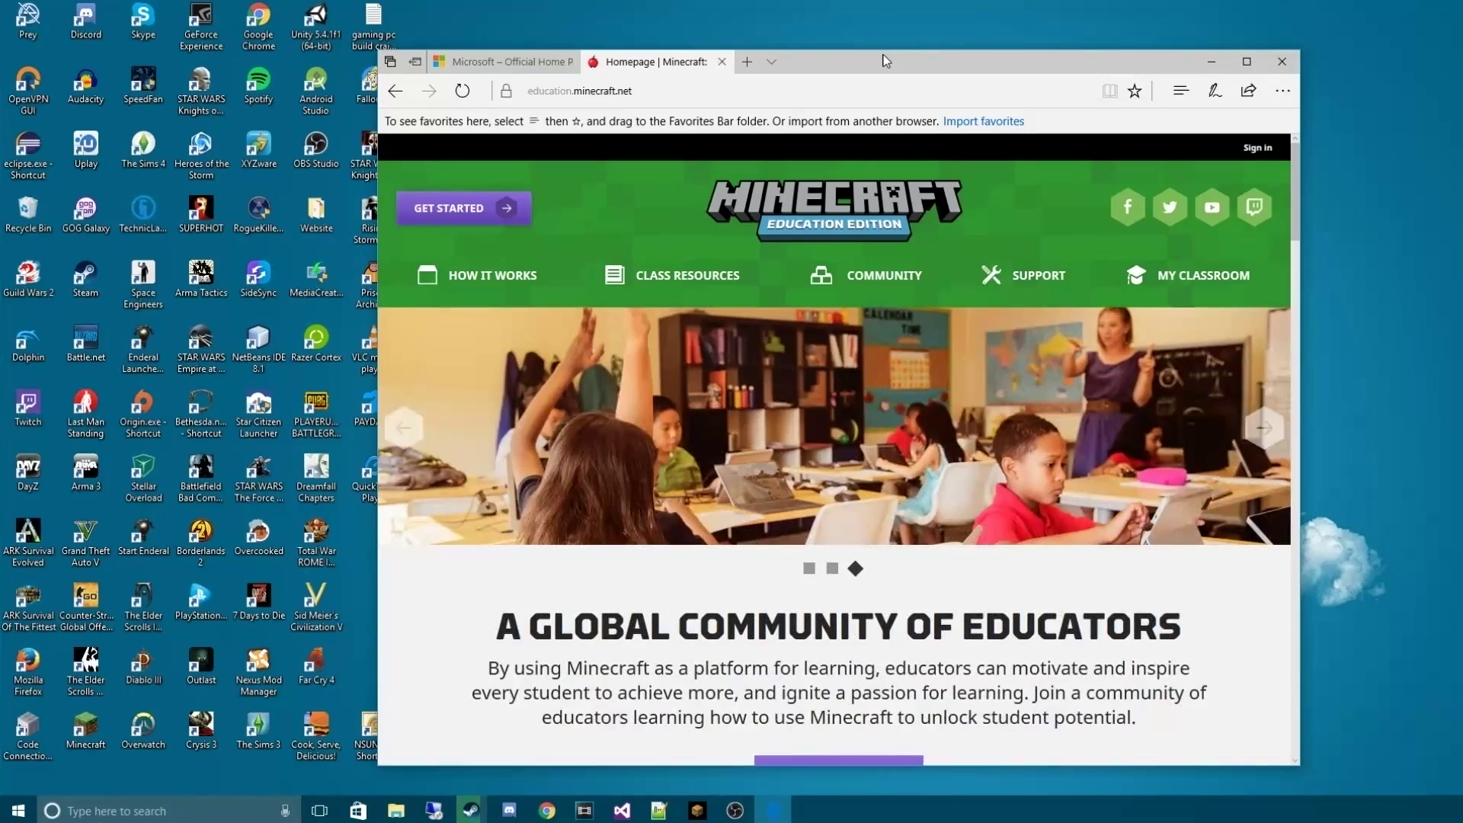
Maximize Edge, take the administrator path on Get Started, and uncheck the newsletter opt-in
drag(887, 60, 866, 1)
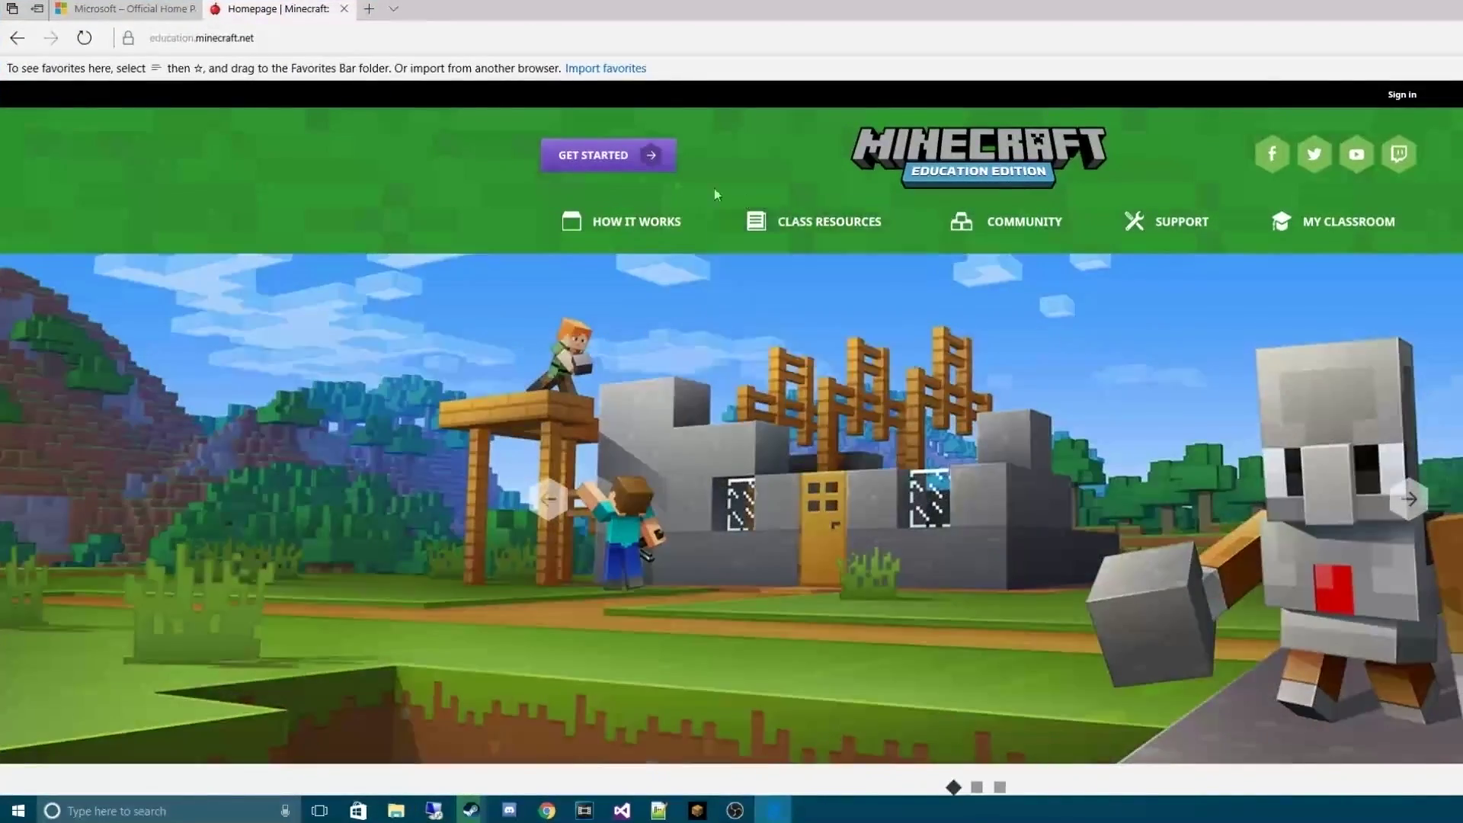
click(581, 157)
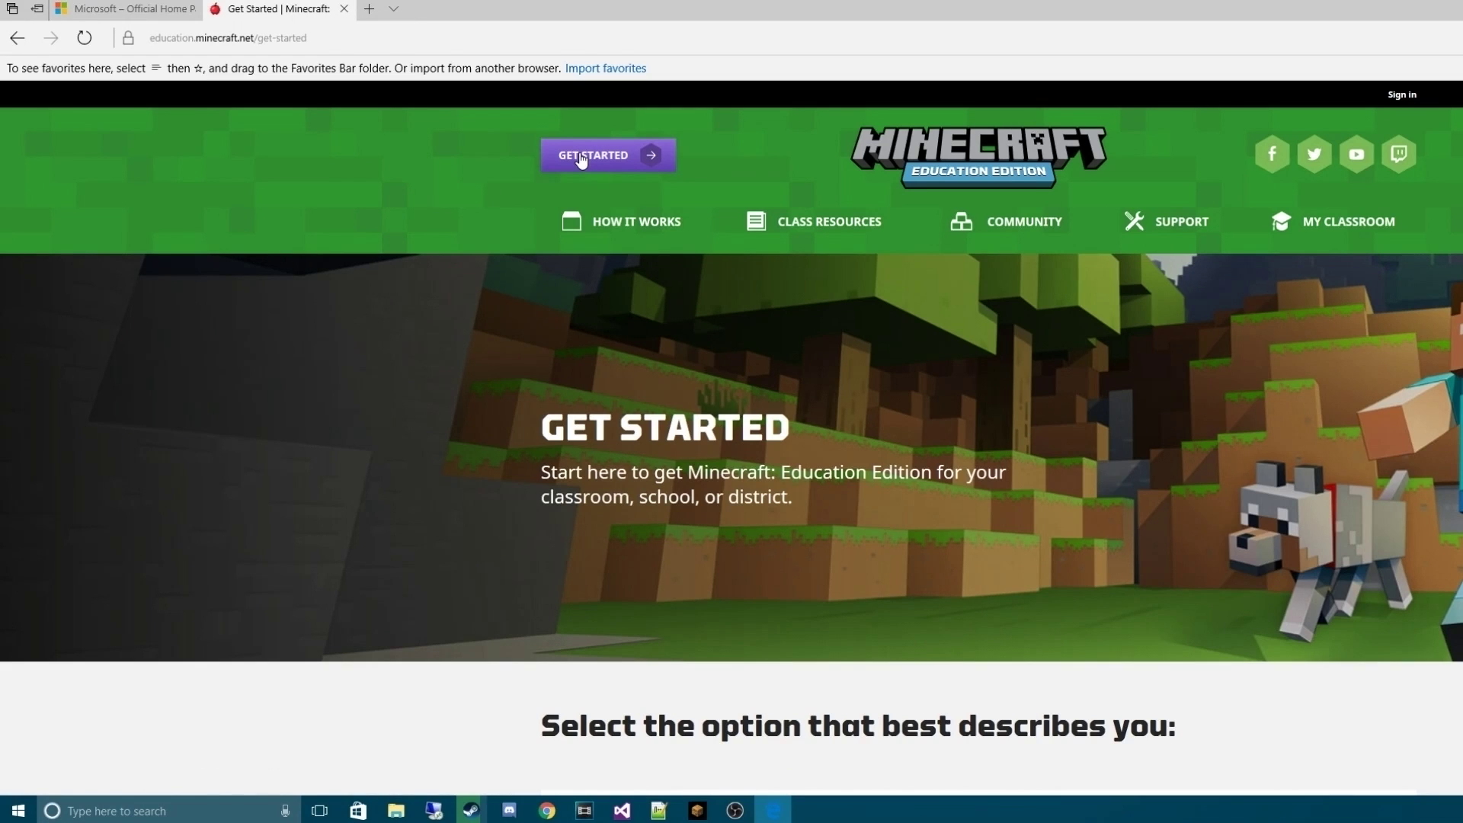
scroll(885, 306, down, 7)
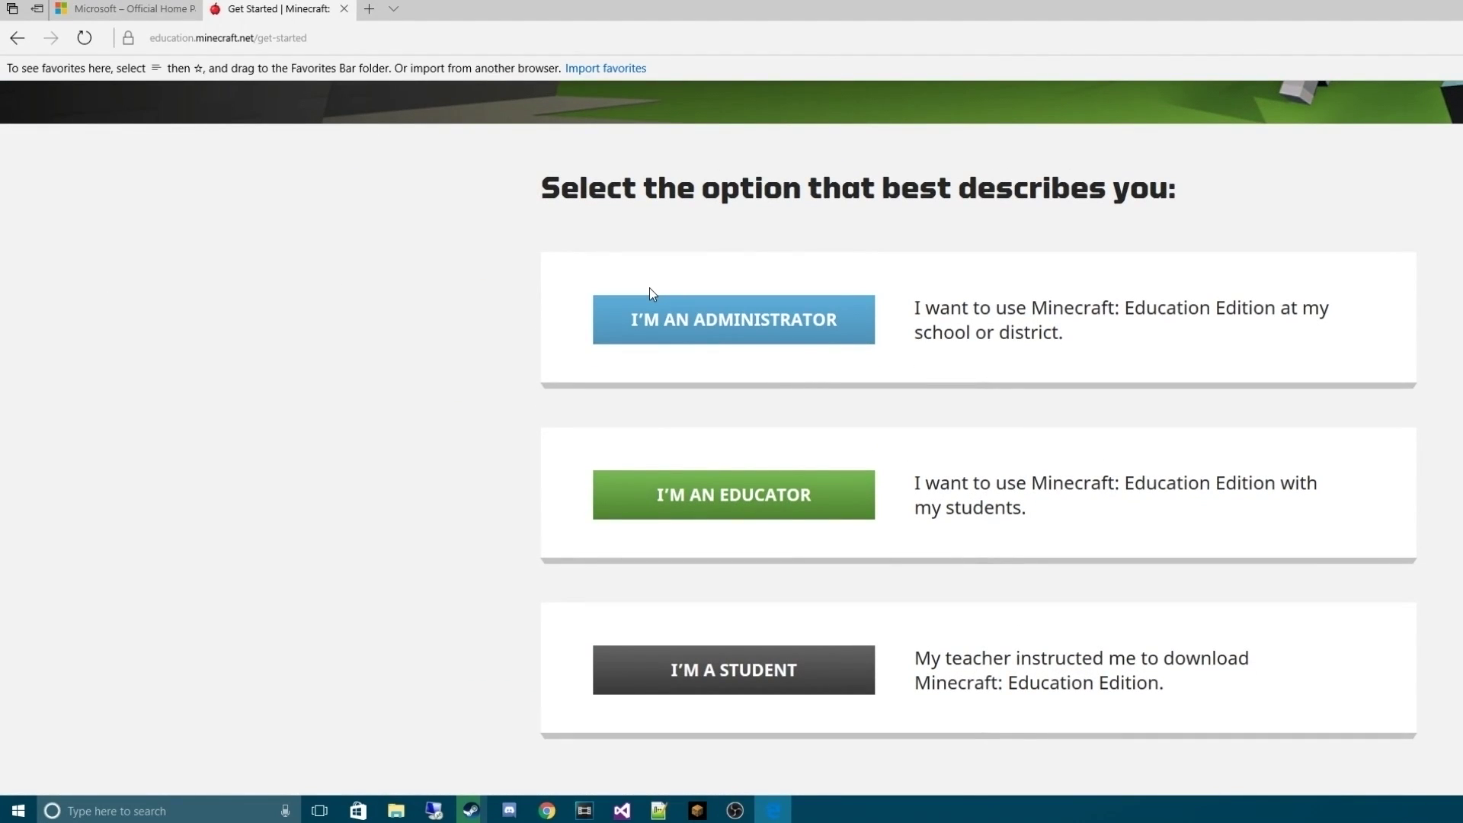
click(649, 329)
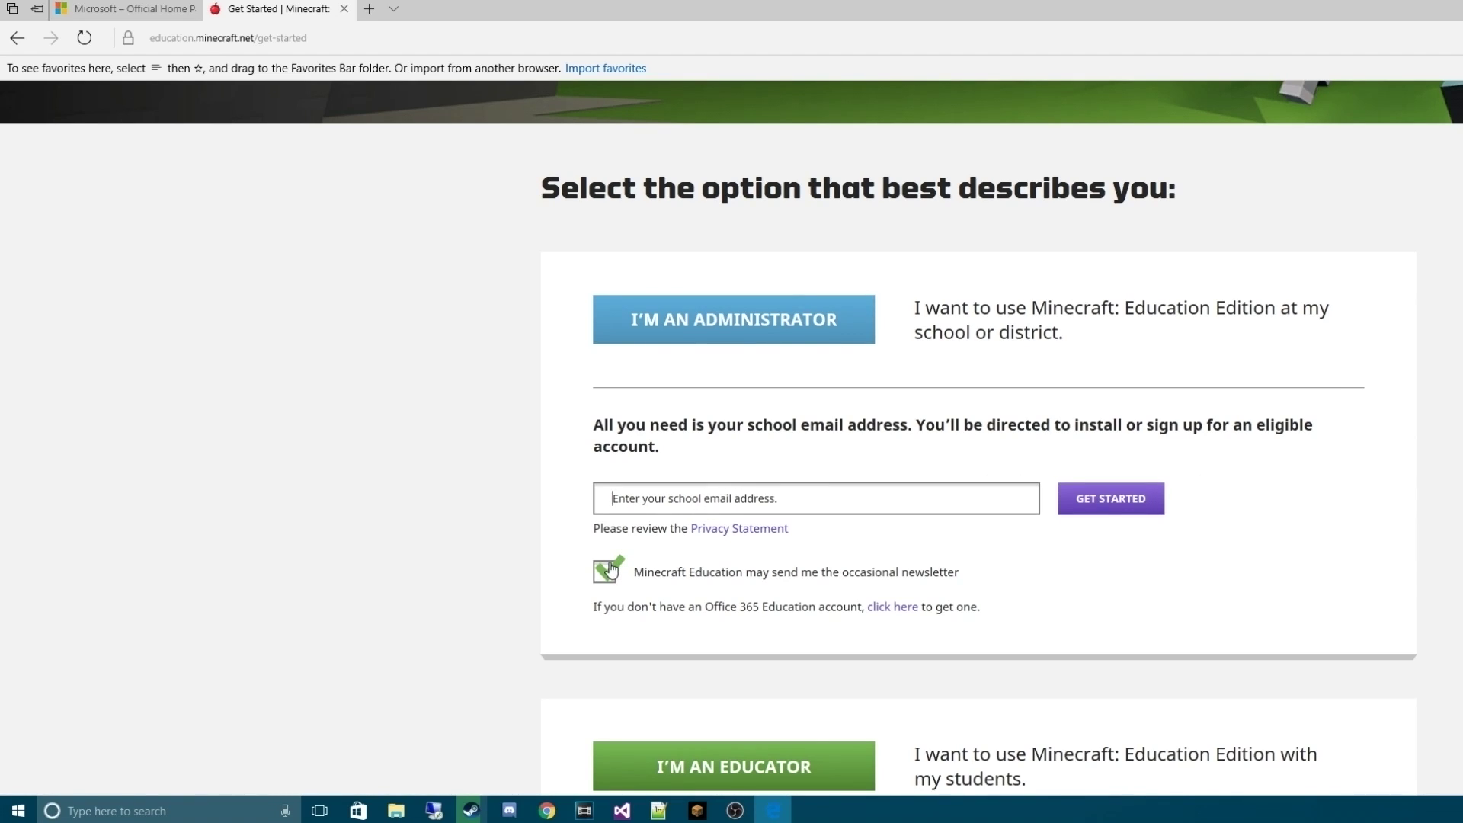
click(611, 569)
Start a new Microsoft account with a new outlook.com email address and a password
click(126, 9)
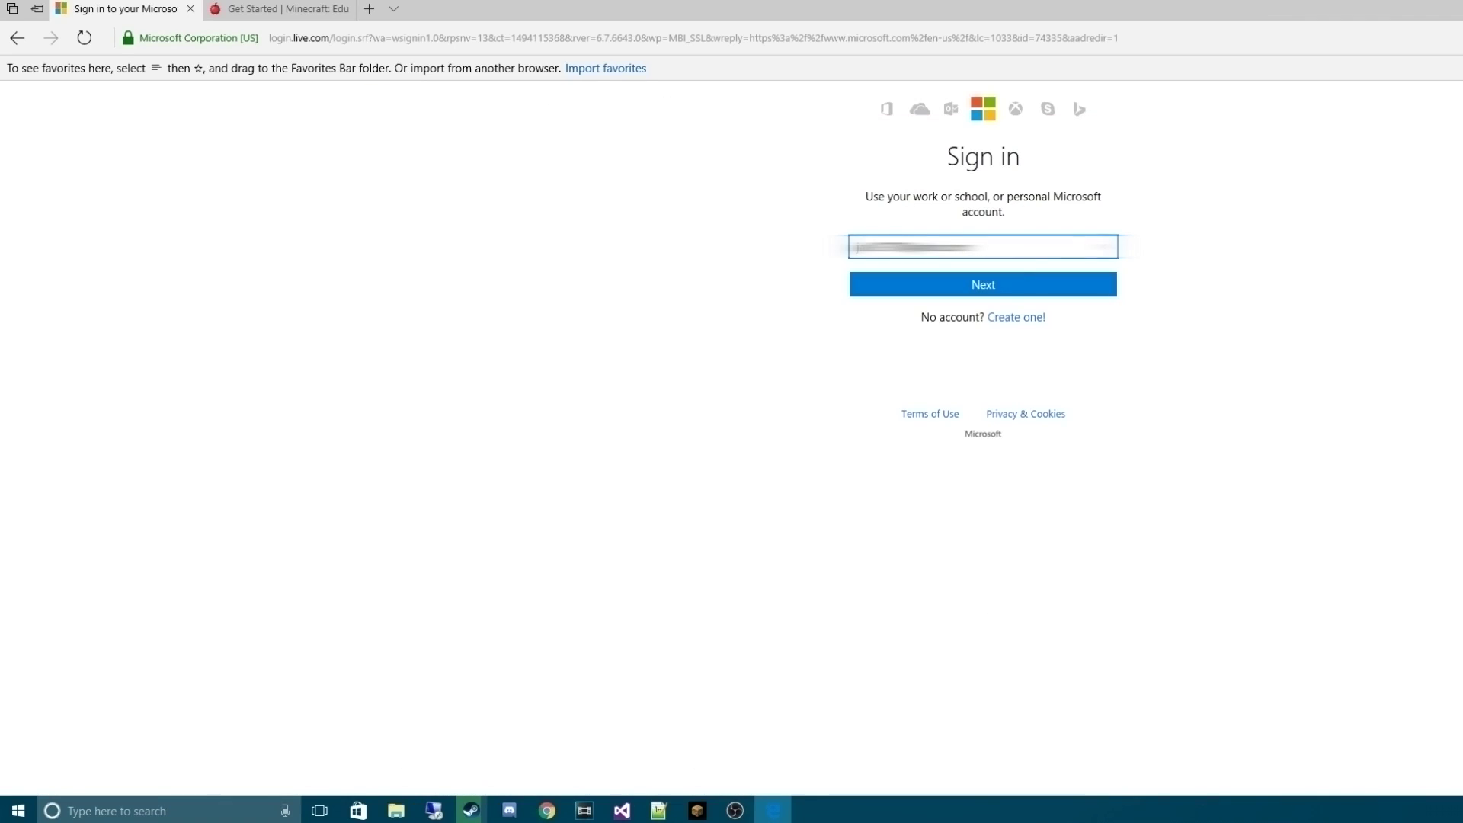
click(1023, 320)
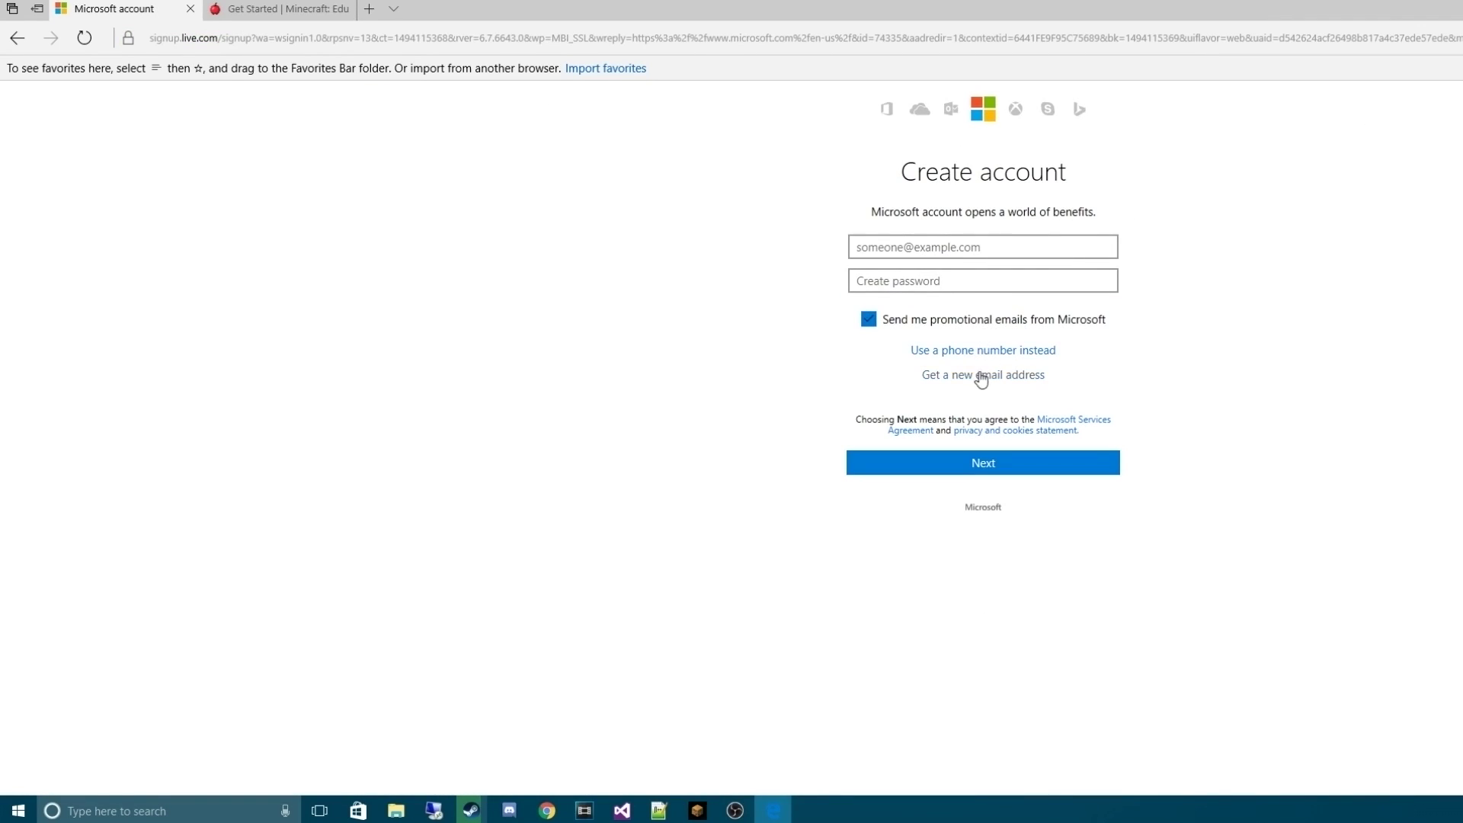
click(981, 376)
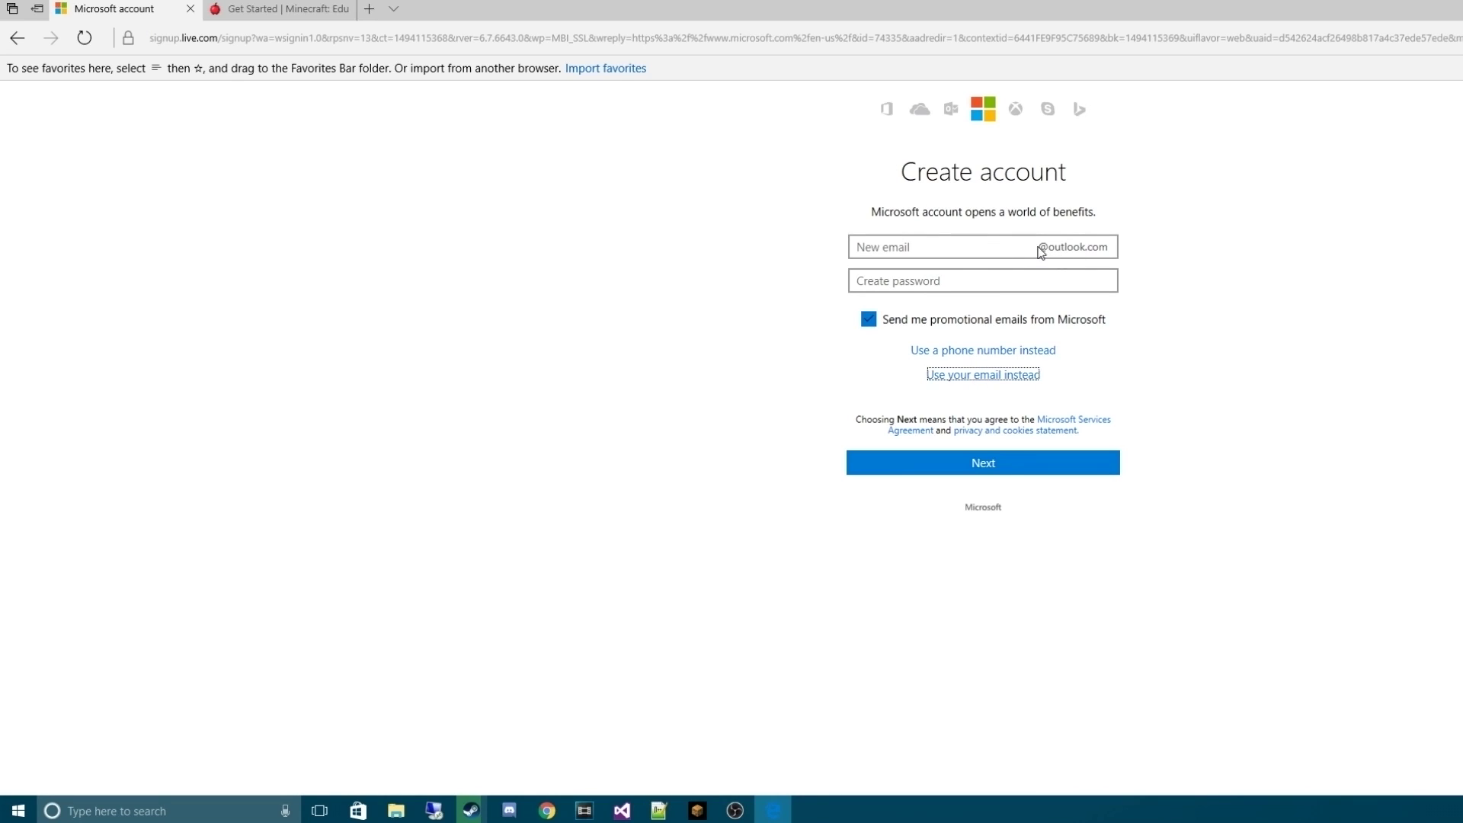
click(941, 250)
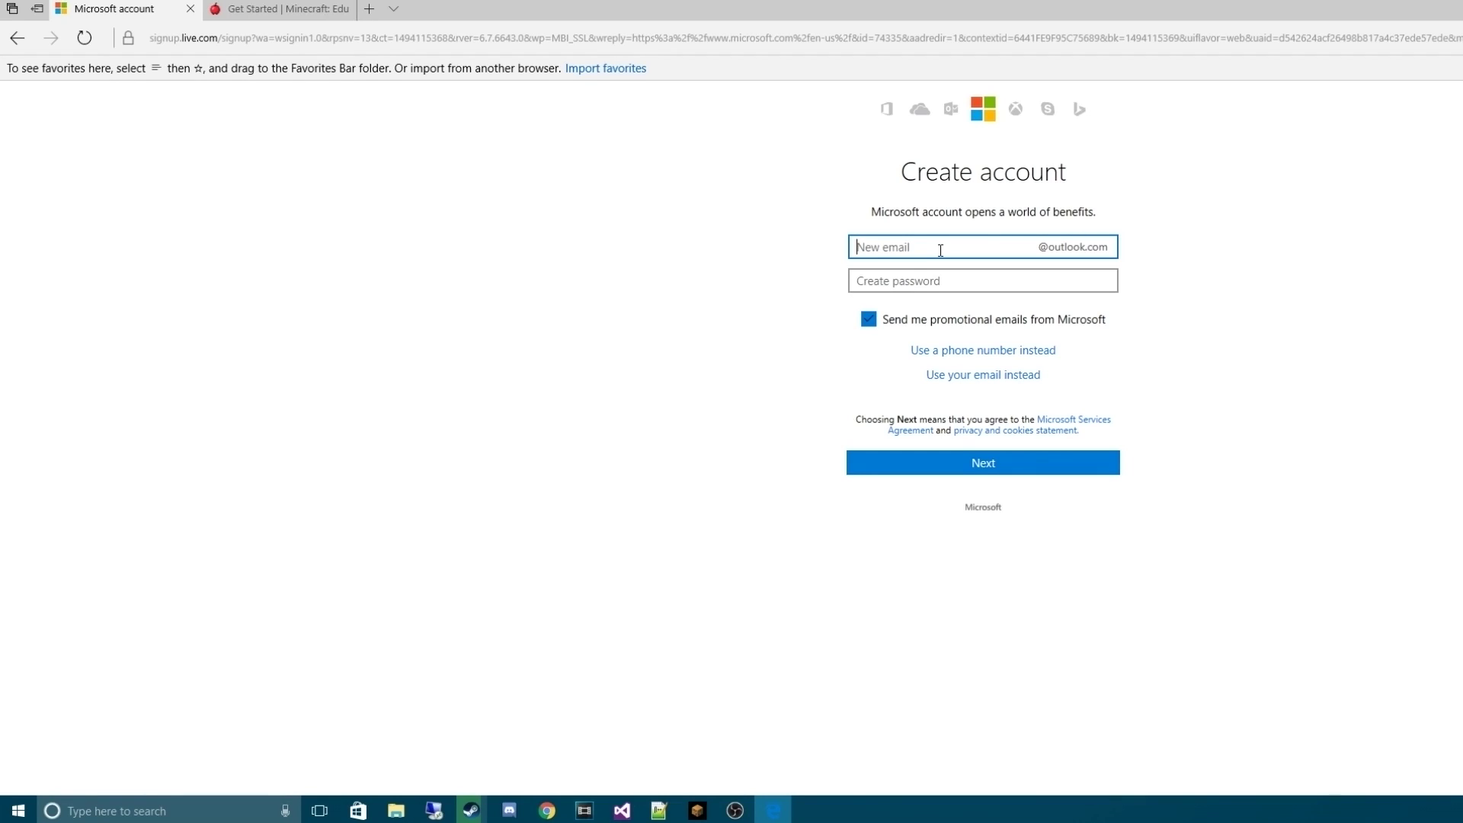
key(Tab)
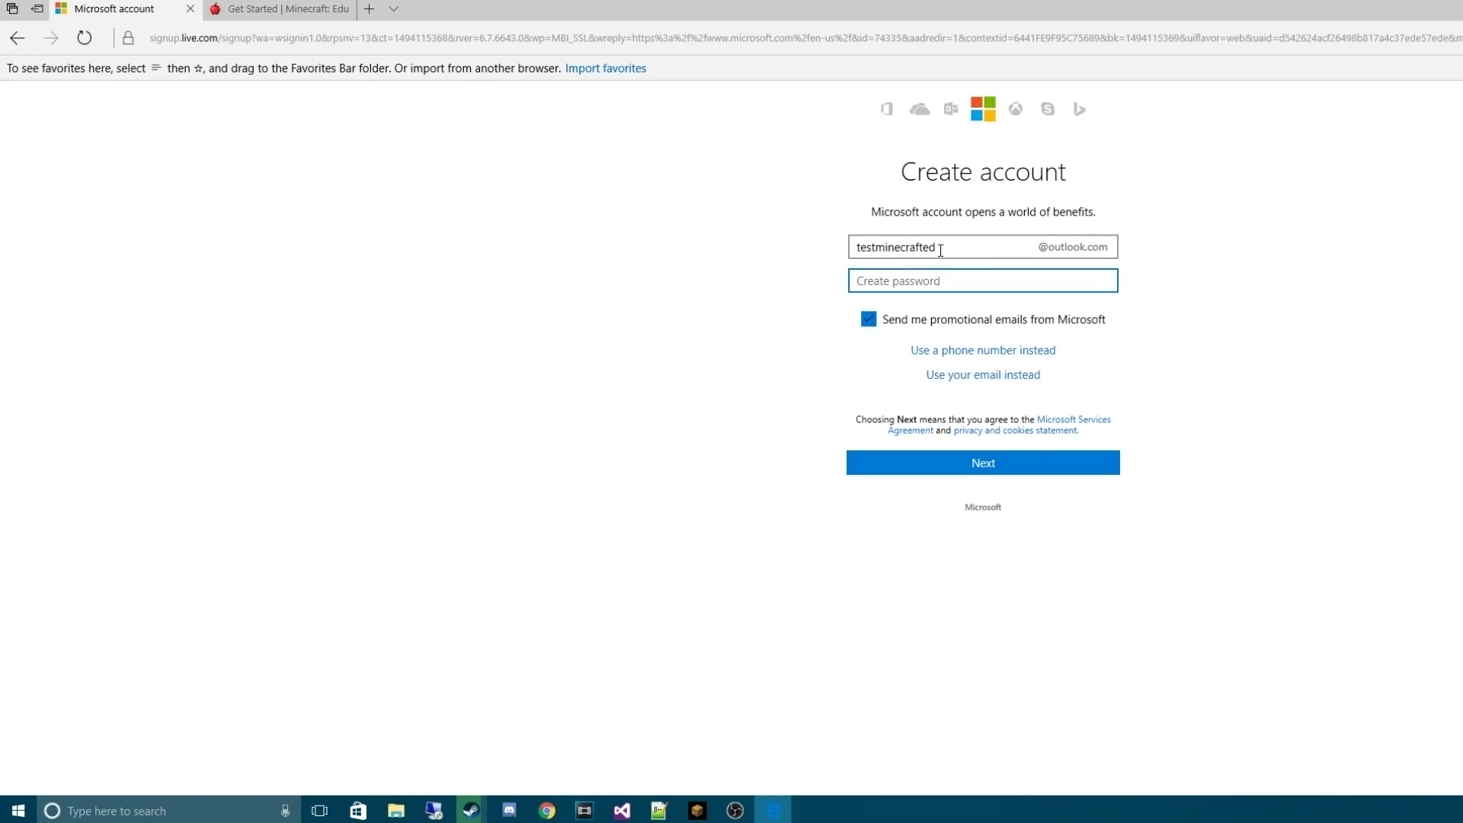
text(***********)
key(Return)
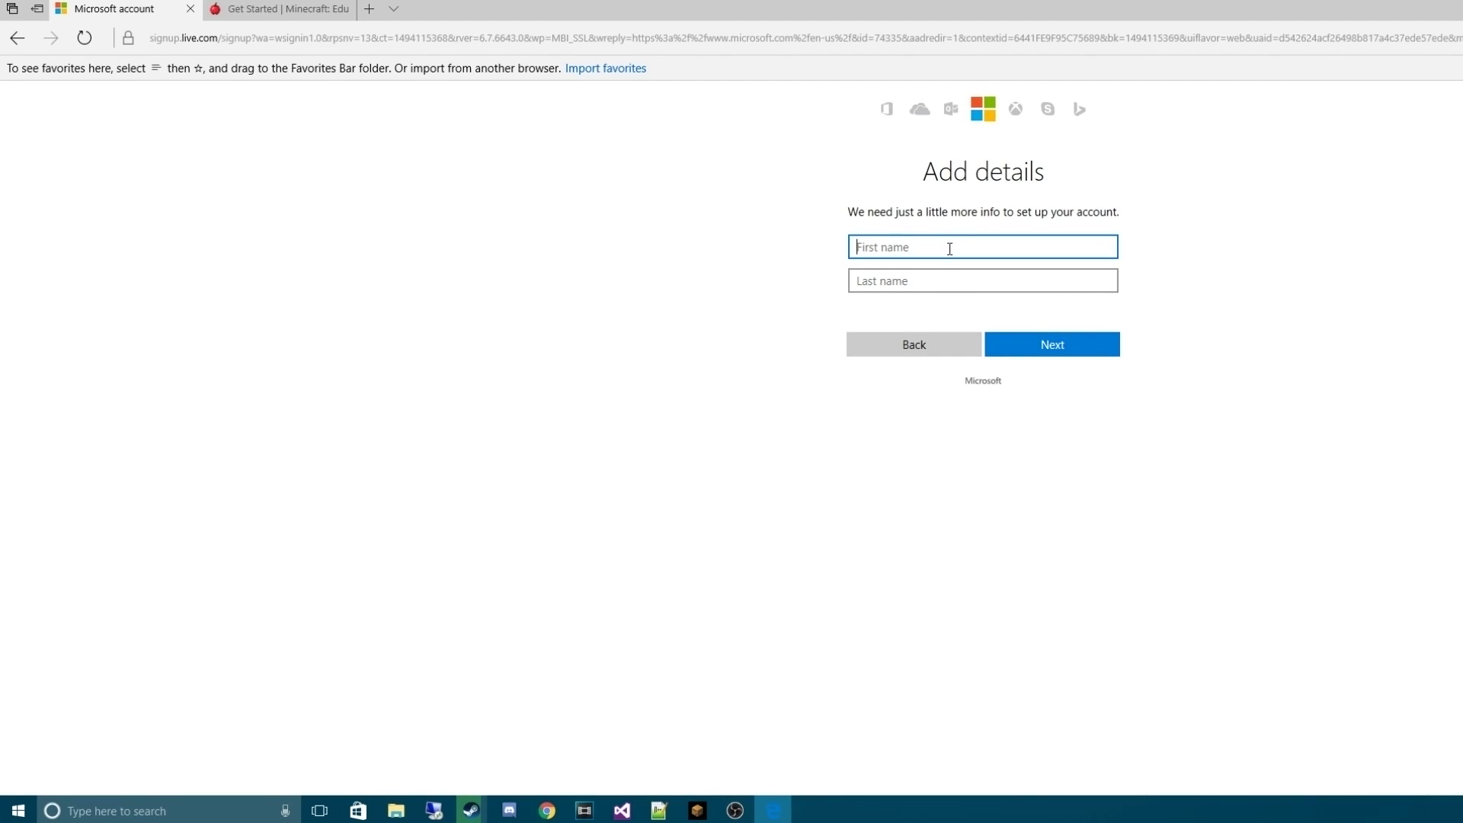
Enter the account holder's first and last name and birthdate, then finish creating the account
key(Tab)
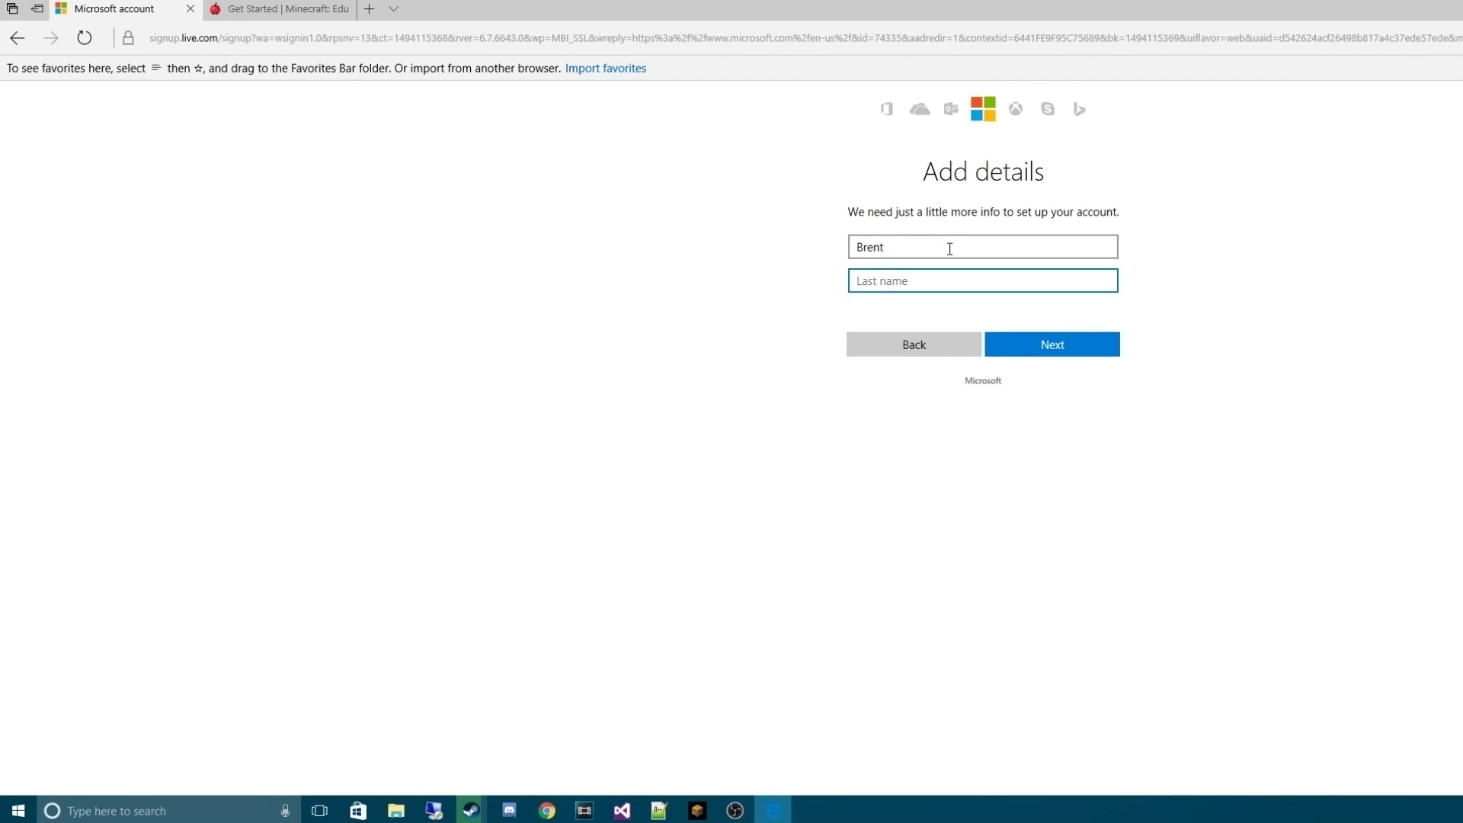
click(1051, 343)
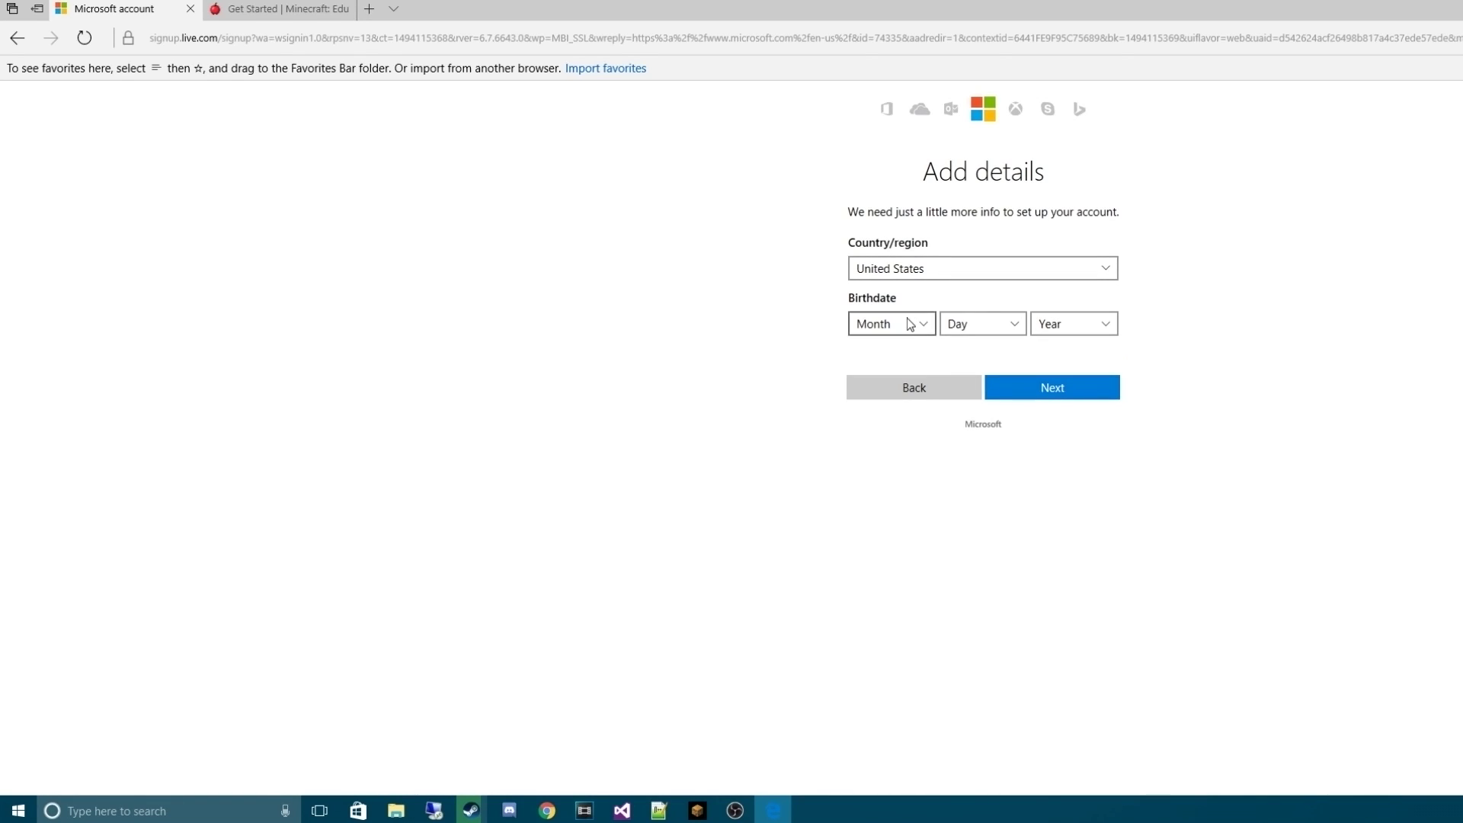
click(911, 324)
click(868, 388)
click(970, 324)
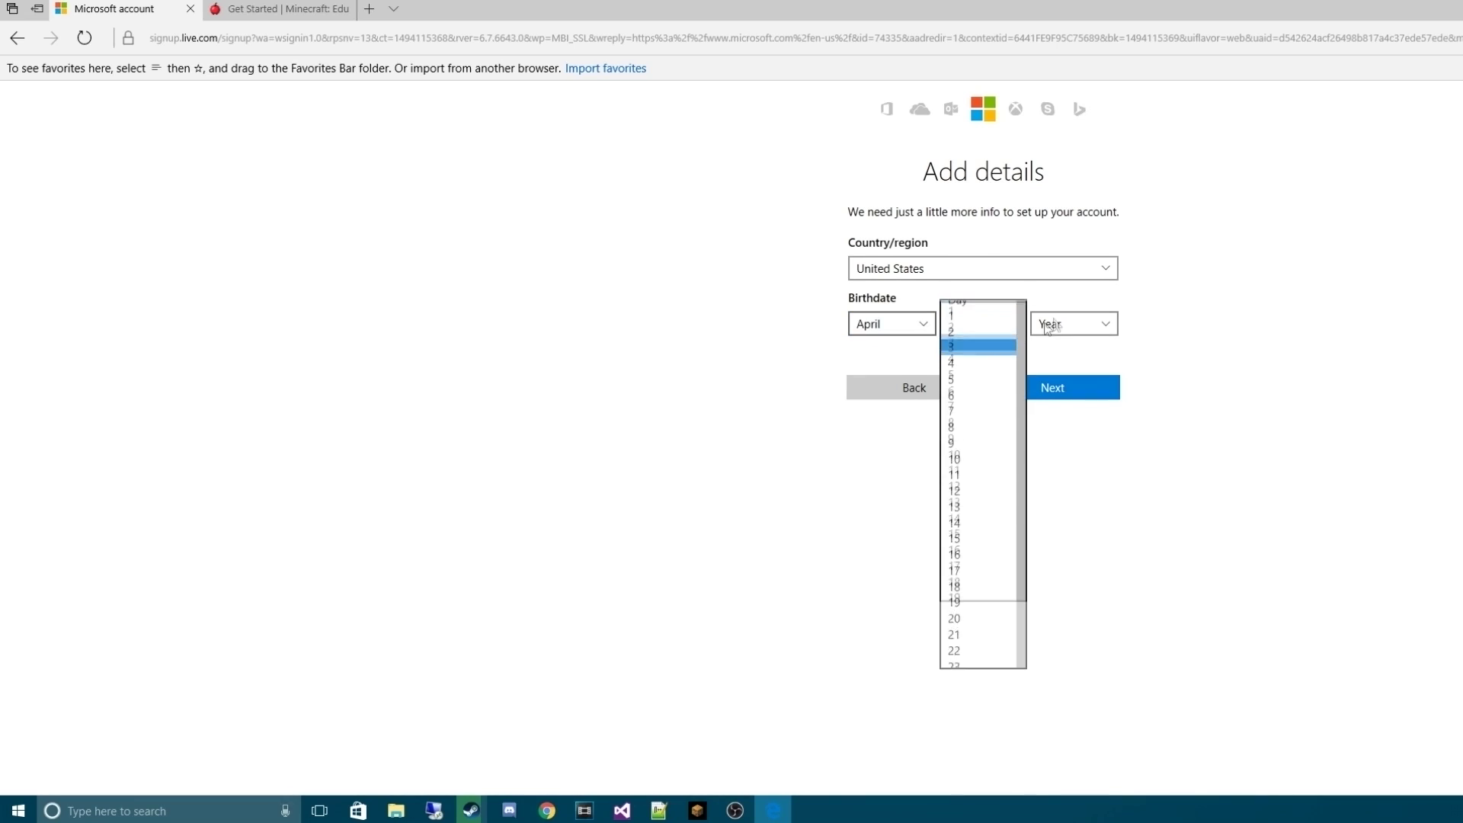
click(964, 355)
click(1074, 324)
scroll(1077, 601, down, 3)
click(1055, 583)
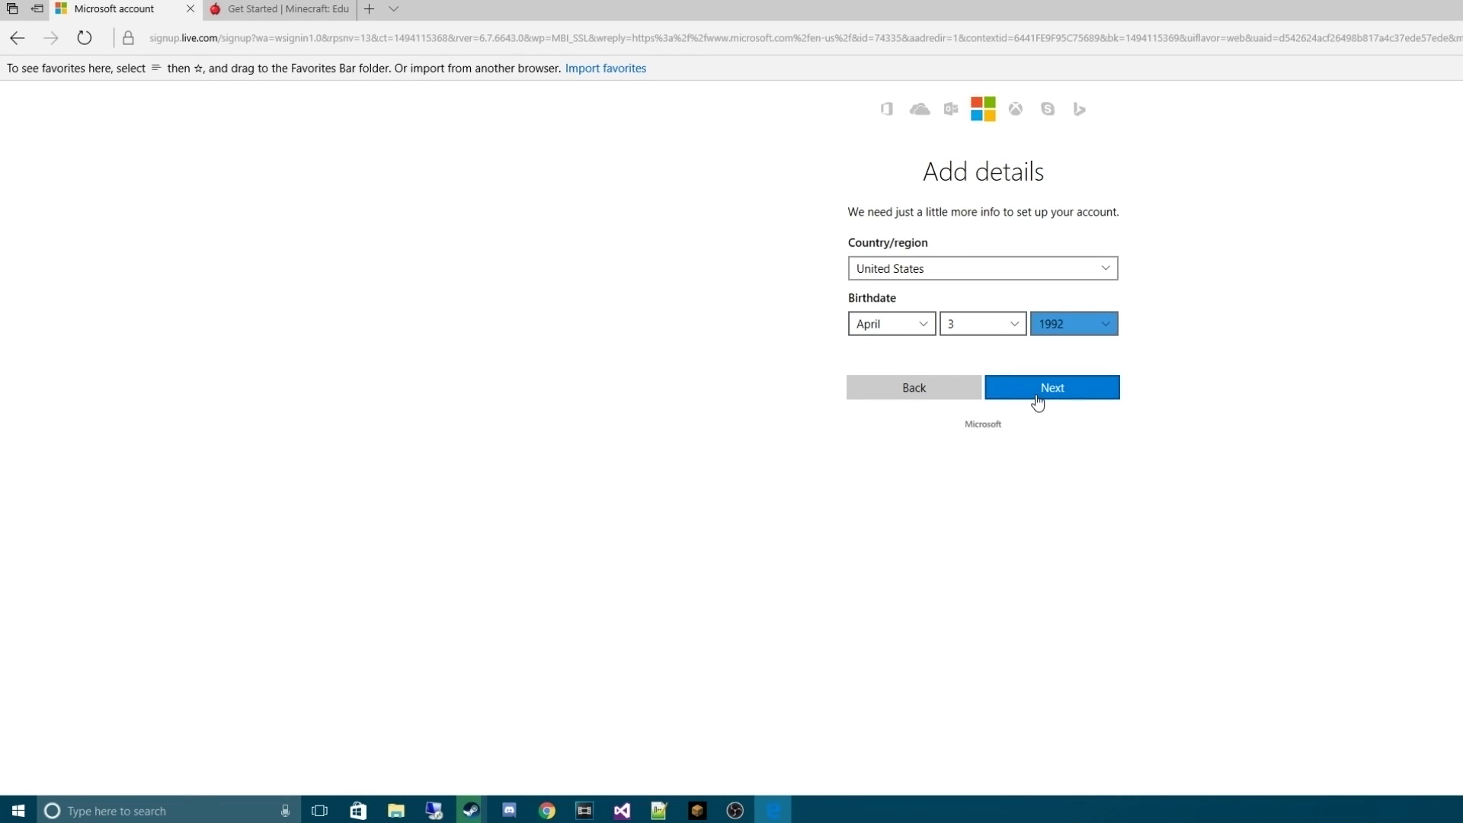
click(1038, 402)
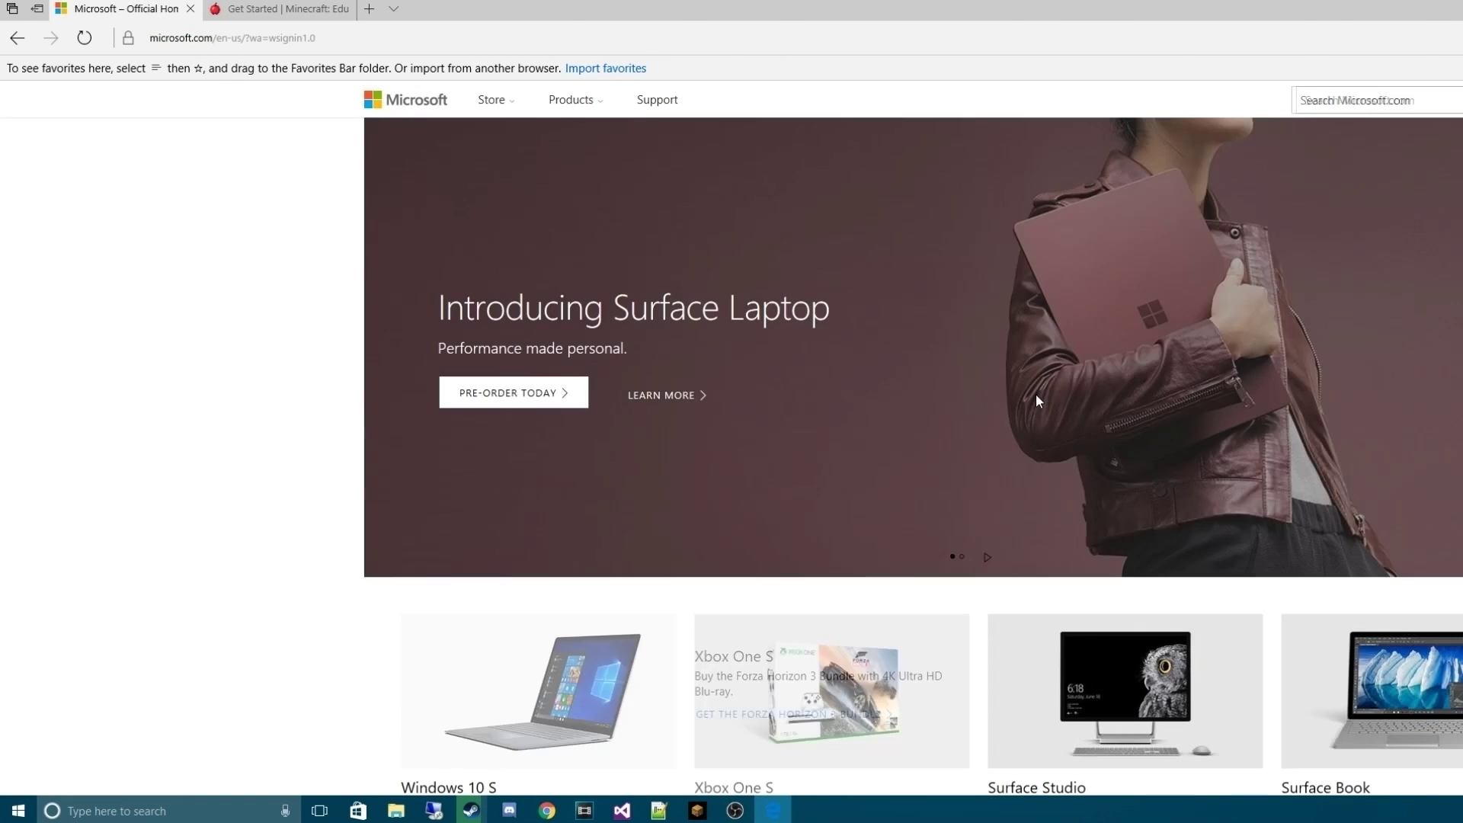
Copy the new account's email address and return to the Minecraft Get Started tab
click(1451, 100)
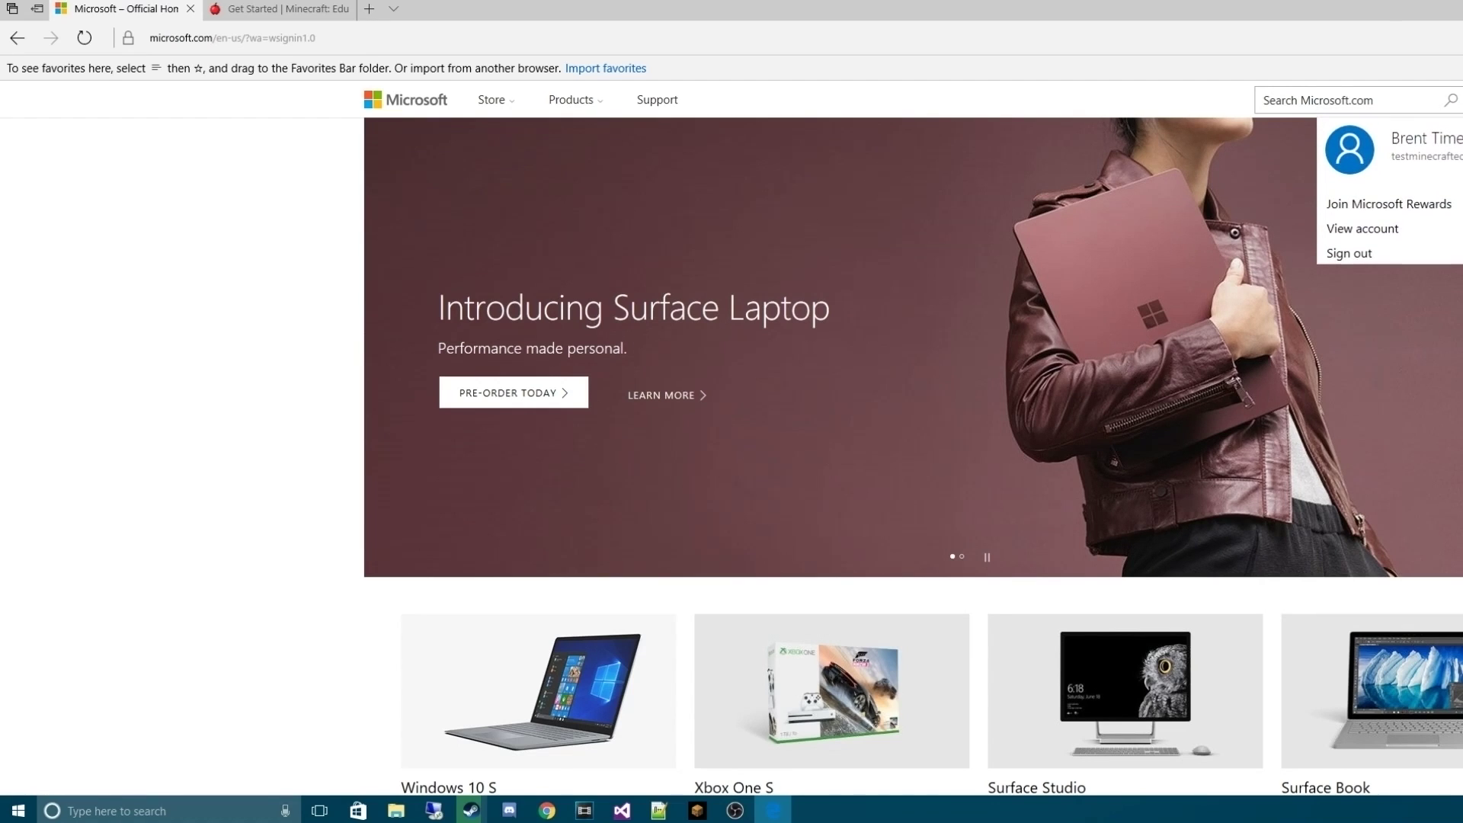
drag(1459, 156, 1397, 161)
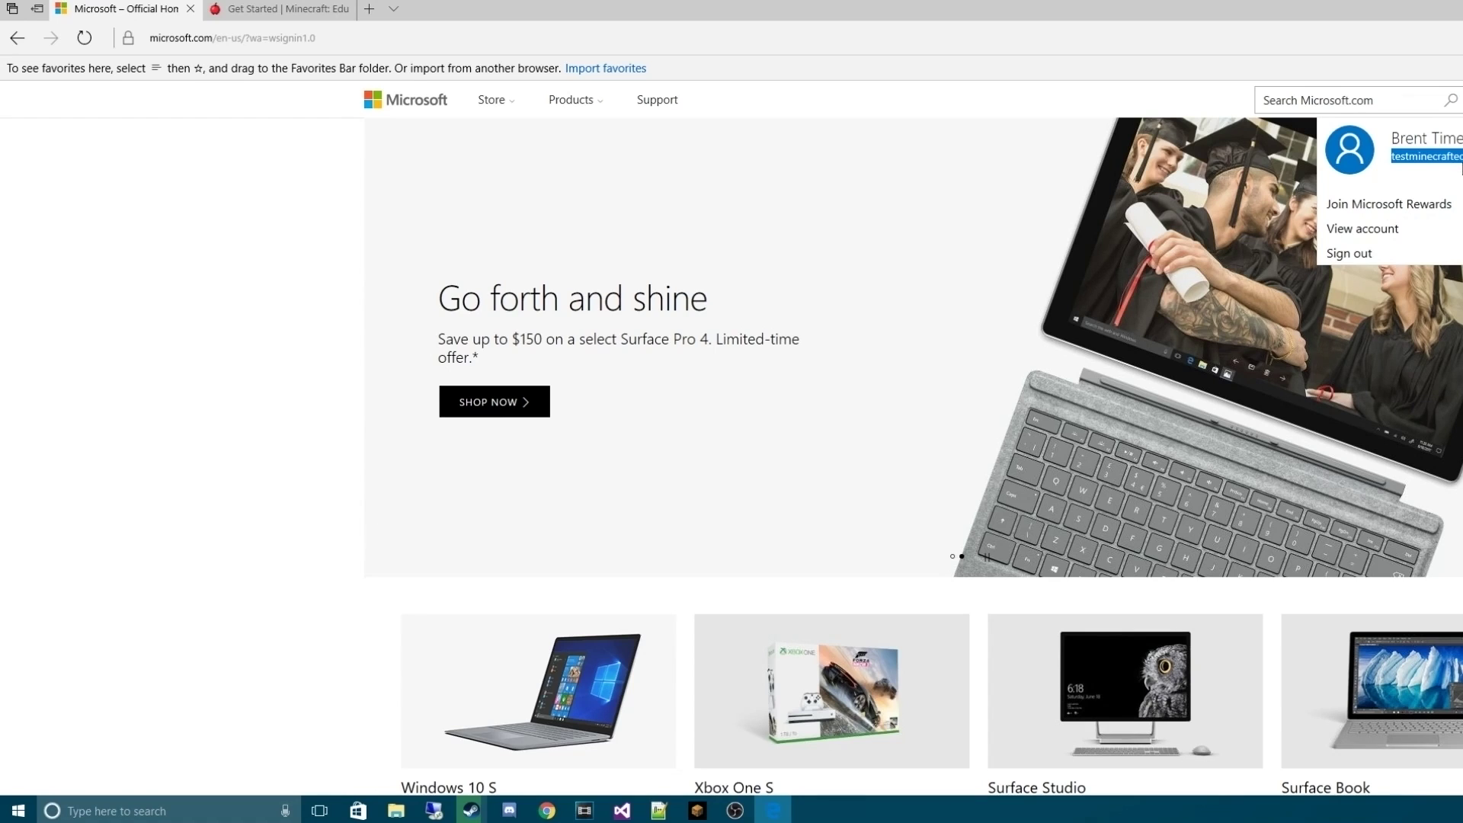
click(240, 6)
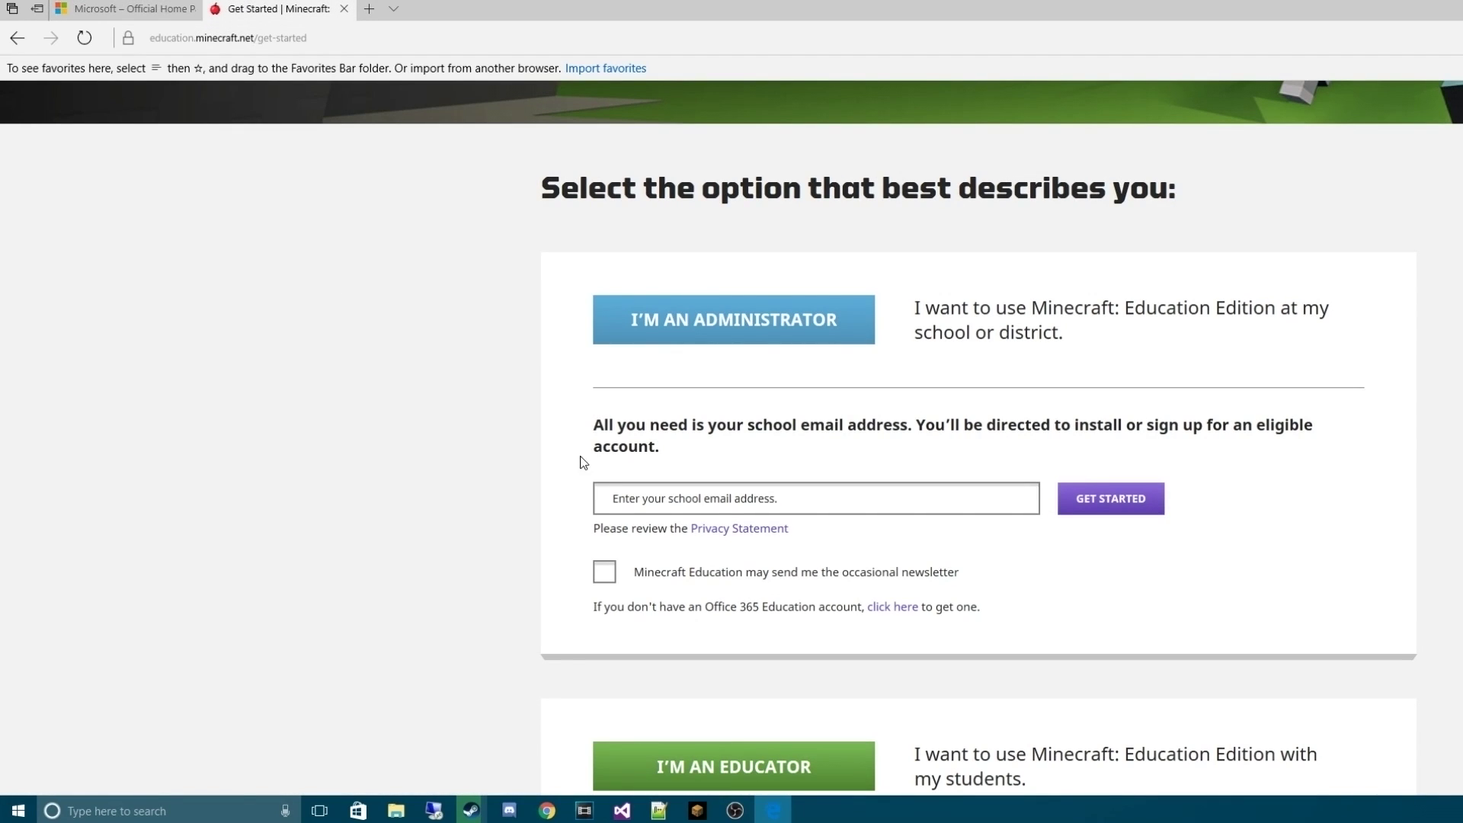
Paste the new account's email address as the school email and submit it
click(650, 500)
key(ctrl+v)
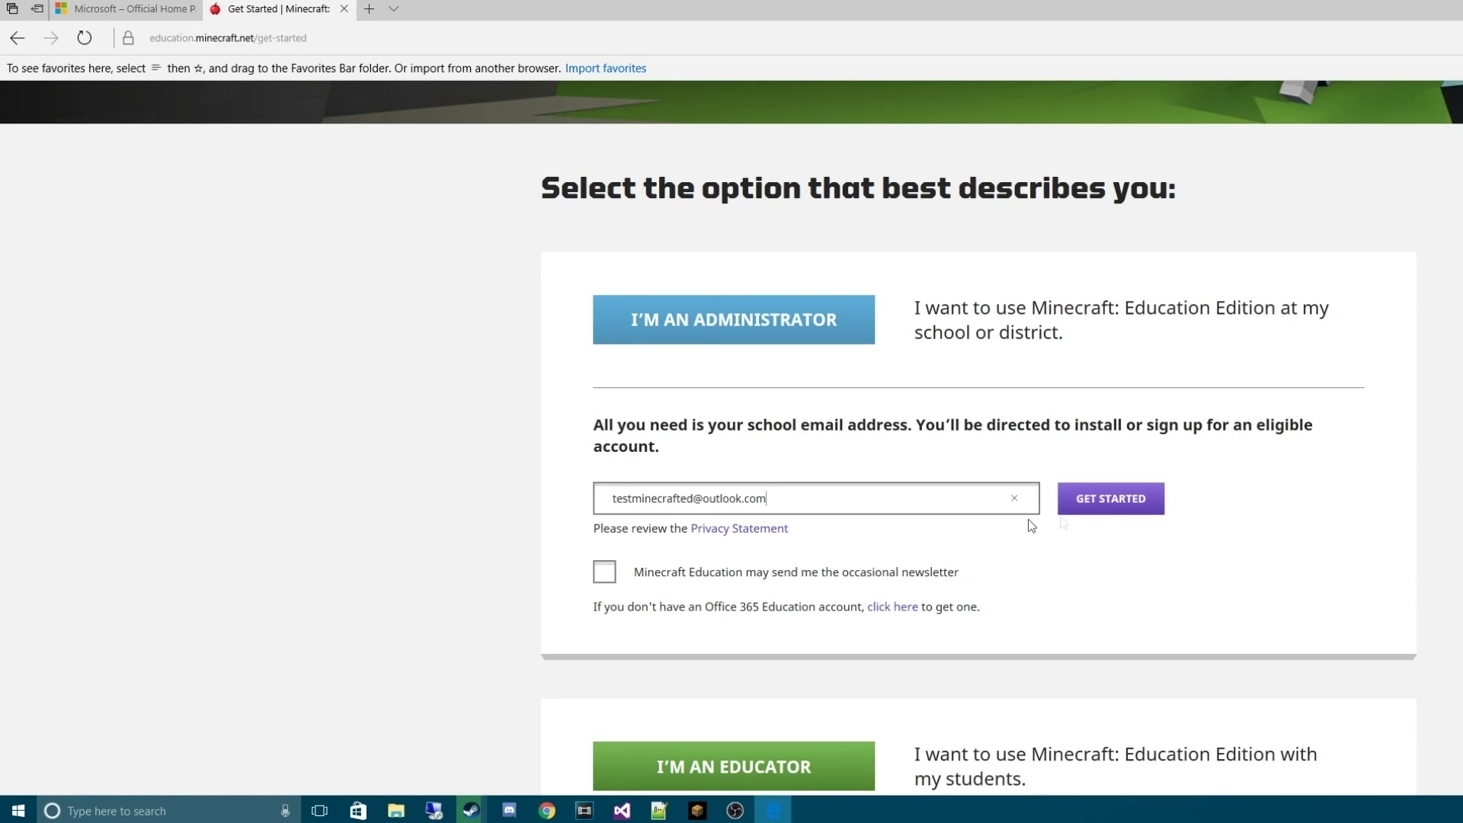
click(1126, 504)
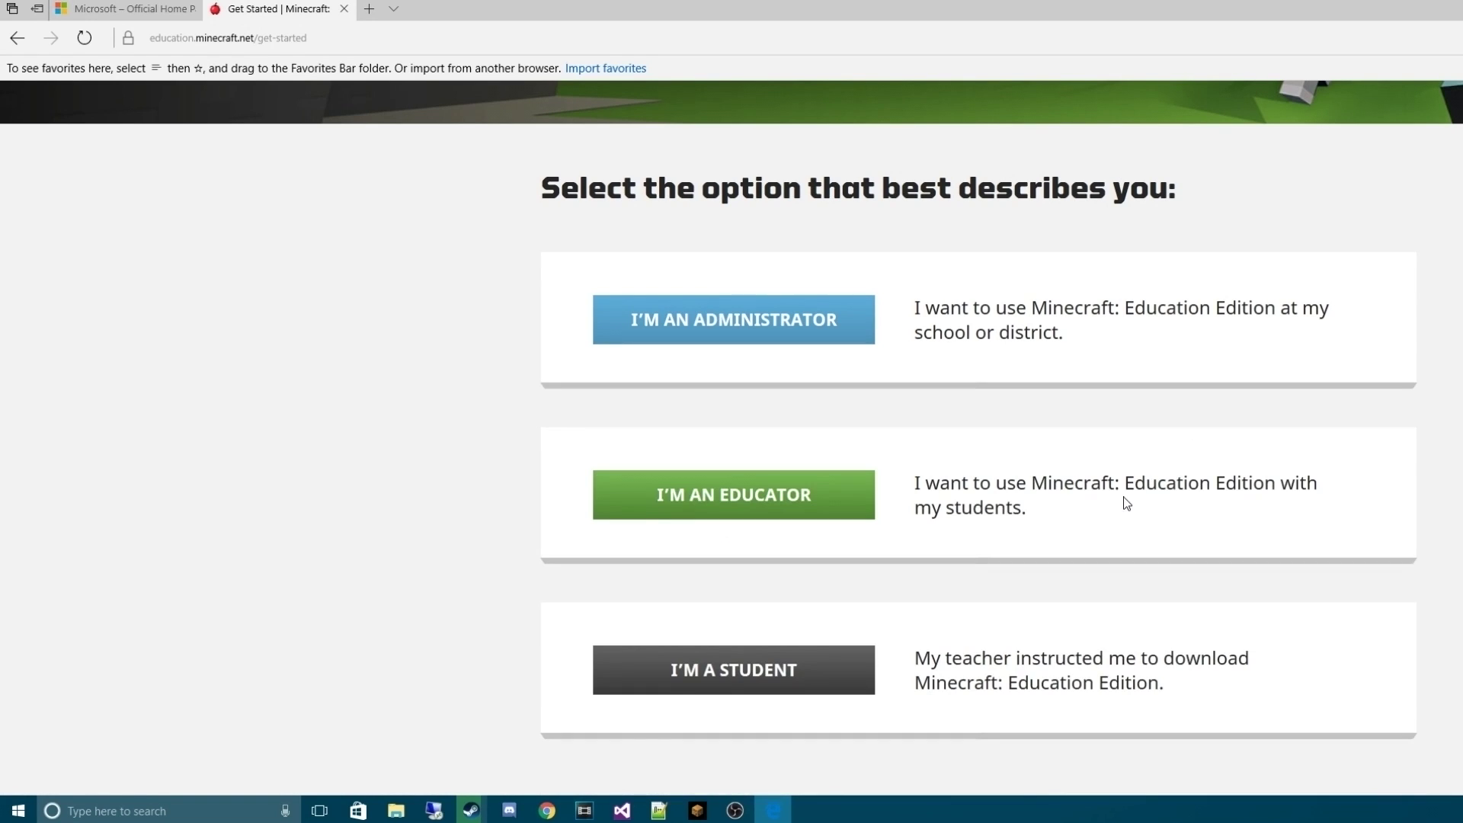
click(779, 343)
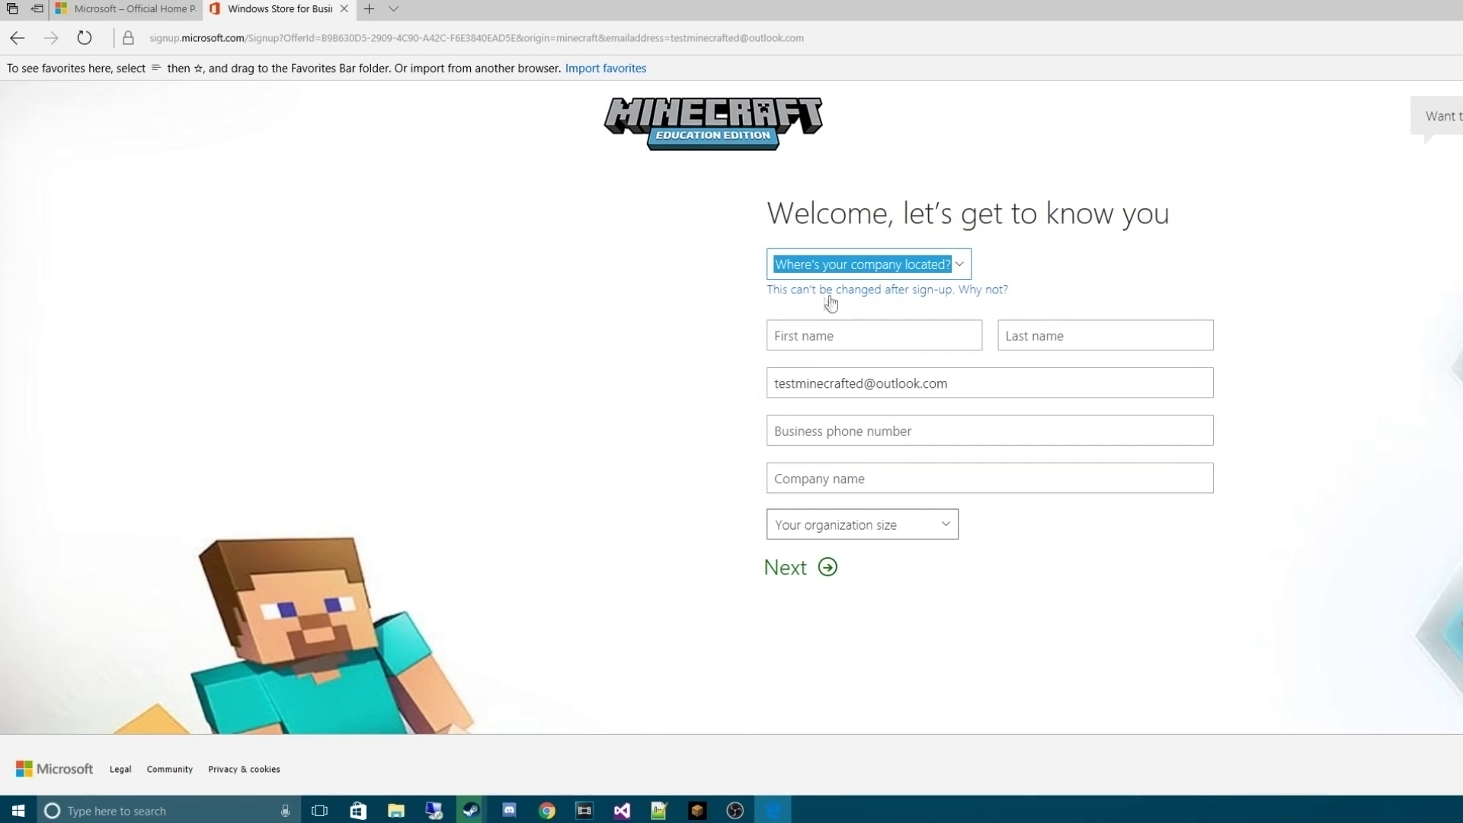
Fill in the administrator's name, business phone, company 'Youtube', and organization size of 1 person
click(844, 327)
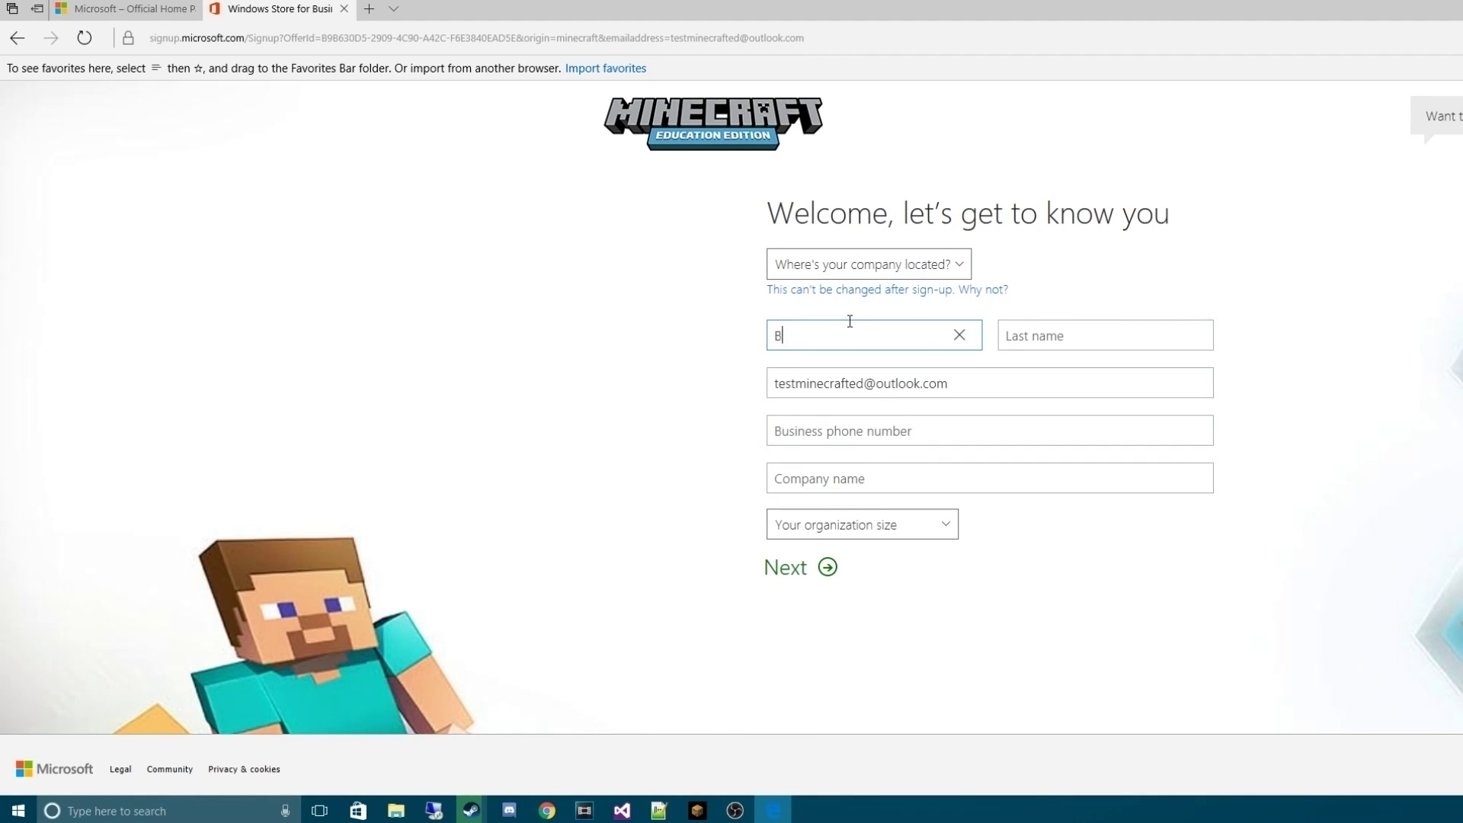
key(Tab)
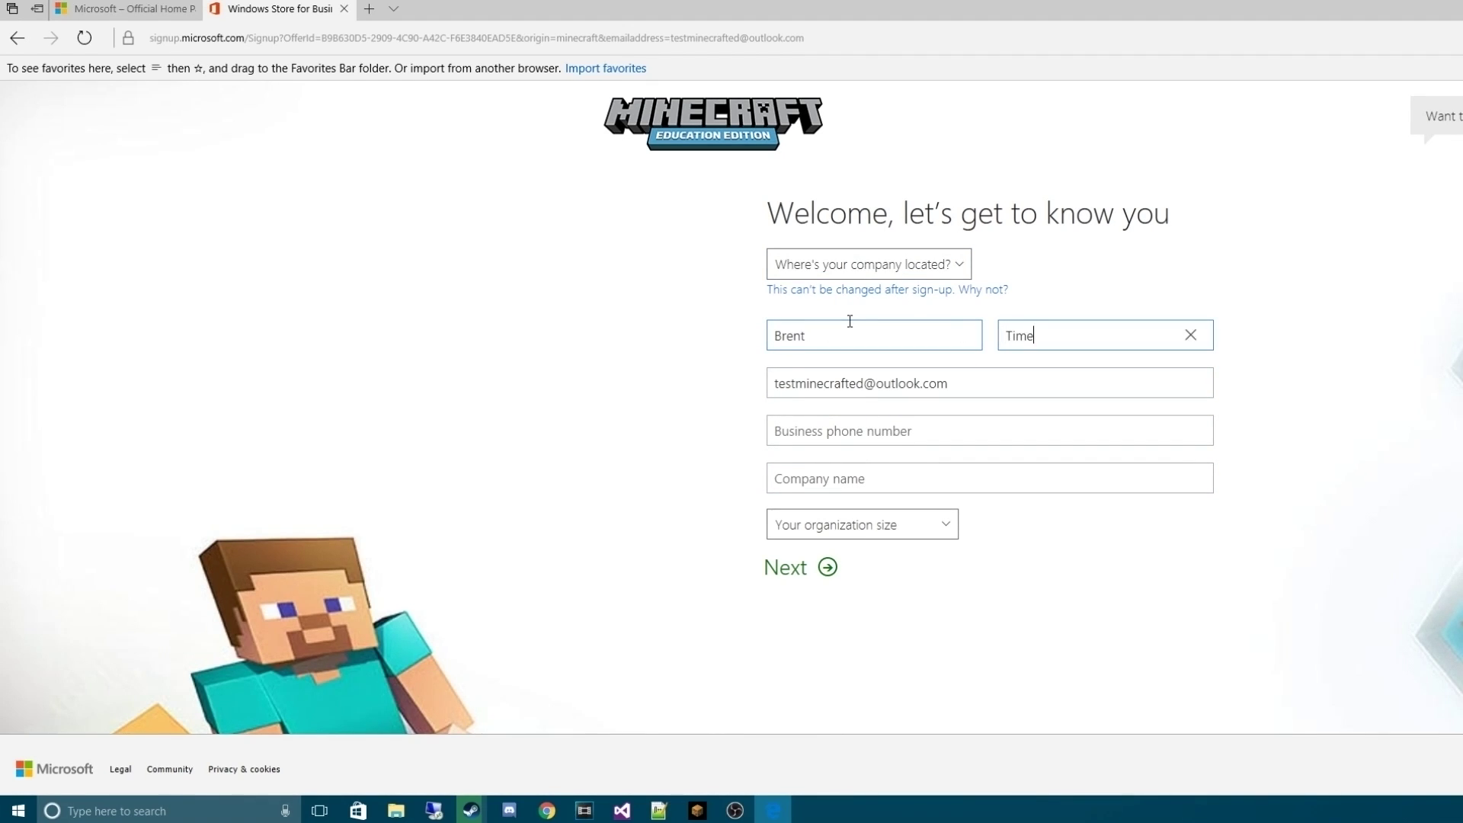
key(Tab)
key(Tab)
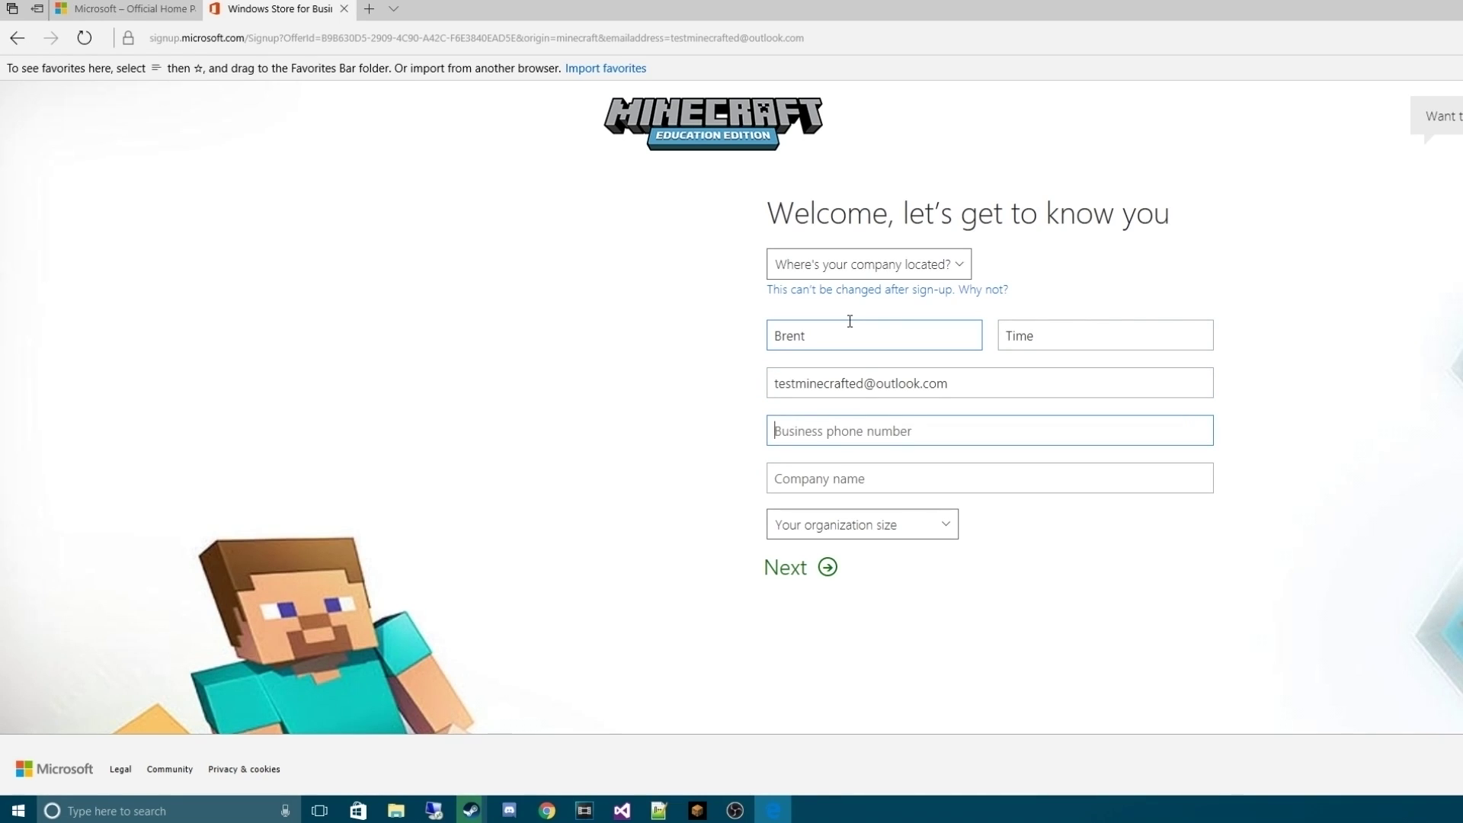
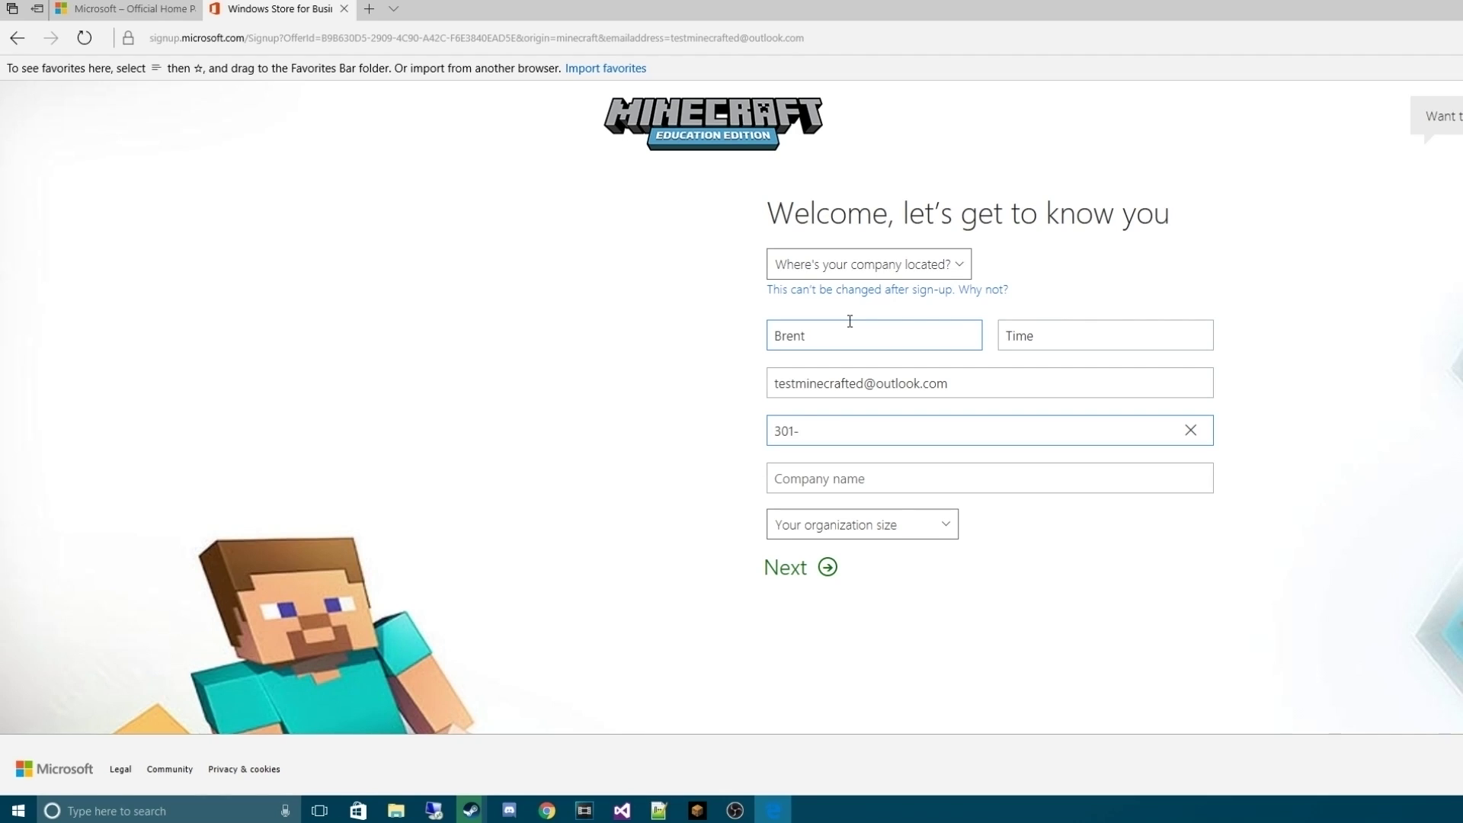
click(957, 471)
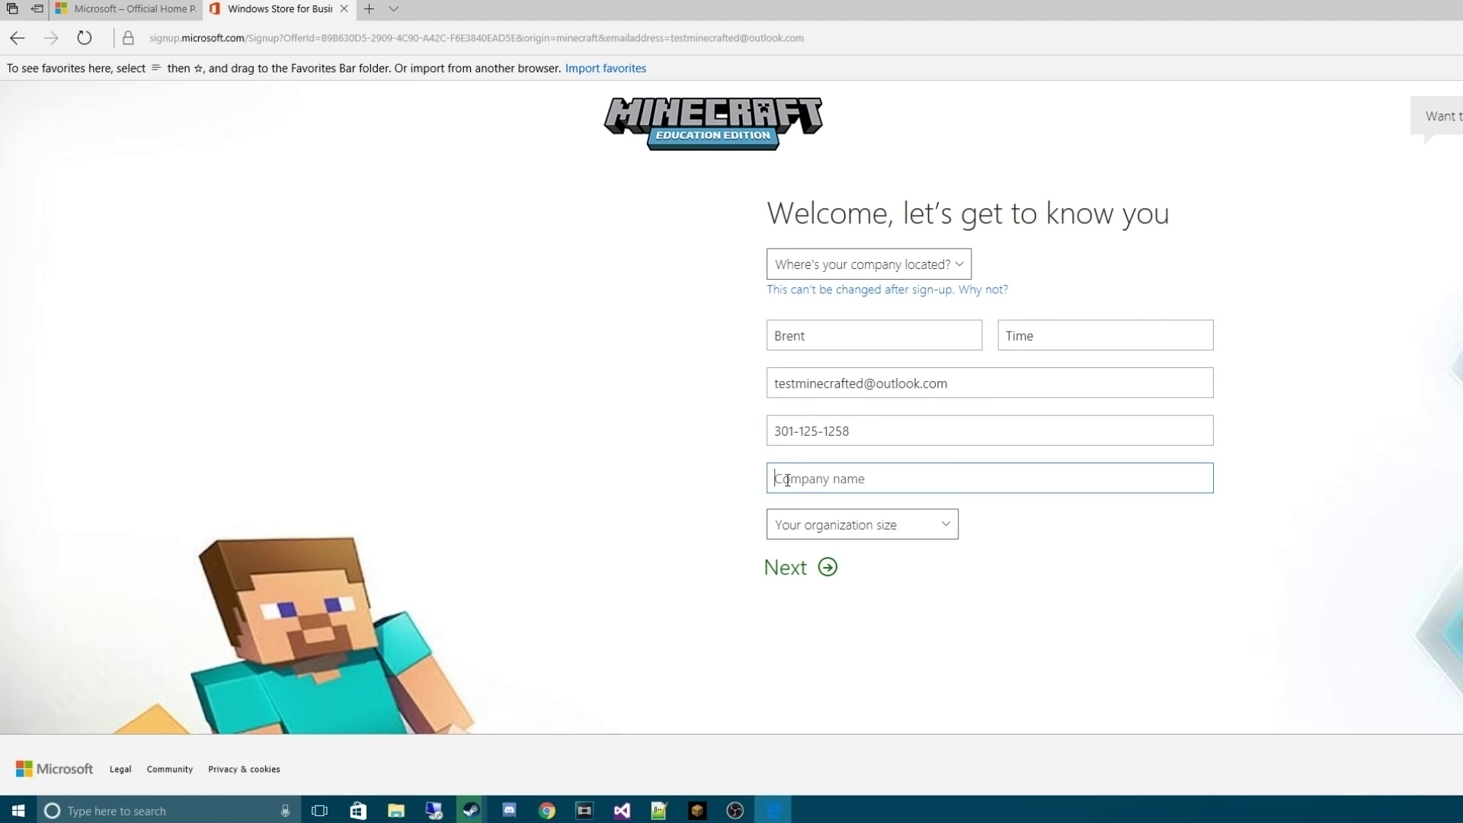
text(Youtube)
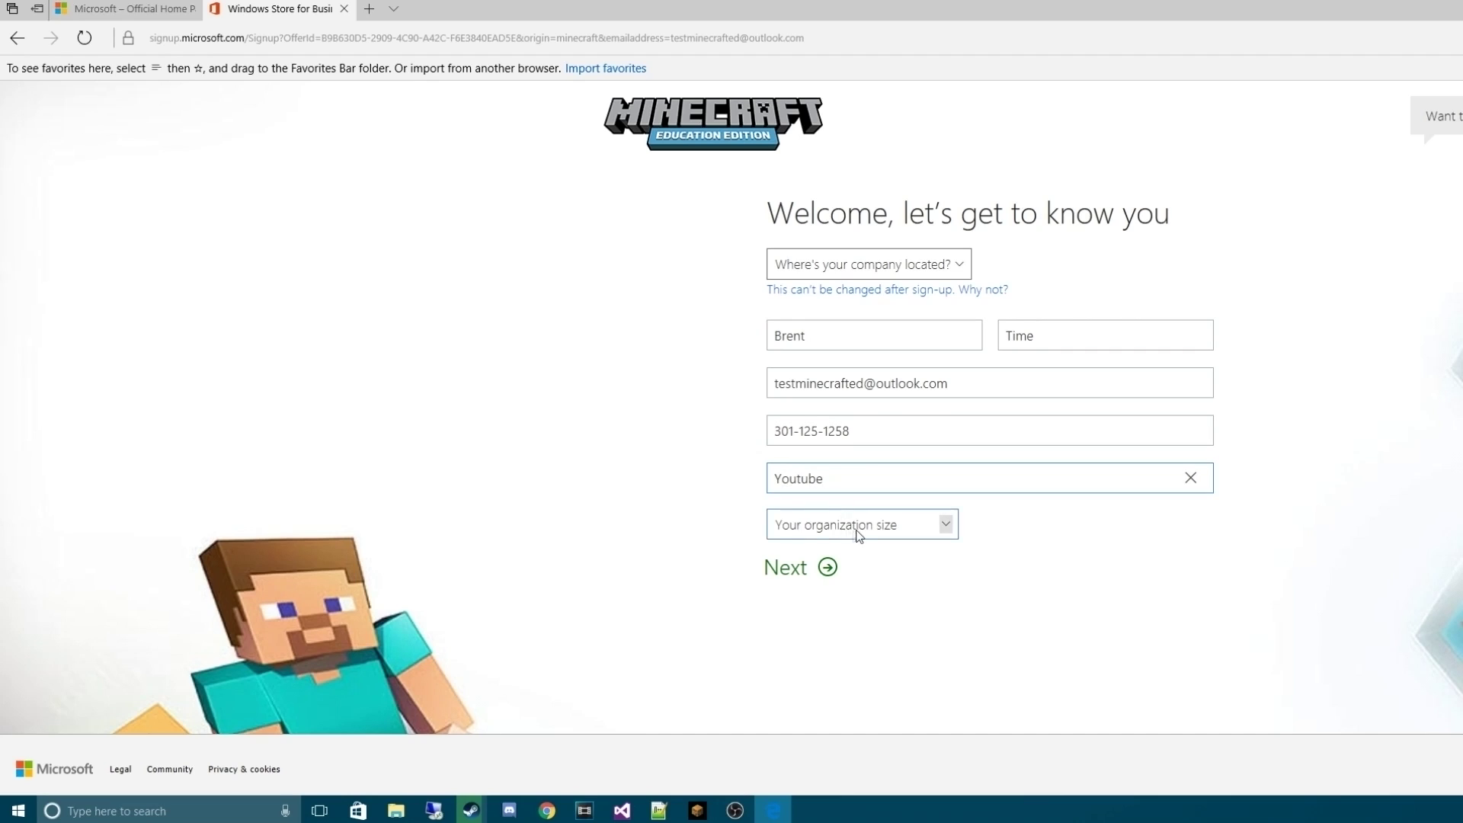
click(859, 532)
click(864, 543)
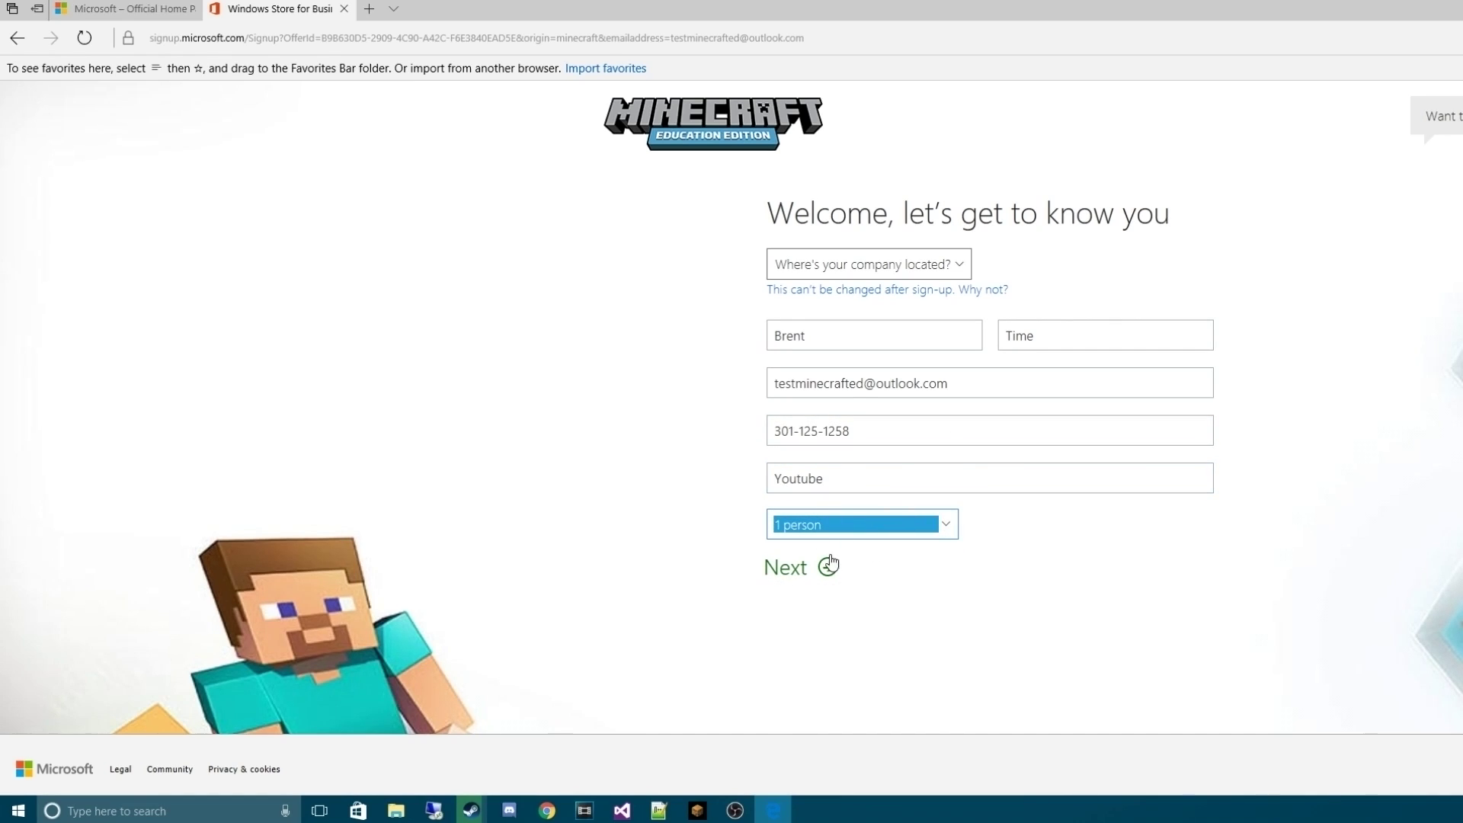
Set the company location to United States and continue to the user ID step
click(876, 264)
scroll(894, 544, down, 1)
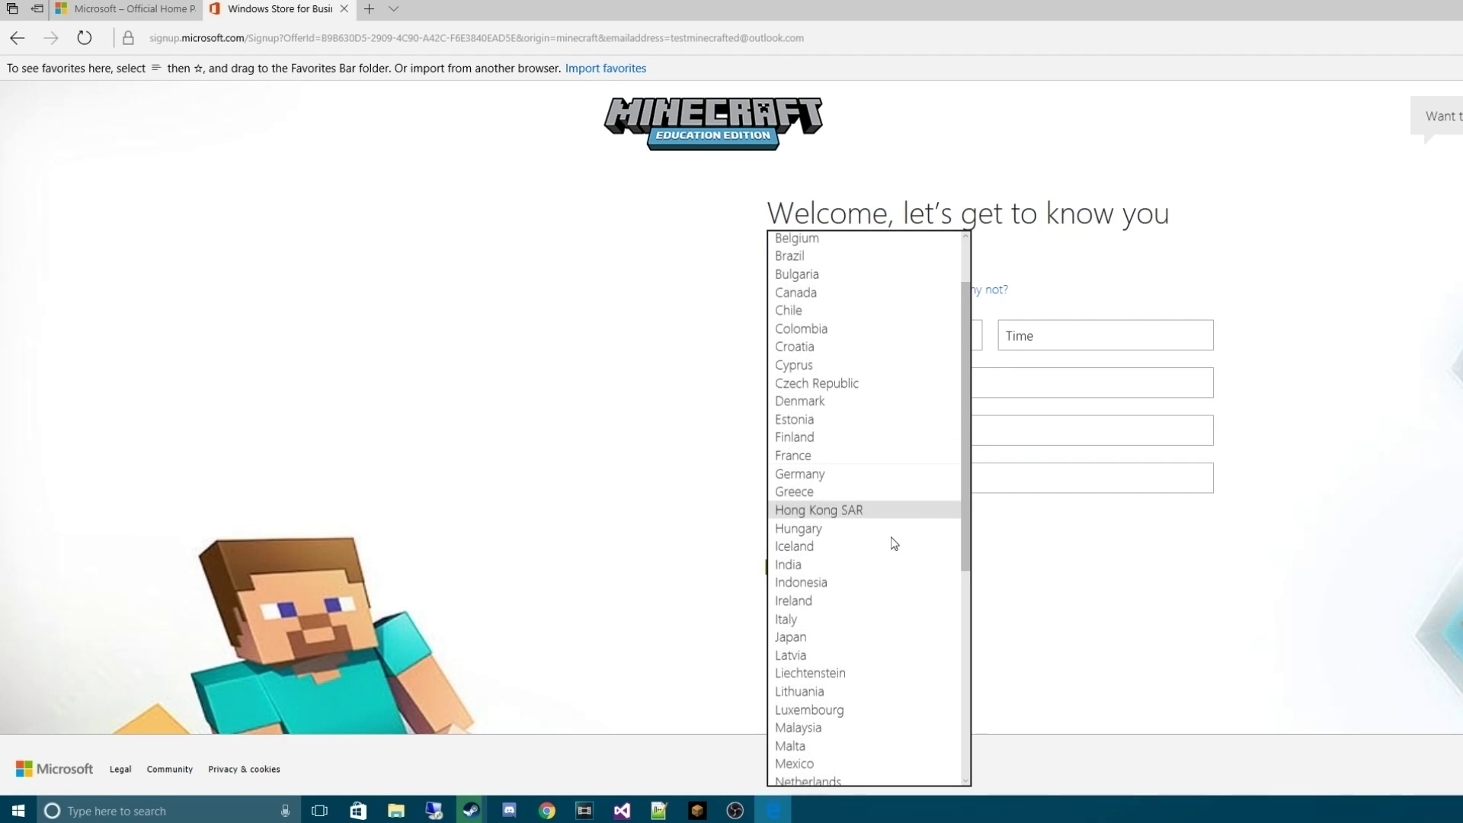
key(u)
scroll(886, 612, down, 1)
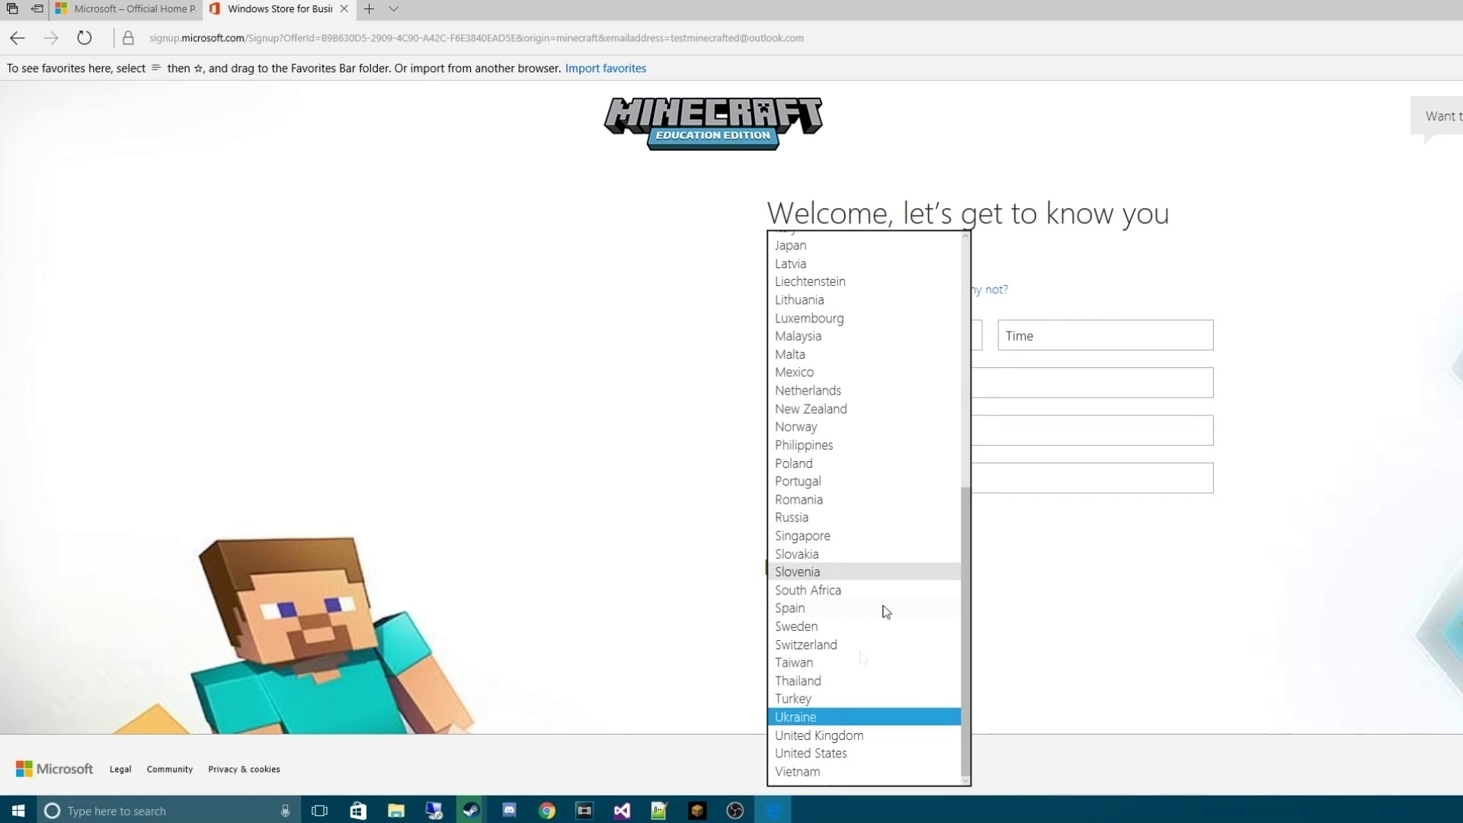
click(814, 752)
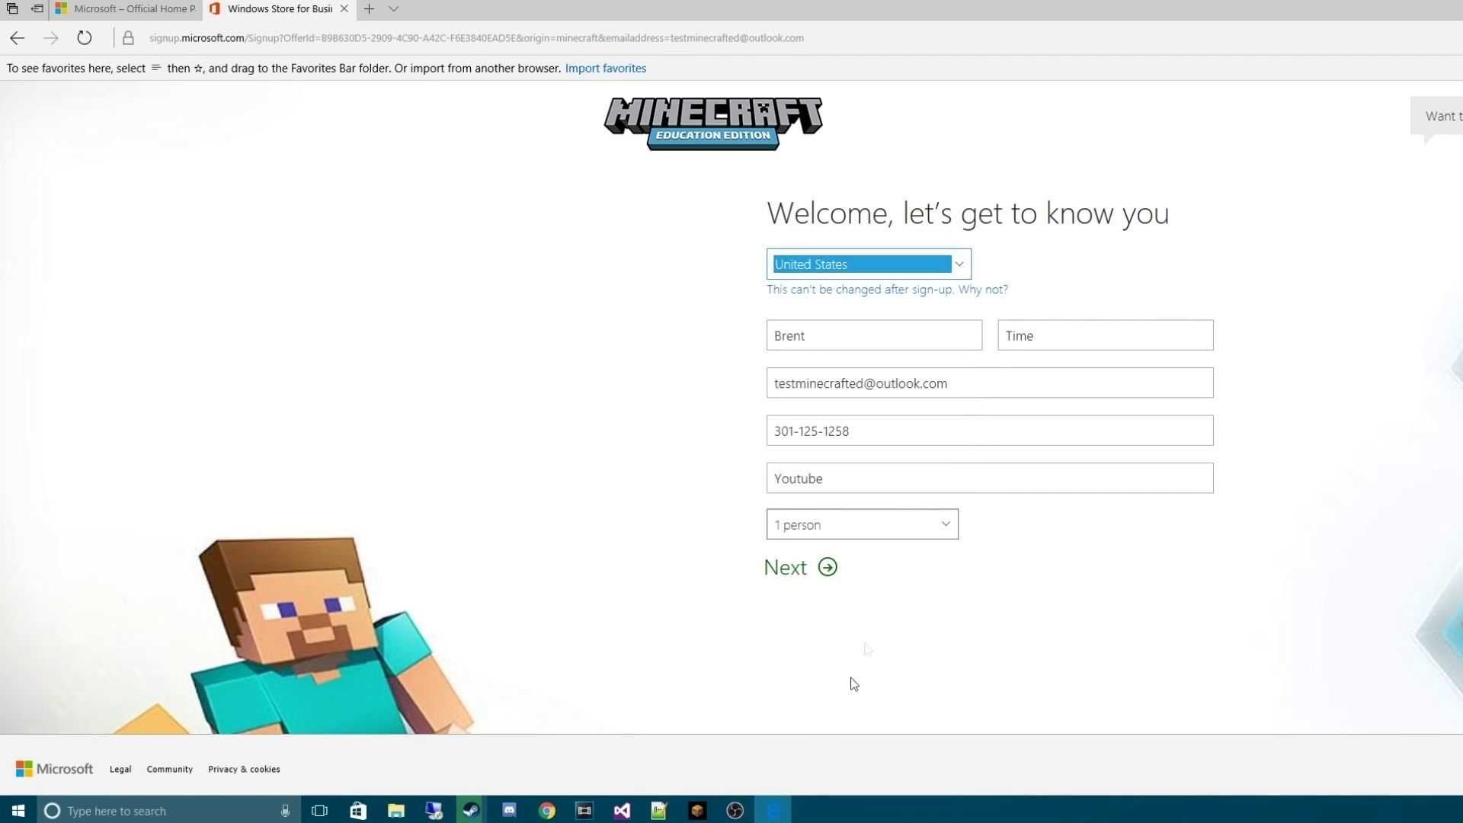
click(810, 578)
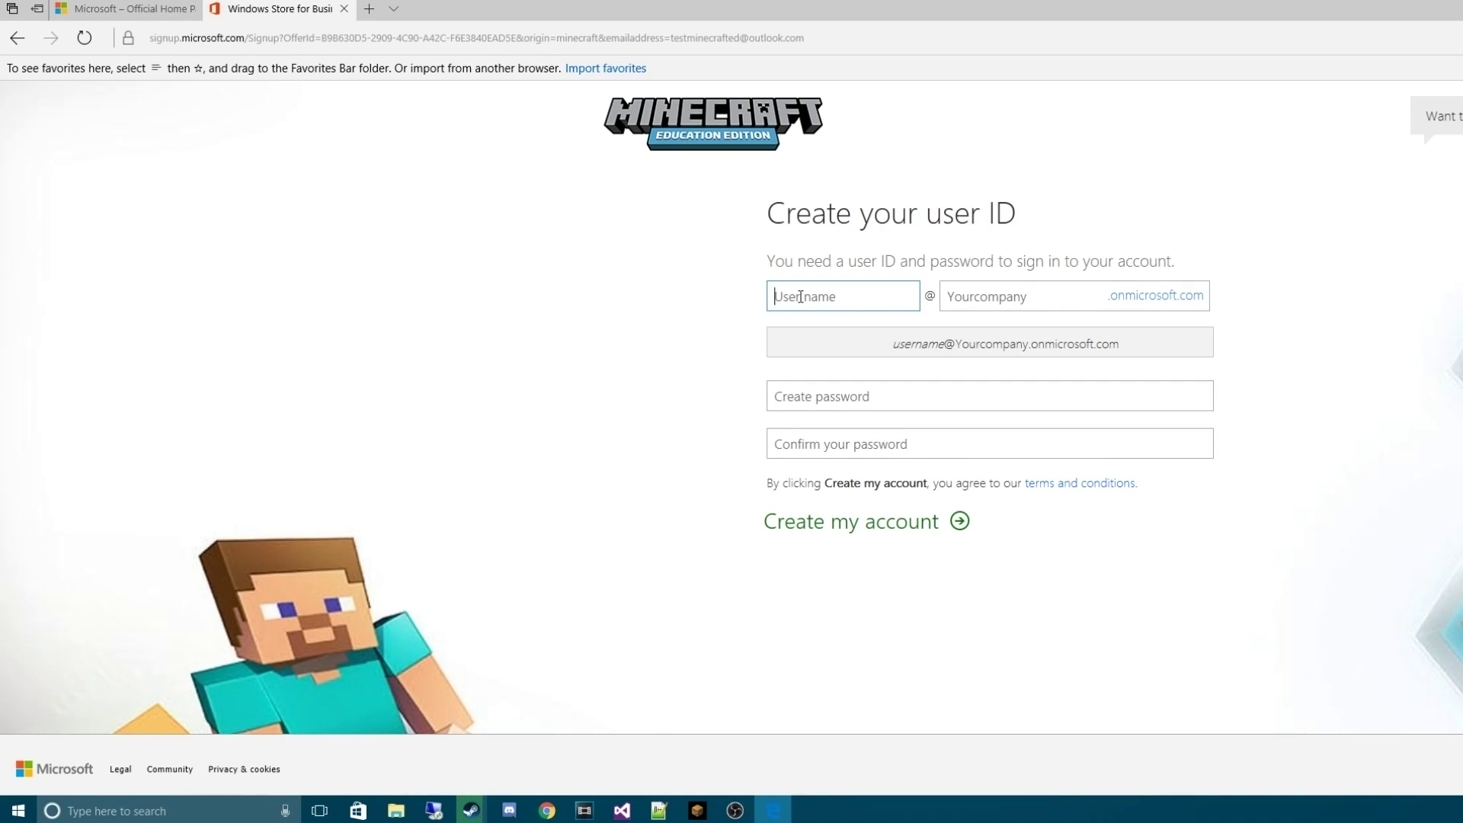
Enter the user name and replace the unavailable 'youtube' domain with a new company domain
text(Test)
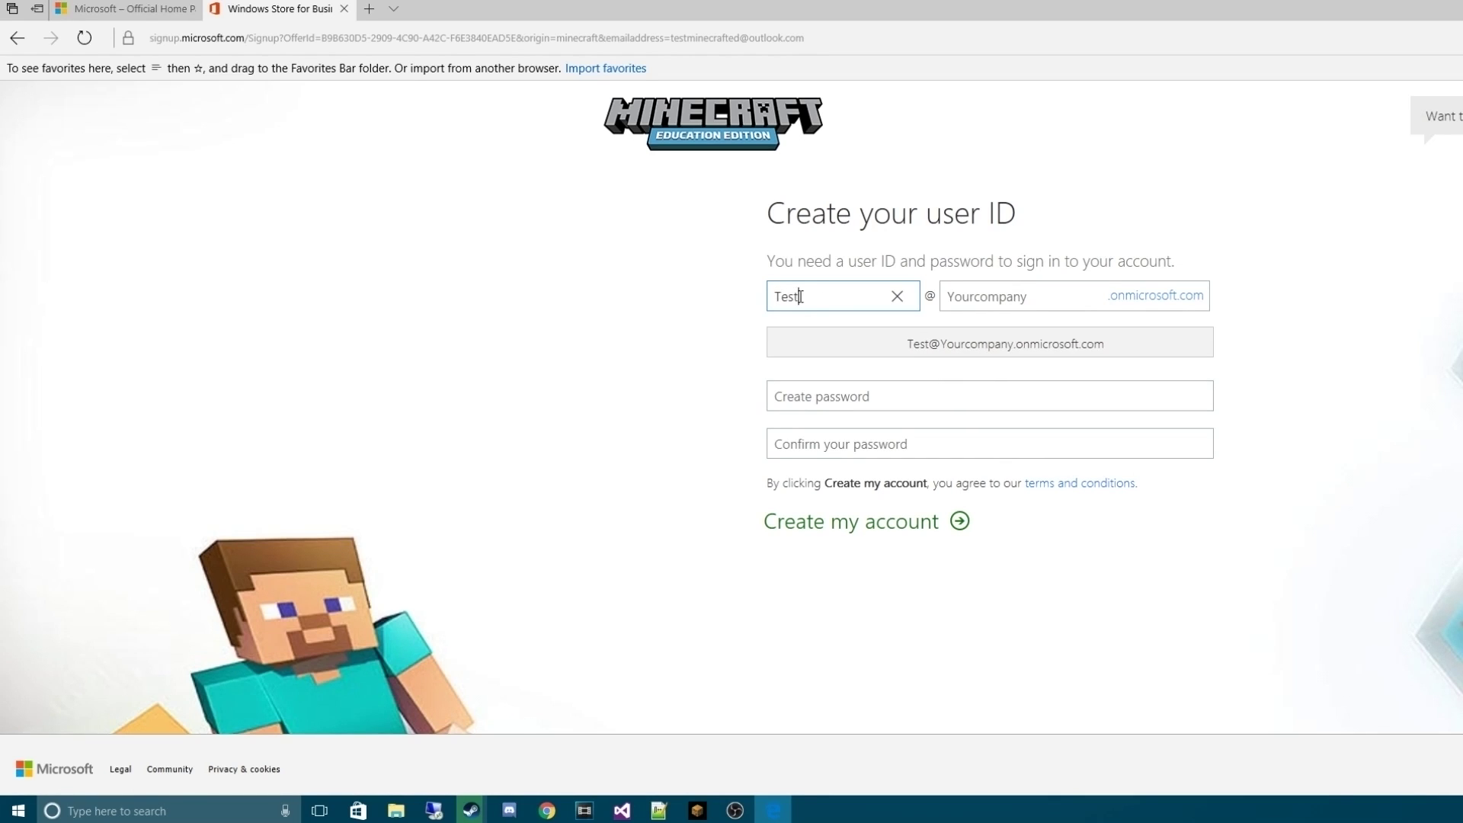
text(minecrafted)
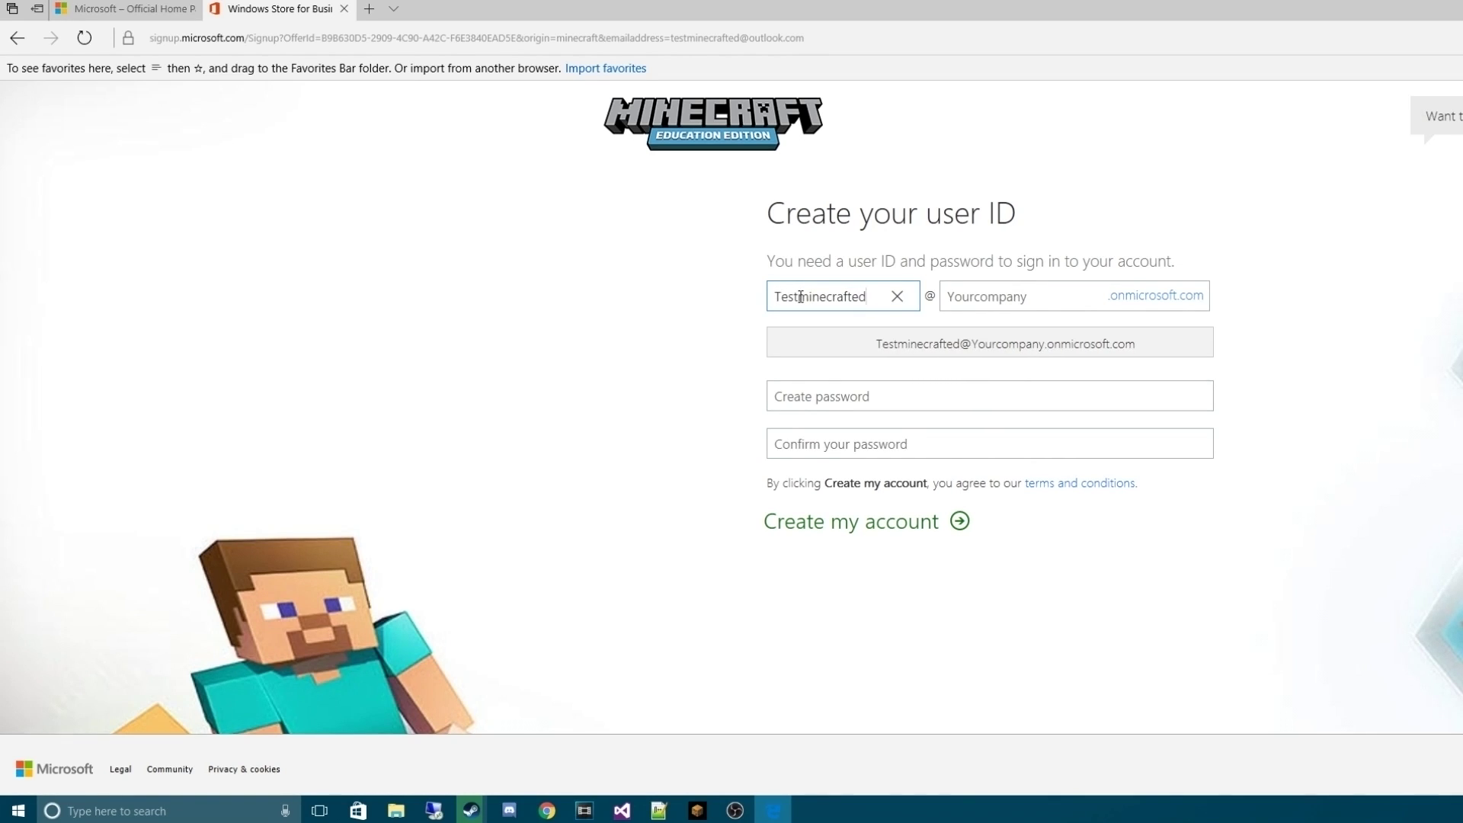
key(Tab)
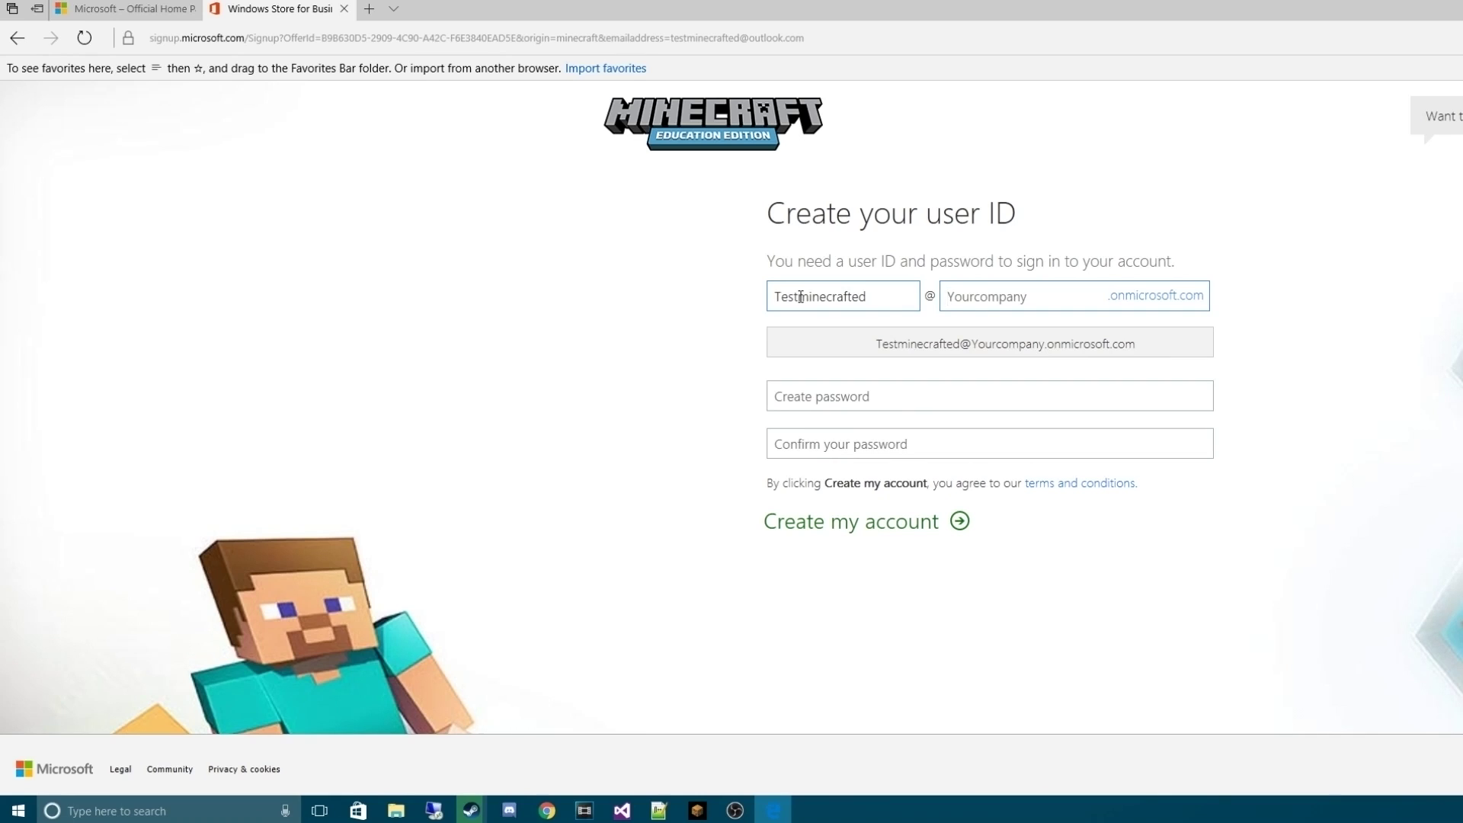
text(youtube)
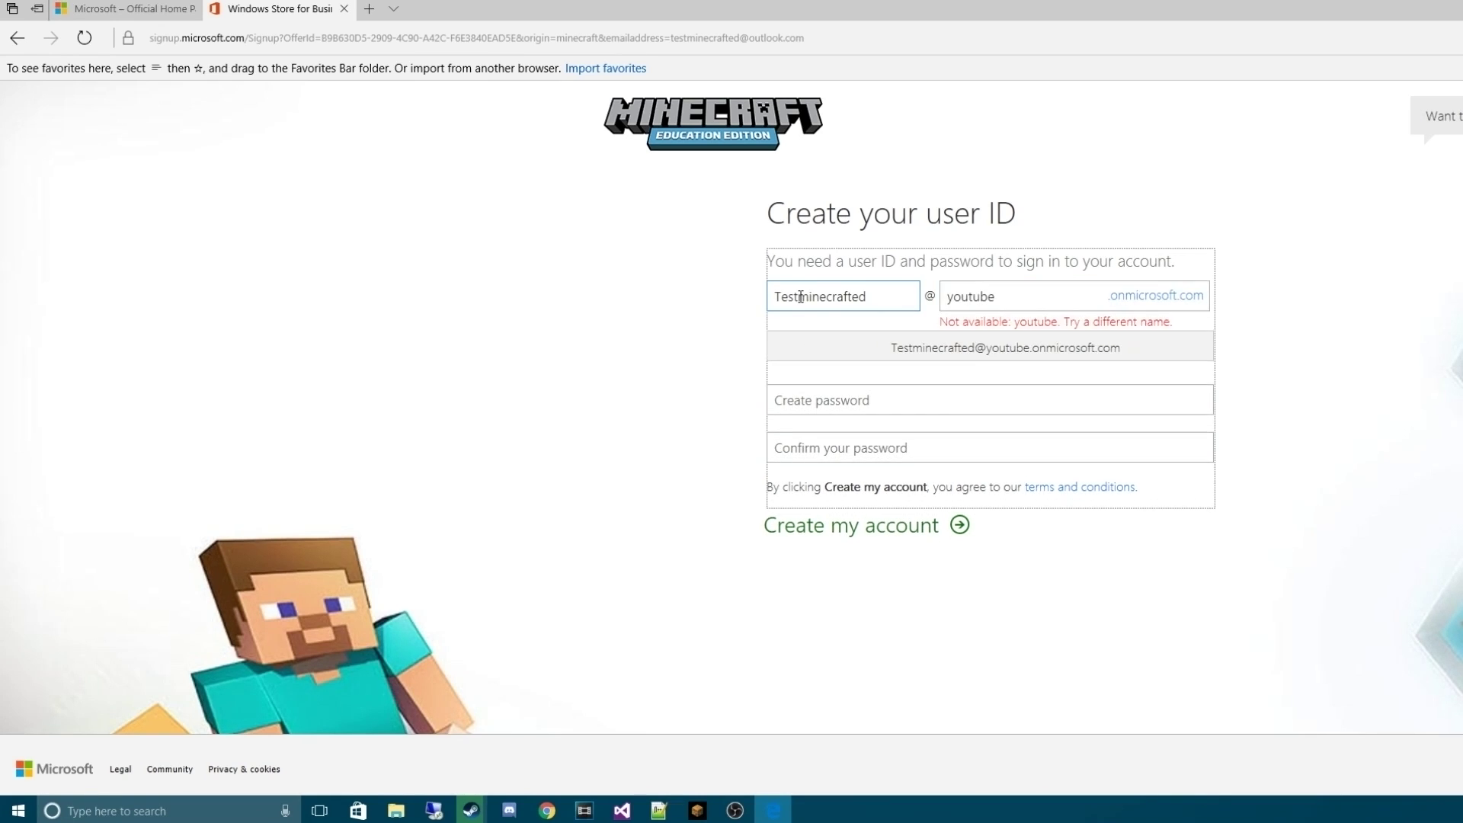
click(983, 297)
key(ctrl+a)
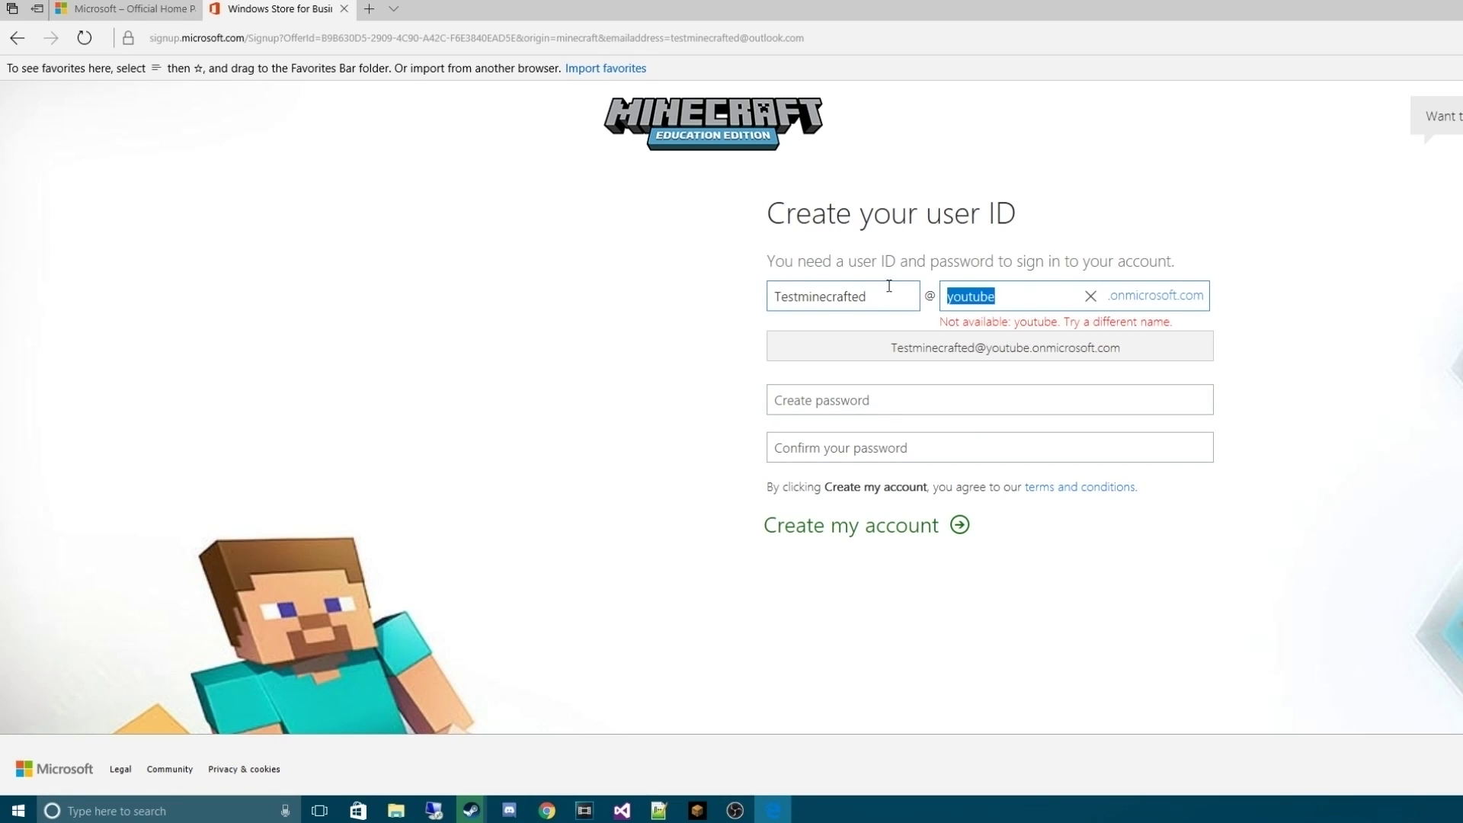
key(BackSpace)
text(test)
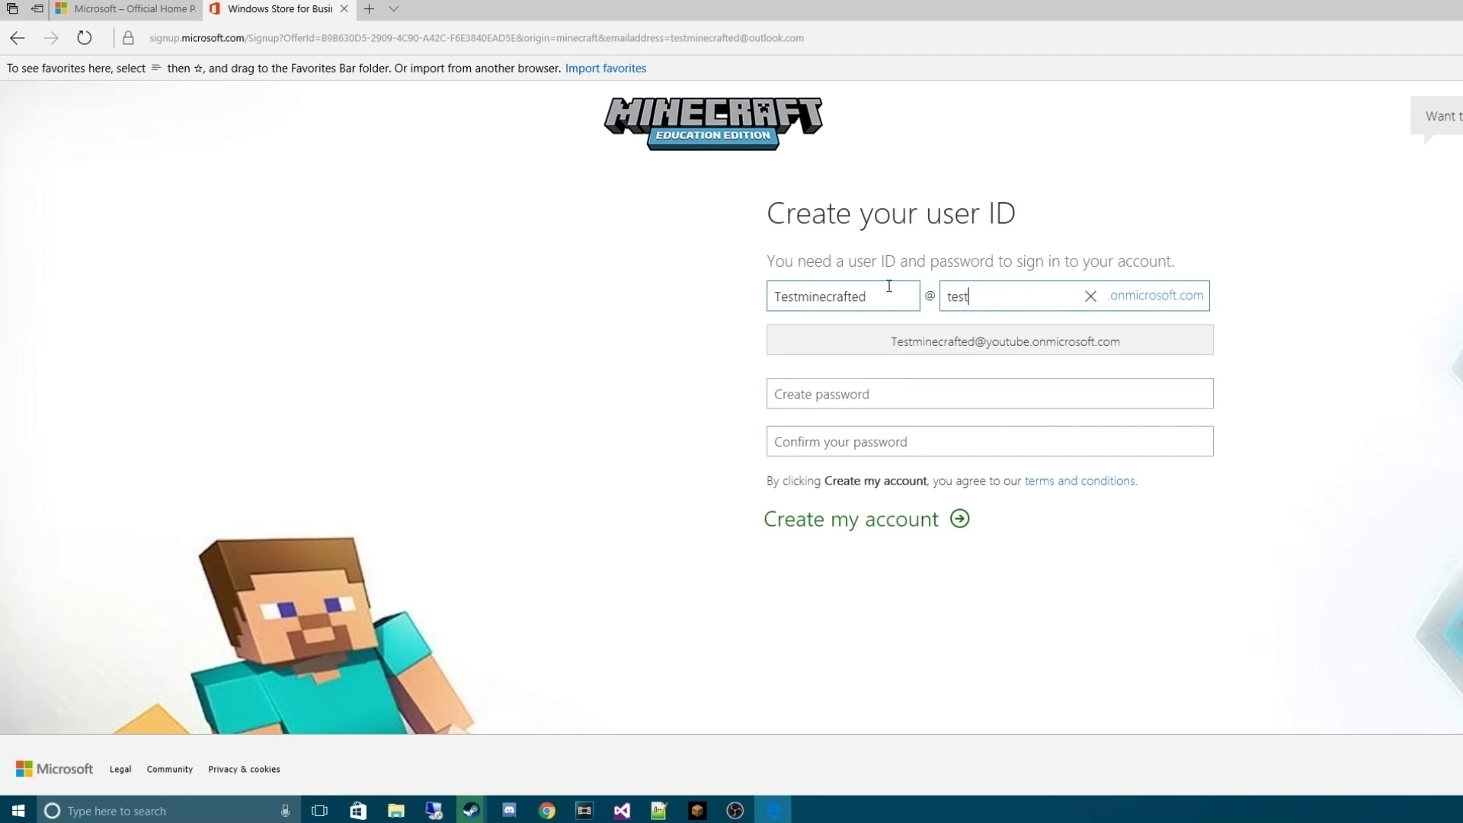
text(minecrafted)
Enter the account password, confirm it with a matching entry, and create the account
key(Tab)
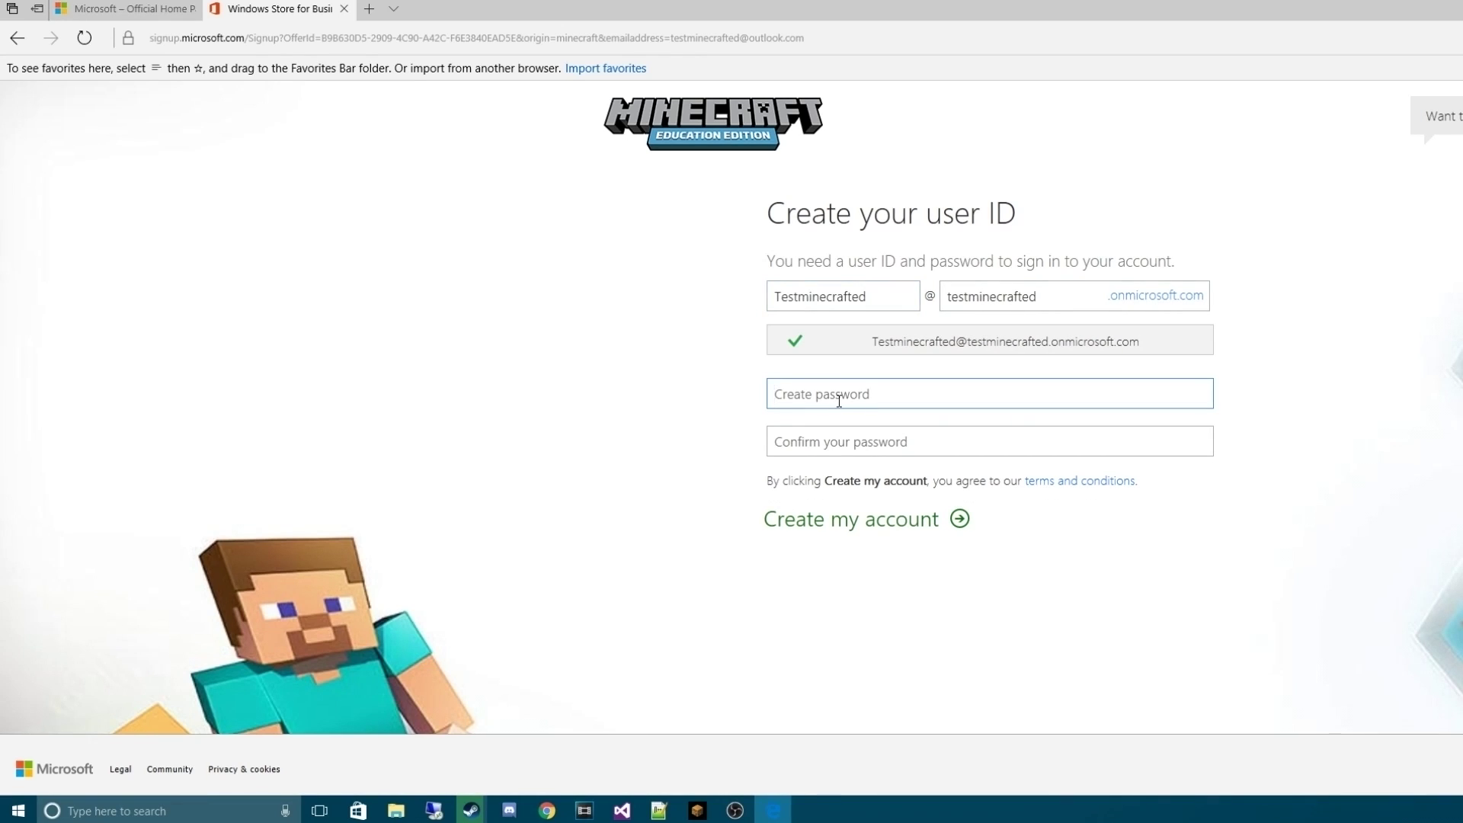
text(Testminecr)
key(Tab)
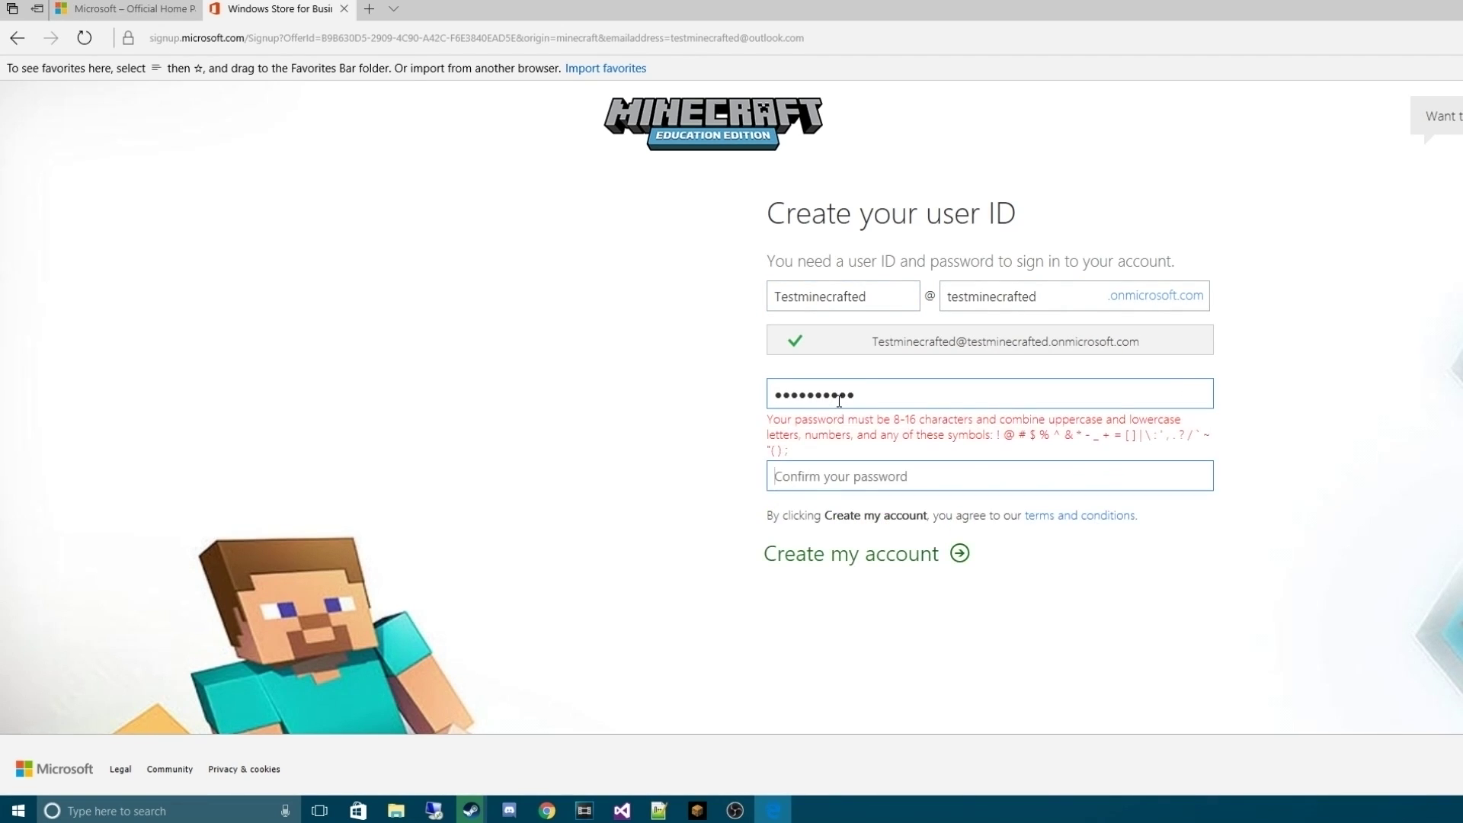
click(881, 394)
text(a)
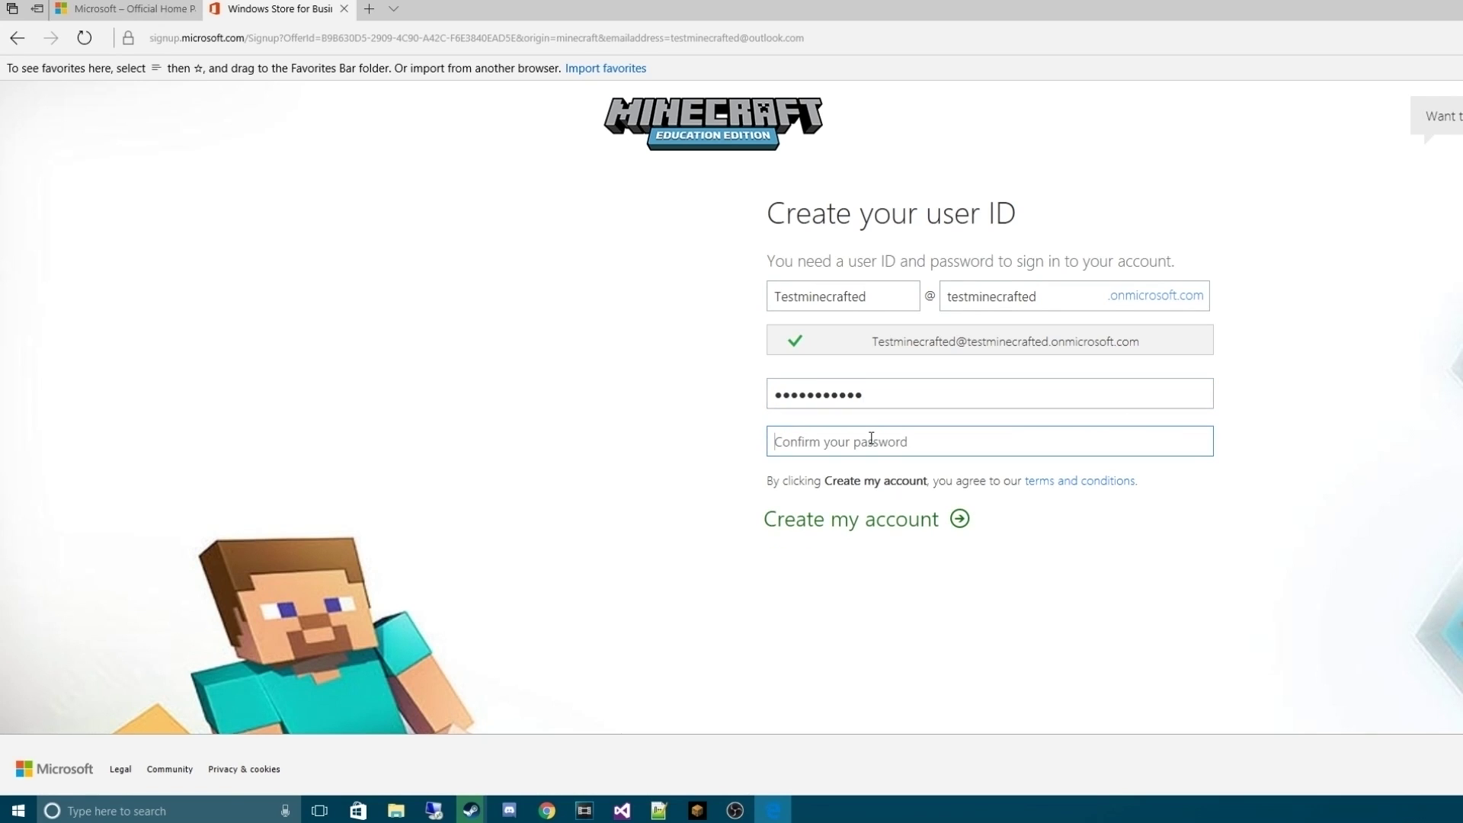
text(Testminecr)
click(869, 526)
click(877, 448)
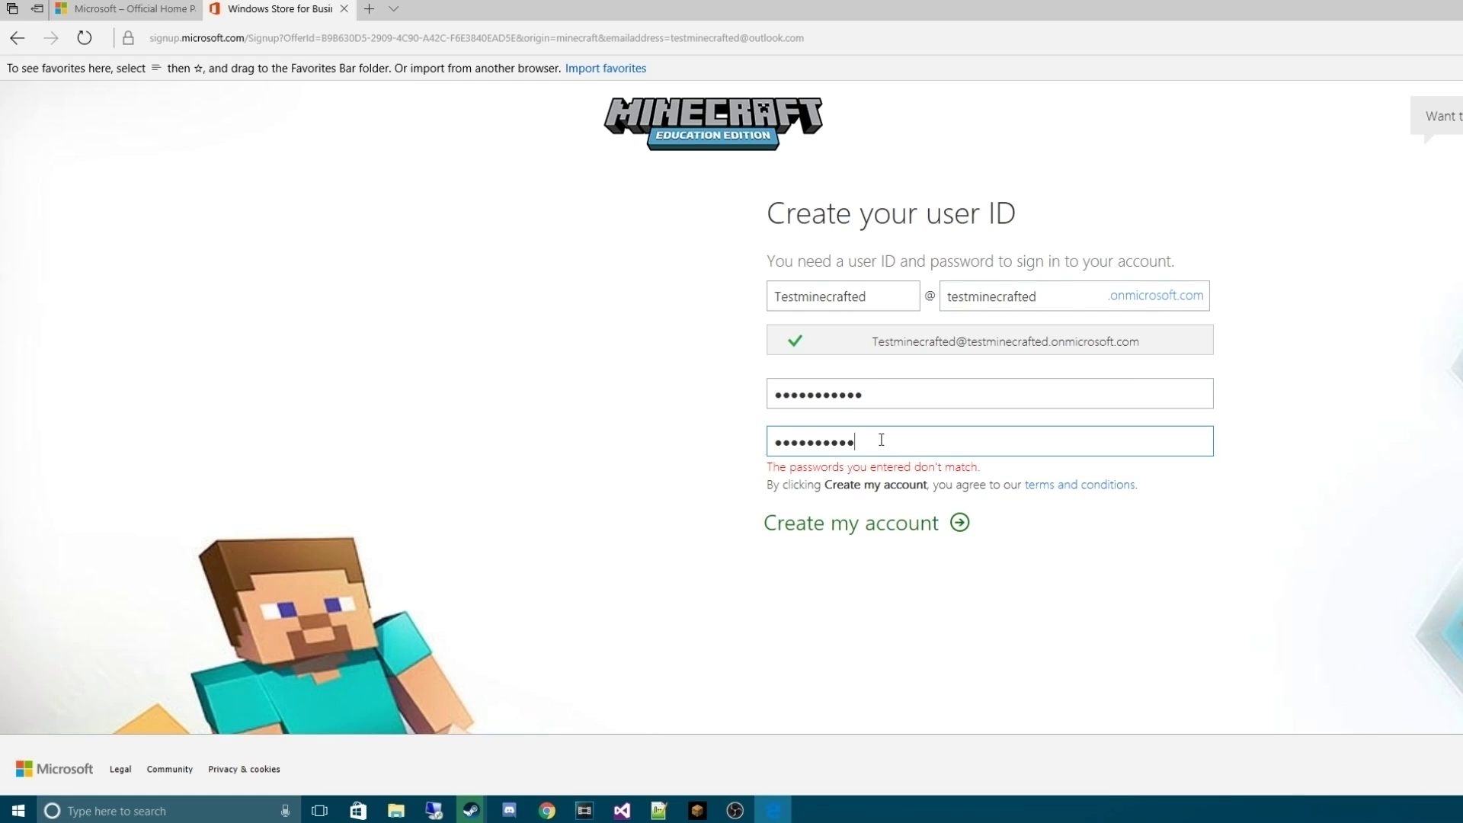
key(ctrl+a)
text(Testminecr)
key(shift+Tab)
text(Testm)
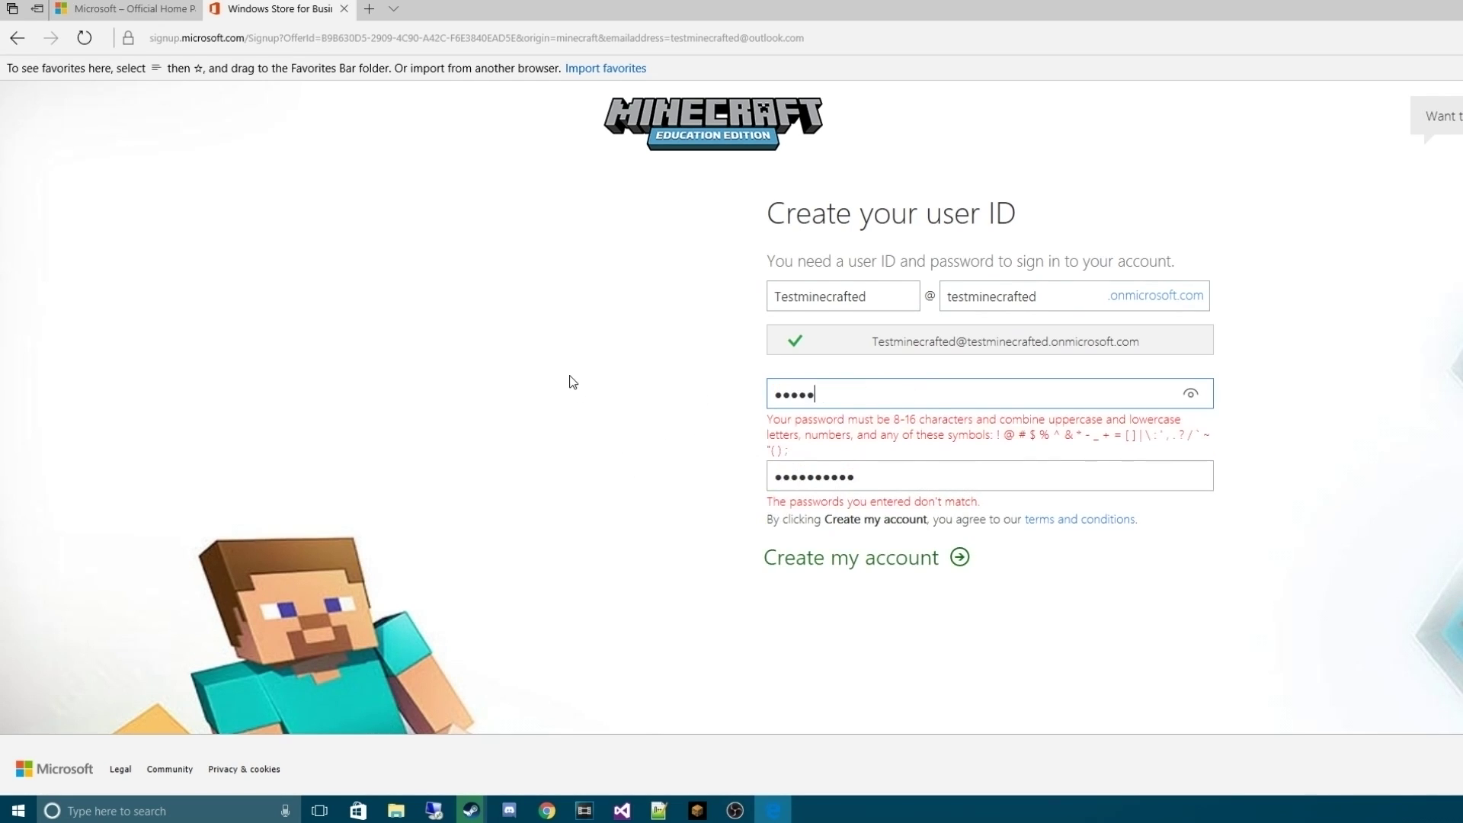
text(inecrafted)
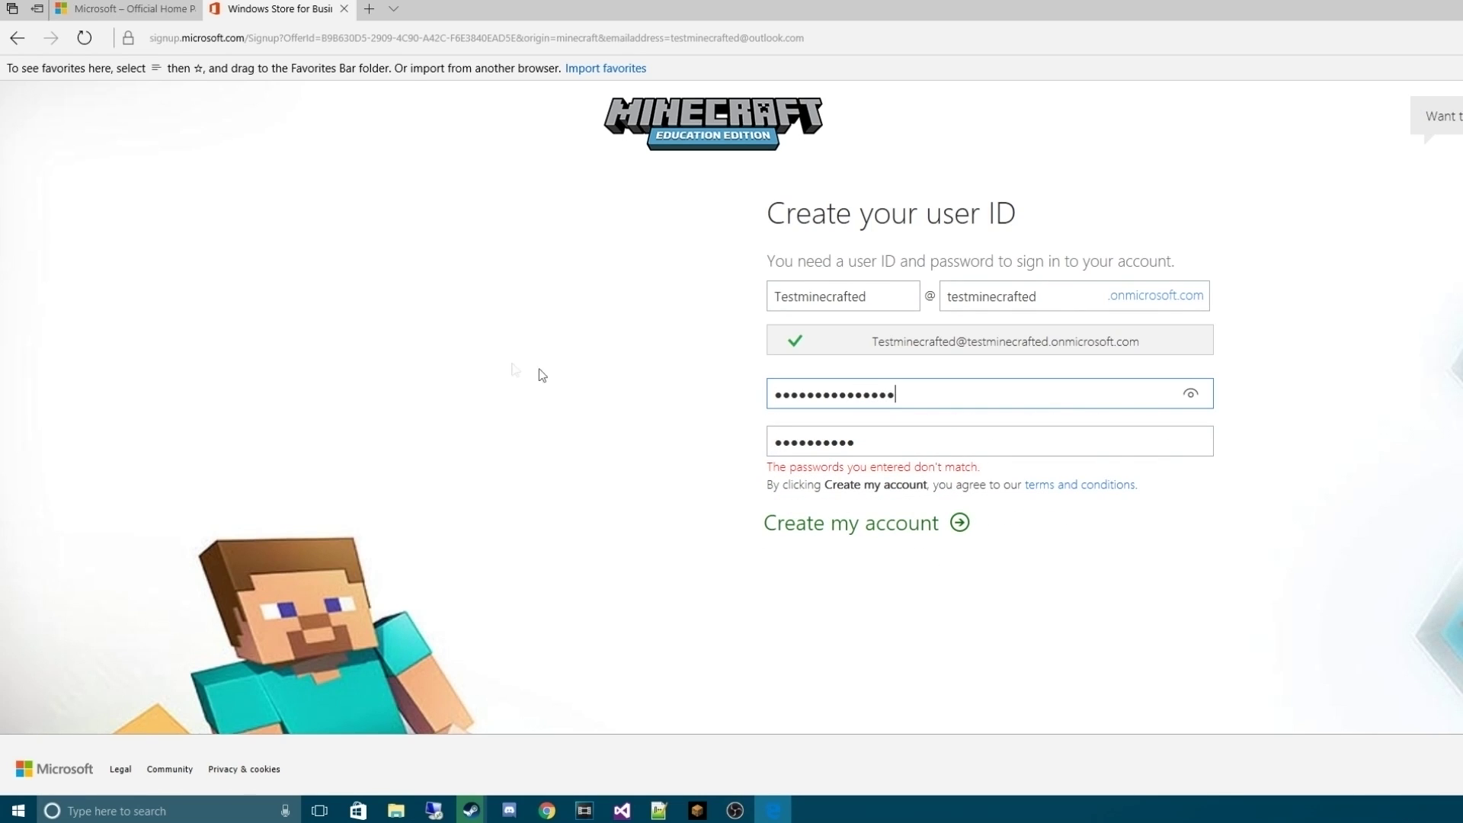
click(940, 435)
text(afte)
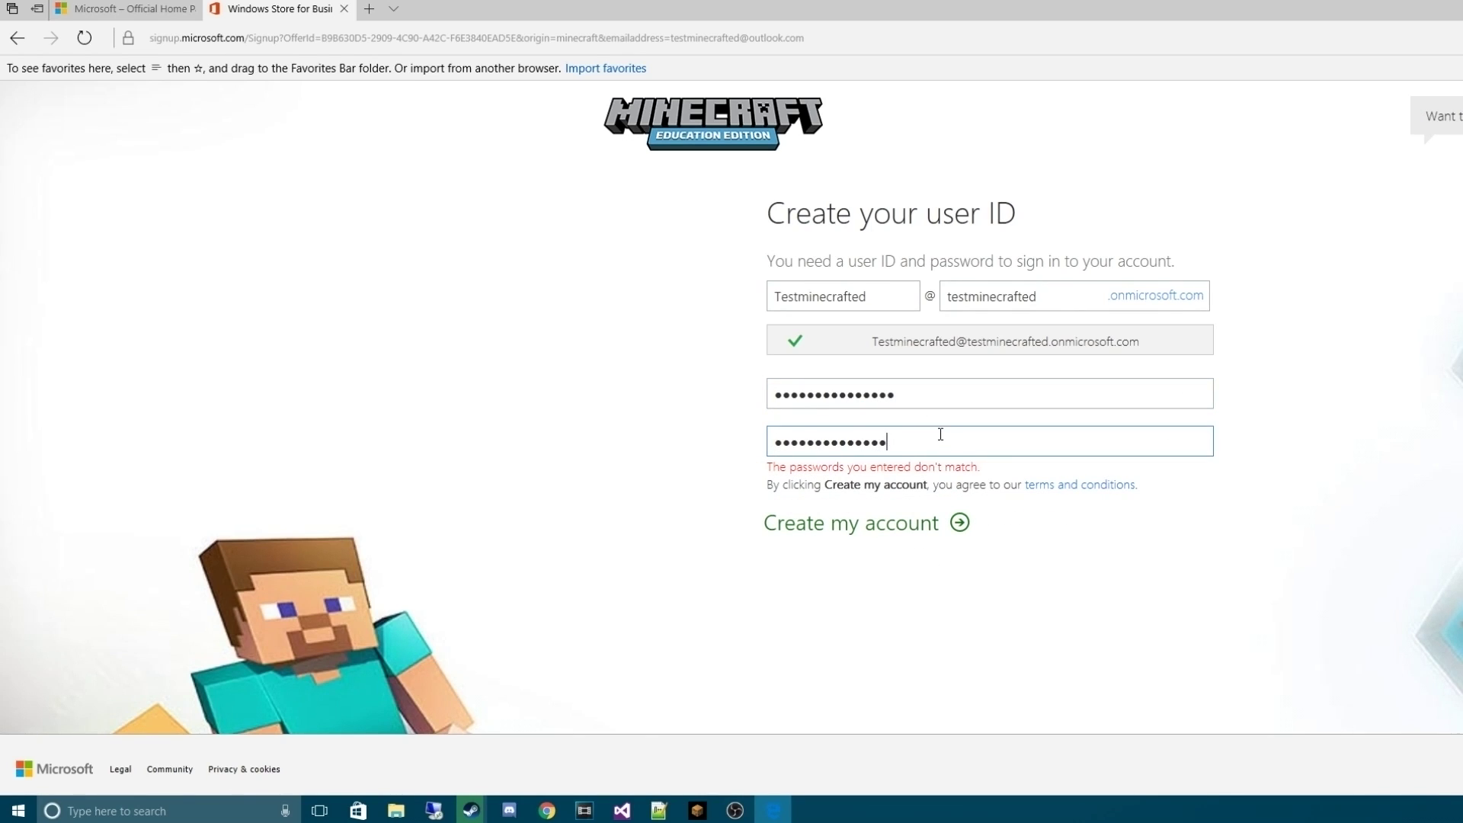
text(d)
click(884, 526)
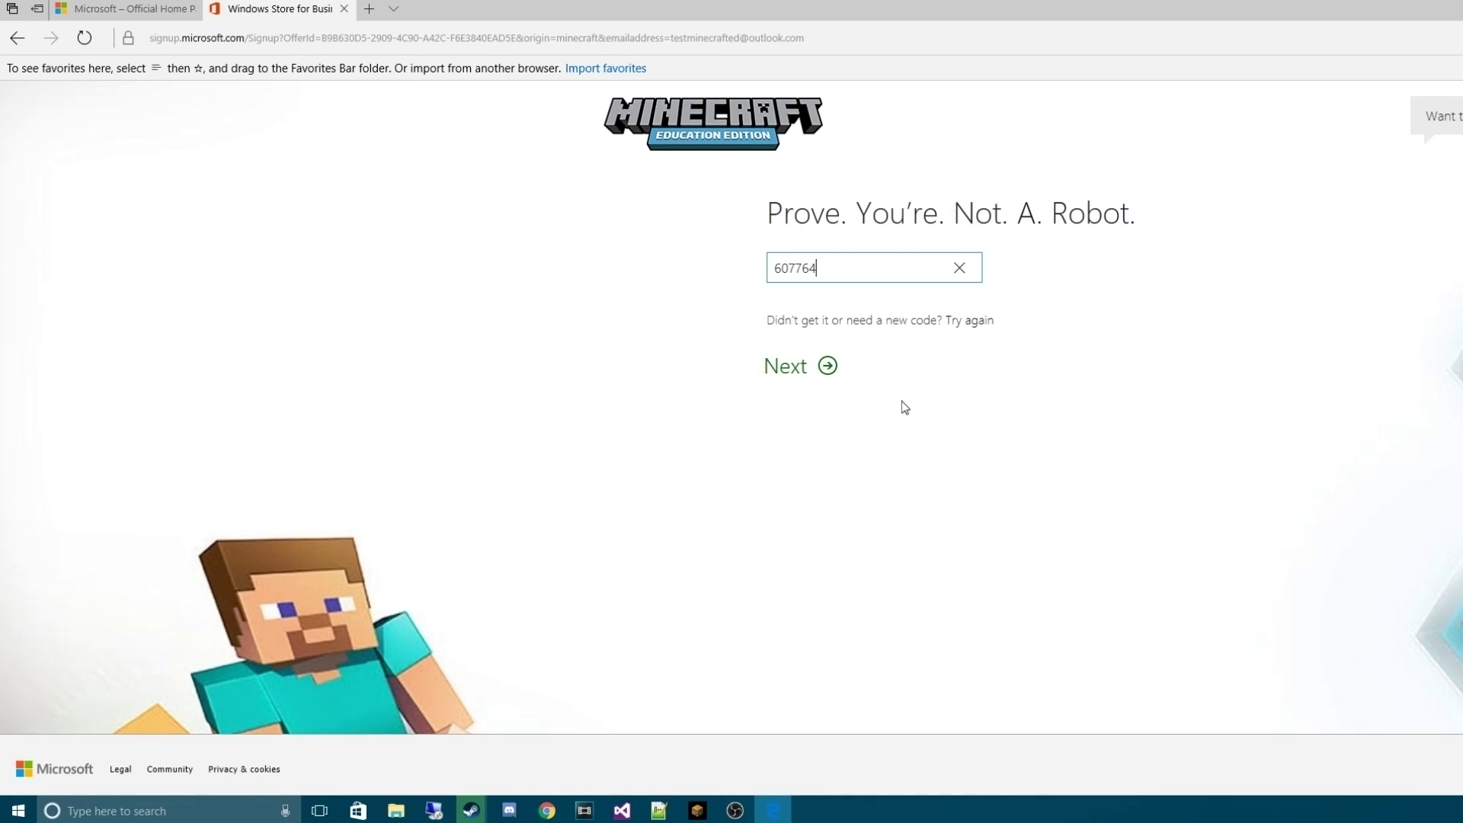
Submit the texted verification code to complete sign-up, then open Windows search
click(797, 369)
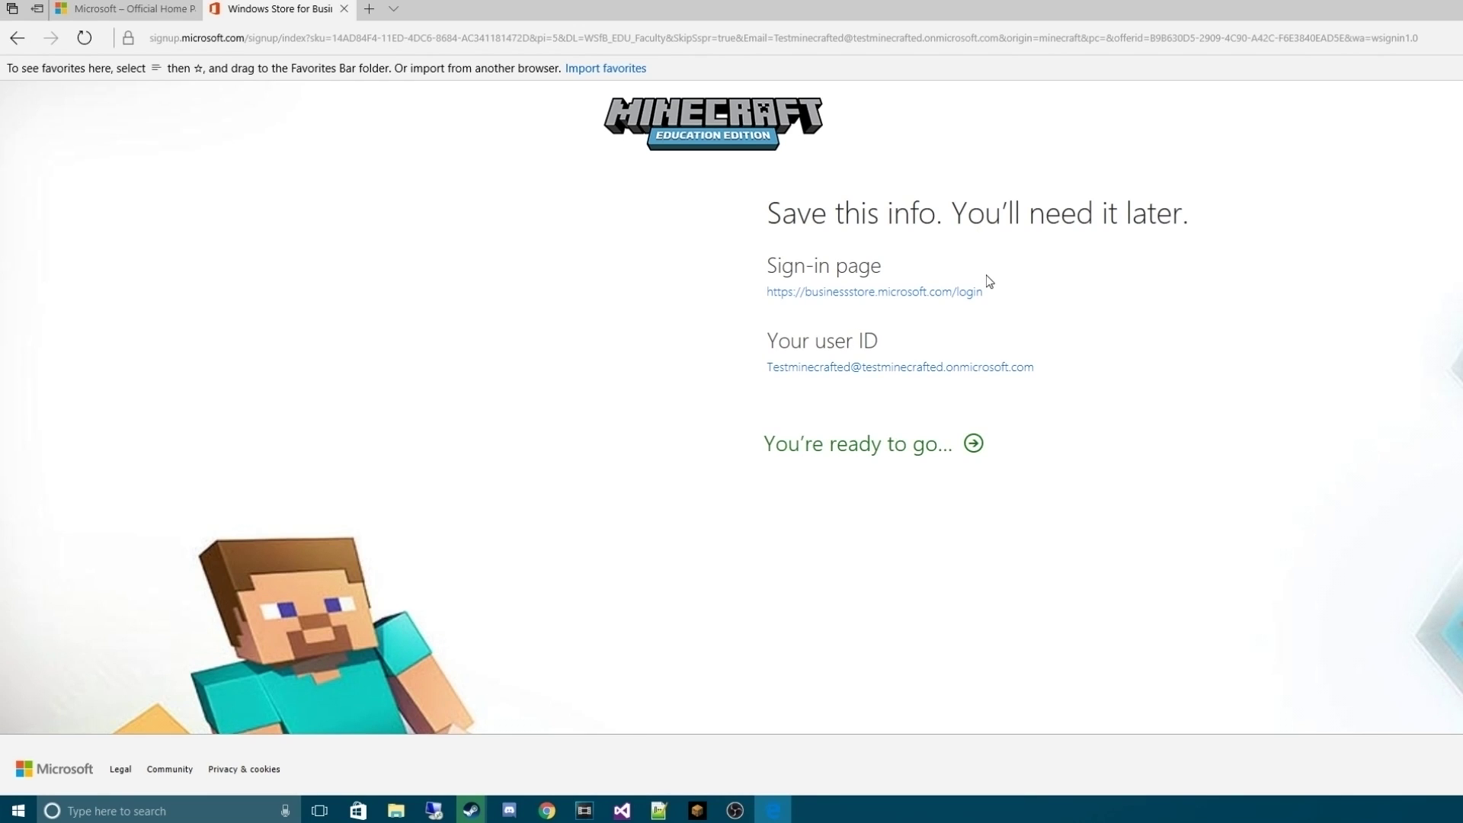
key(super)
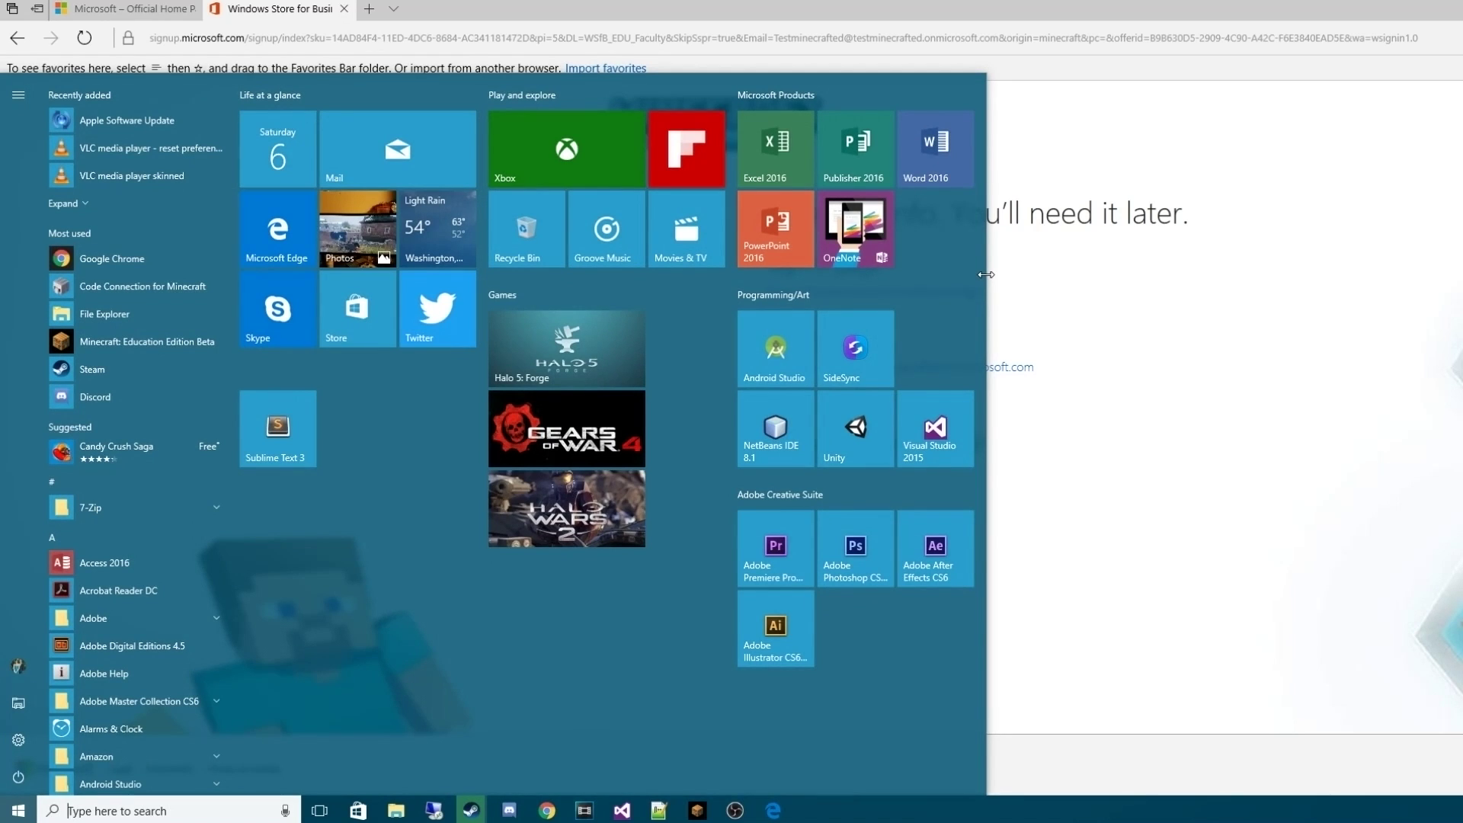
Launch Notepad and arrange it as a small window at the top-left beside Edge
text(n)
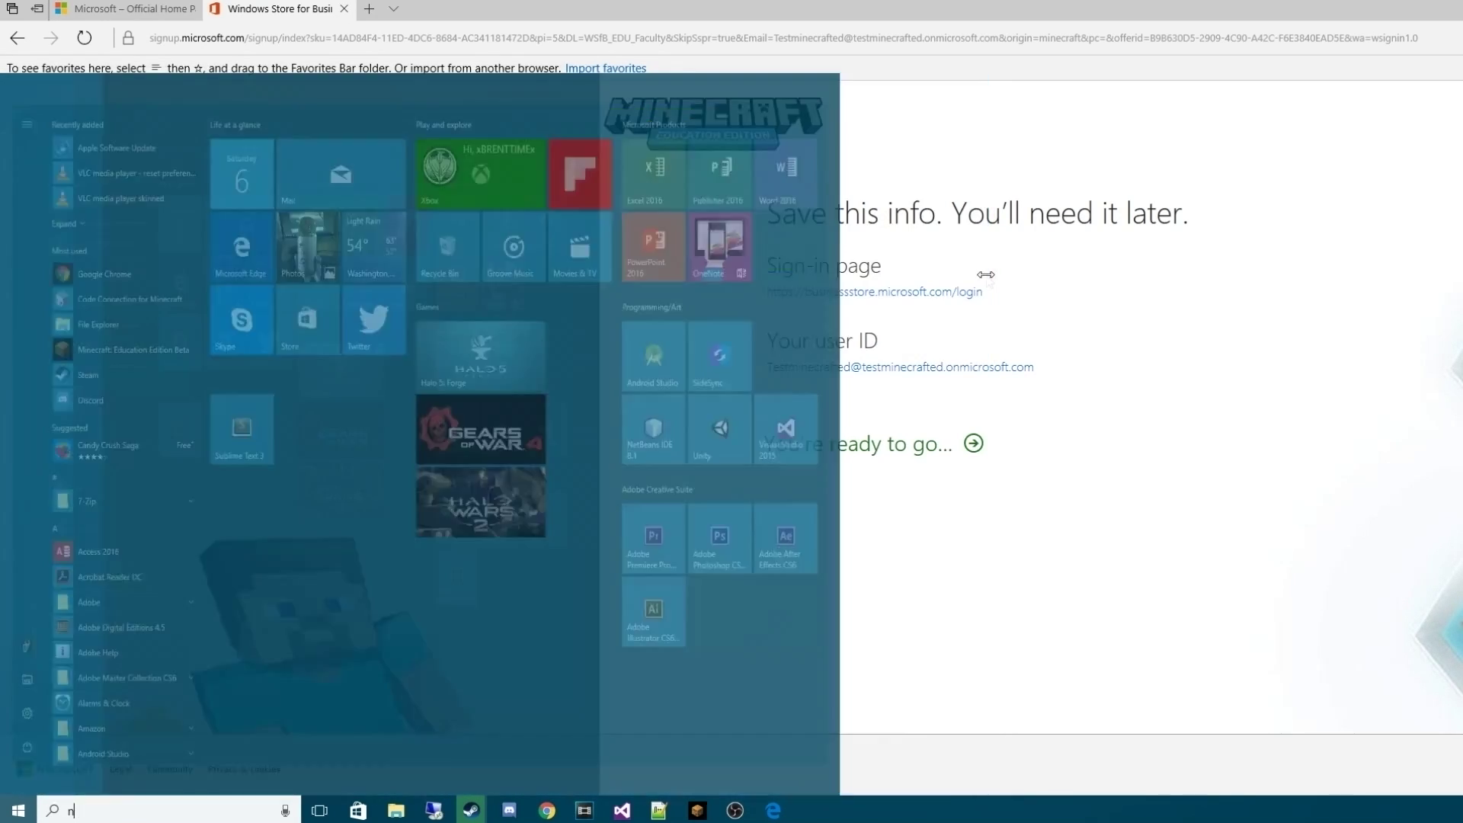
text(otepad)
key(Return)
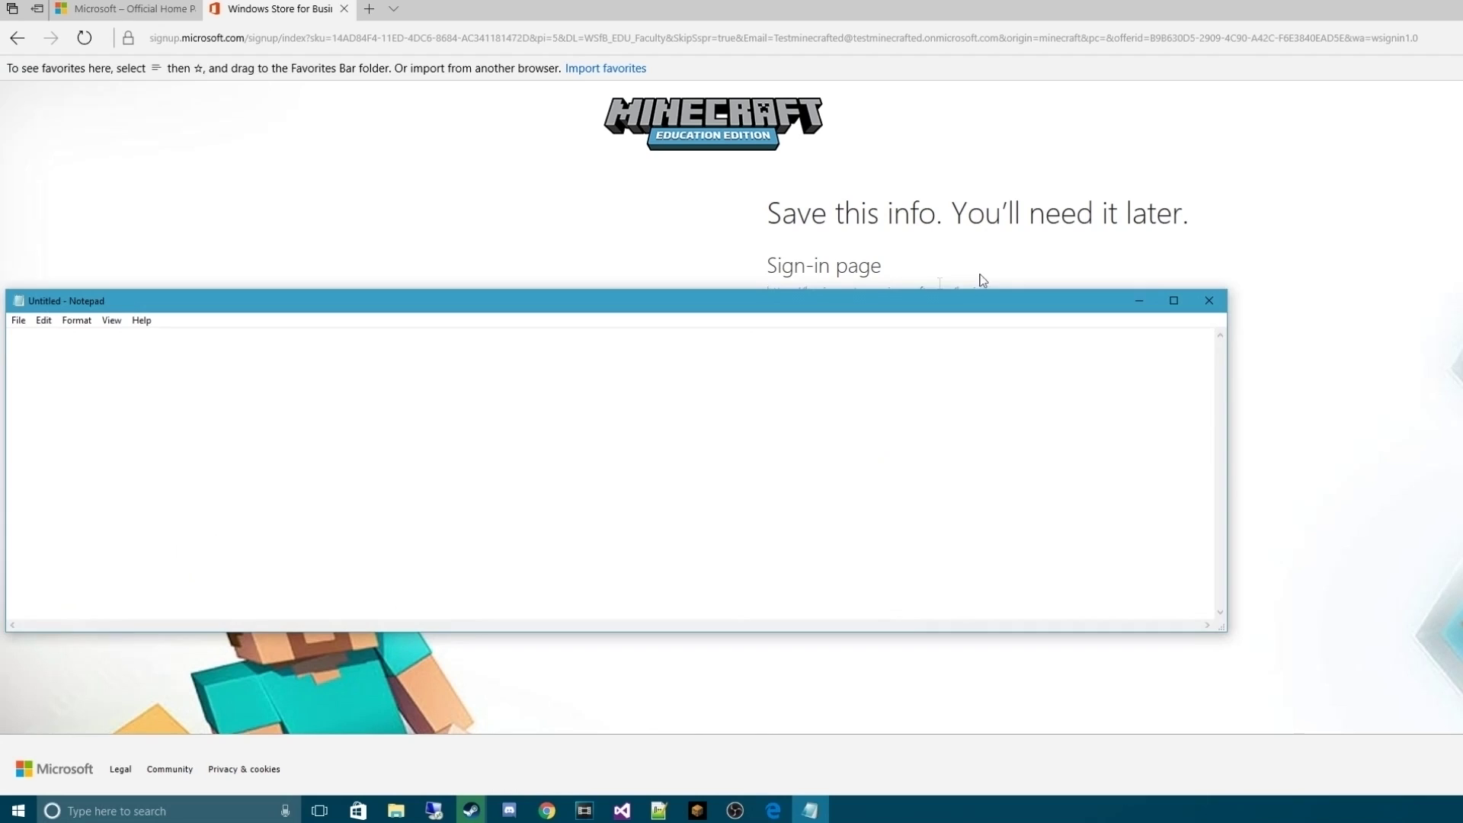
drag(661, 304, 1110, 255)
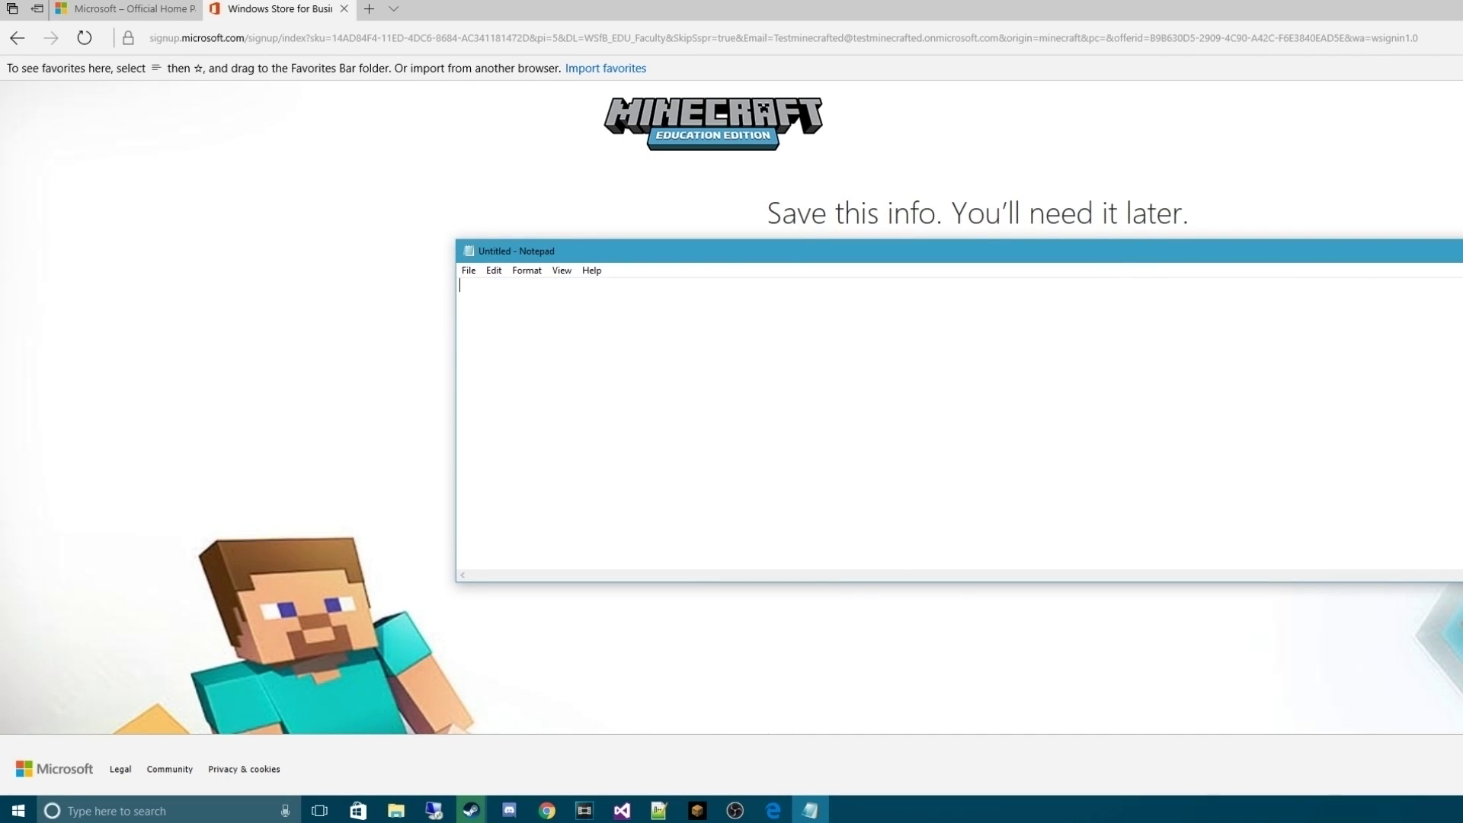
drag(1459, 442, 607, 442)
click(527, 270)
click(527, 256)
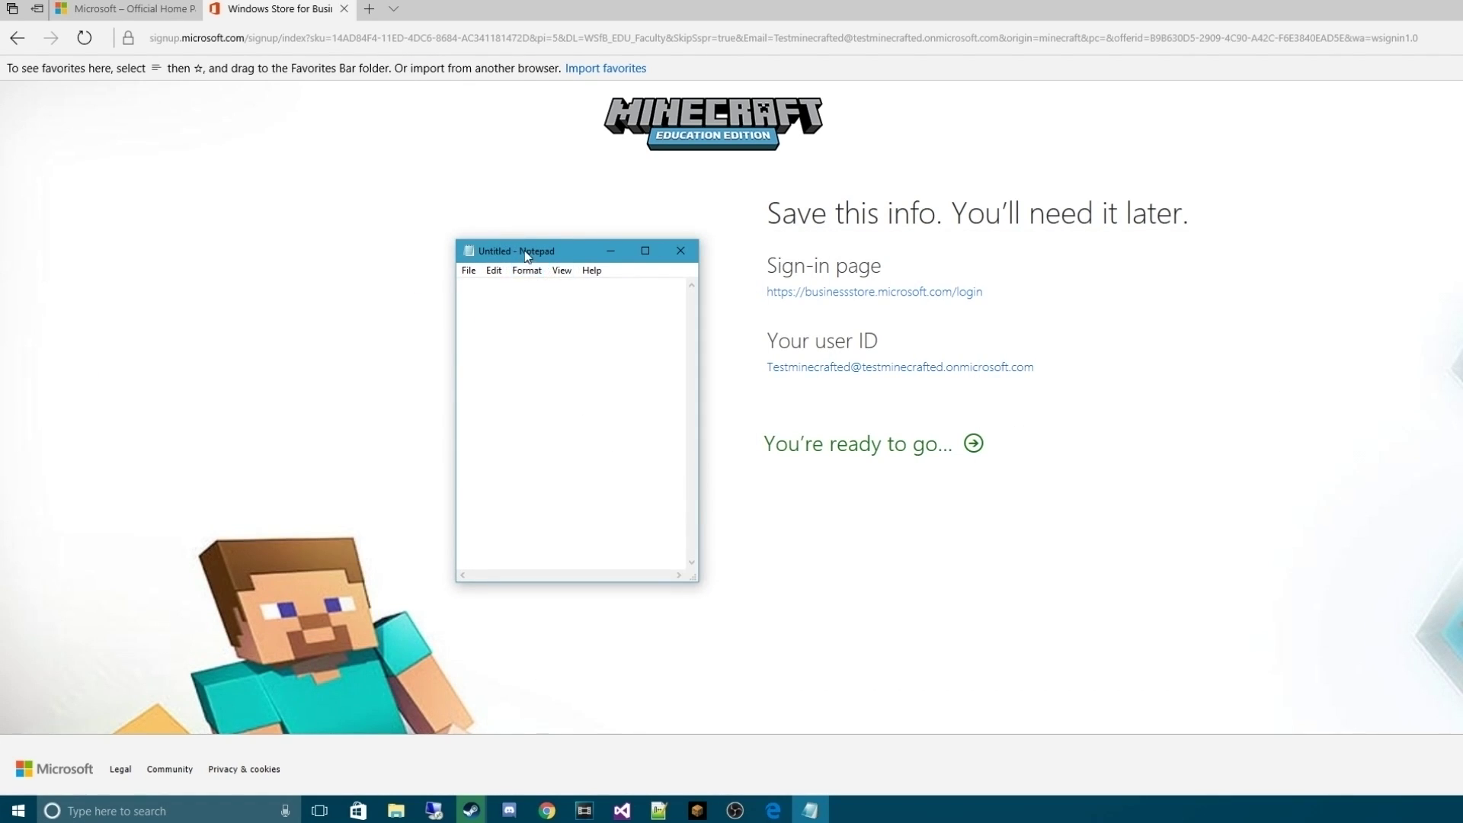
drag(527, 257, 372, 229)
click(957, 236)
click(773, 810)
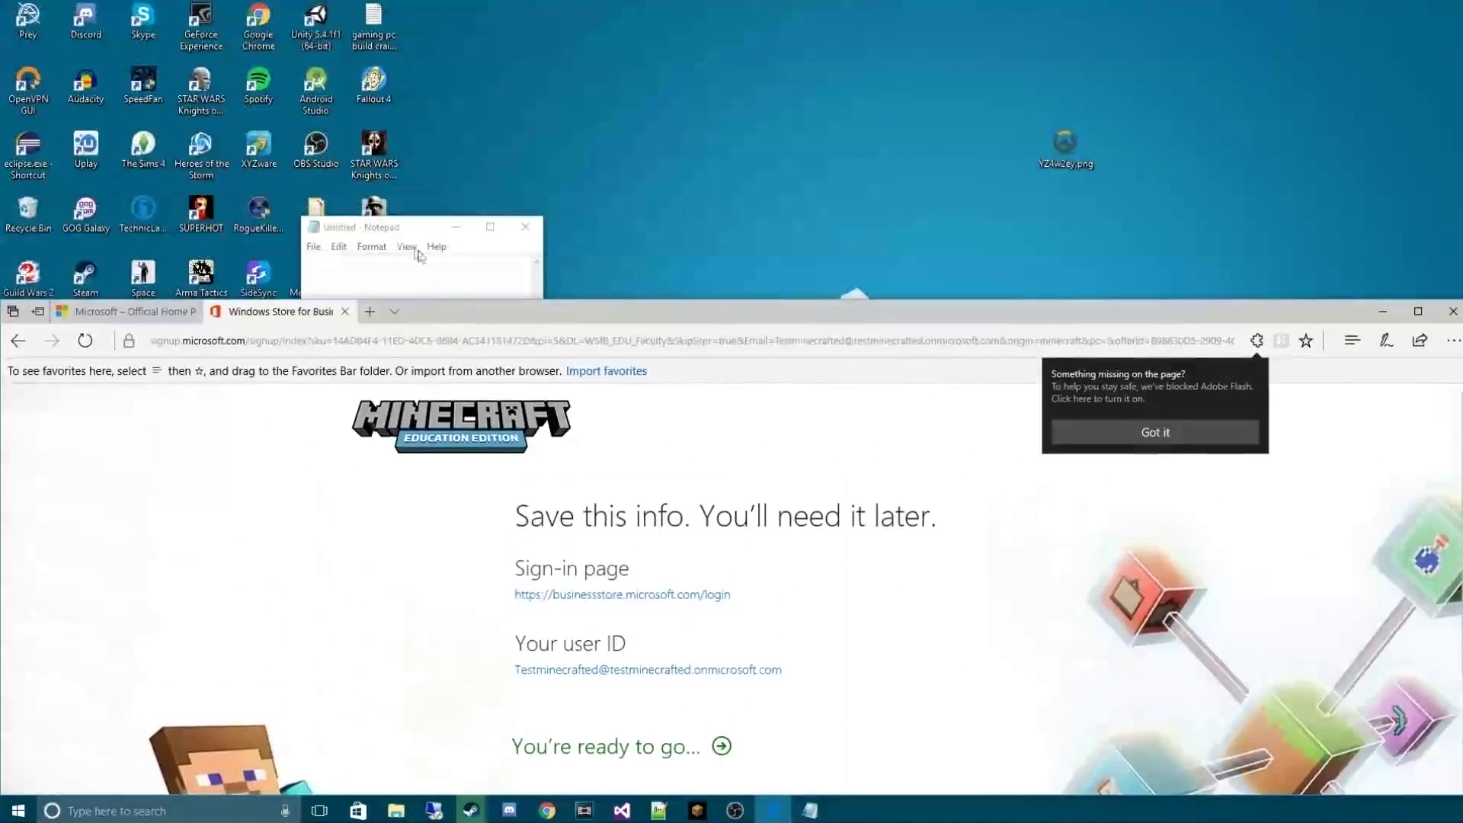
double_click(366, 226)
drag(477, 4, 3, 3)
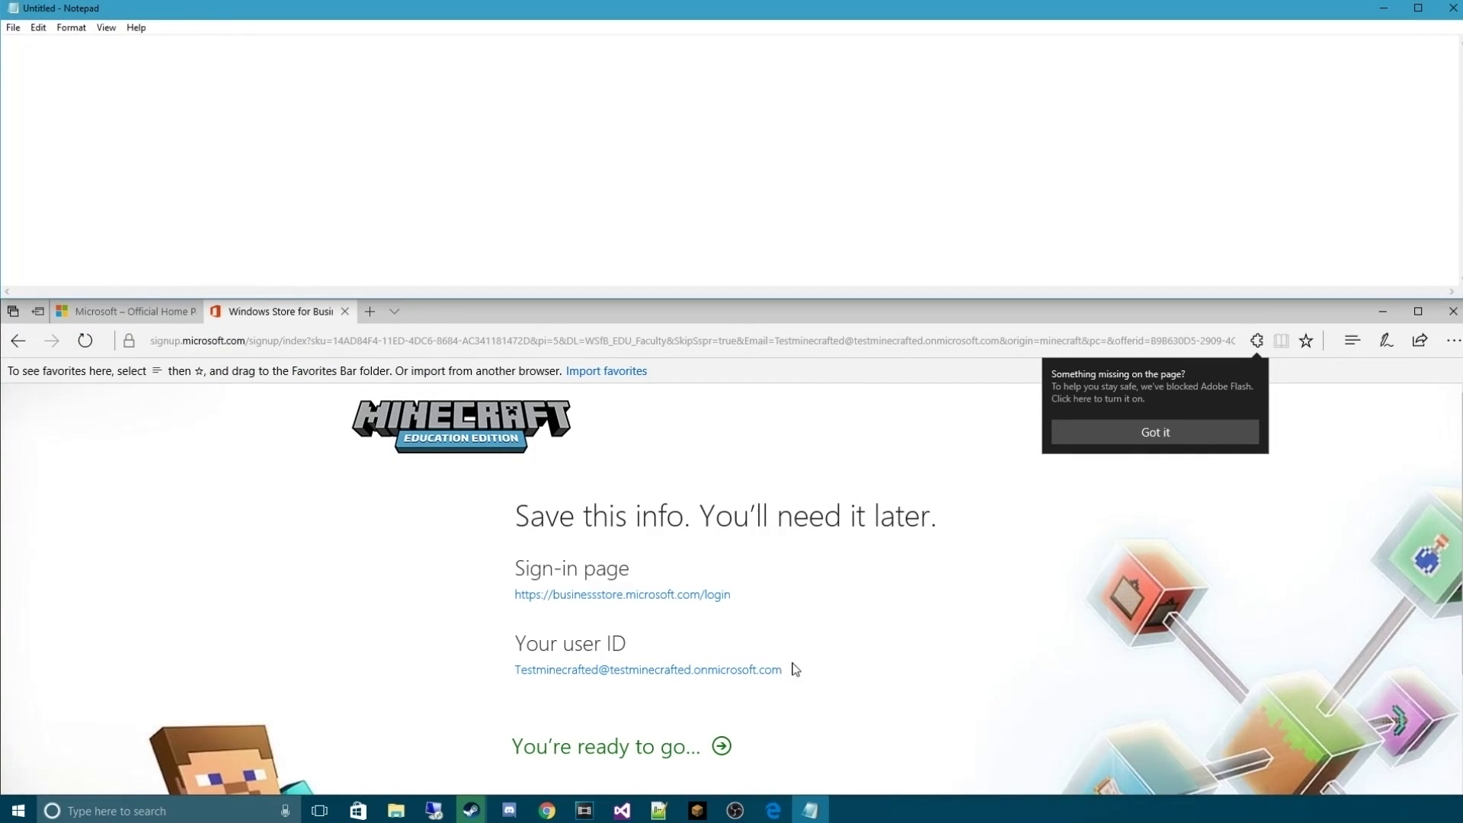
Copy the new user ID from the Save this info page into Notepad
drag(791, 668, 522, 689)
key(ctrl+c)
click(314, 216)
key(ctrl+v)
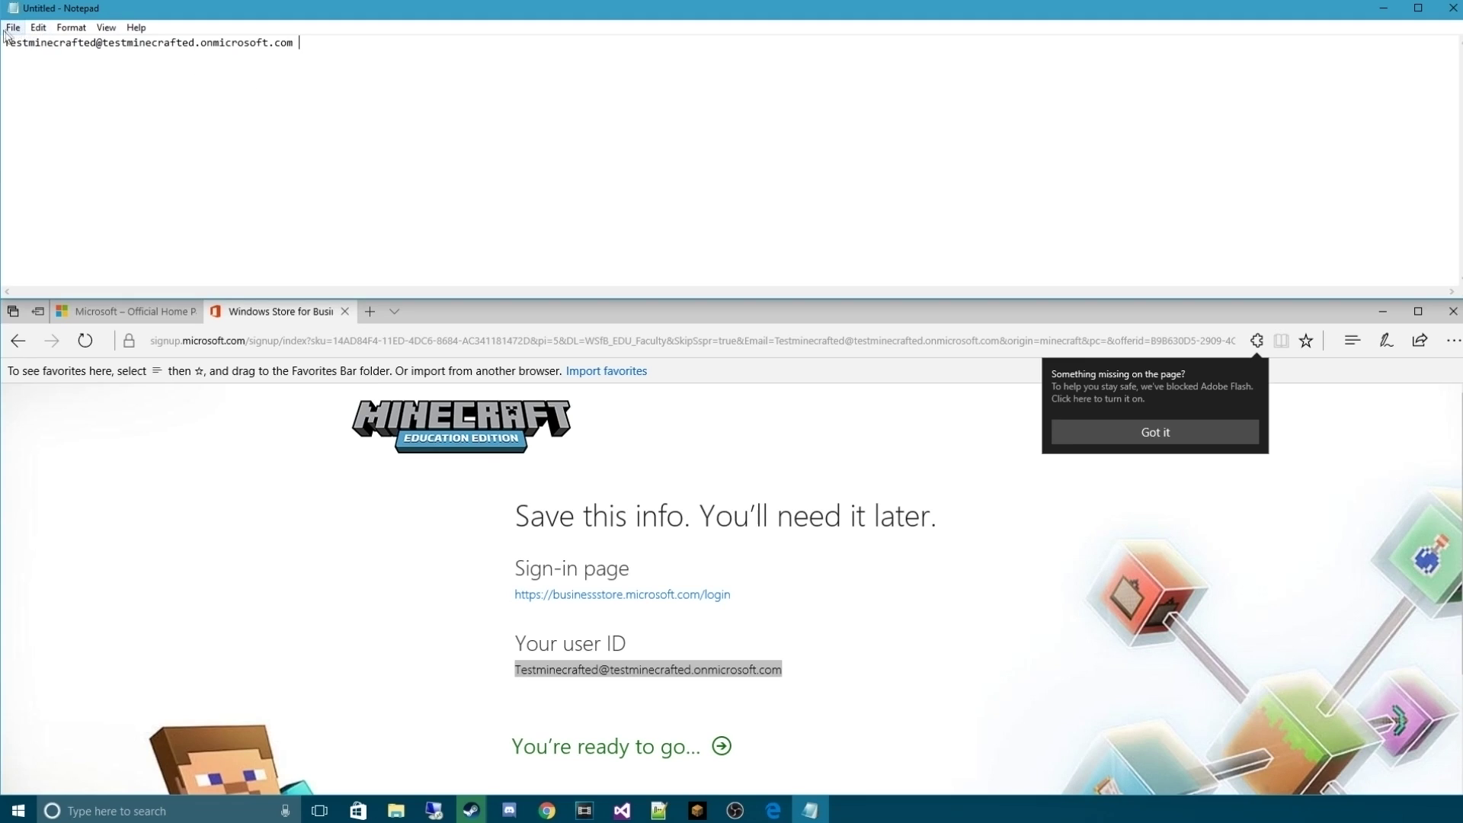
key(alt+f)
key(Escape)
Bring Edge back, enlarge it, clear the user ID selection, and continue to Store for Business
click(538, 312)
drag(442, 300, 444, 36)
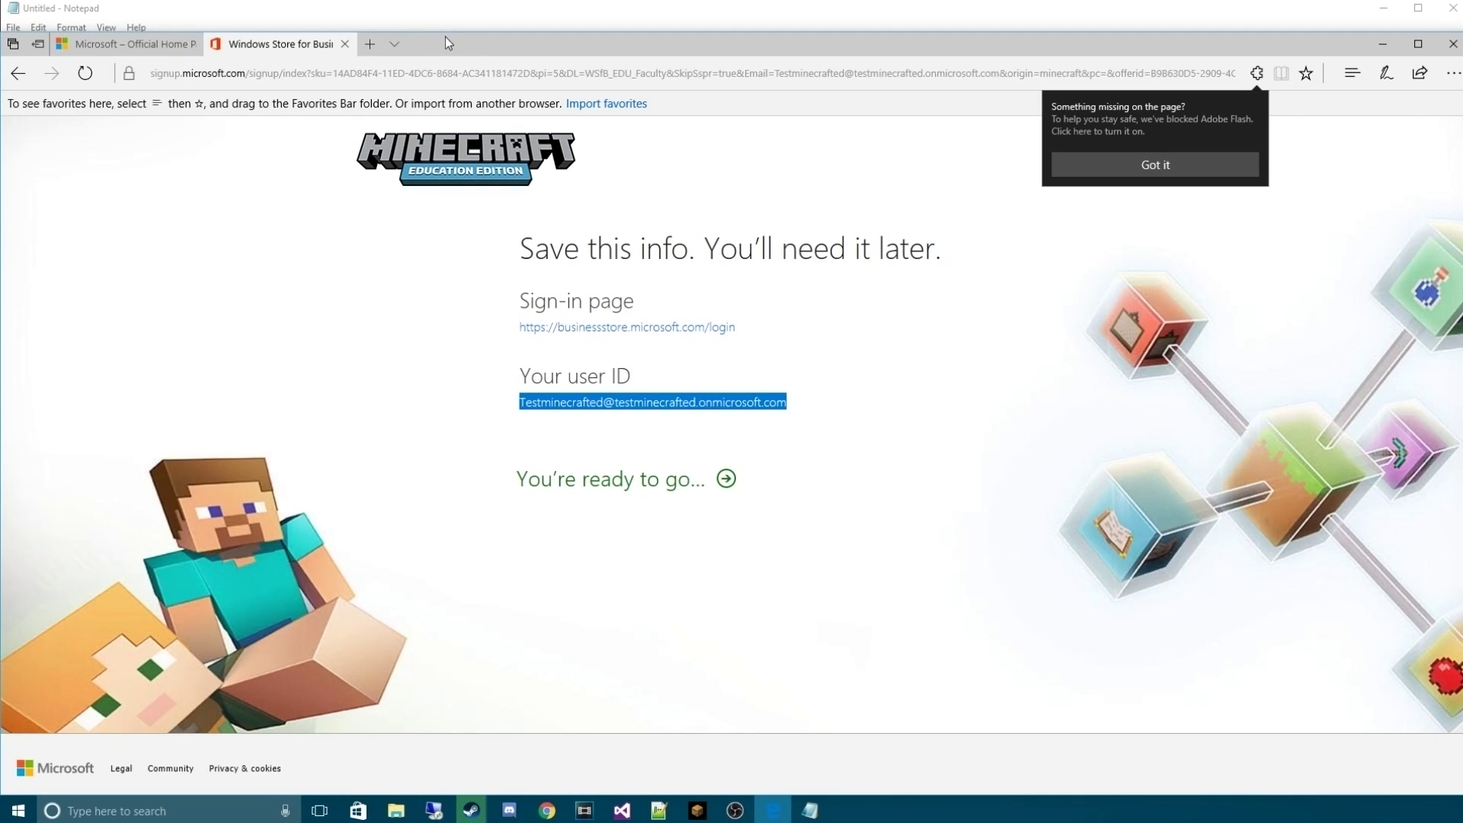
click(901, 623)
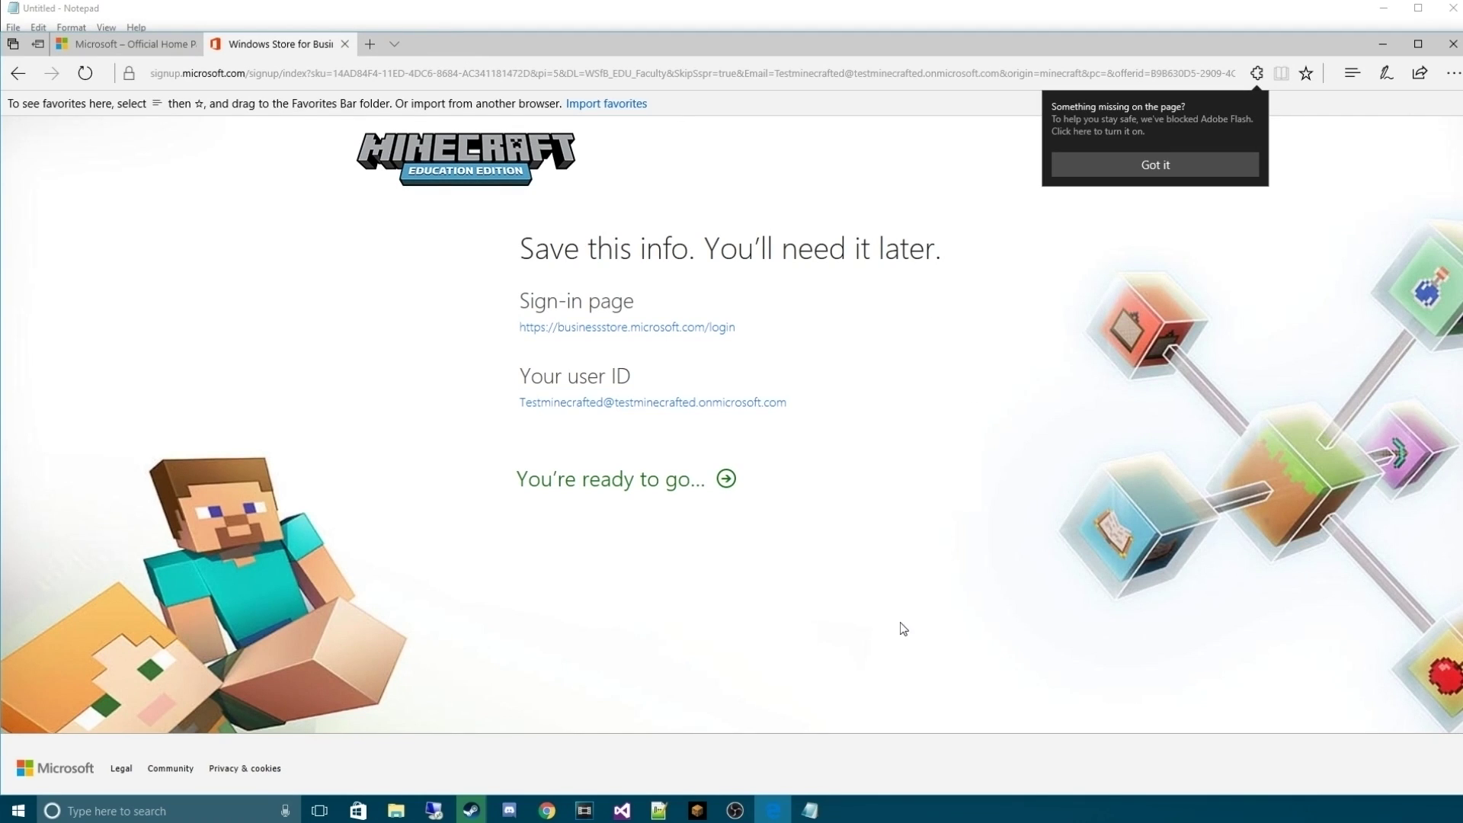
click(654, 477)
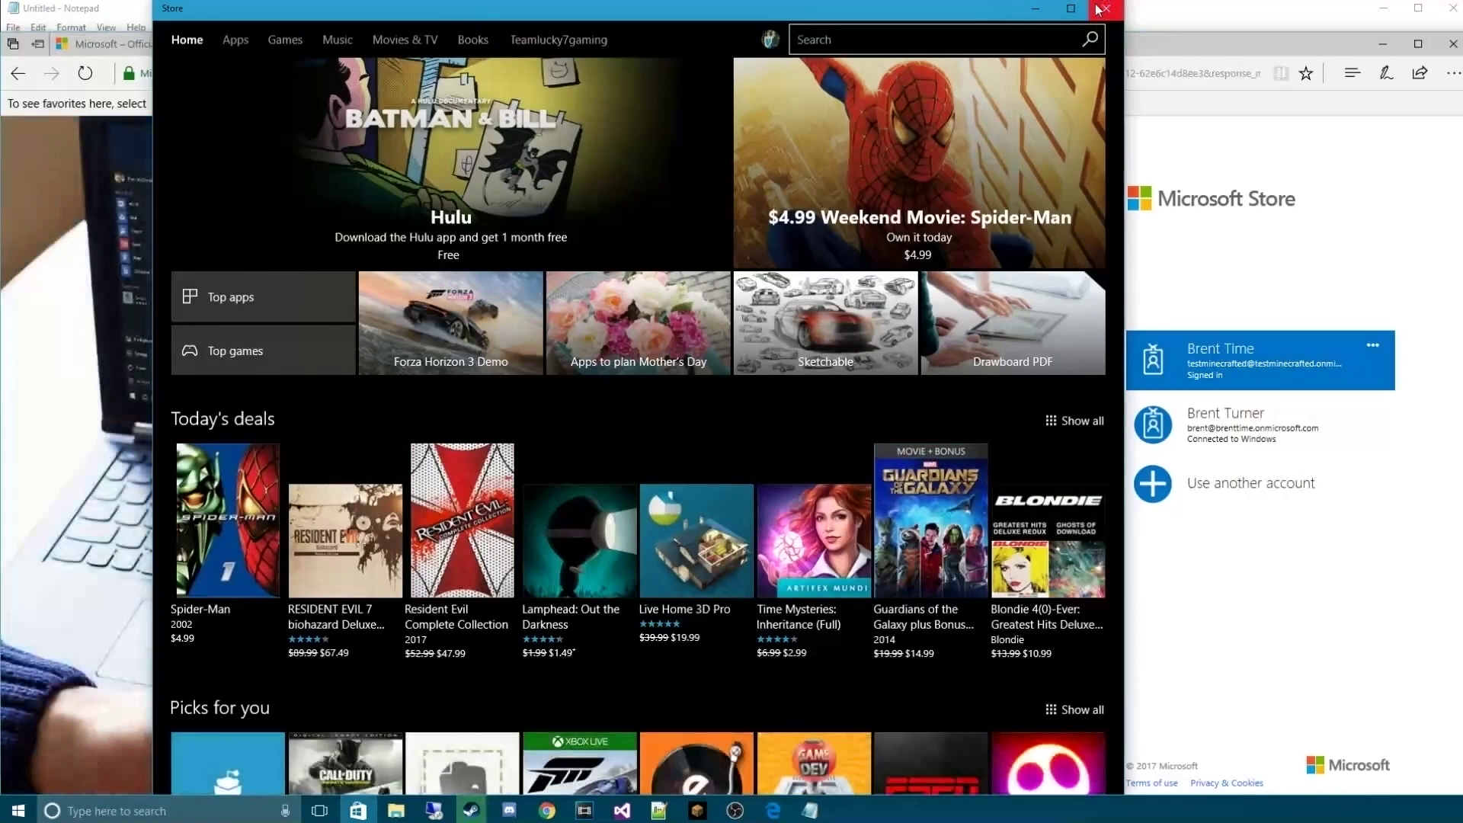
Close the Store app and sign in using the newly created account's tile
click(1102, 8)
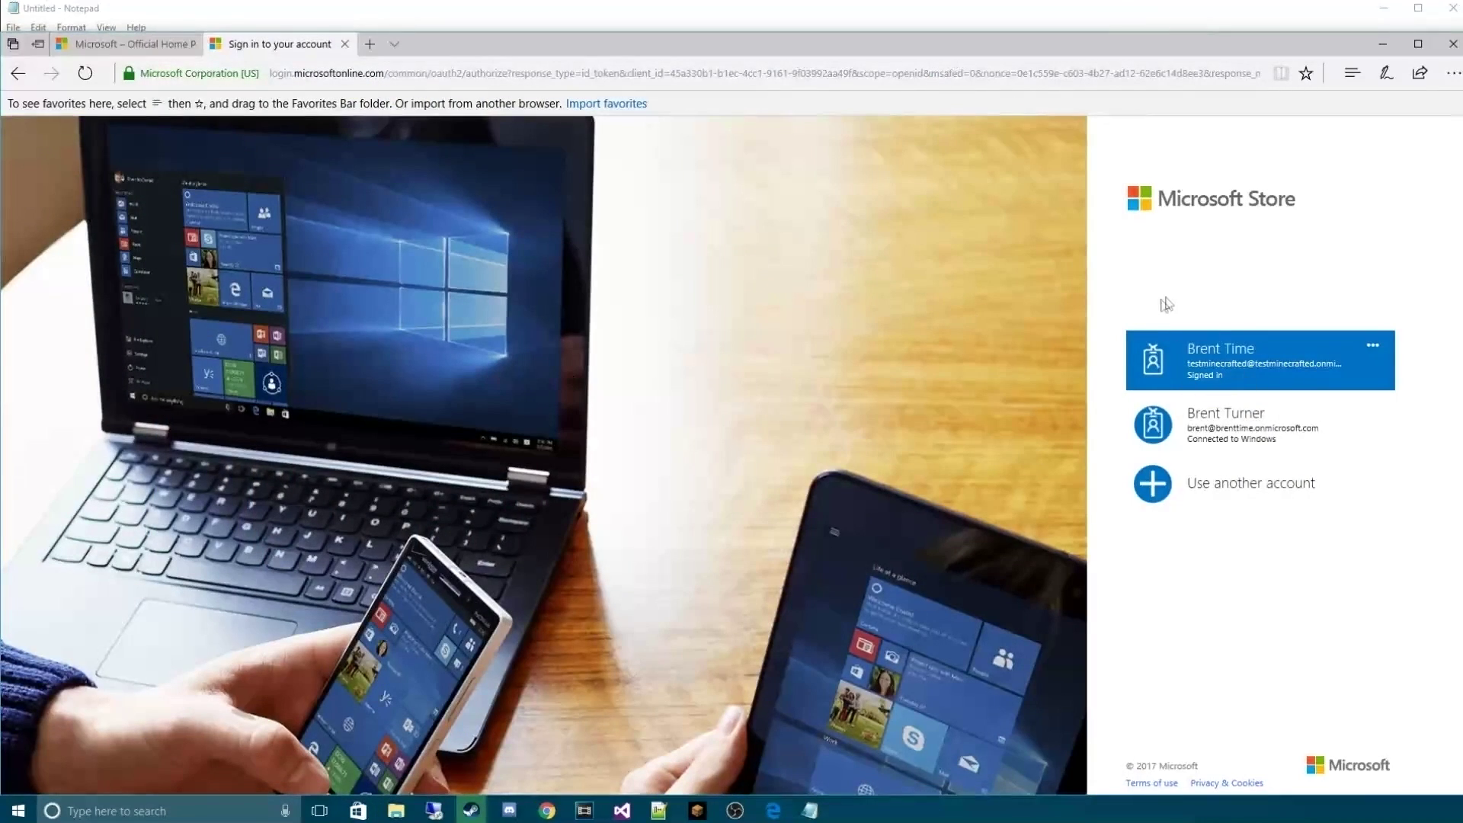
click(1210, 360)
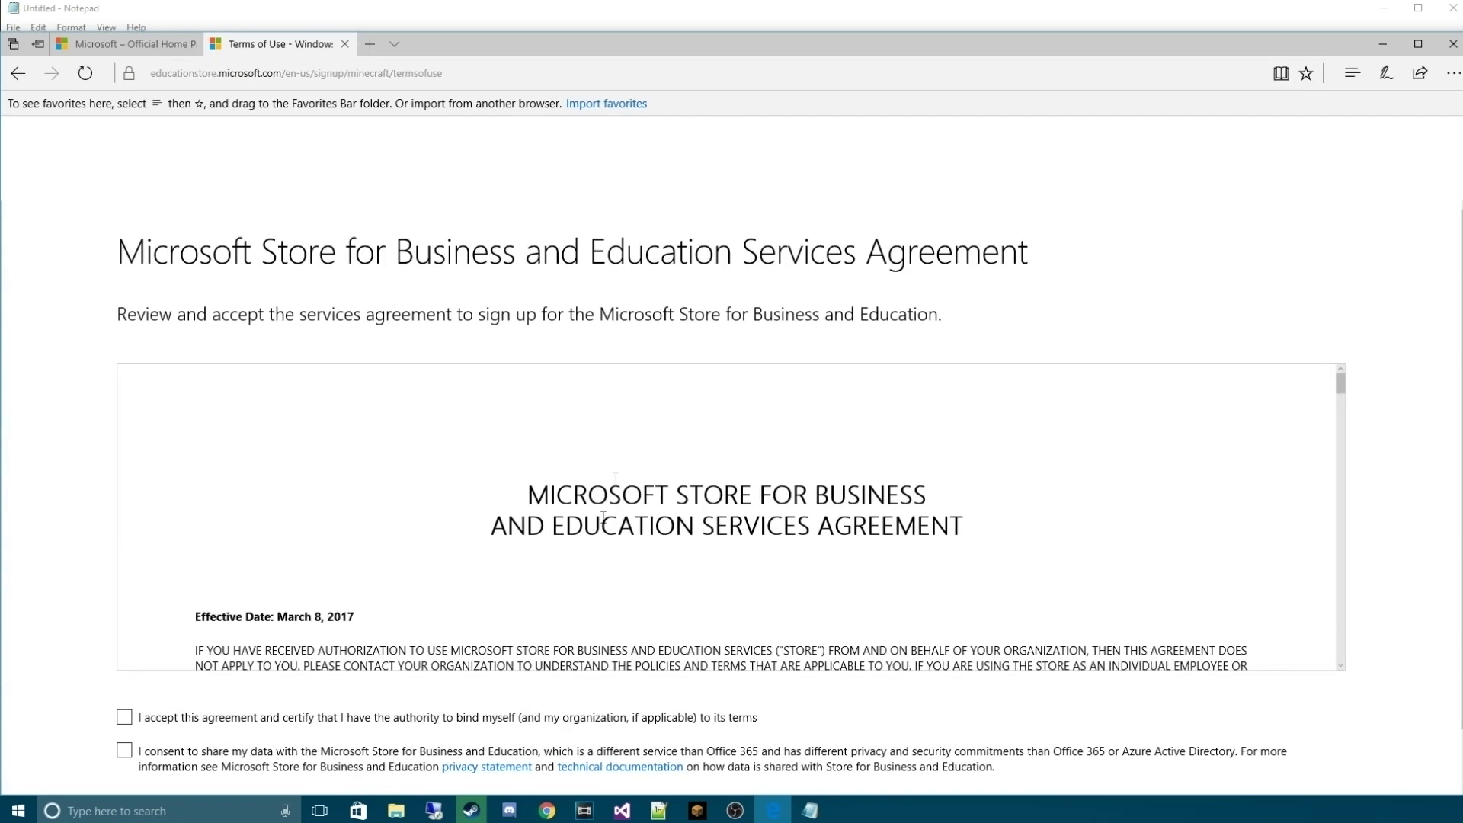
Tick the services agreement and data-sharing consent checkboxes and accept the agreement
scroll(305, 534, down, 3)
click(123, 718)
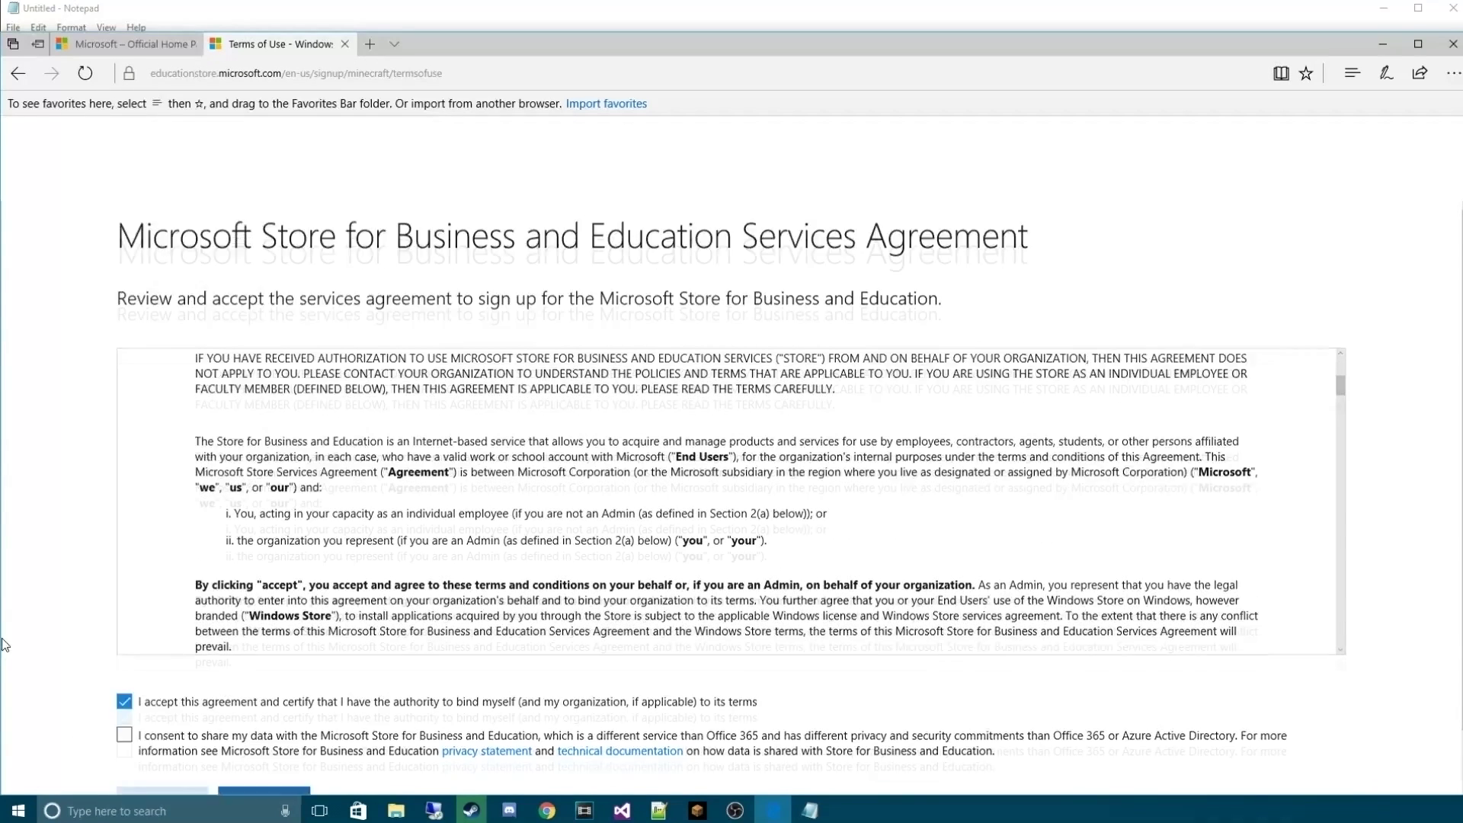
scroll(122, 705, down, 1)
click(123, 688)
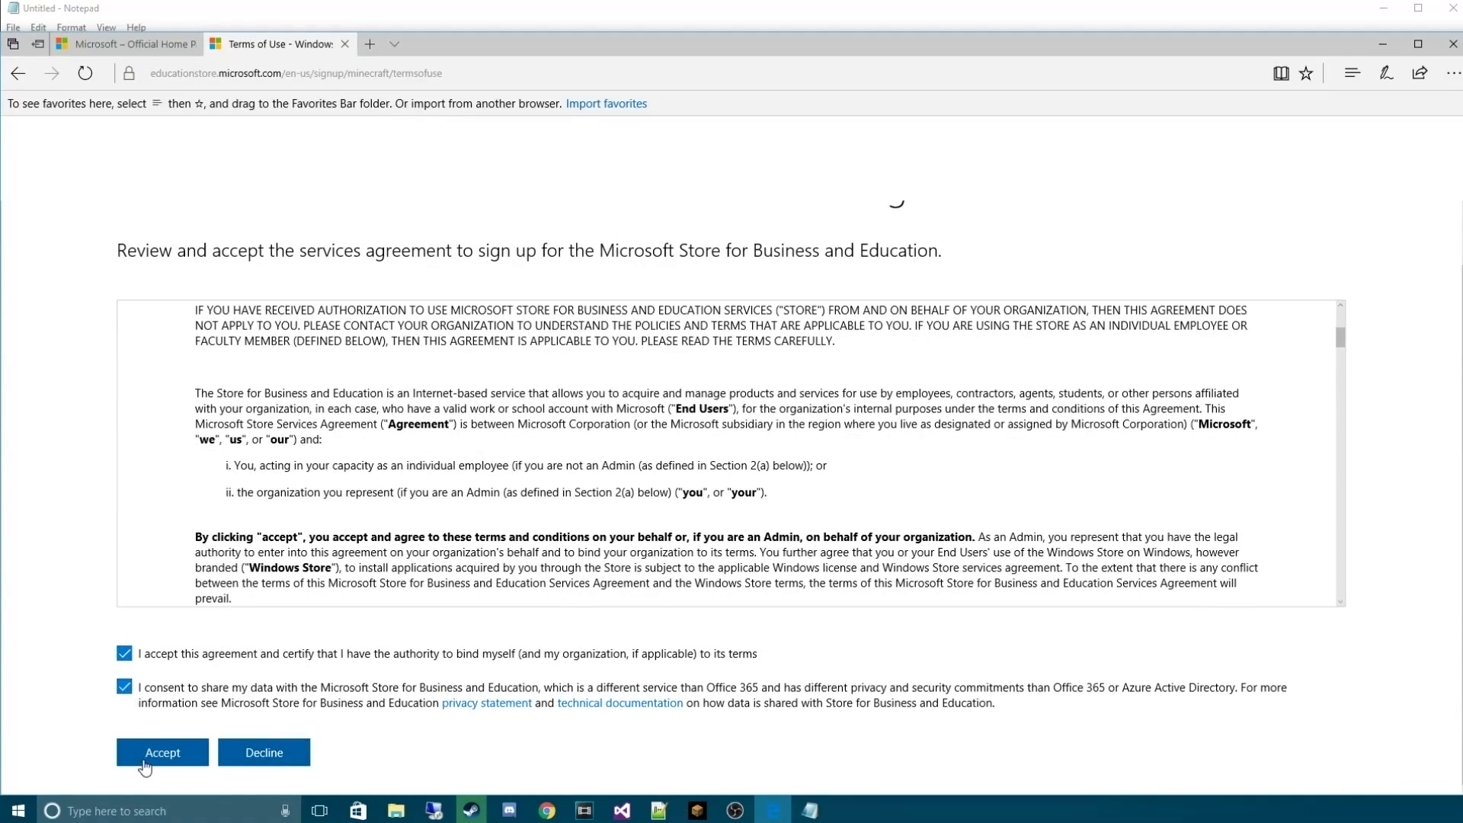
click(144, 759)
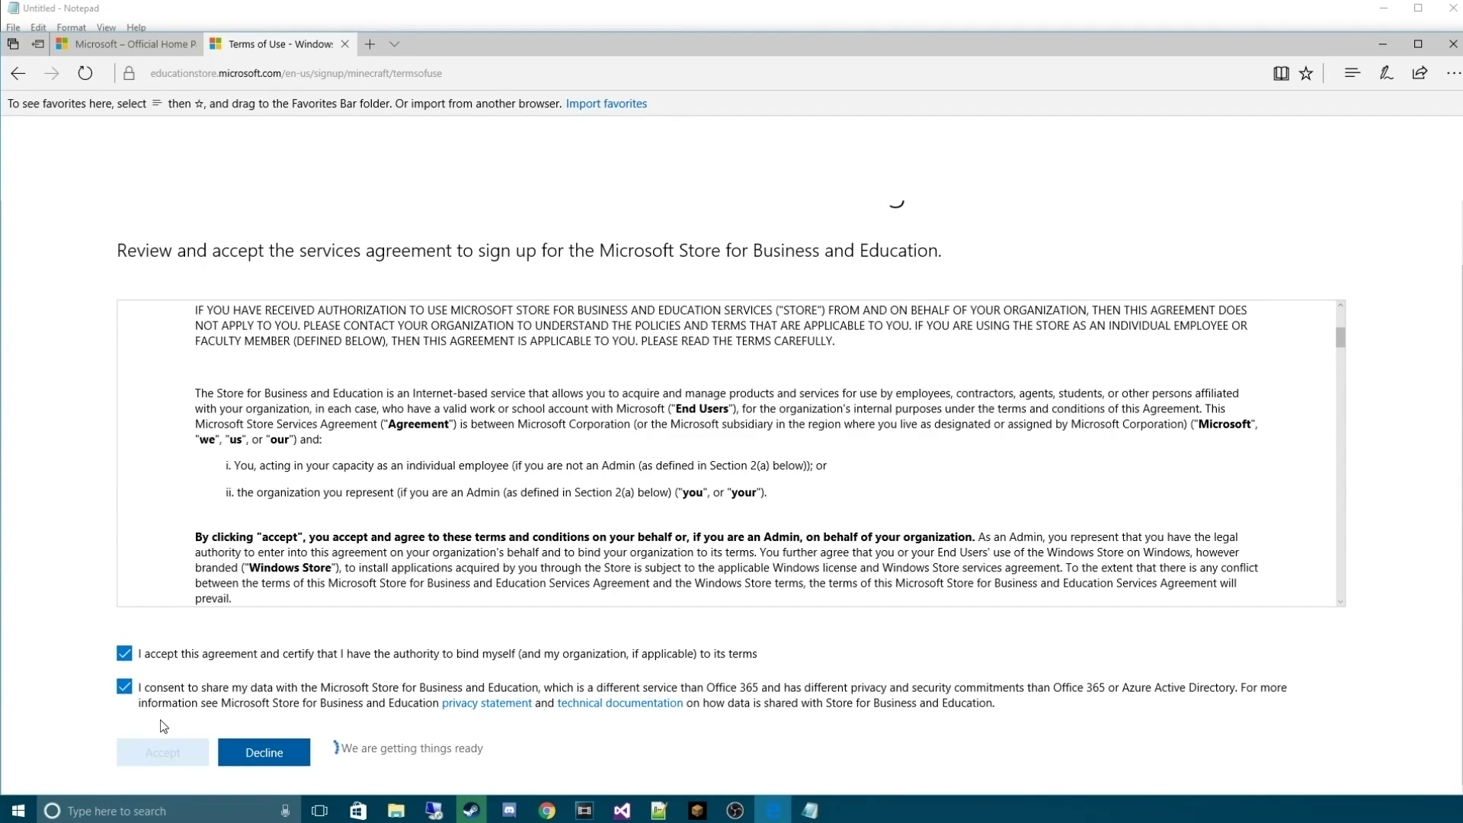
mouse_move(537, 806)
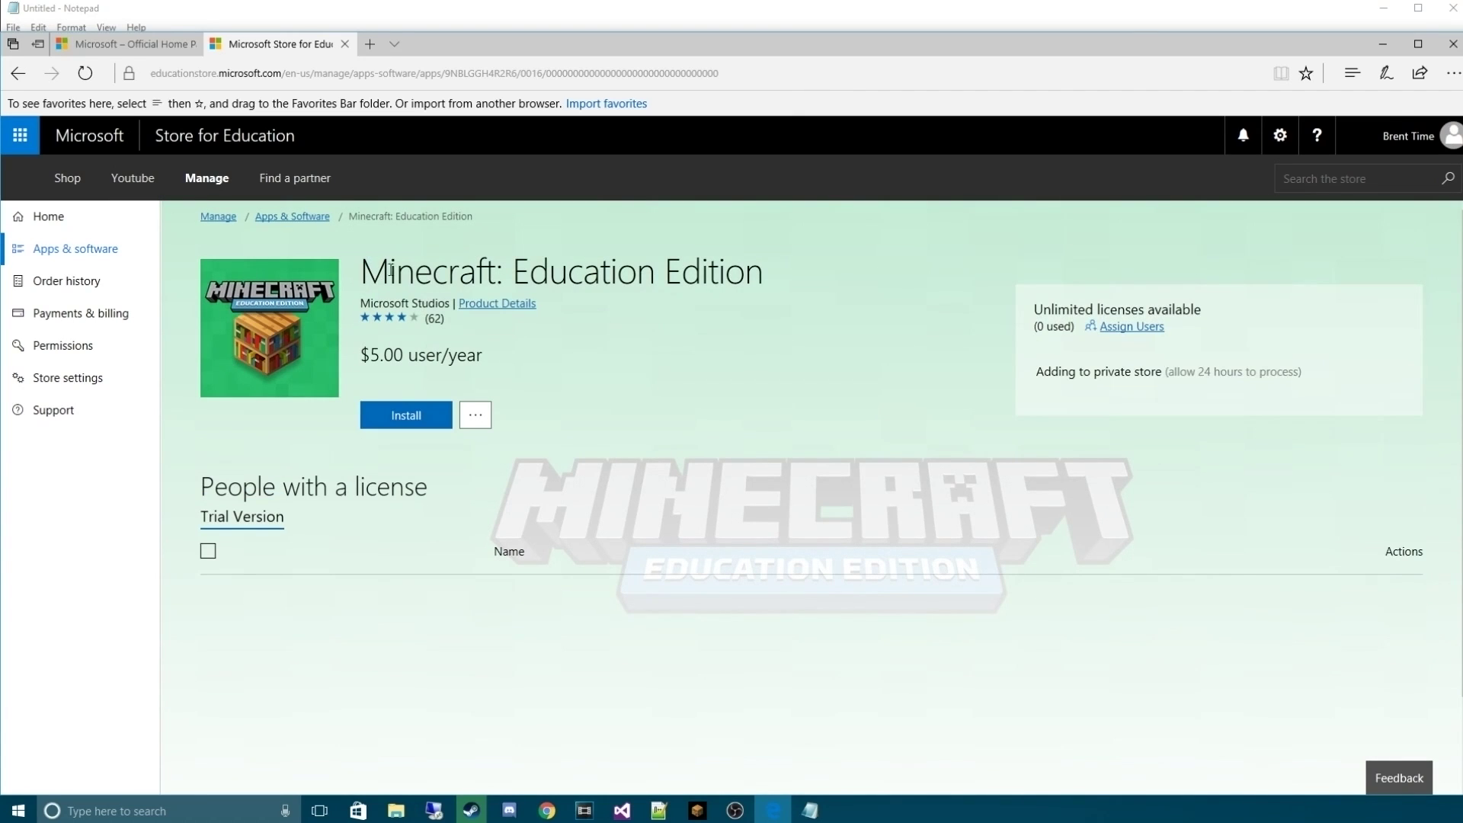
Claim a Minecraft: Education Edition licence via Install, then close the Store for Education tab
click(413, 427)
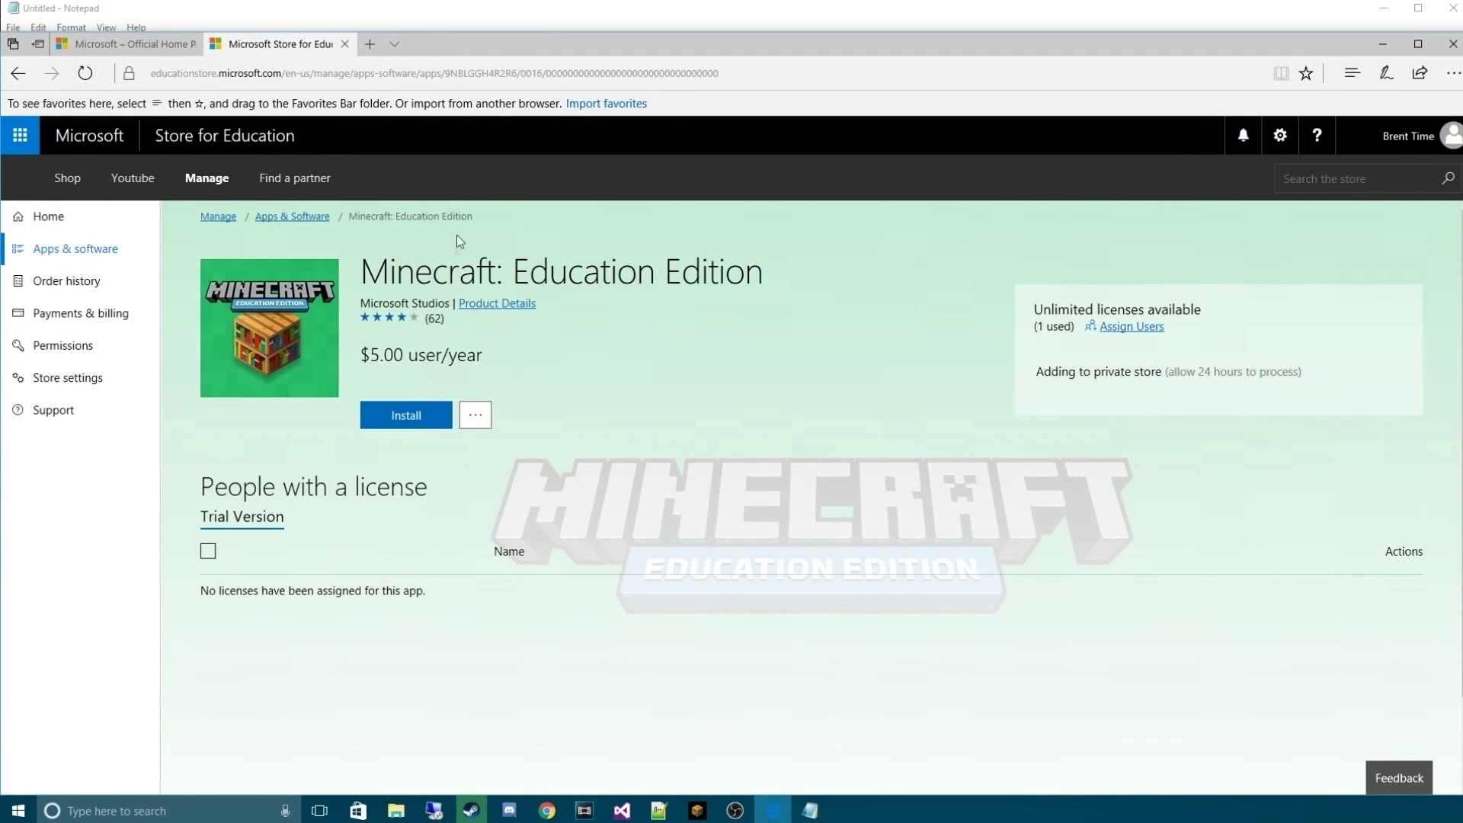
click(344, 43)
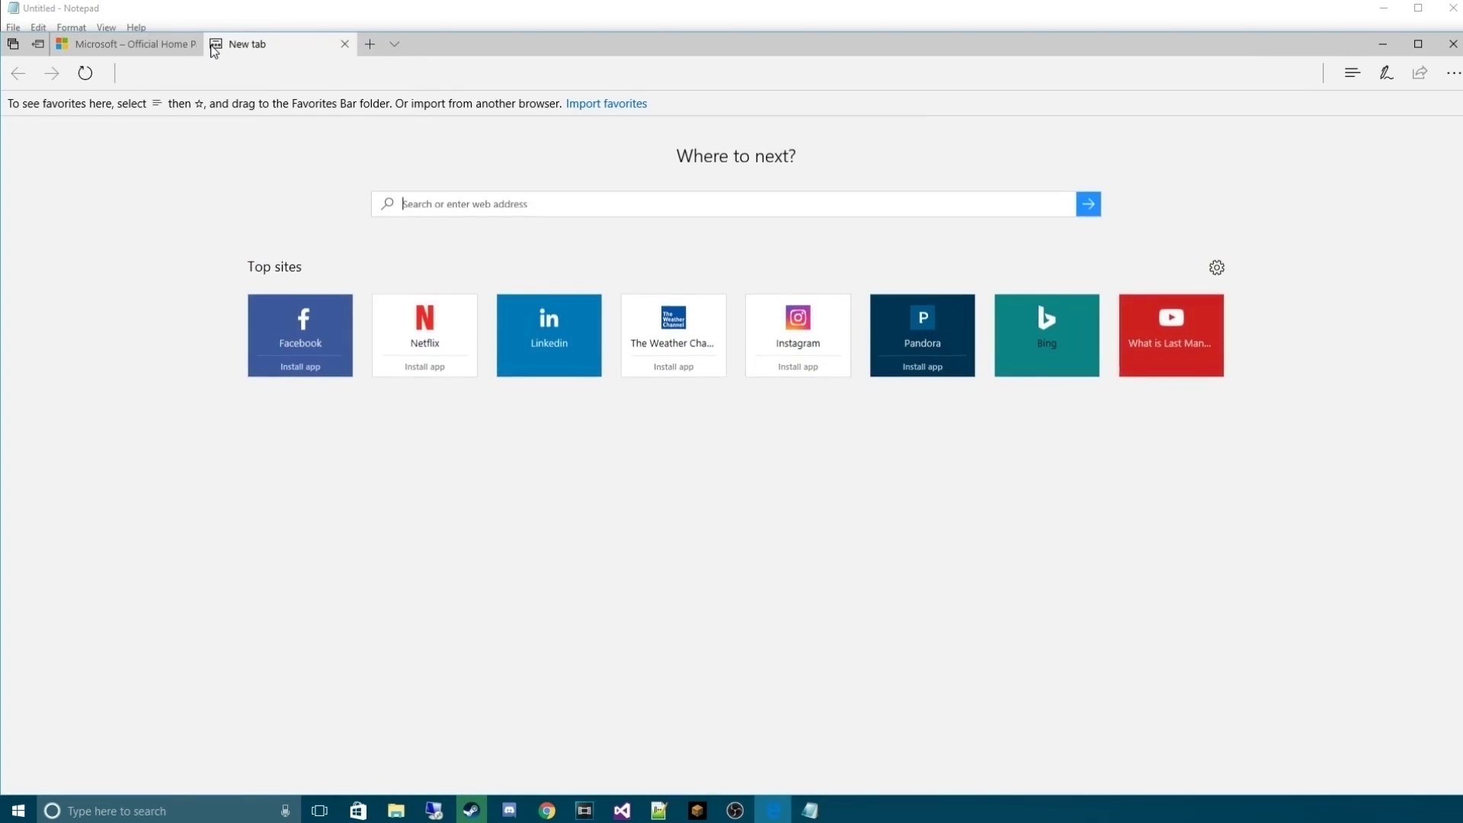
Go to education.minecraft.net/download and start the Windows download of Minecraft: Education Edition
text(m)
key(Return)
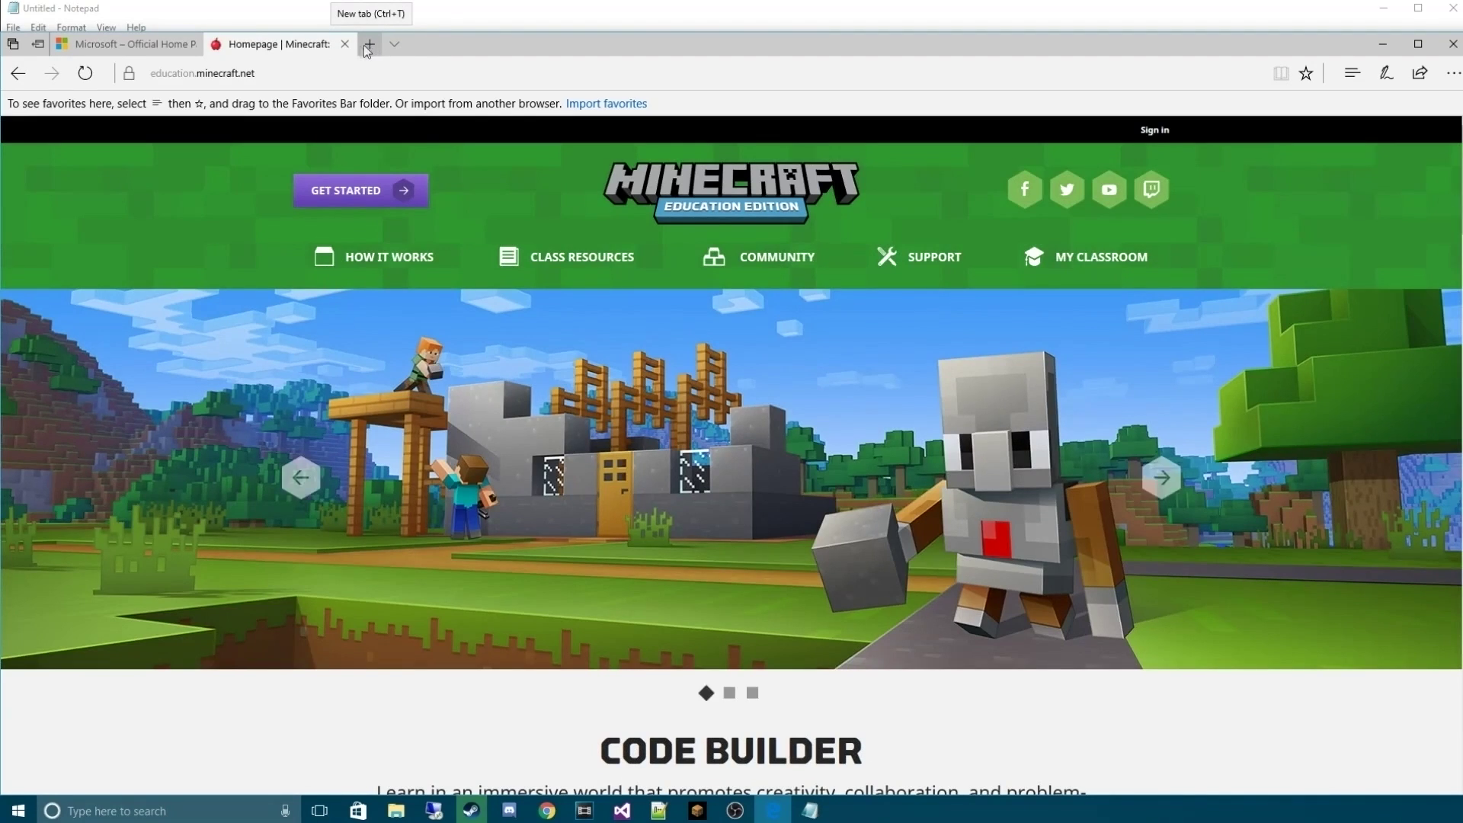
click(322, 73)
click(323, 73)
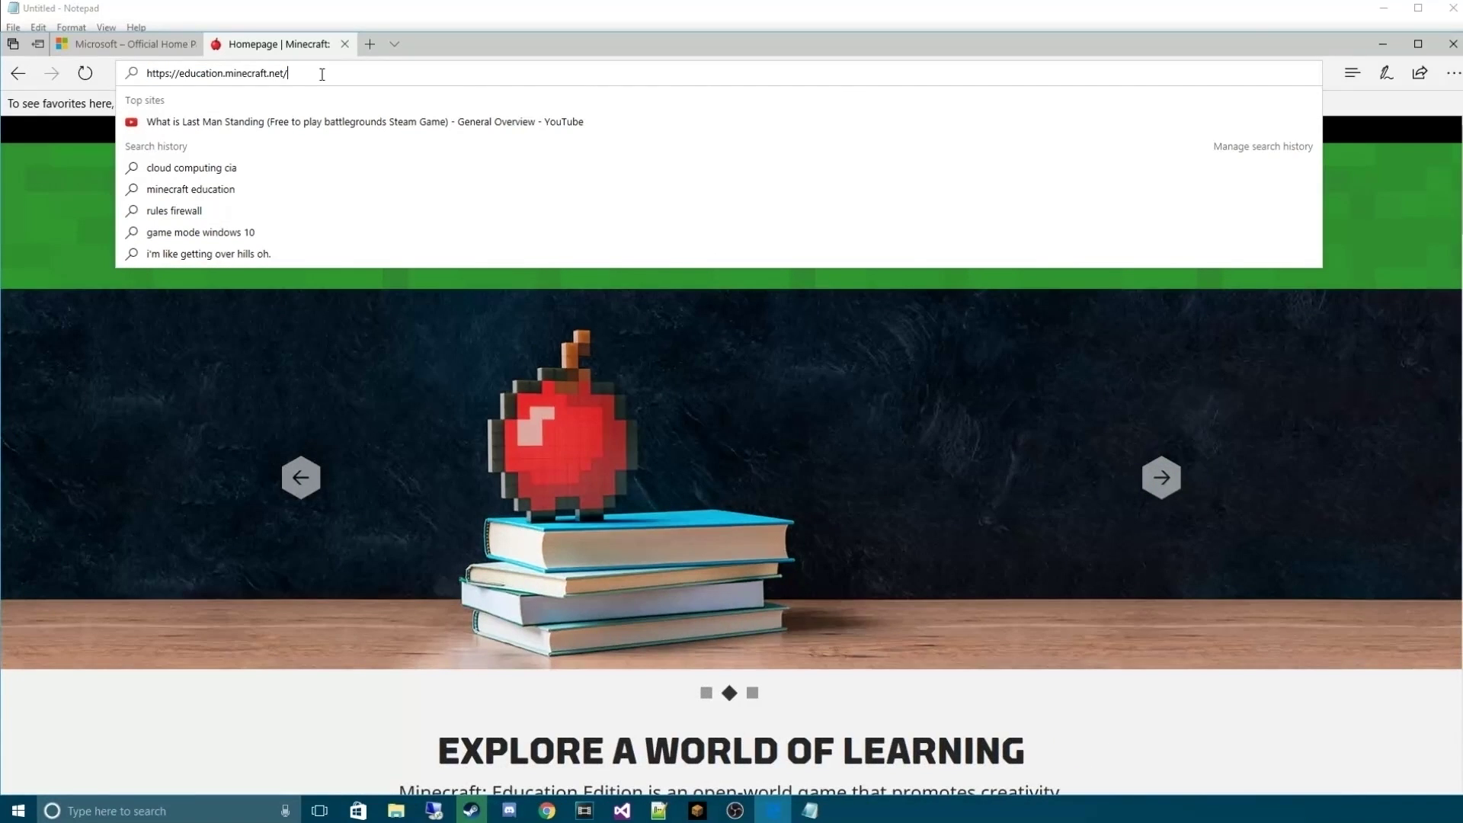
text(download)
key(Return)
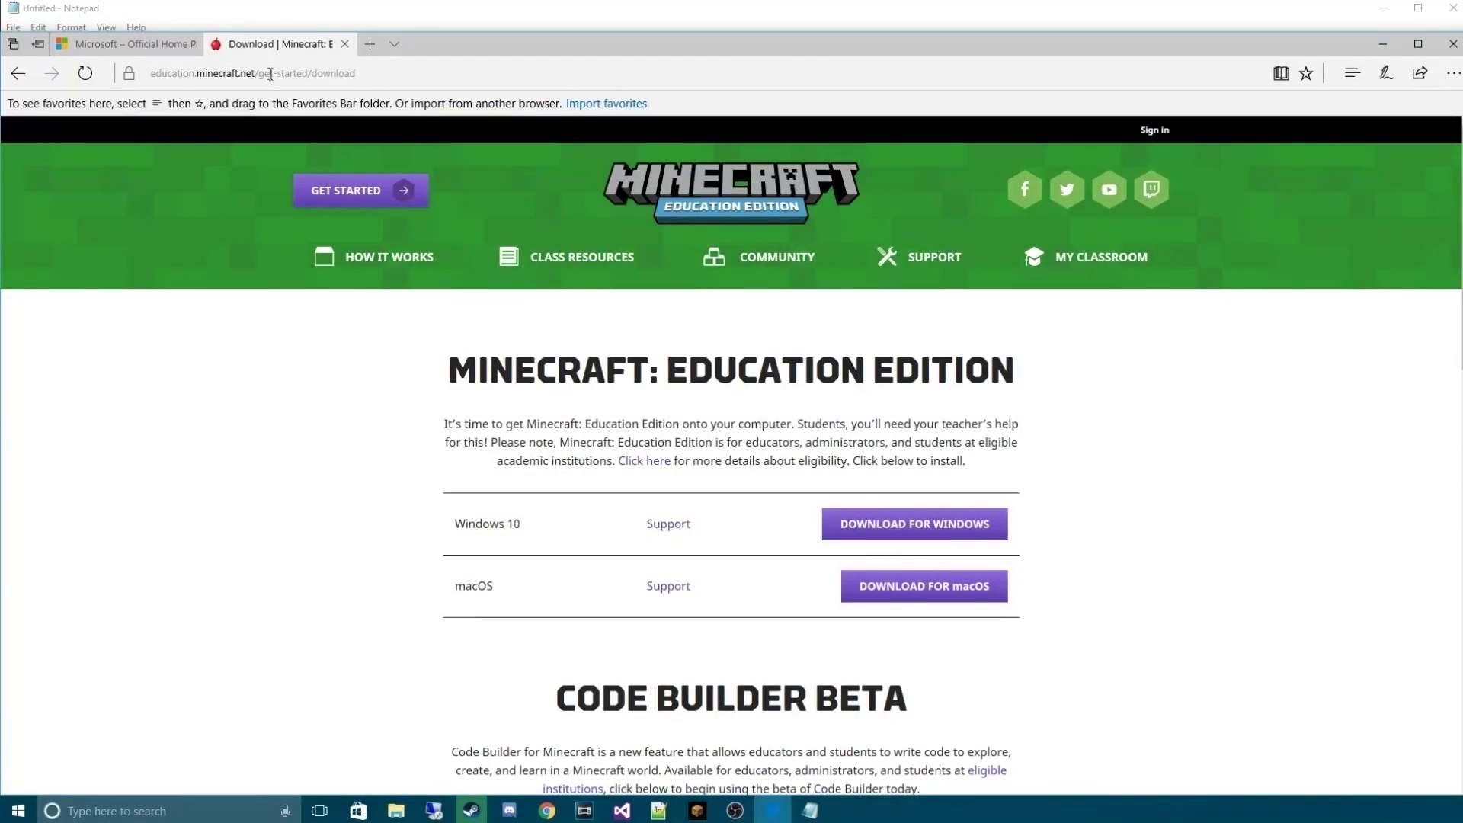
scroll(385, 457, down, 3)
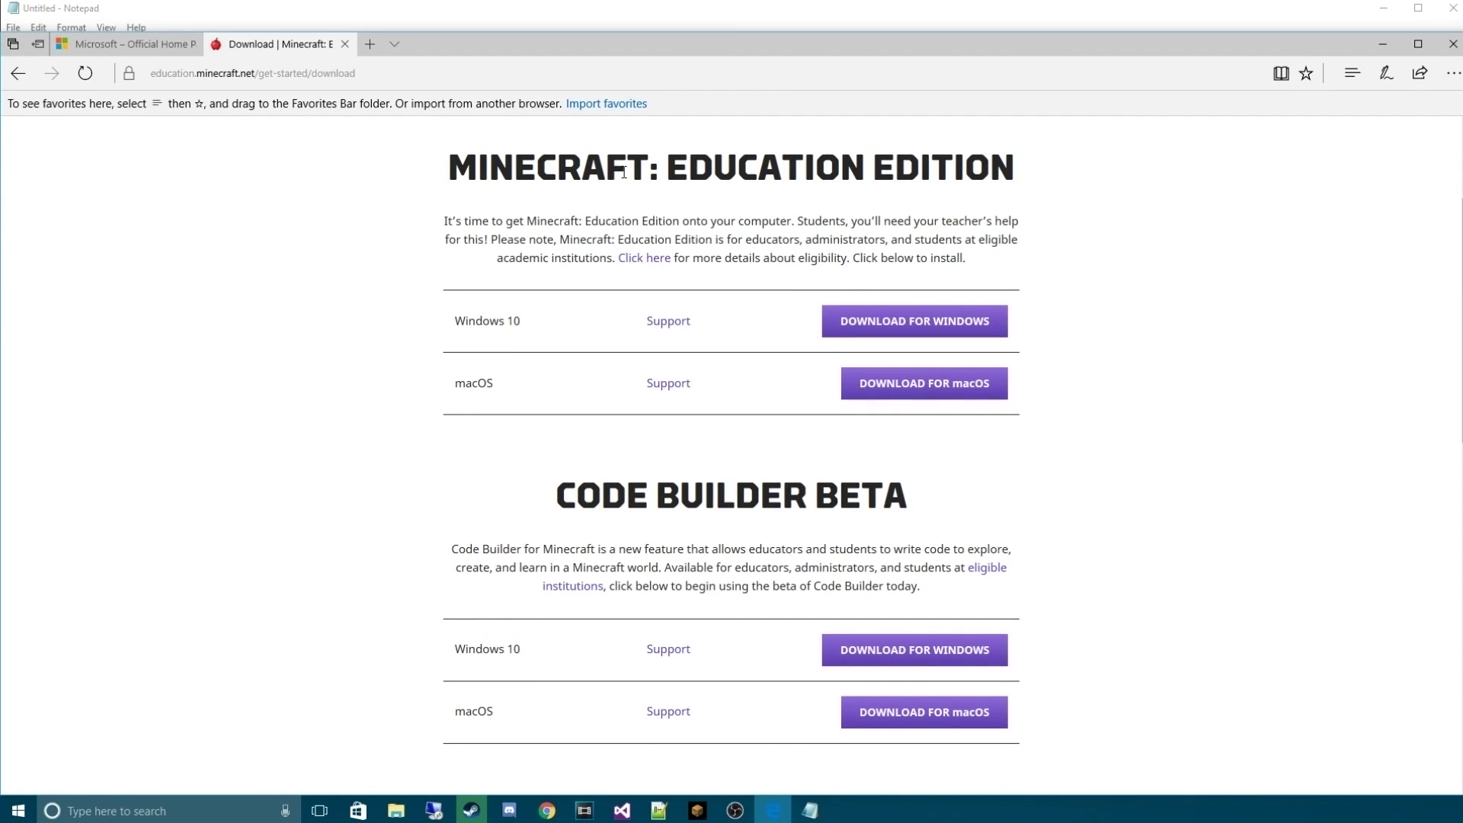
click(865, 323)
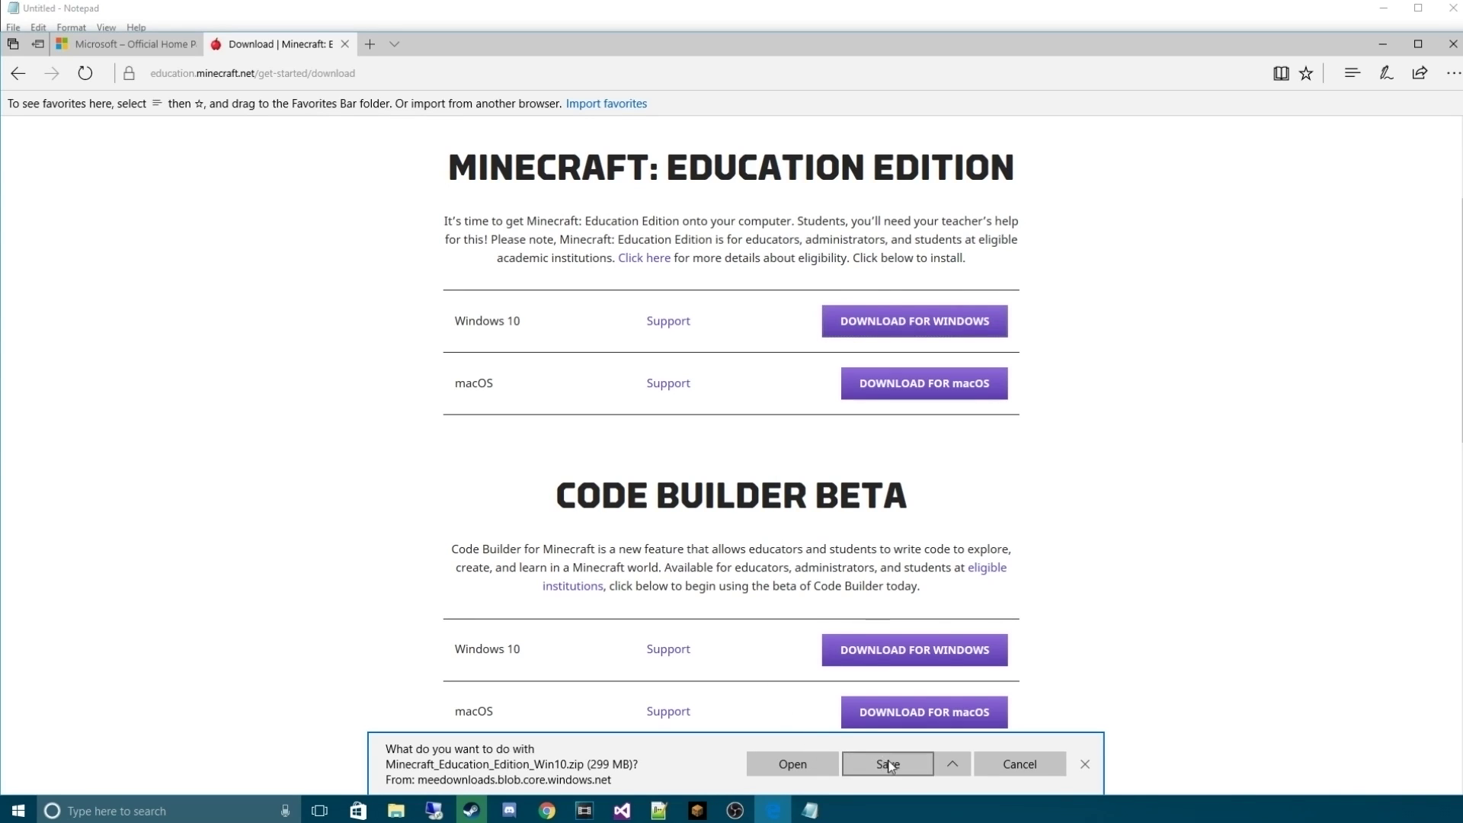
Save the Minecraft: Education Edition Windows zip download
click(889, 765)
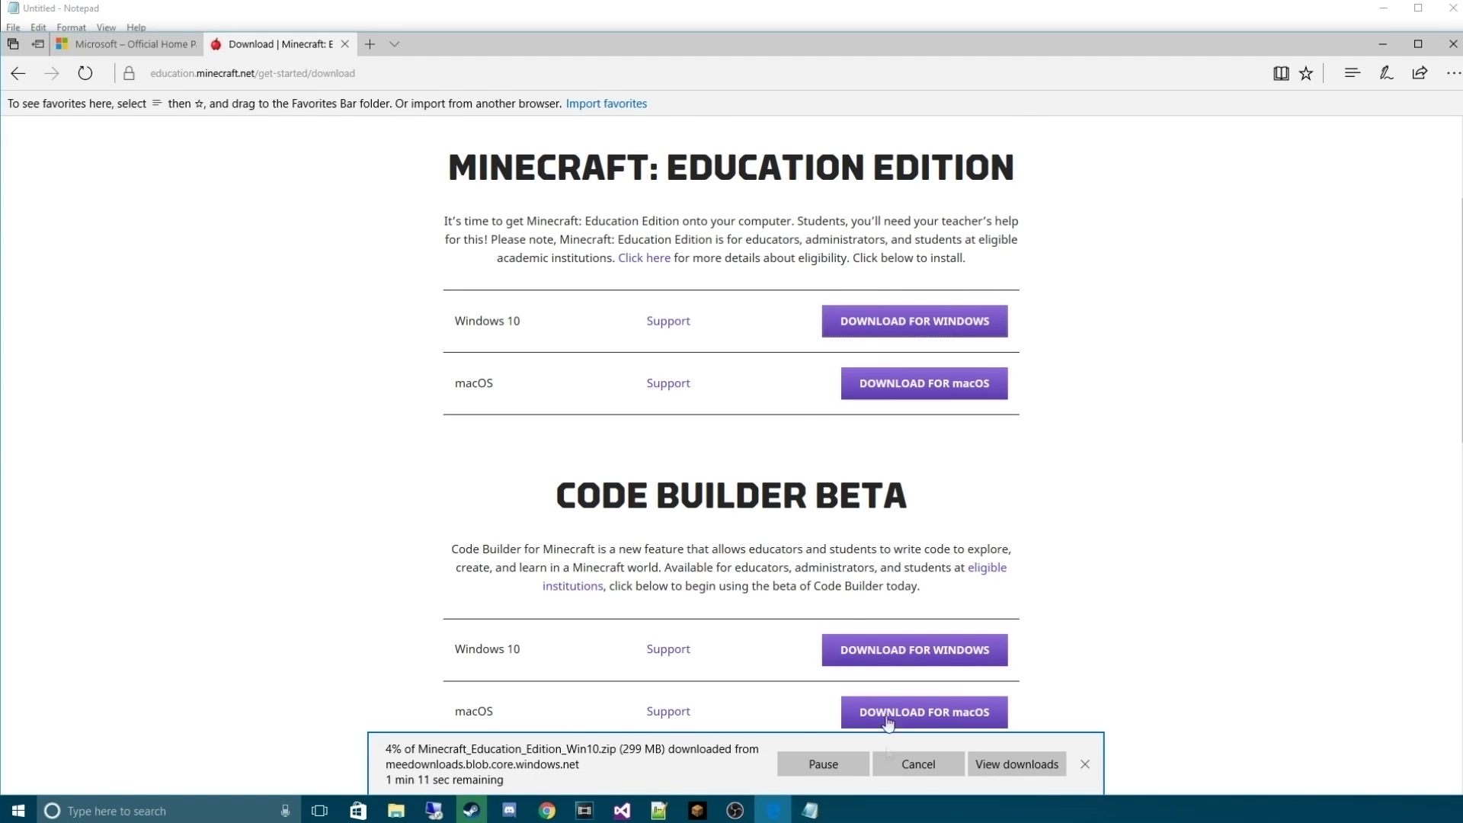
scroll(689, 465, down, 1)
drag(480, 402, 906, 418)
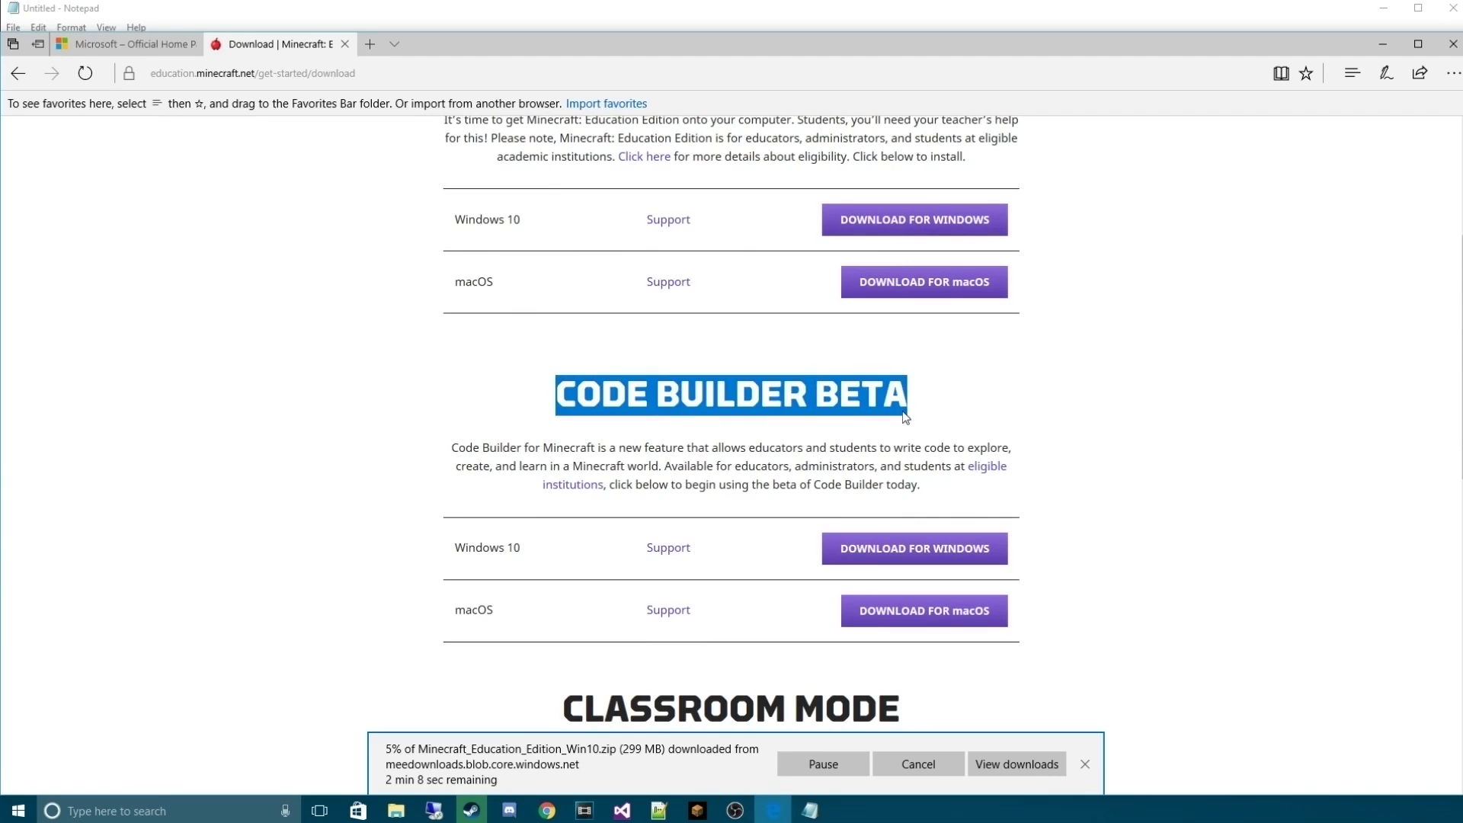
click(911, 420)
Download and save the Code Builder Beta Windows zip, then view the downloads list
click(889, 556)
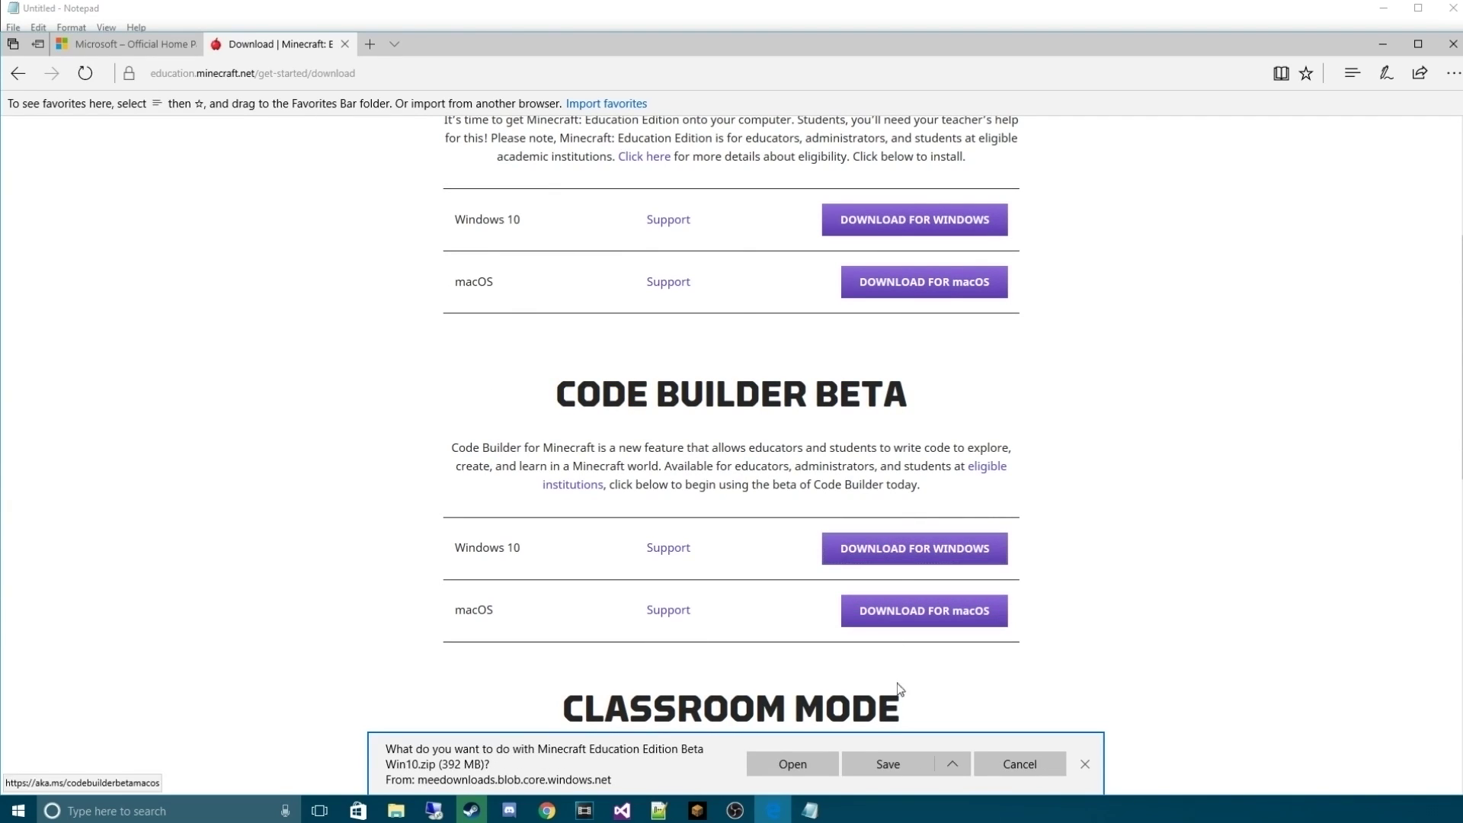
click(888, 764)
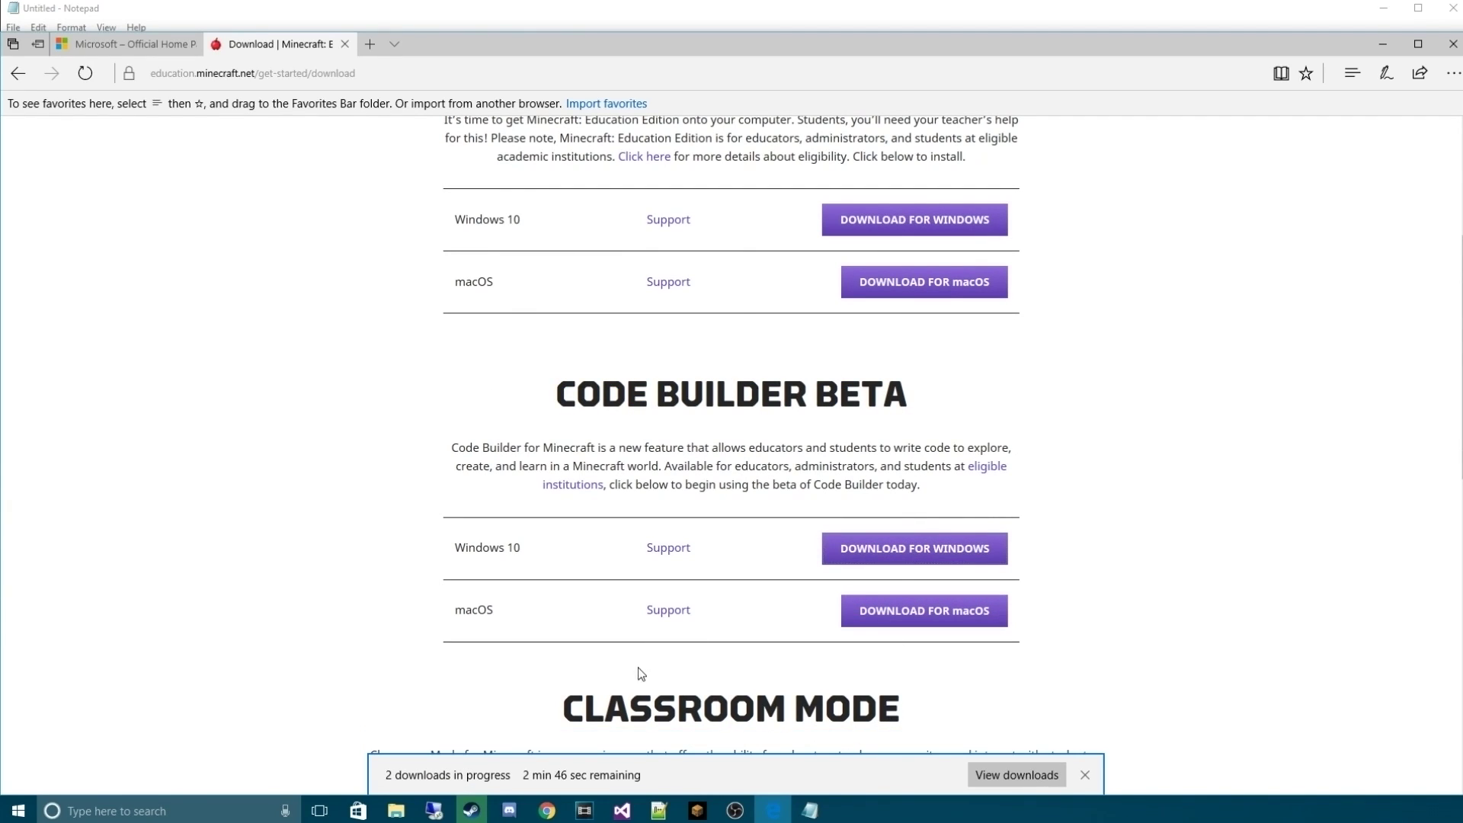
click(1009, 774)
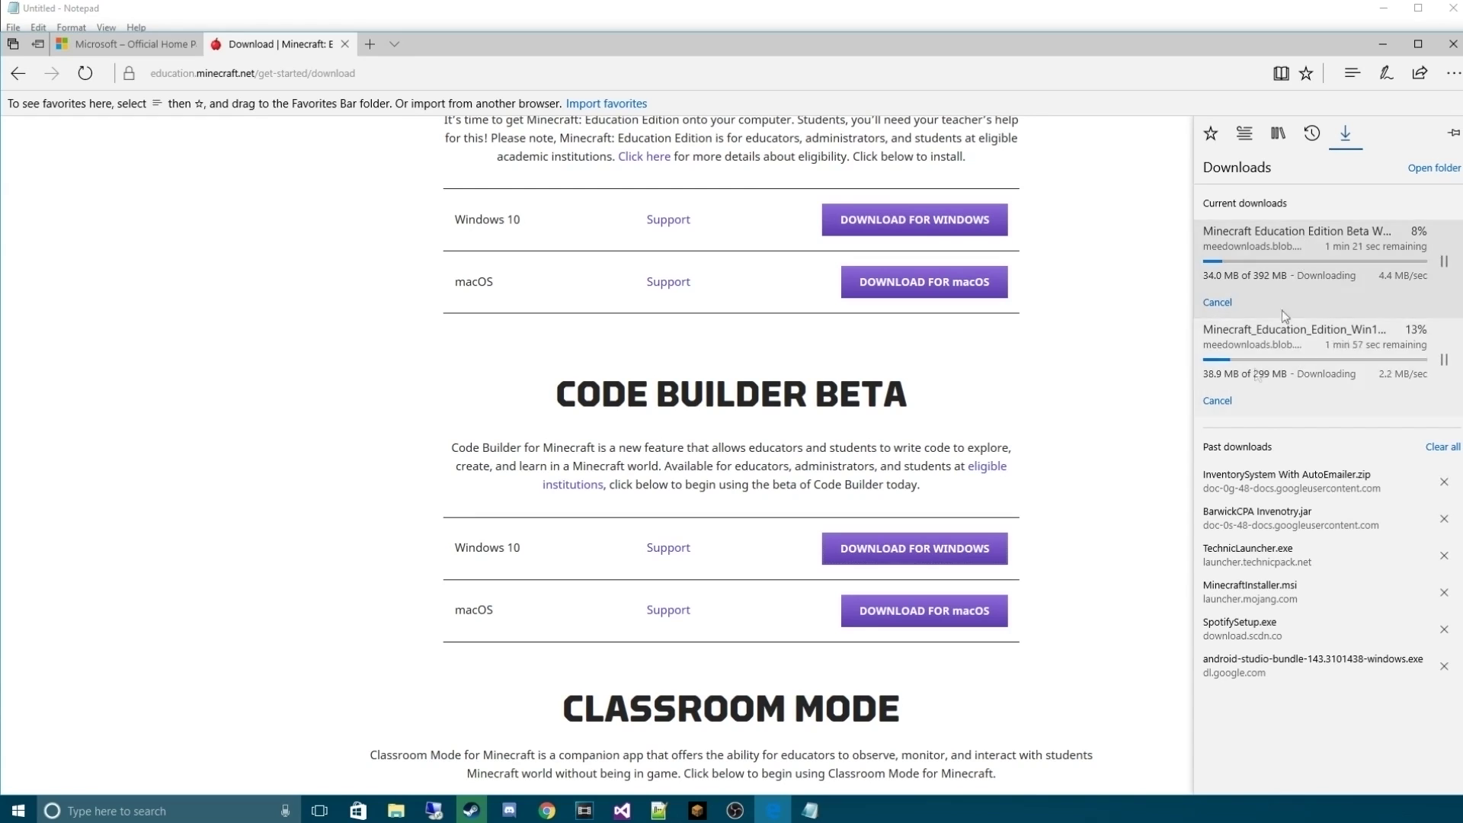
click(396, 811)
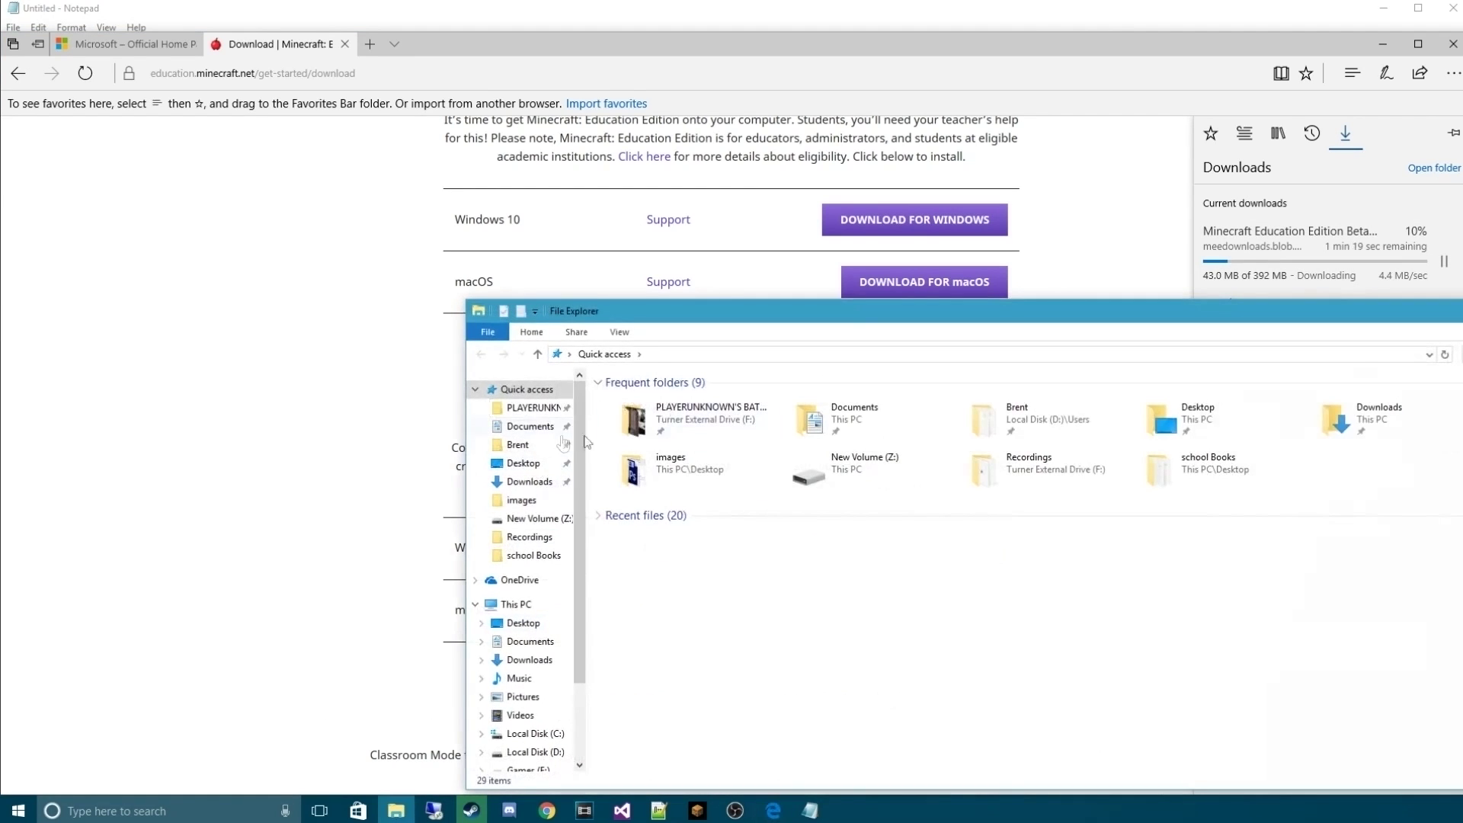
Show the Downloads folder with the Minecraft download selected and Edge minimized
click(526, 482)
drag(692, 314, 394, 183)
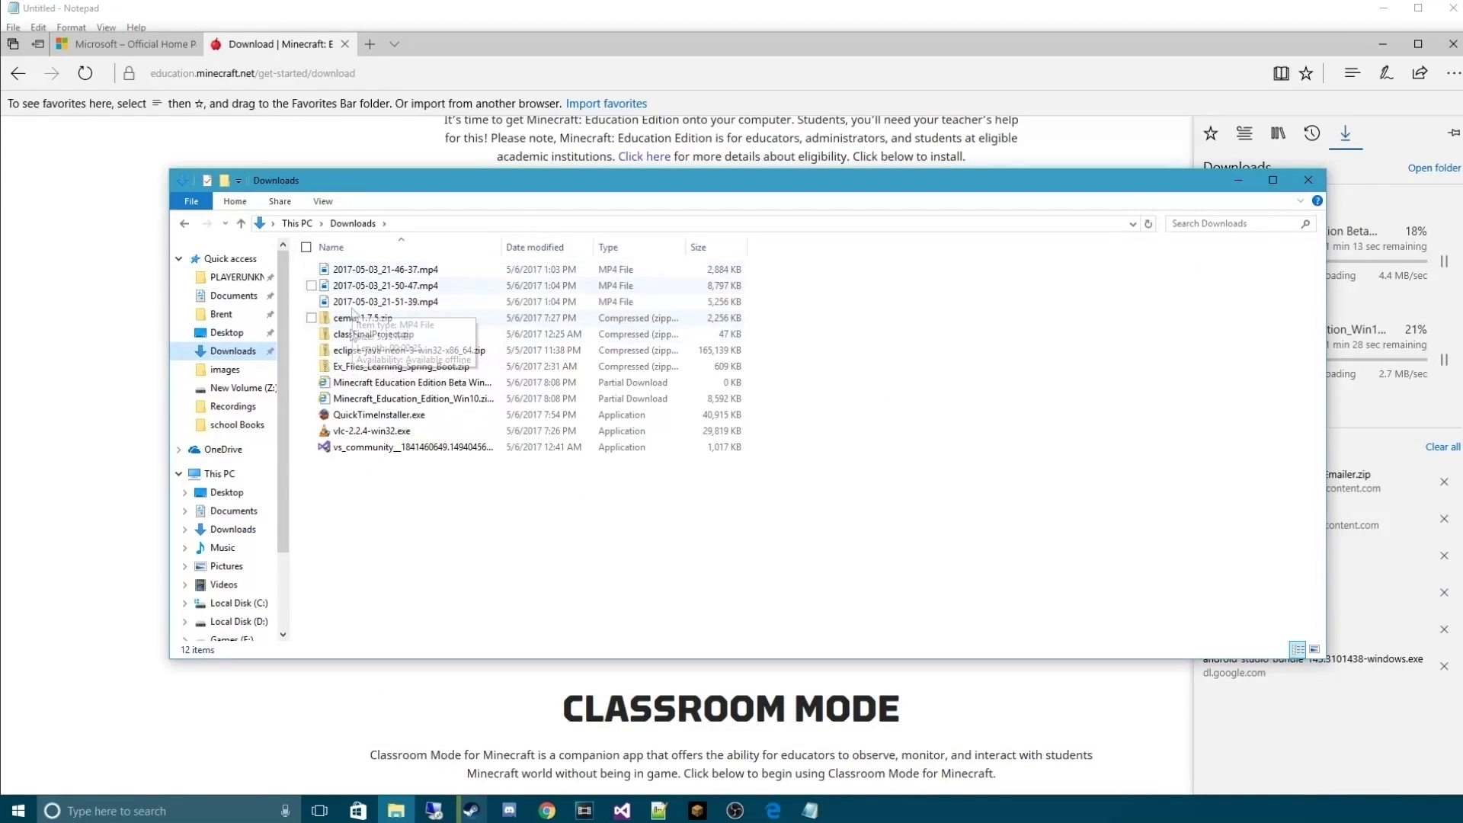
click(377, 383)
shift+click(379, 400)
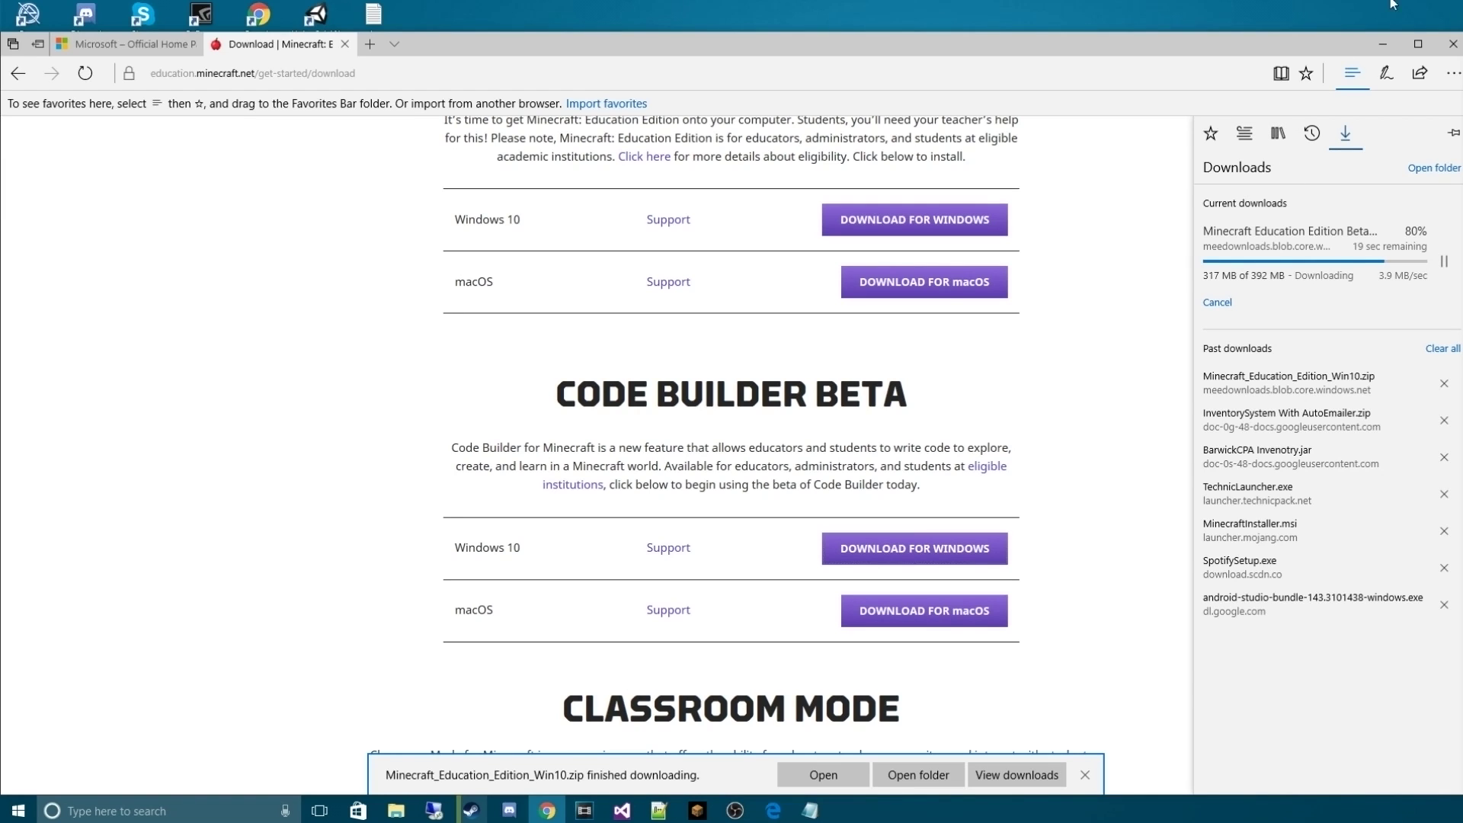
click(1385, 48)
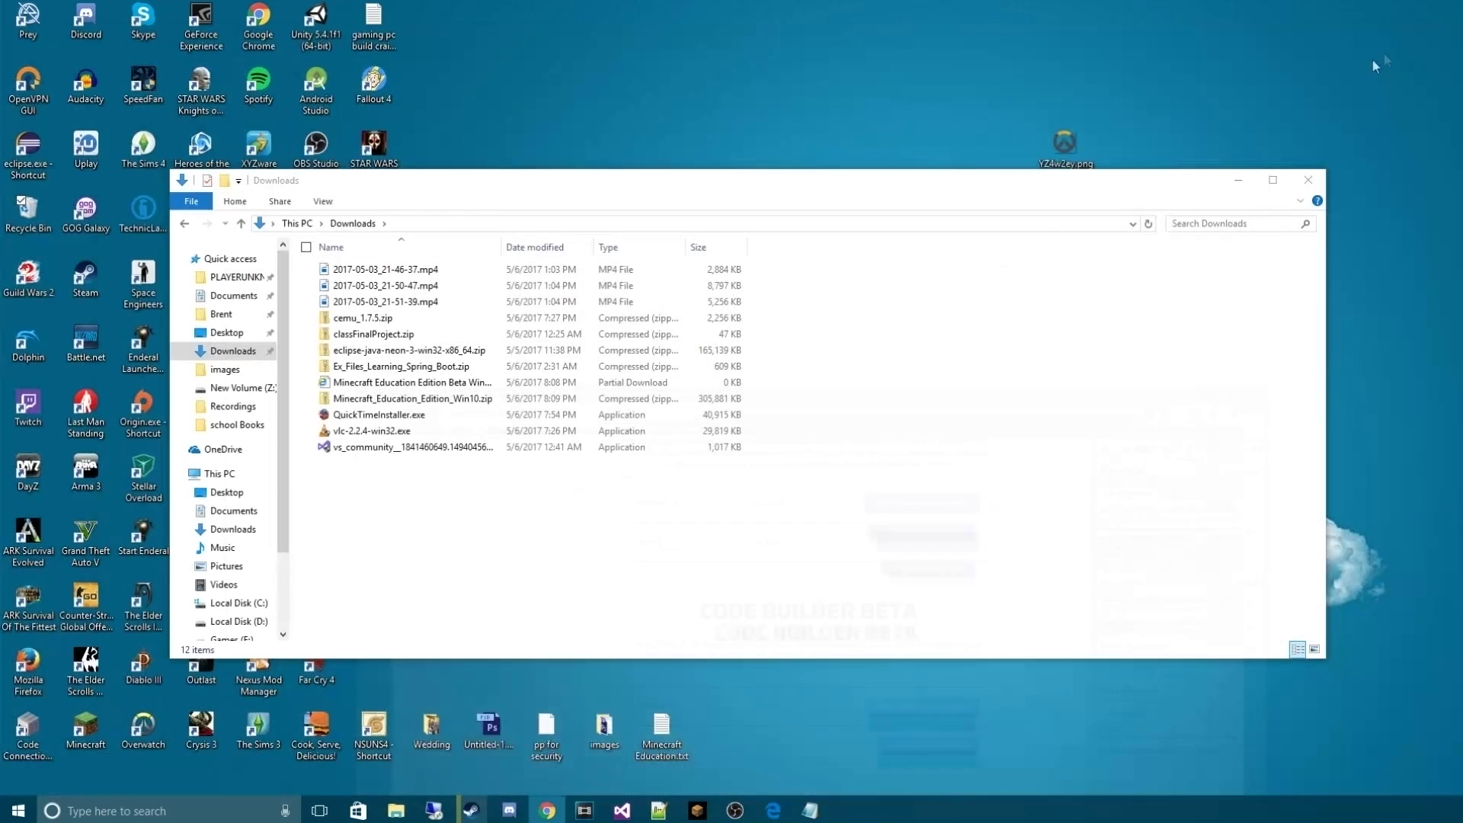
Inspect the Minecraft_Education_Edition_Win10.zip contents, then return to Downloads
double_click(387, 399)
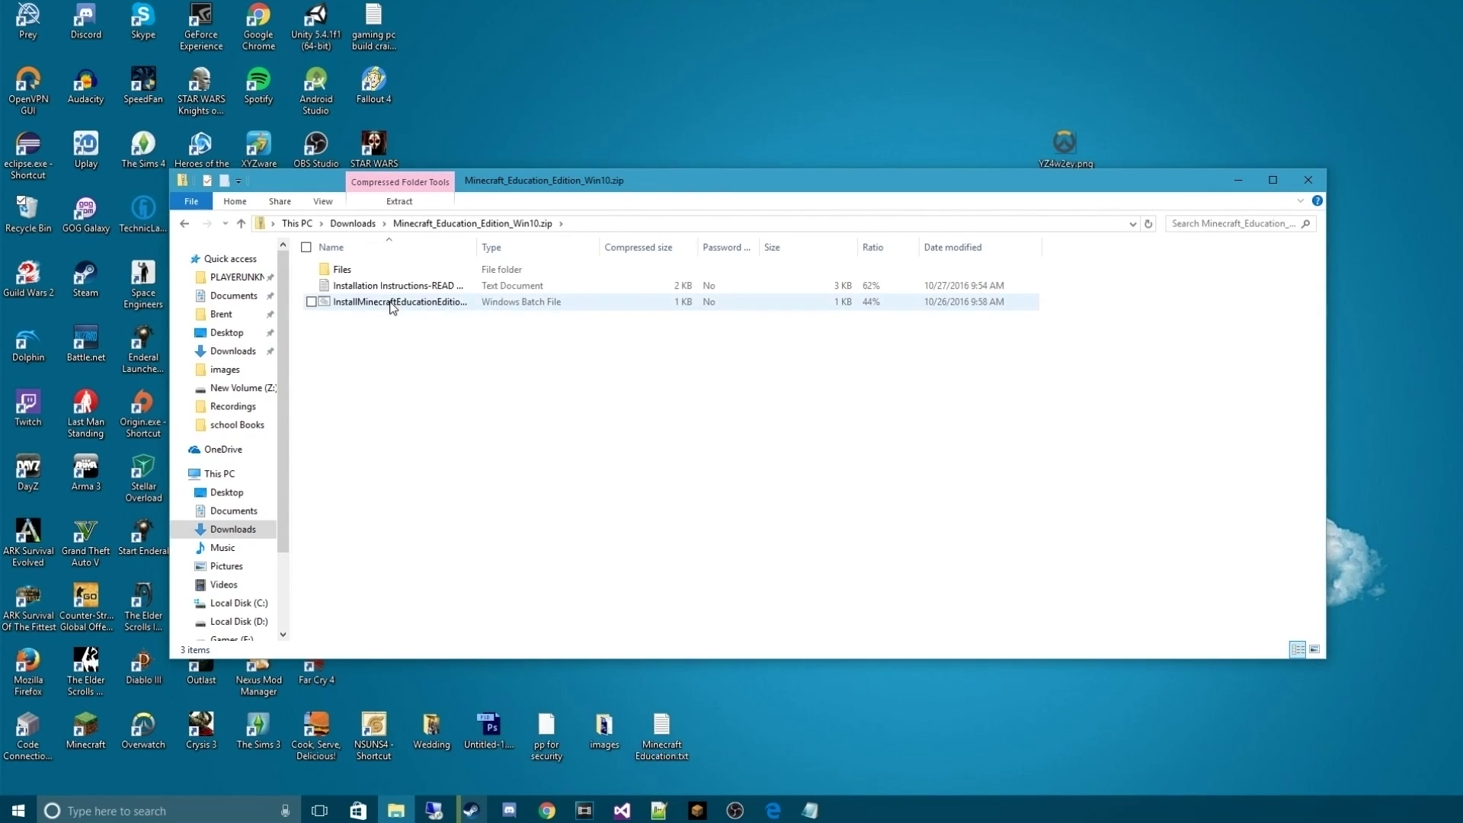
click(185, 226)
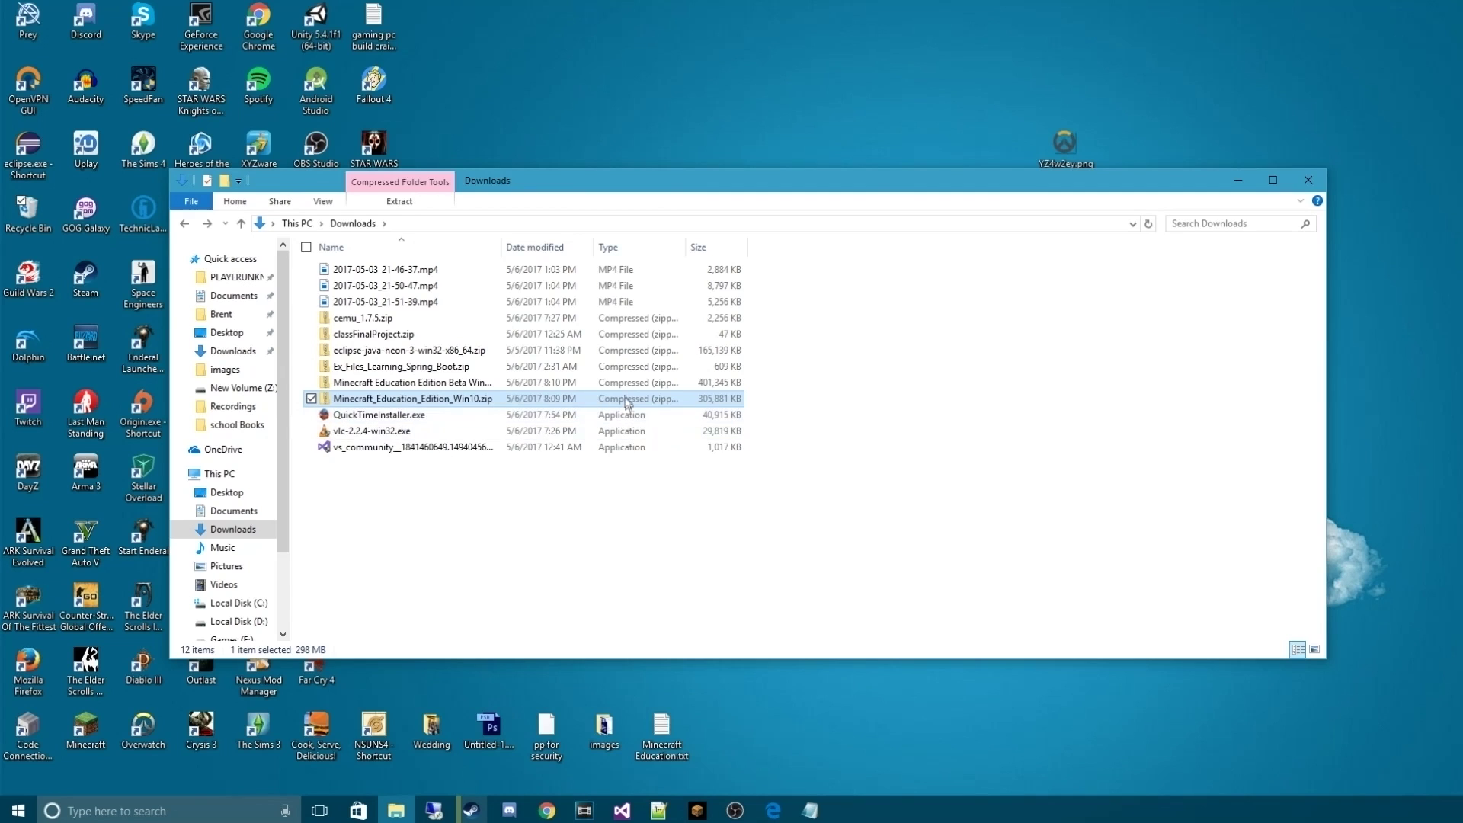
right_click(623, 398)
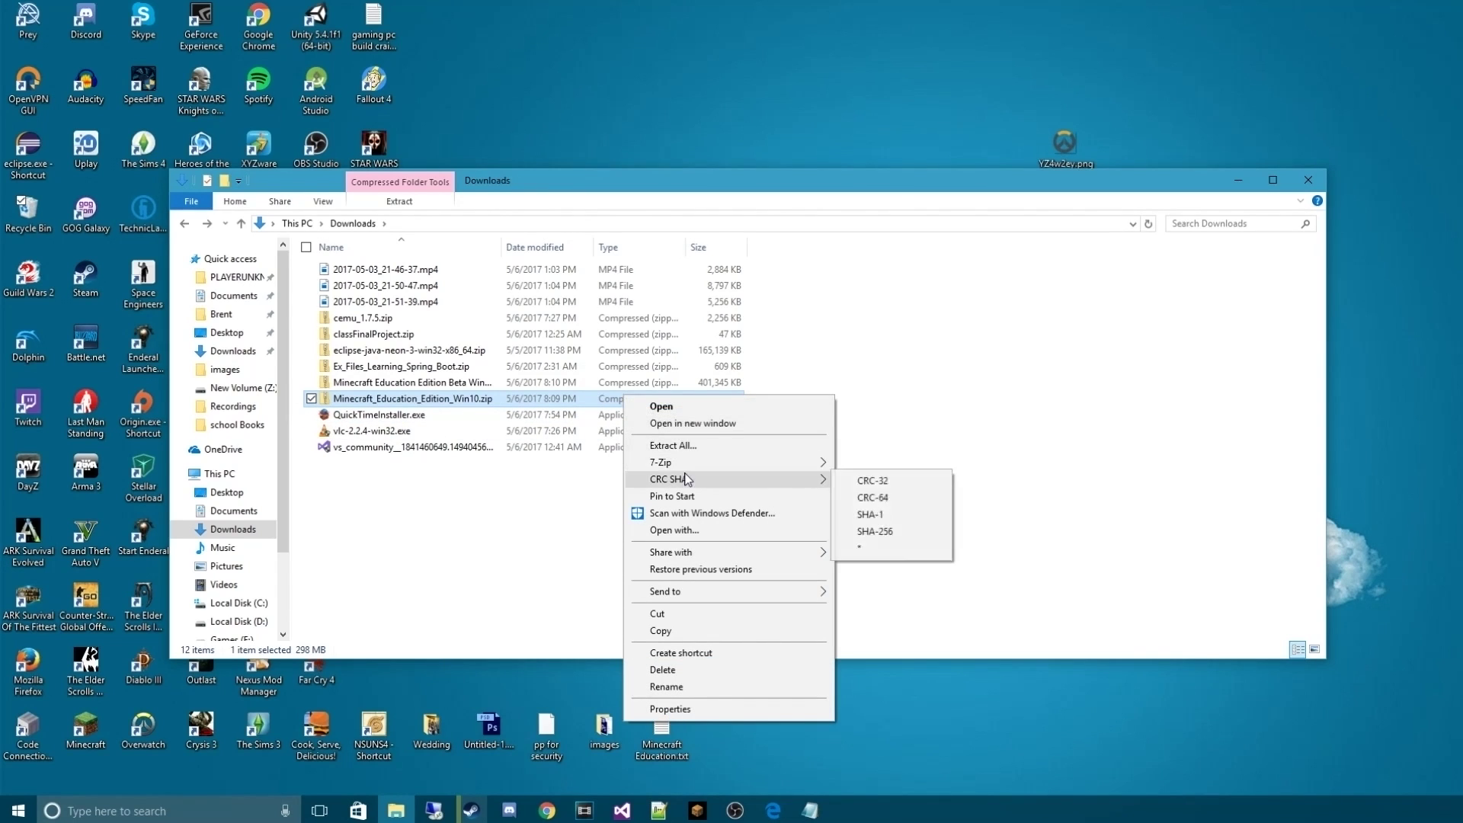
Create a new desktop folder named 'Minecraft Education'
mouse_move(680, 462)
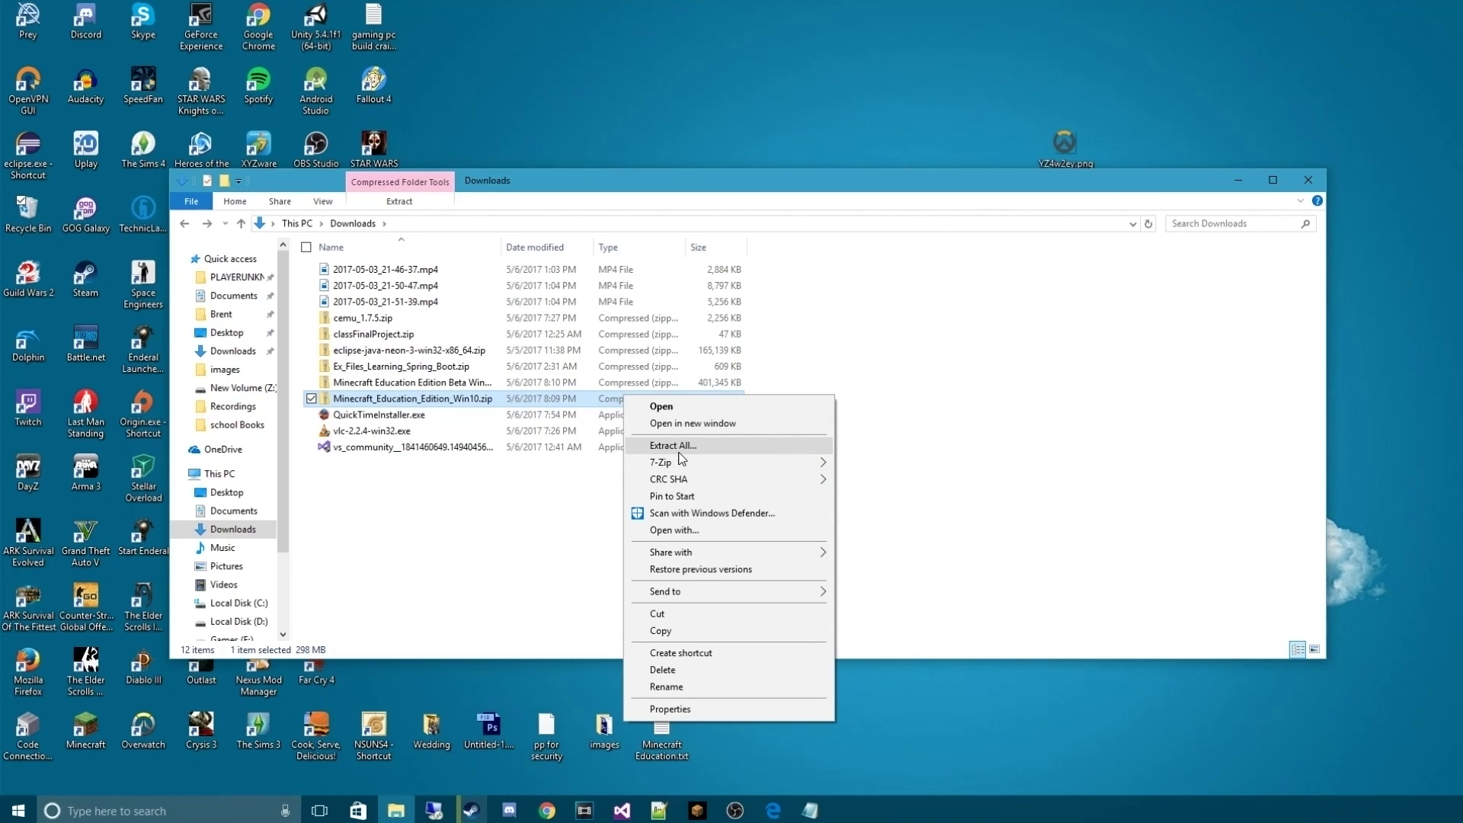
click(526, 400)
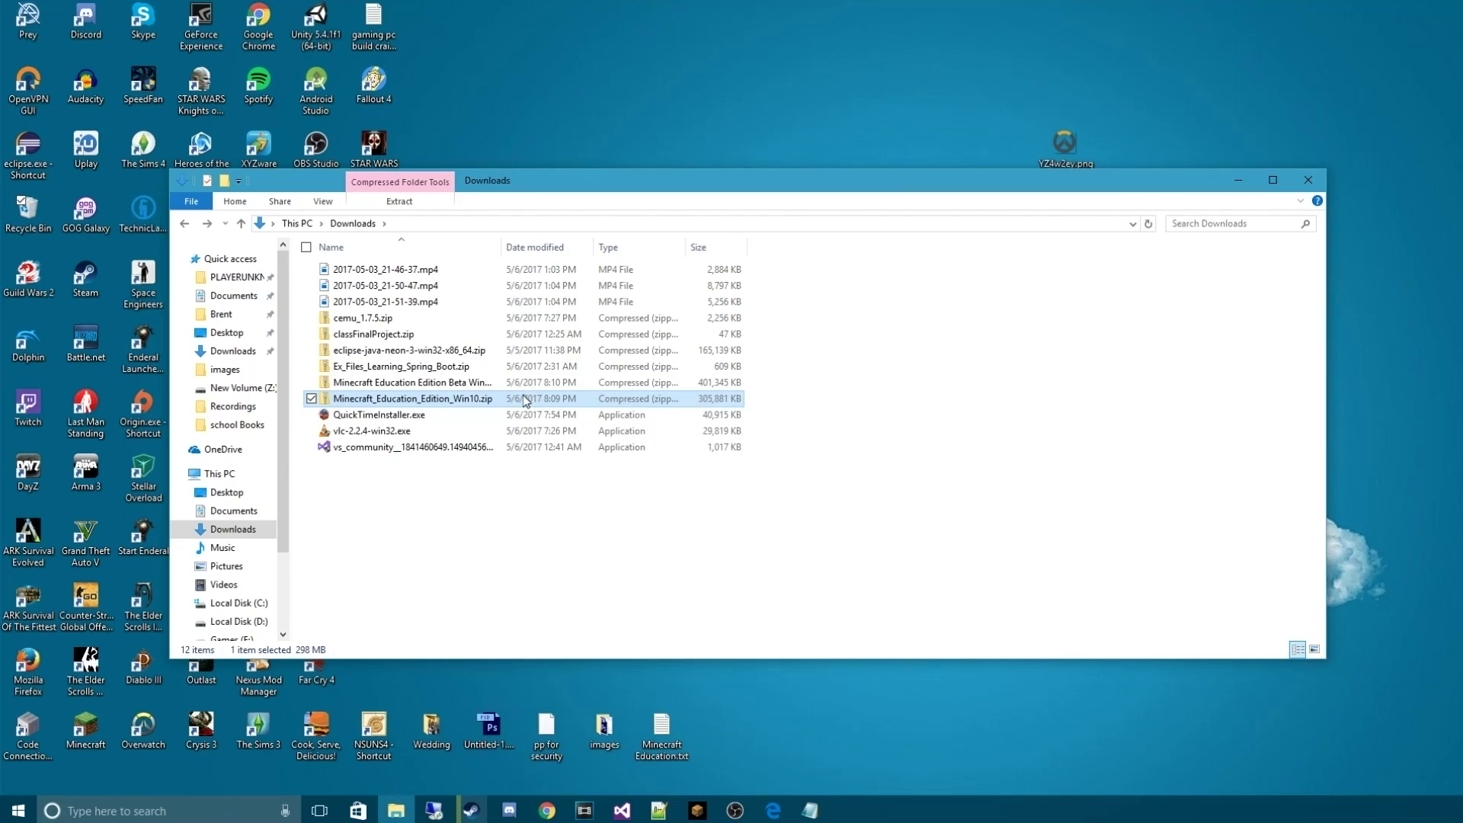
right_click(747, 79)
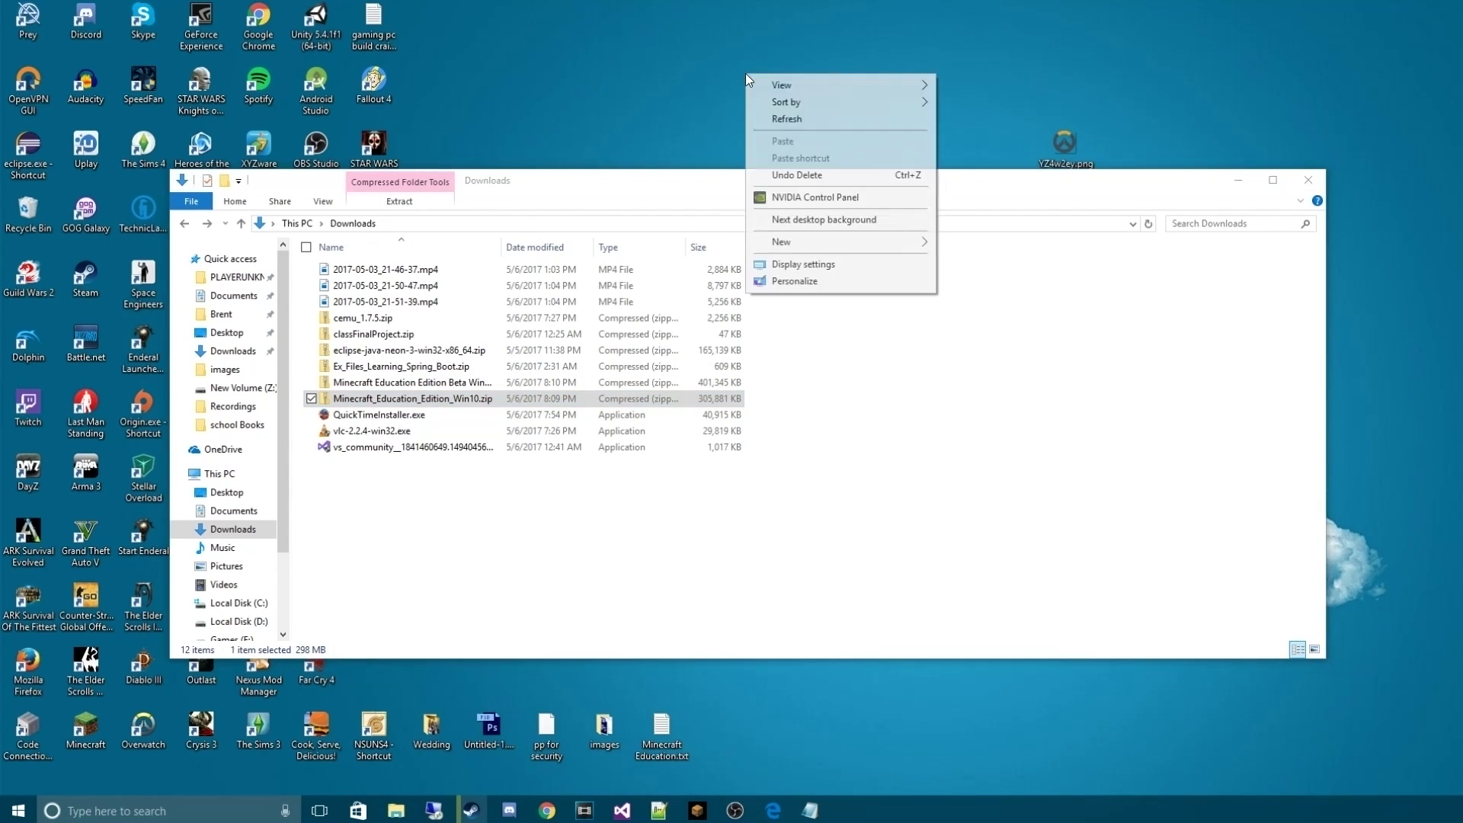
mouse_move(831, 241)
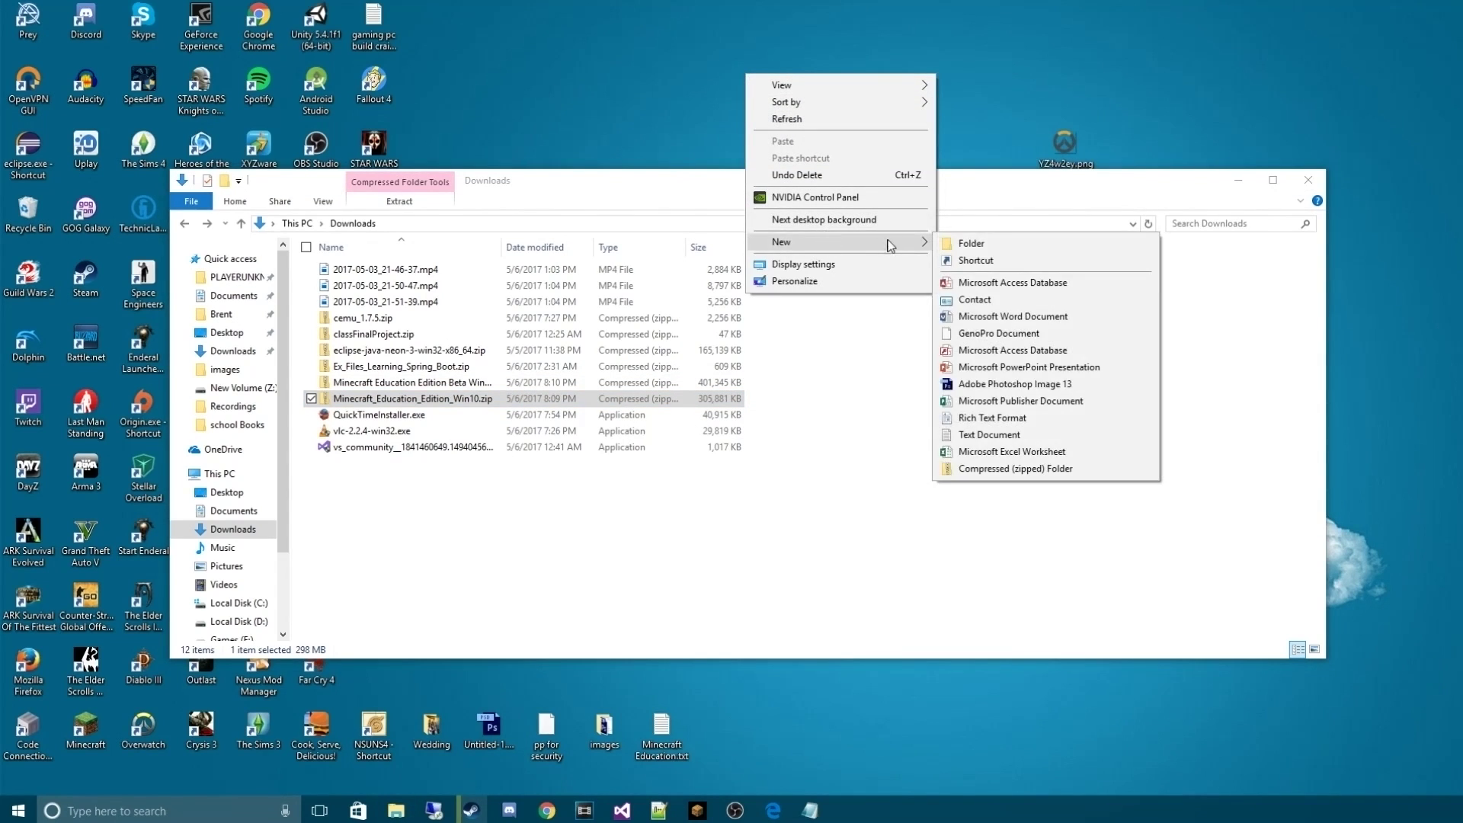
click(980, 245)
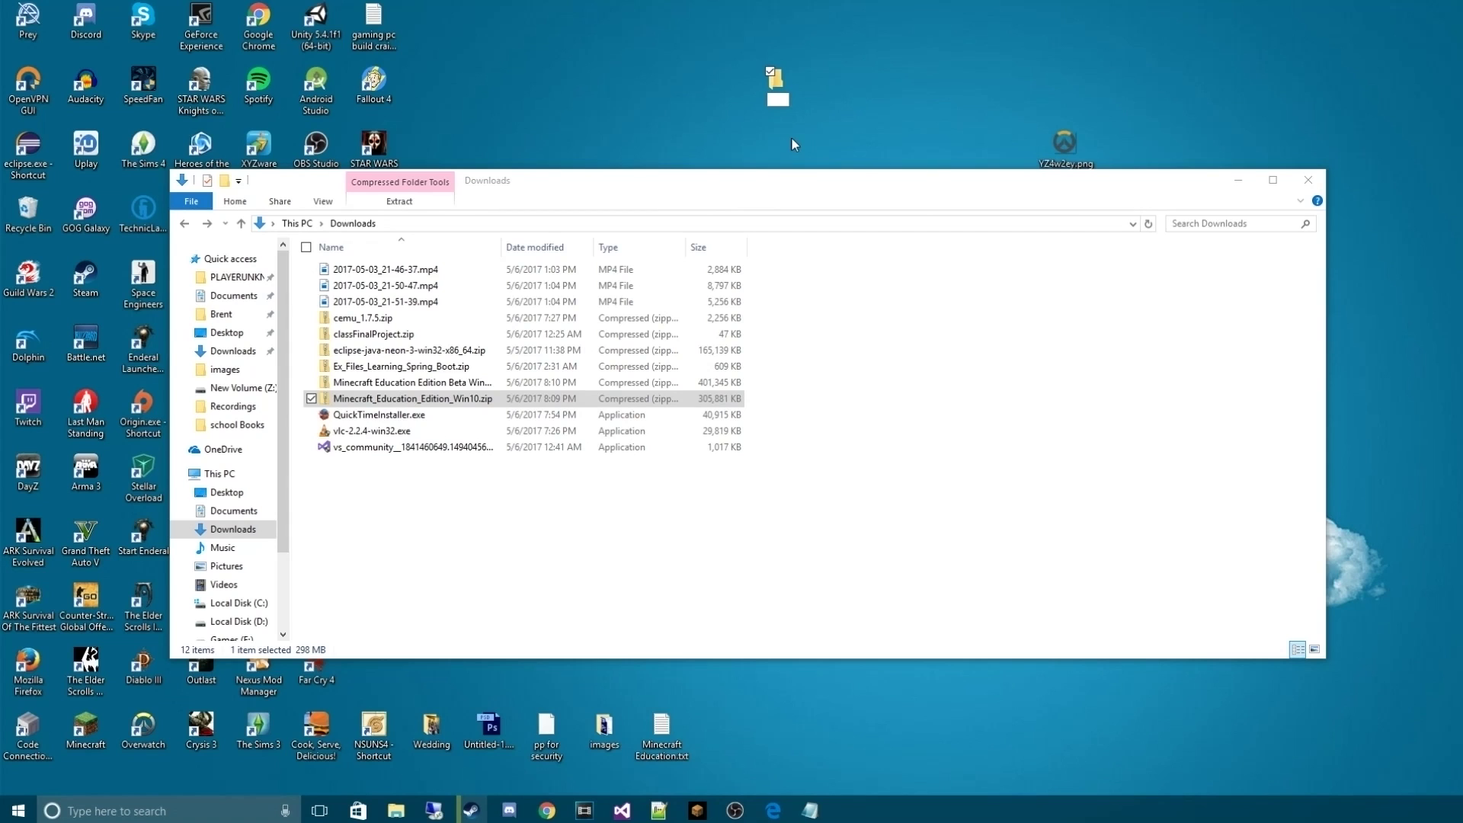
text(Minecraft Education)
key(Return)
Rearrange the Downloads window so the desktop icons are visible
drag(846, 186, 2, 214)
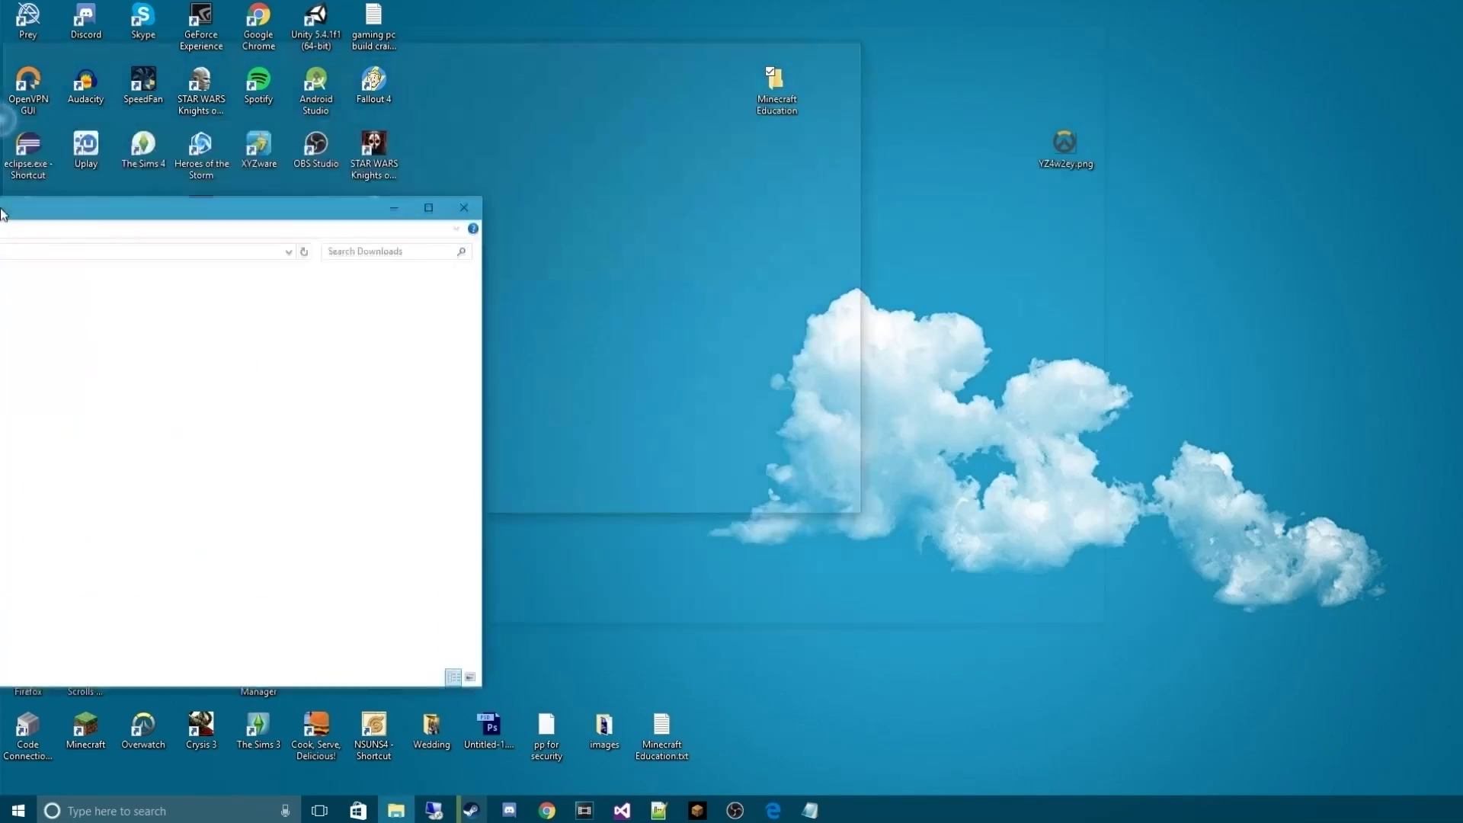
drag(229, 9, 371, 427)
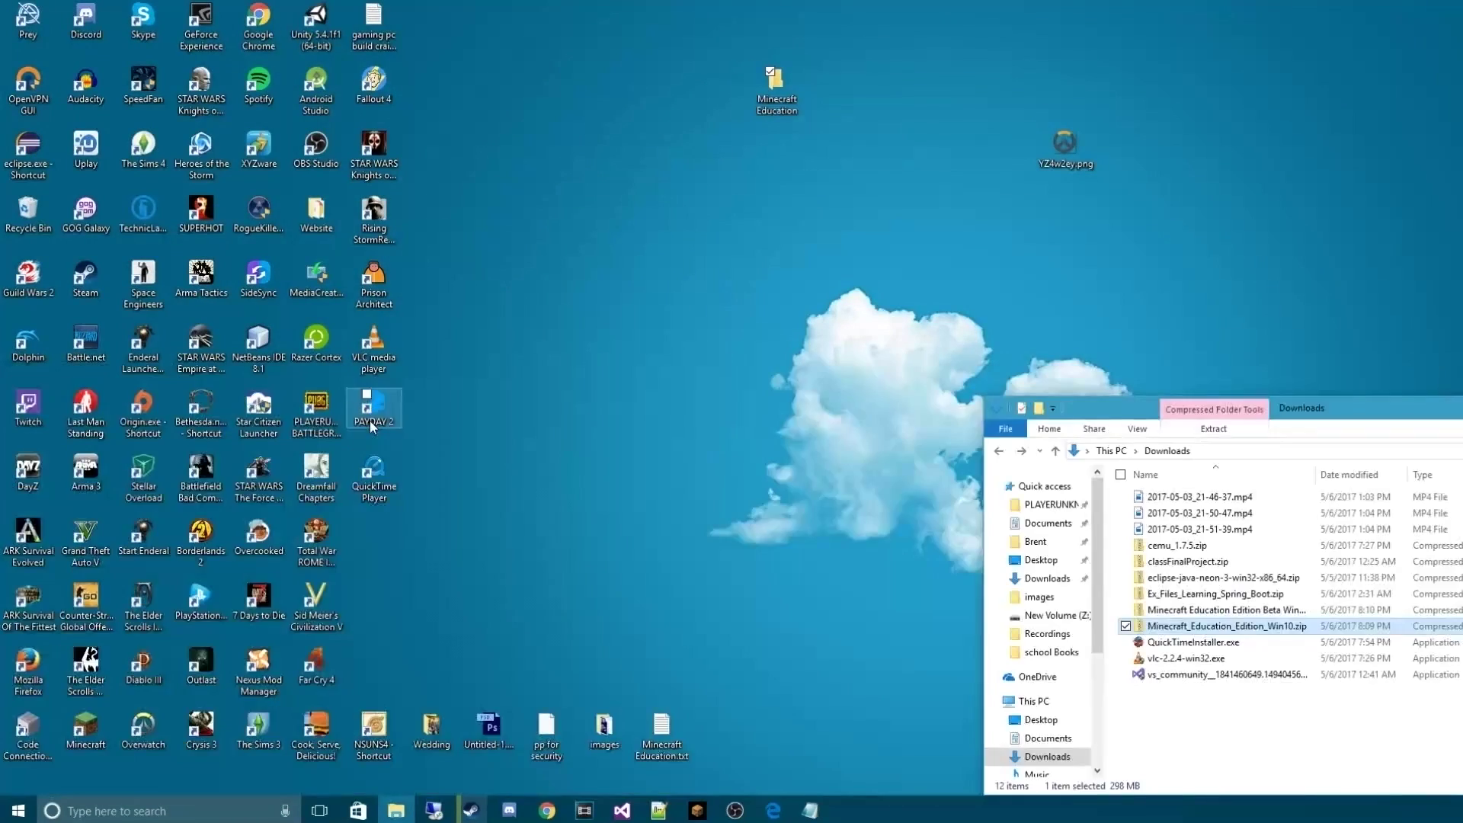
key(super+Left)
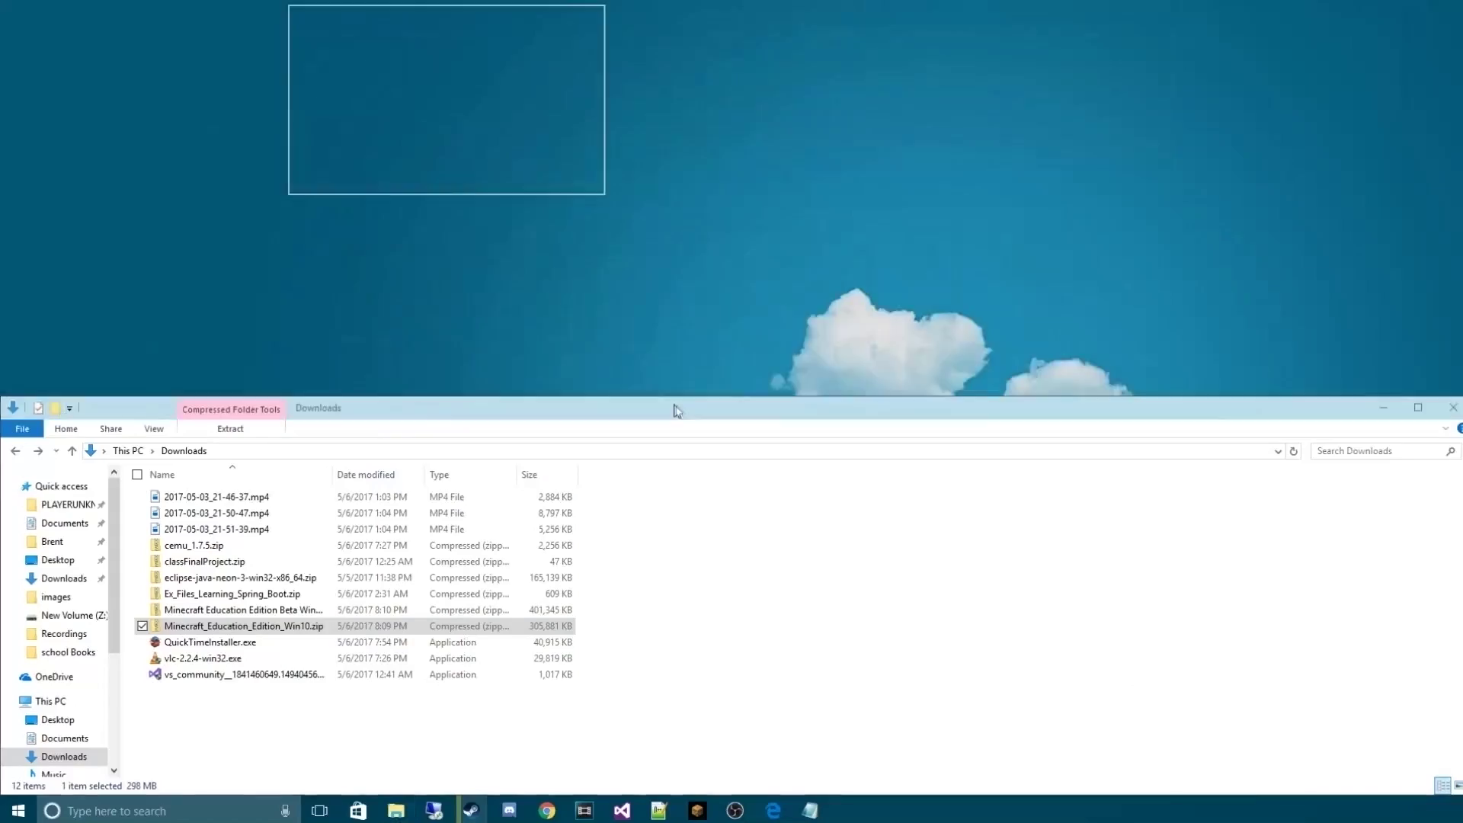
drag(677, 412, 533, 183)
Open Minecraft_Education_Edition_Win10.zip and the desktop Minecraft Education folder side by side
click(916, 307)
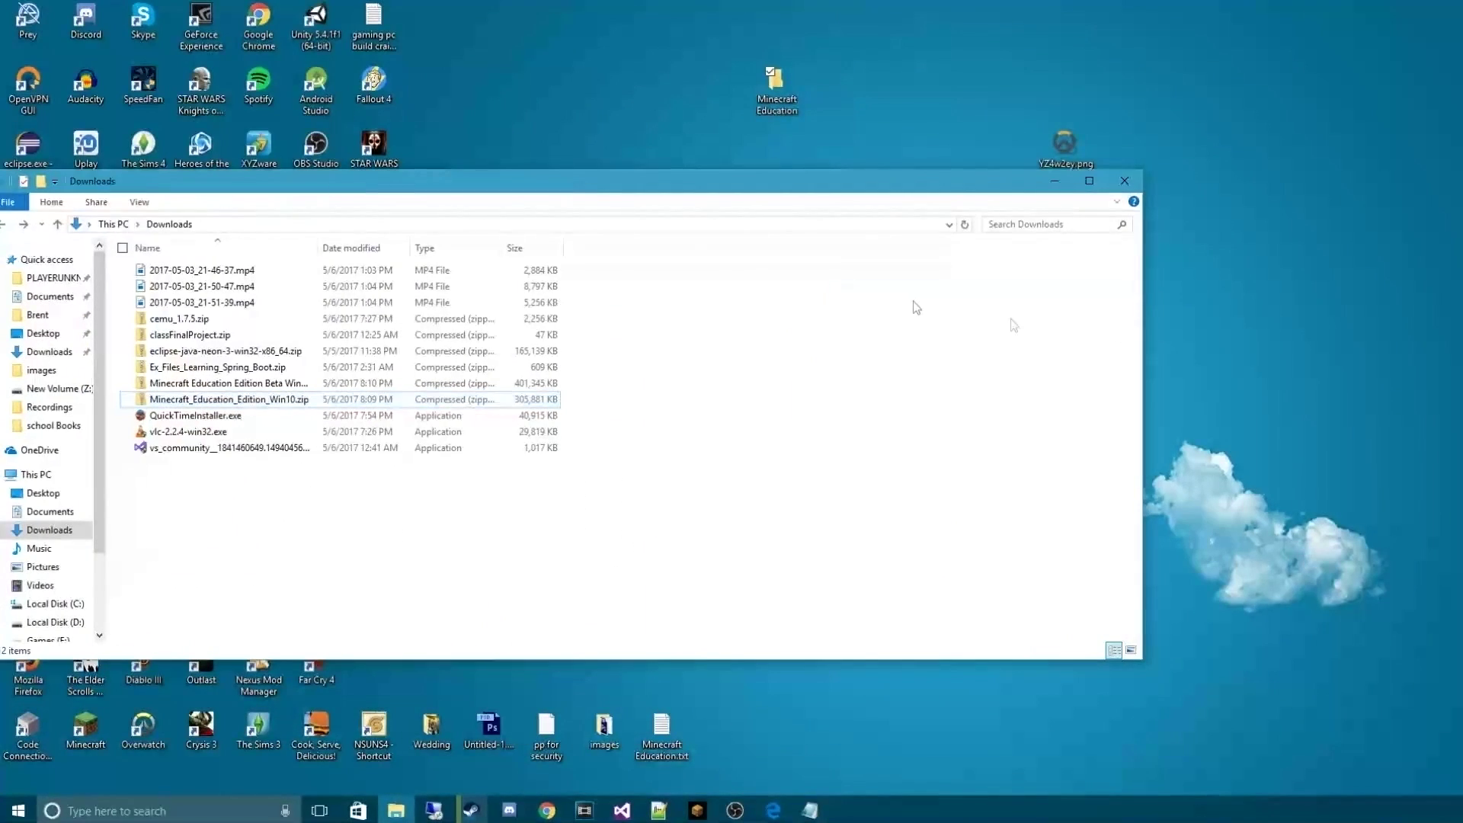
drag(1143, 317, 354, 320)
click(166, 402)
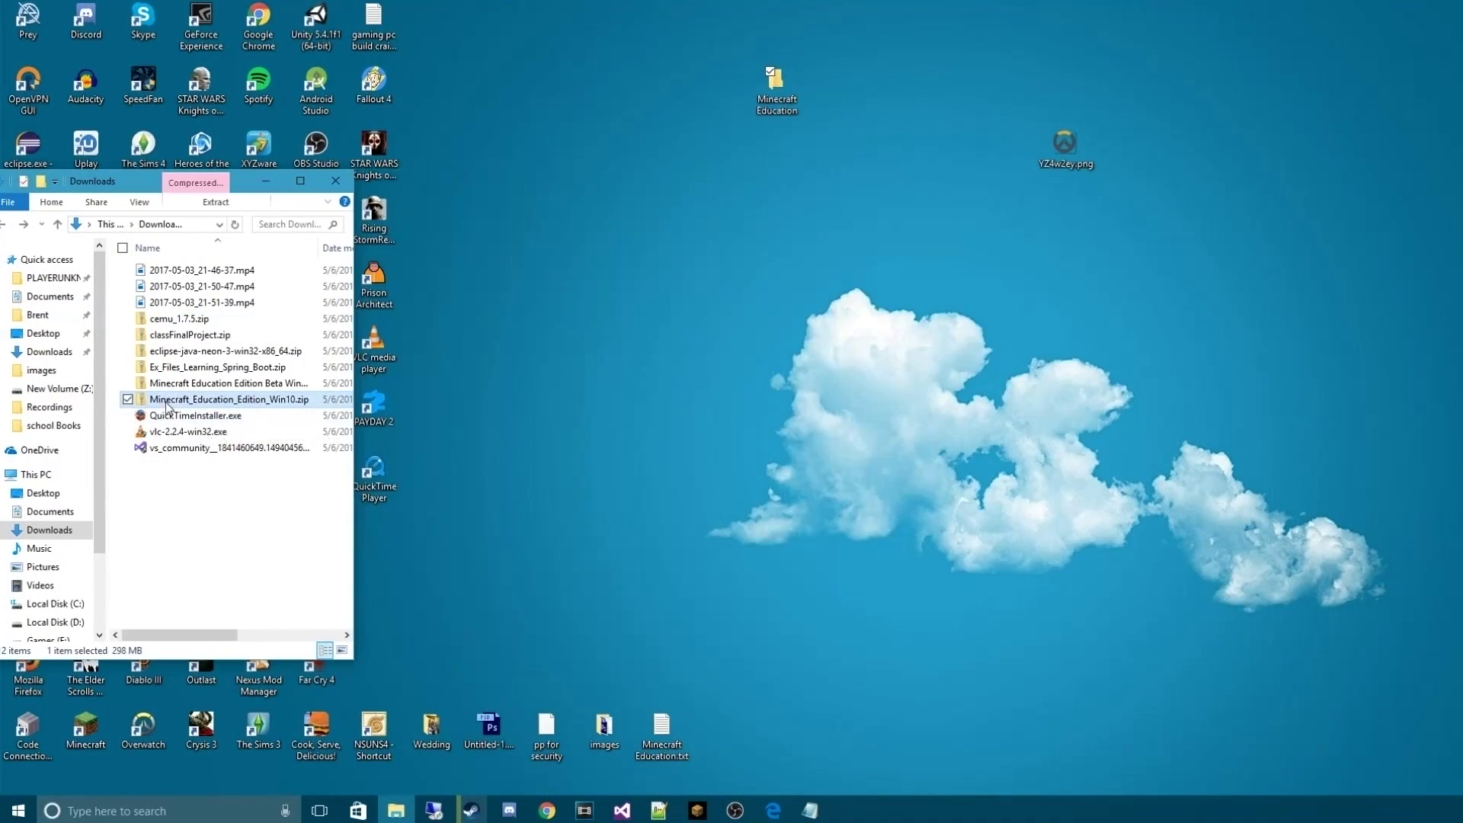
double_click(166, 404)
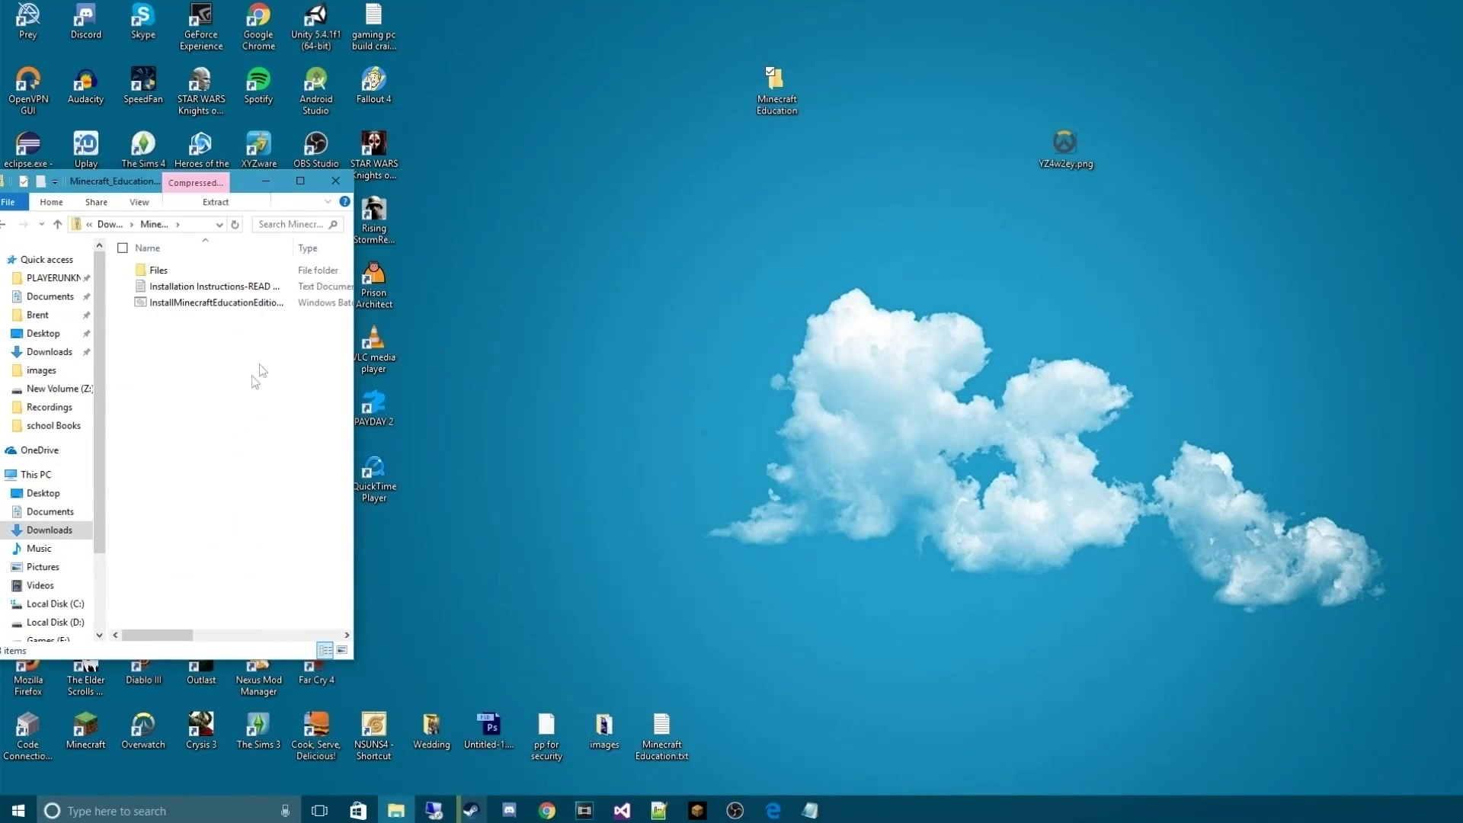
double_click(774, 115)
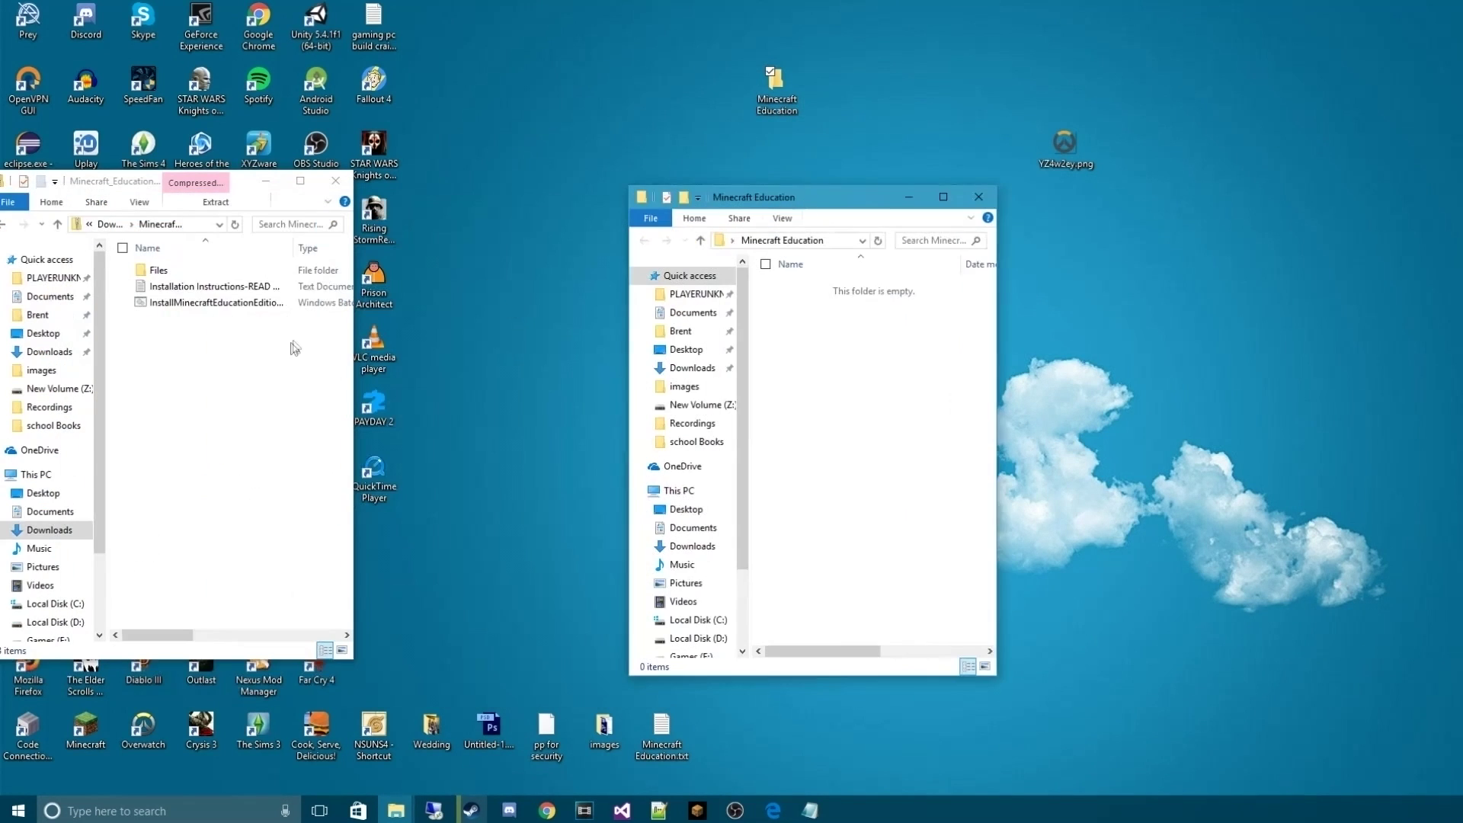
Copy the Files folder, READ ME text and install batch file into Minecraft Education
drag(295, 348, 892, 381)
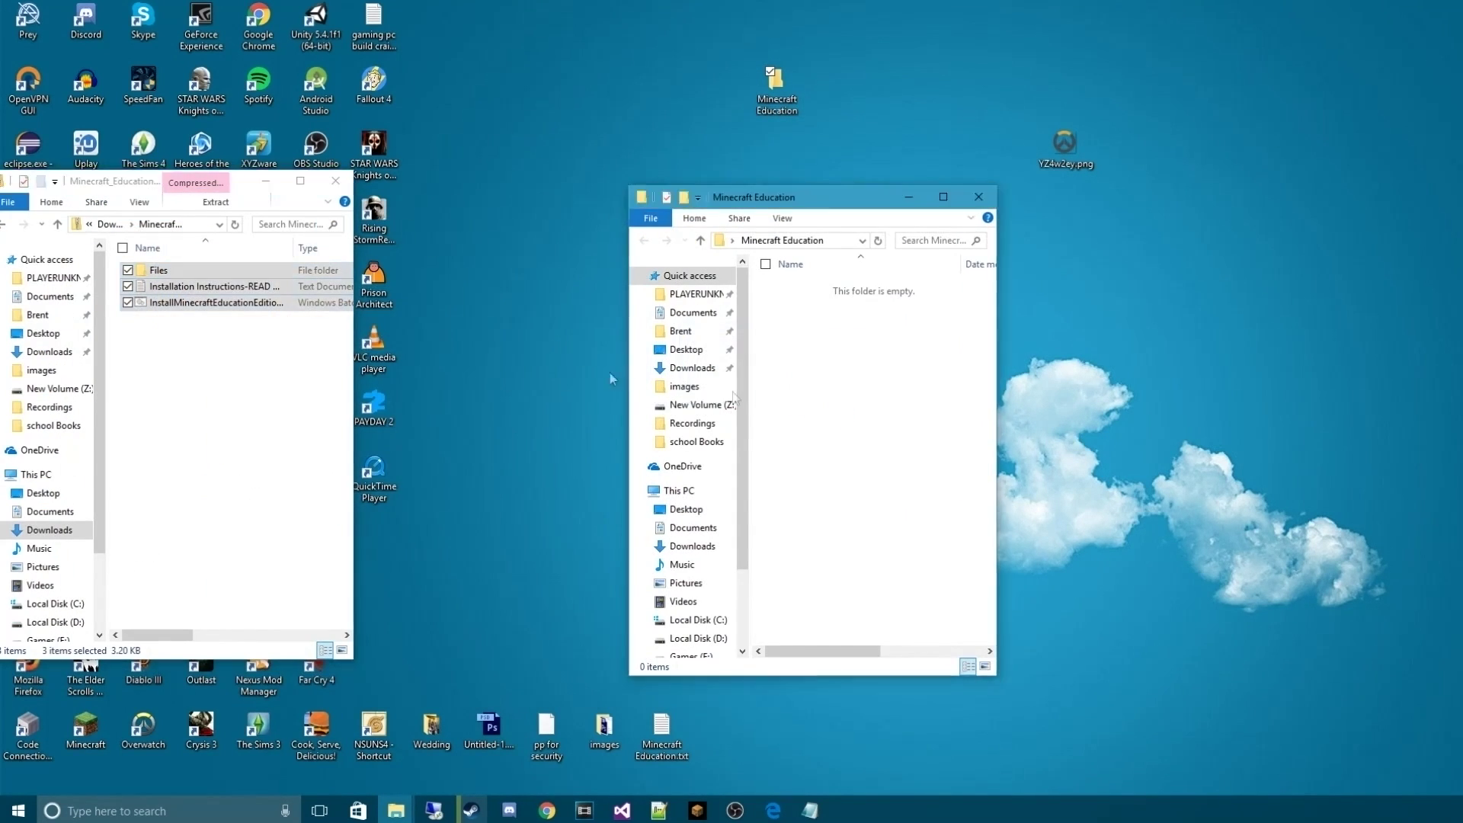
double_click(152, 175)
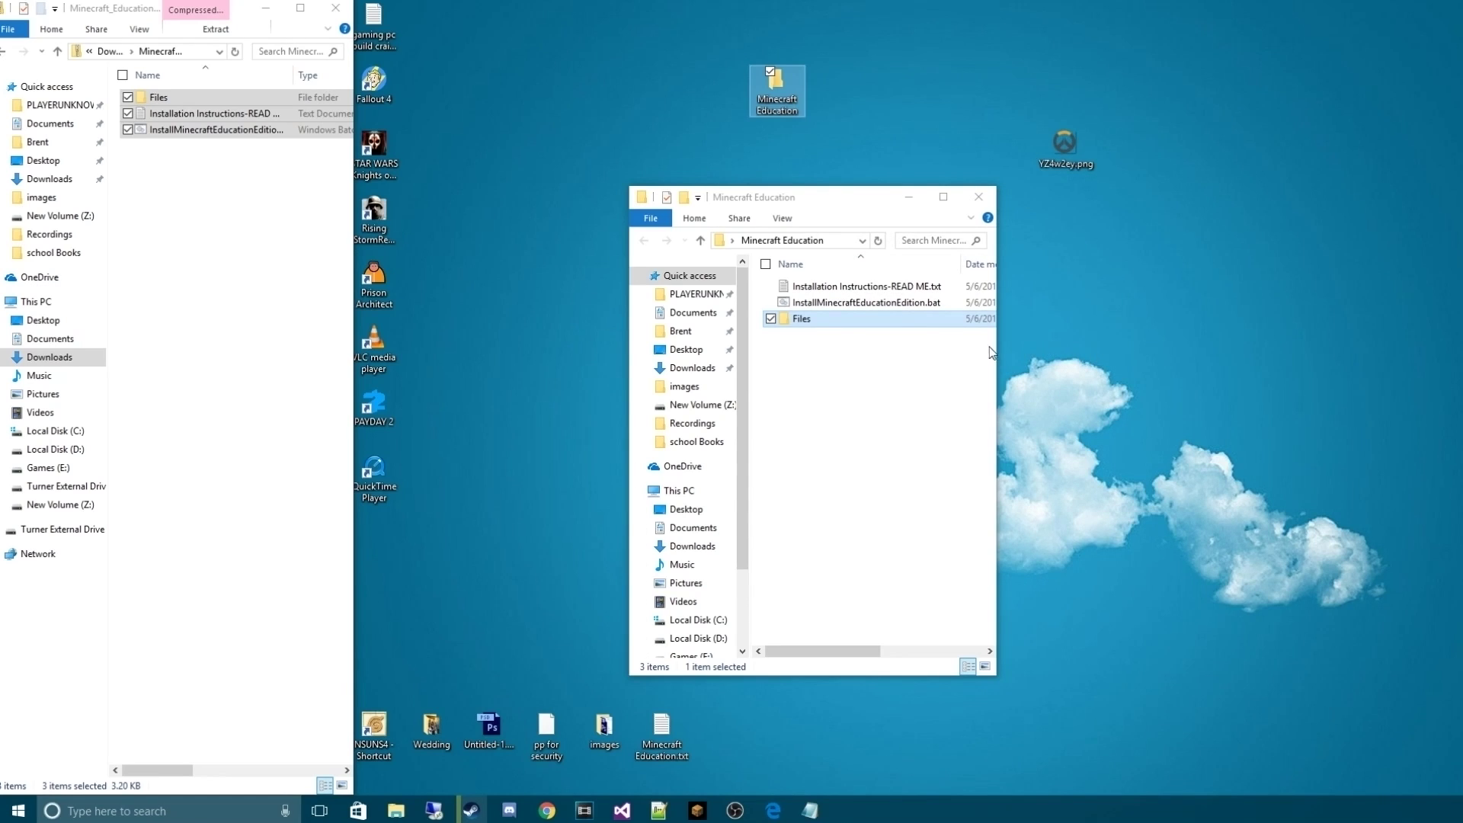
drag(995, 353, 1299, 366)
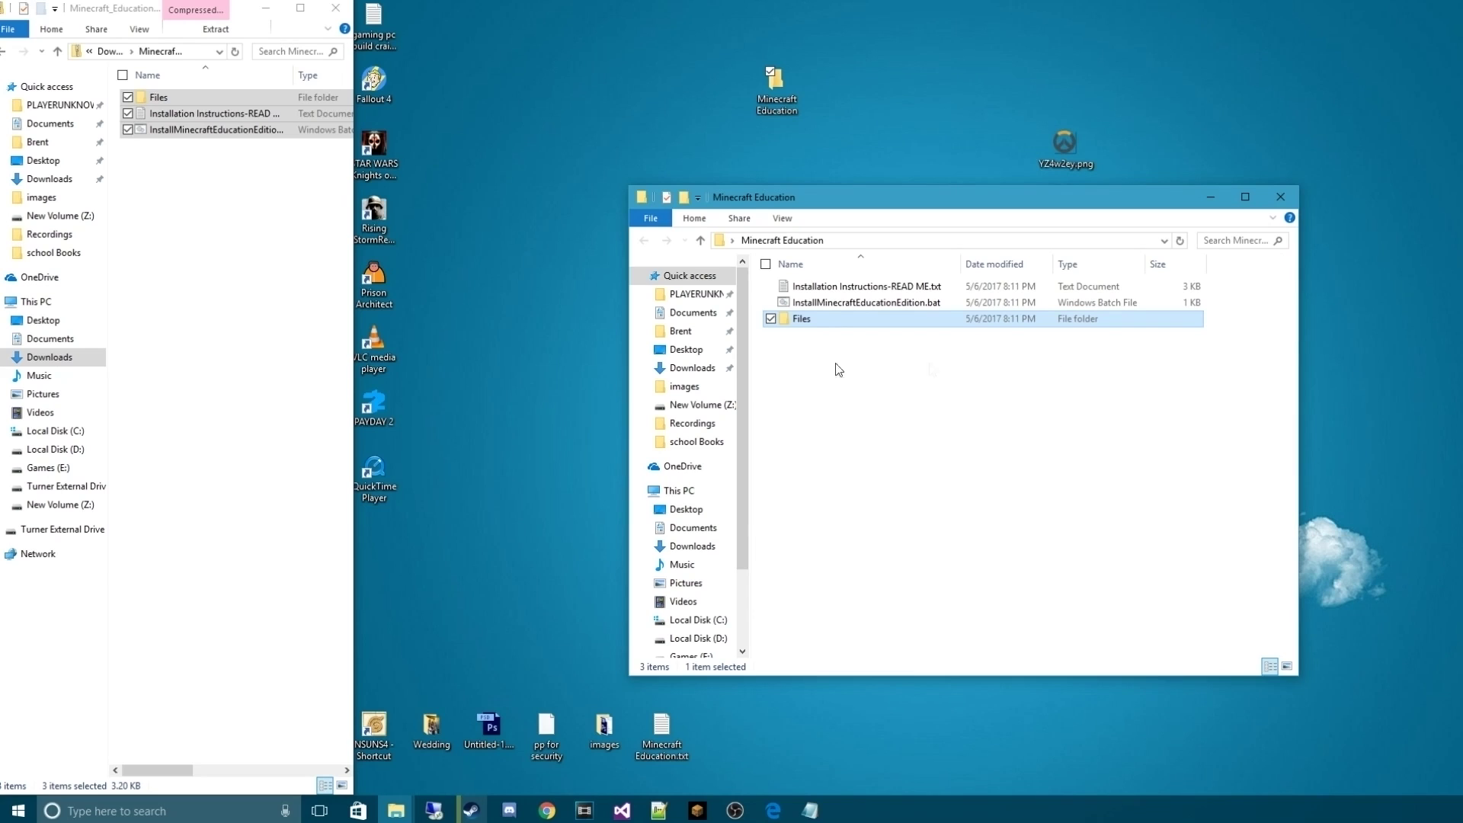
drag(355, 323, 519, 321)
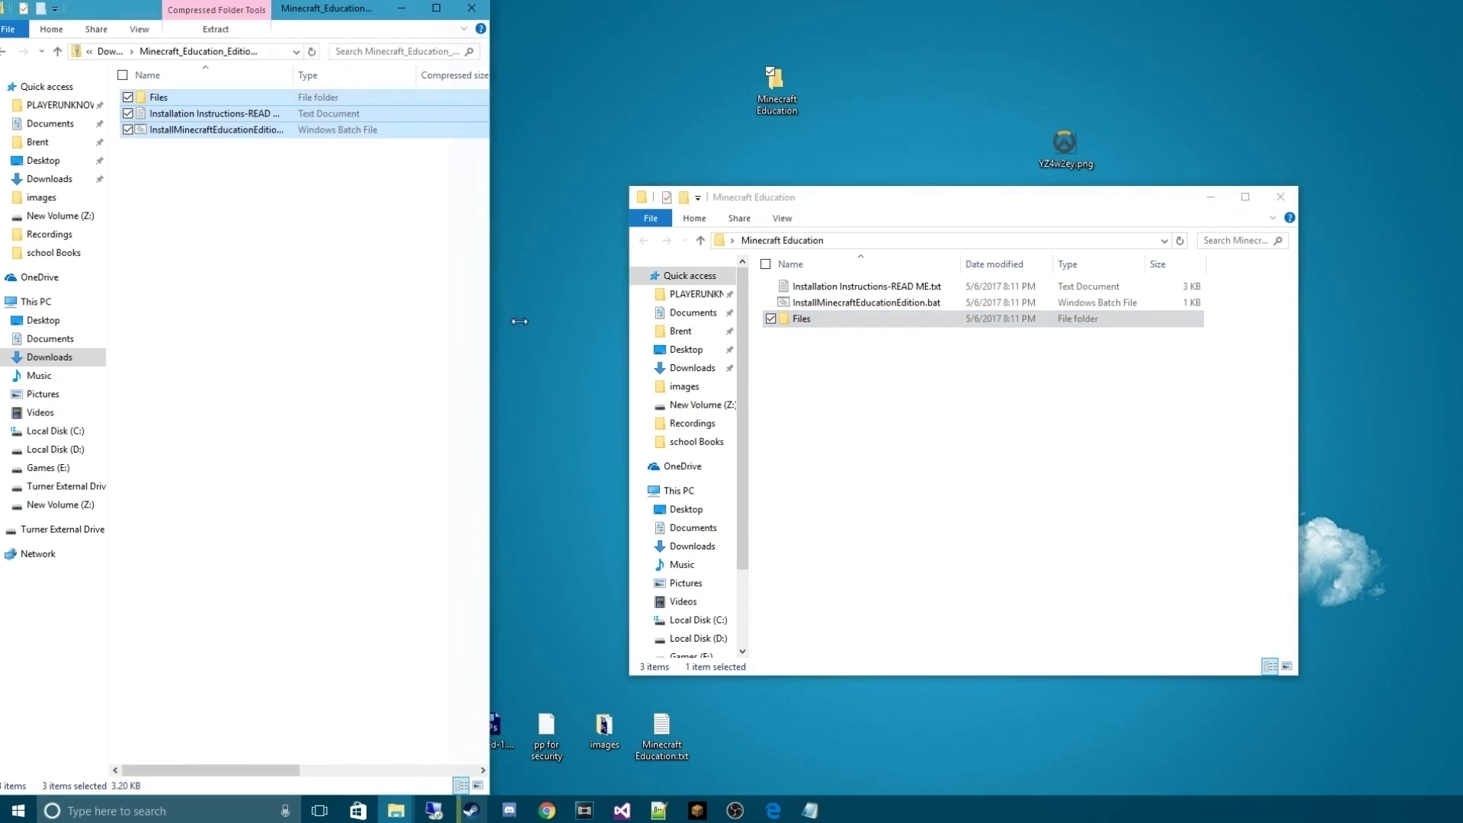
click(866, 396)
click(835, 304)
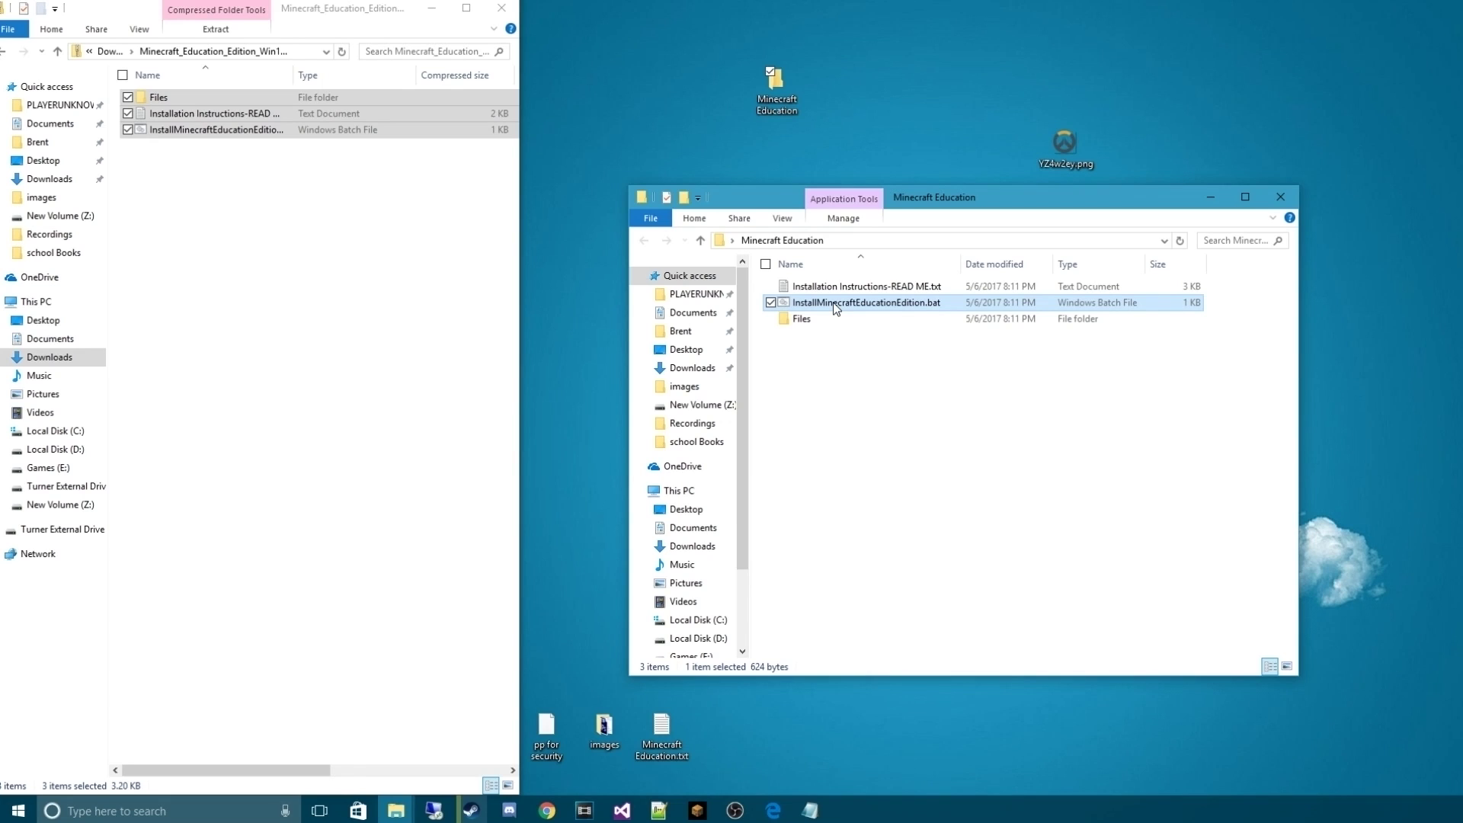
Run InstallMinecraftEducationEdition.bat as administrator, then close PowerShell and the Minecraft Education folder
right_click(849, 299)
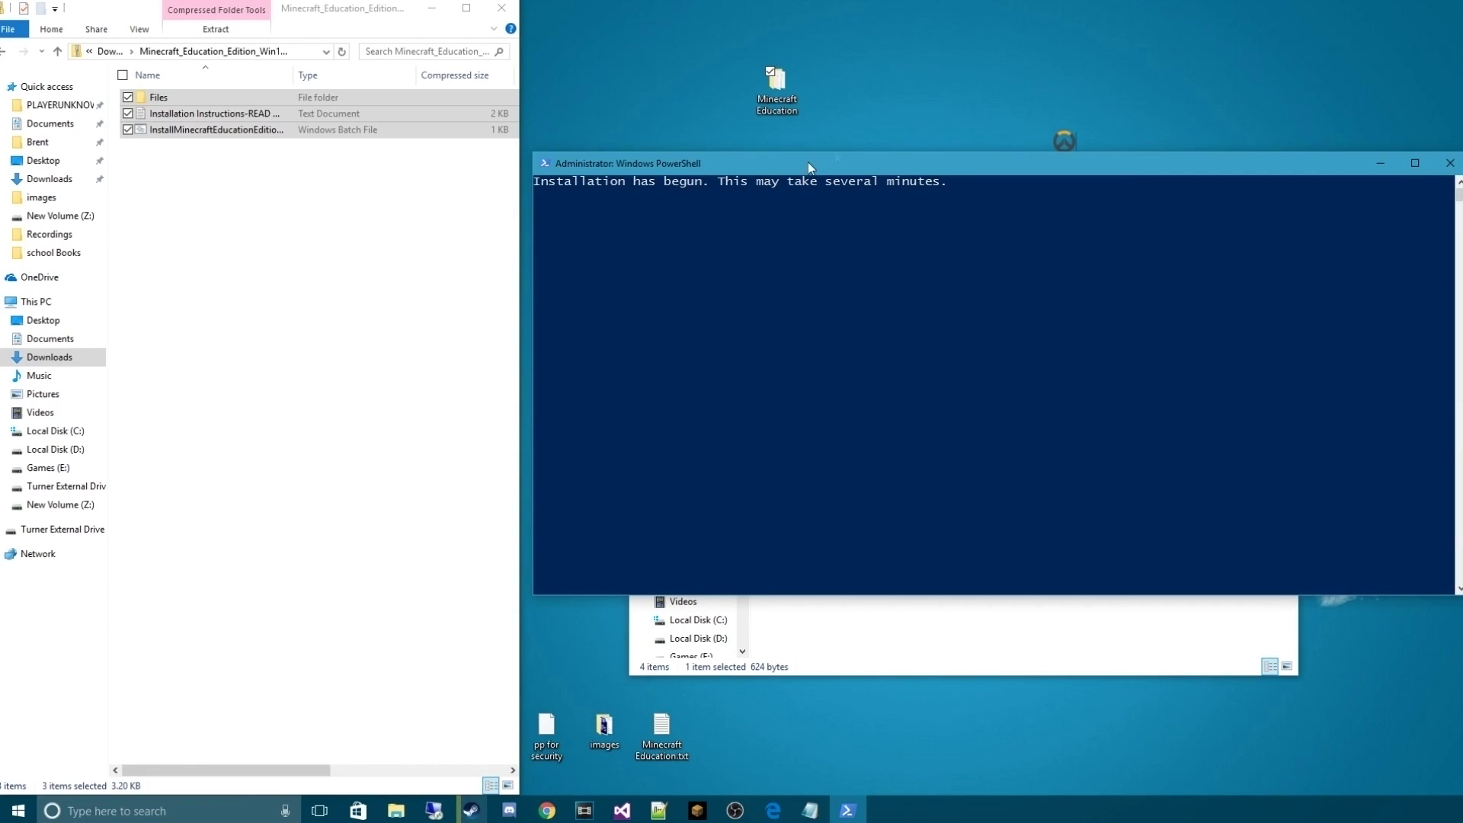
drag(919, 594, 991, 537)
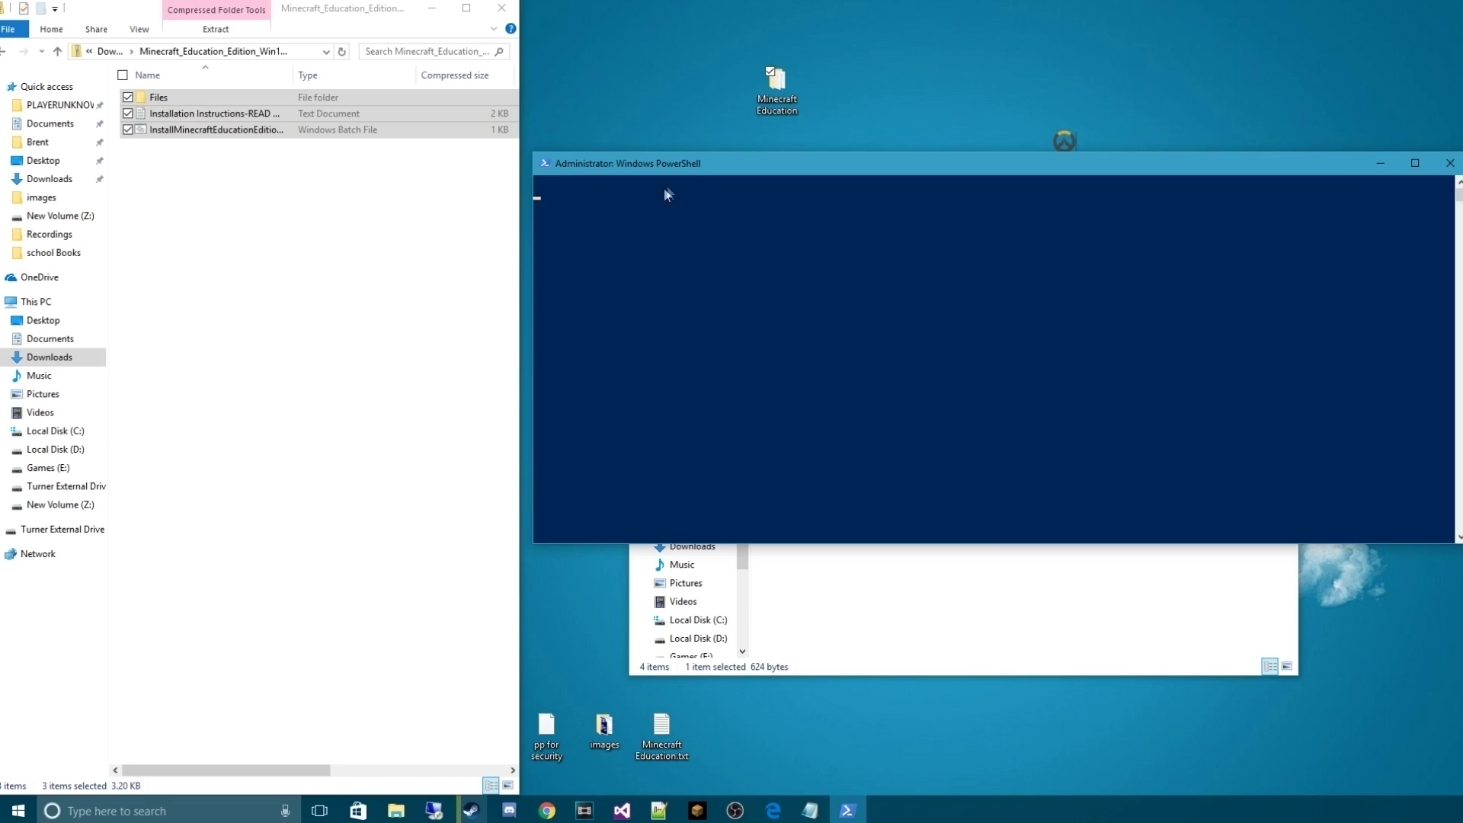
drag(665, 163, 652, 367)
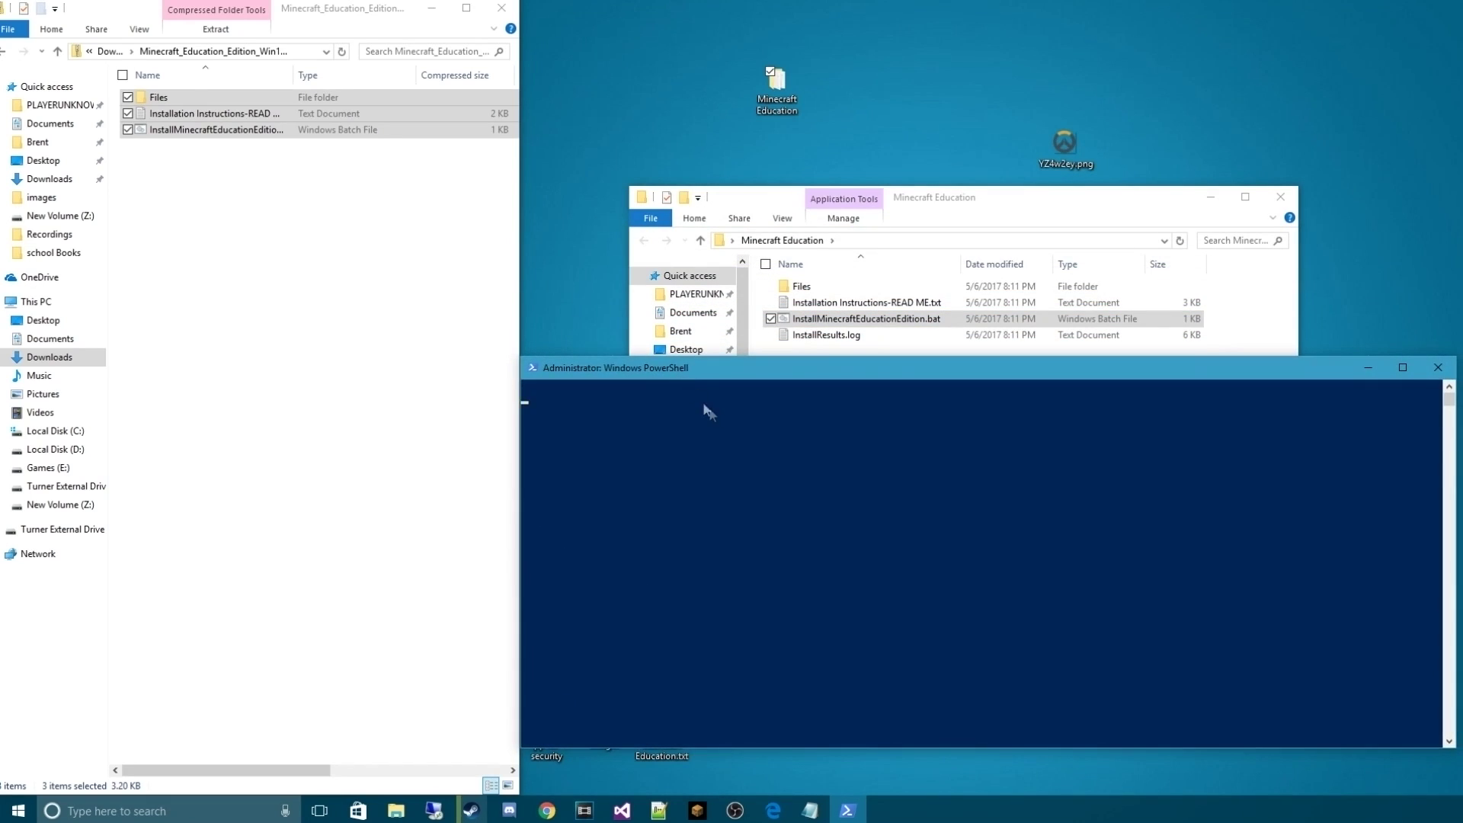
click(716, 421)
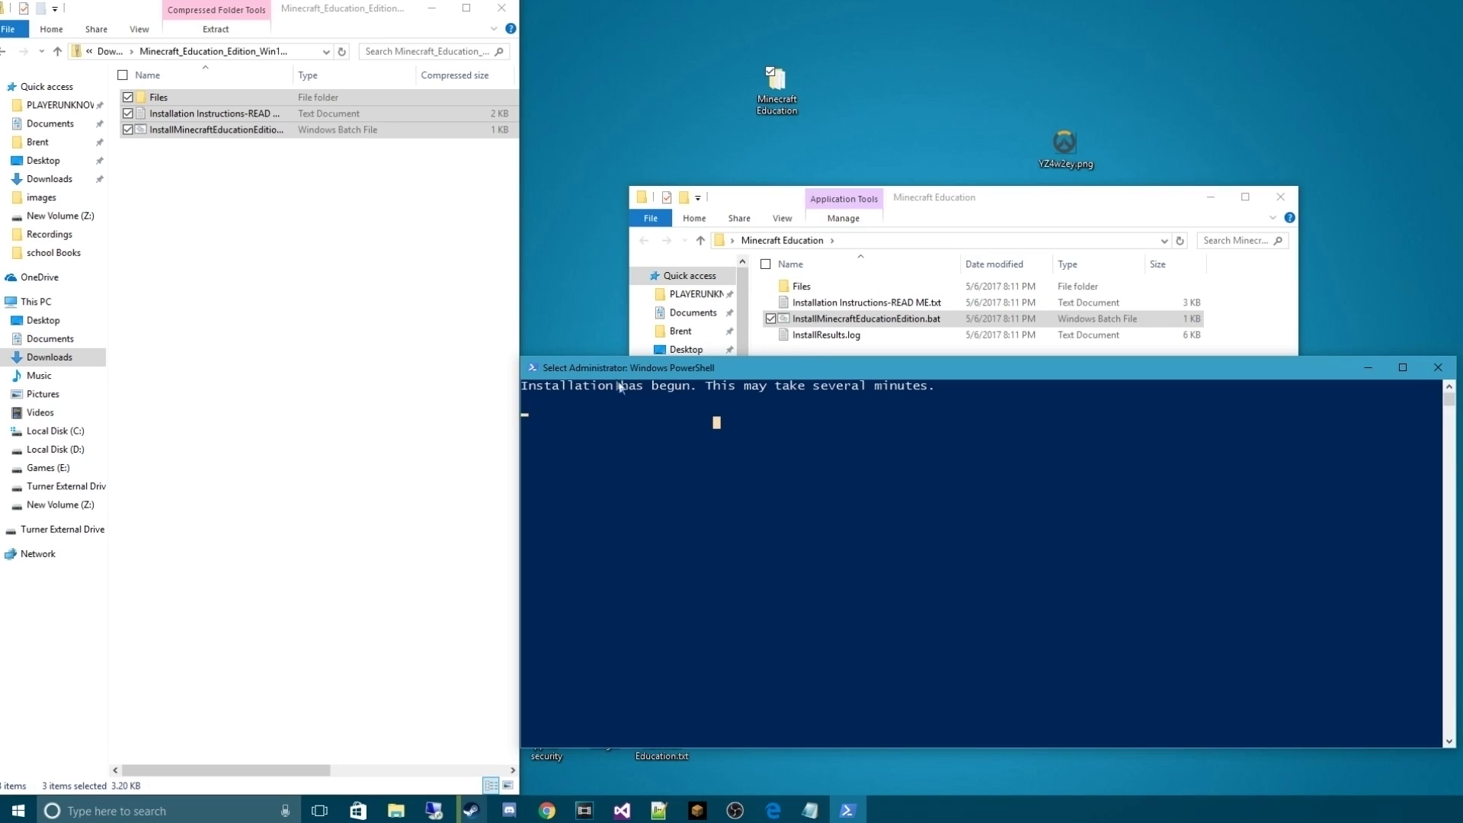
click(1428, 370)
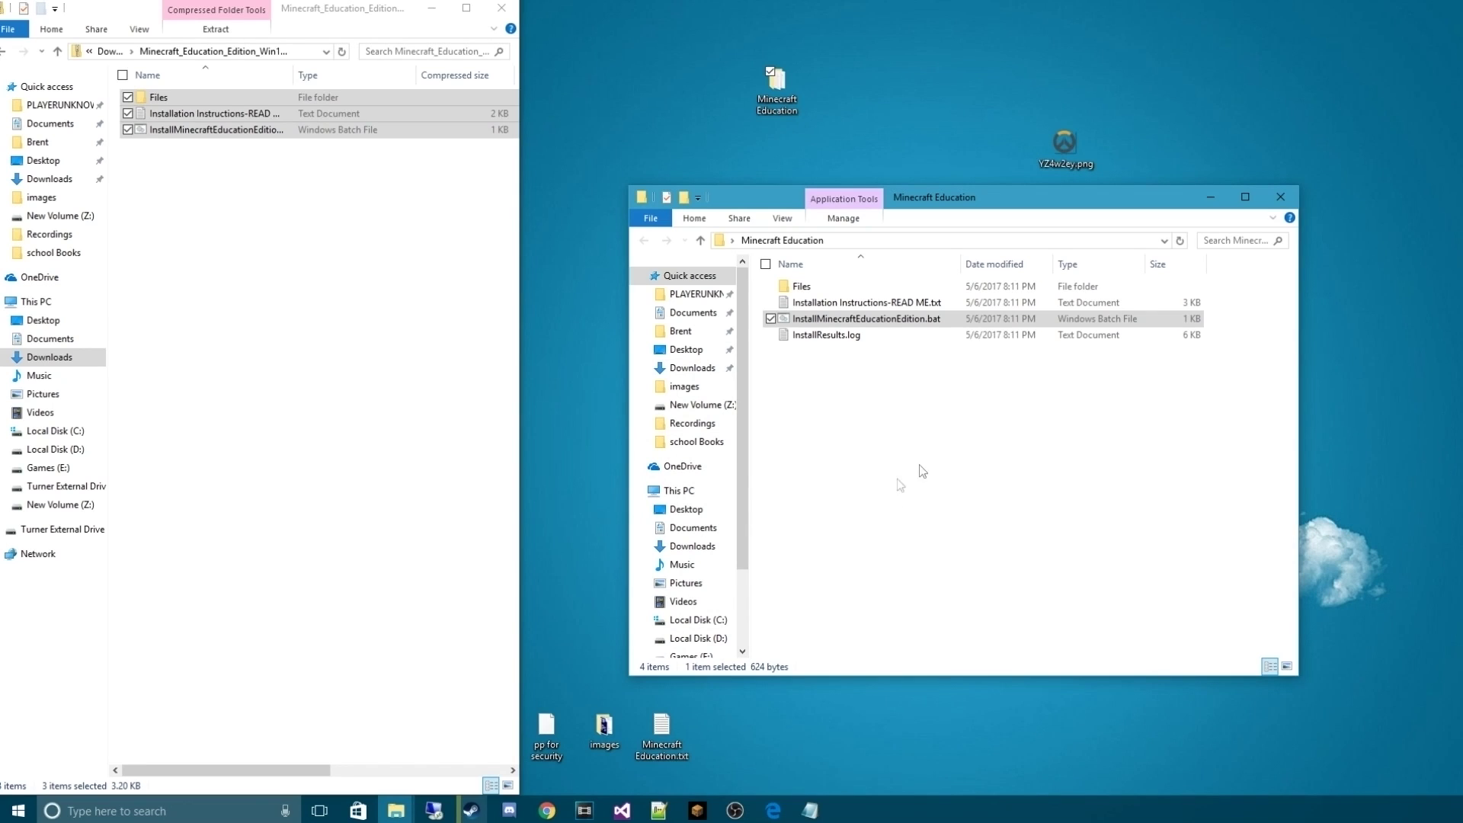
click(1280, 197)
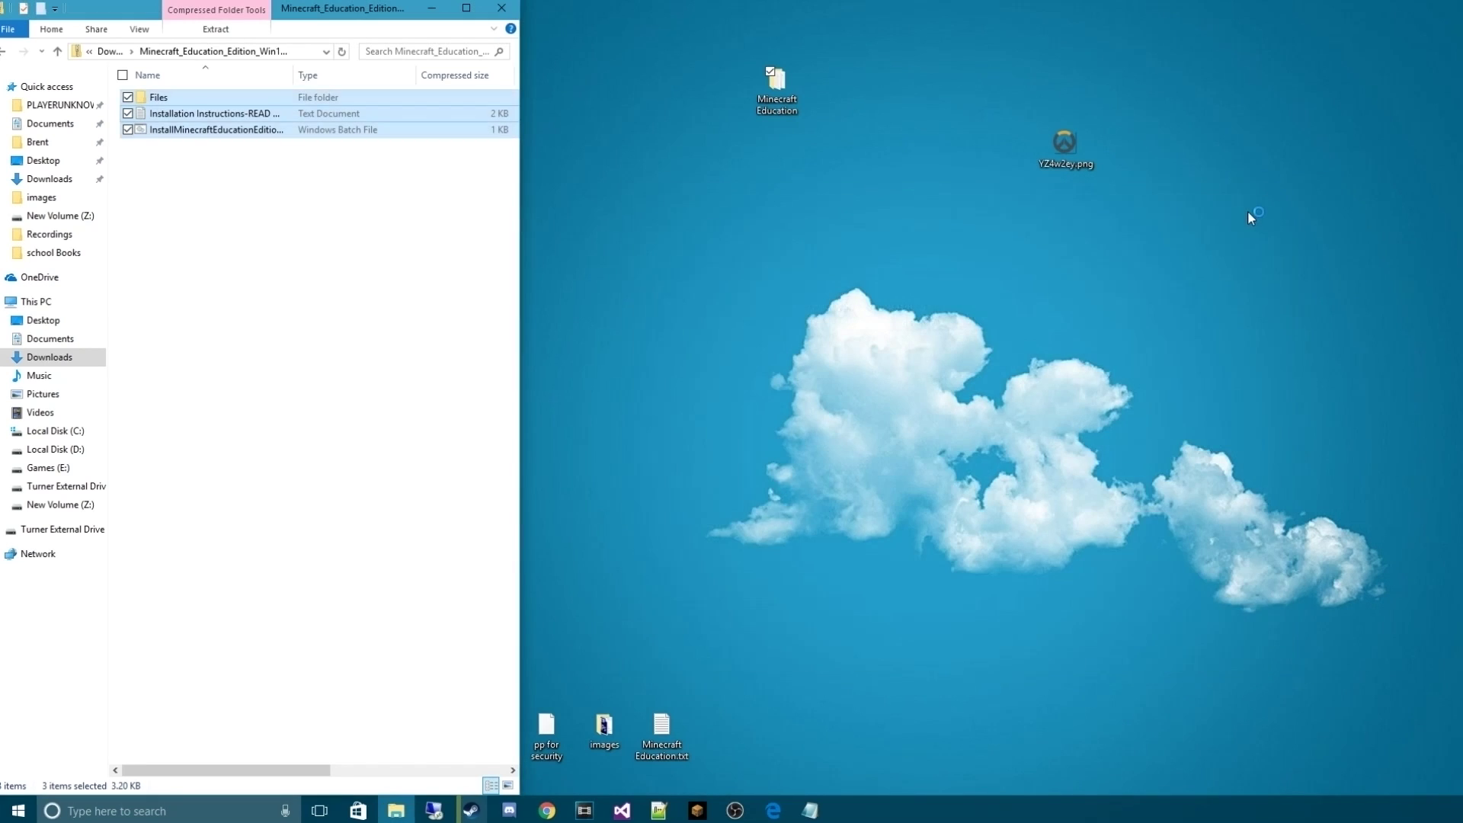
Drag Minecraft: Education Edition Beta from Most used into a new Start tile group
key(super)
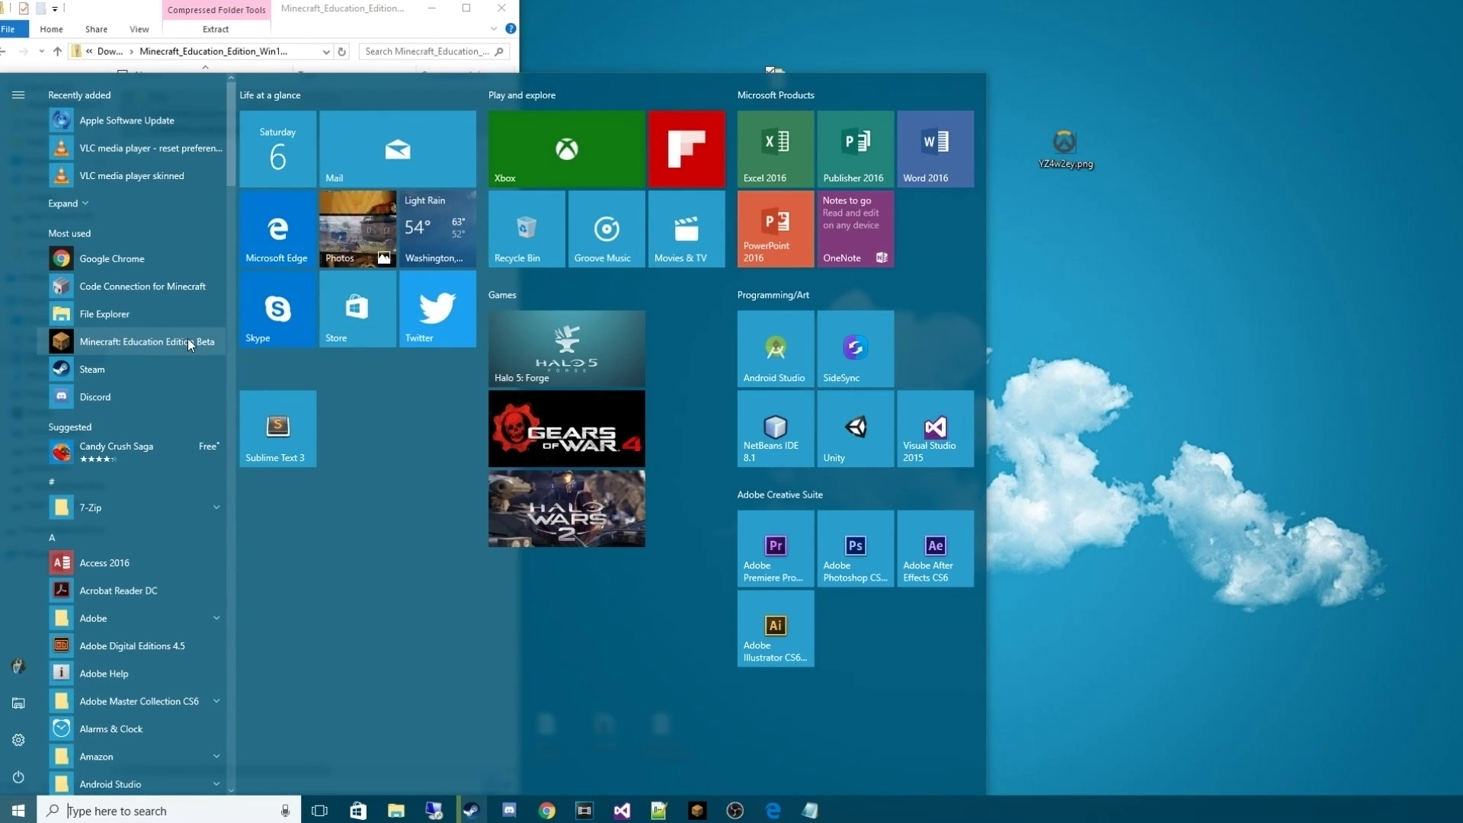
drag(171, 342, 256, 525)
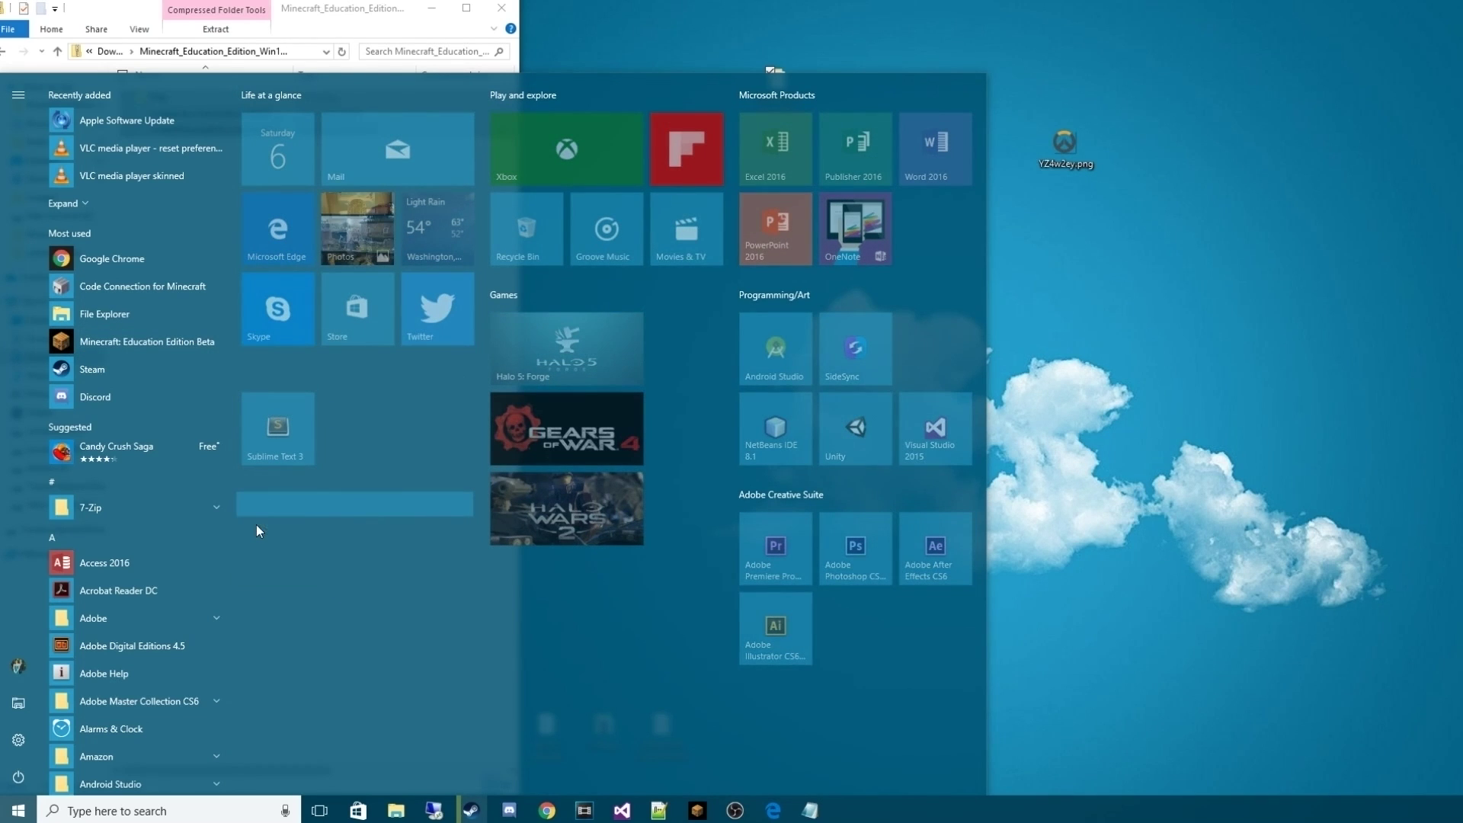
drag(257, 531, 272, 532)
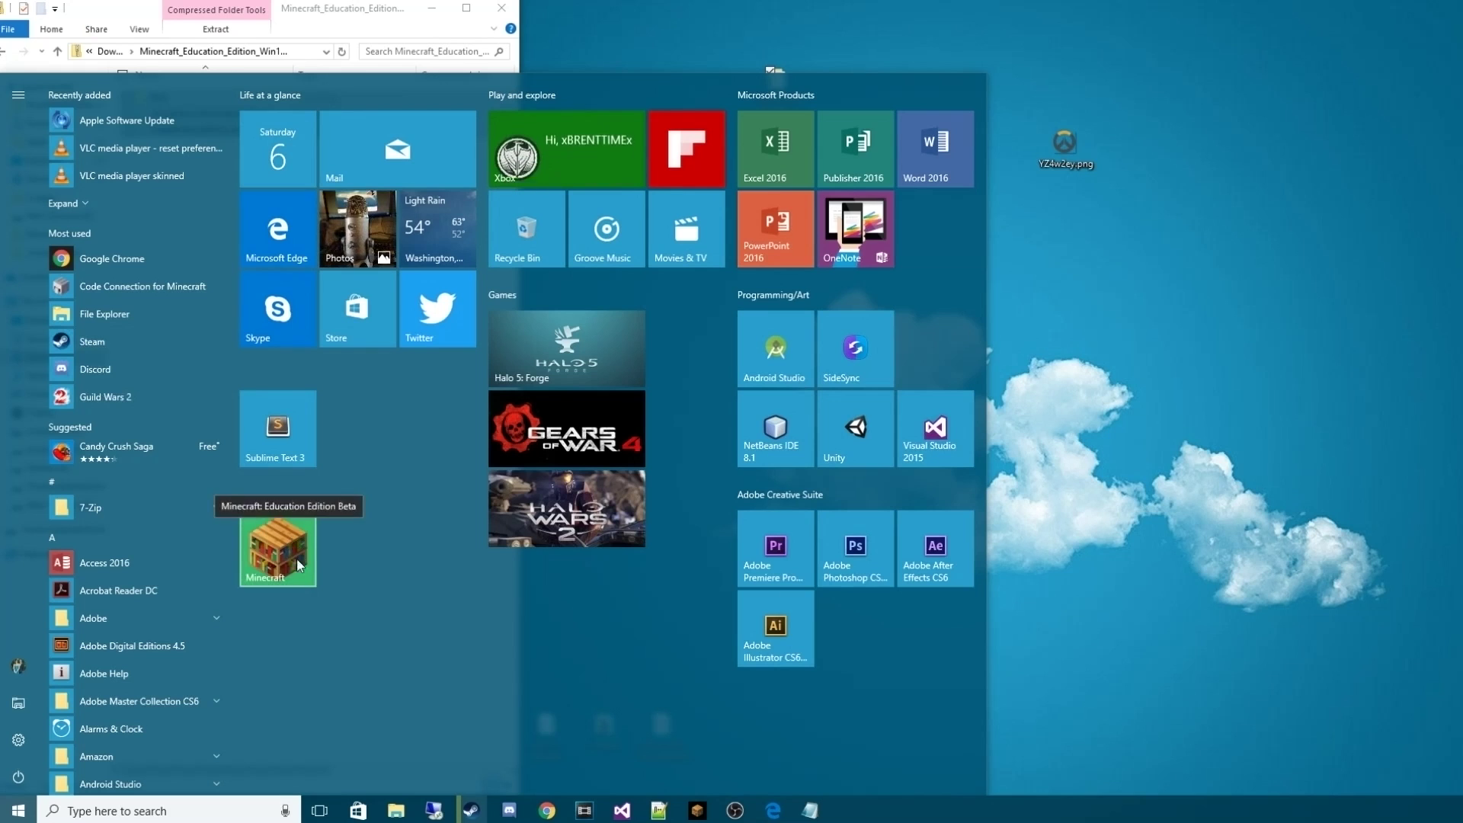
mouse_move(389, 485)
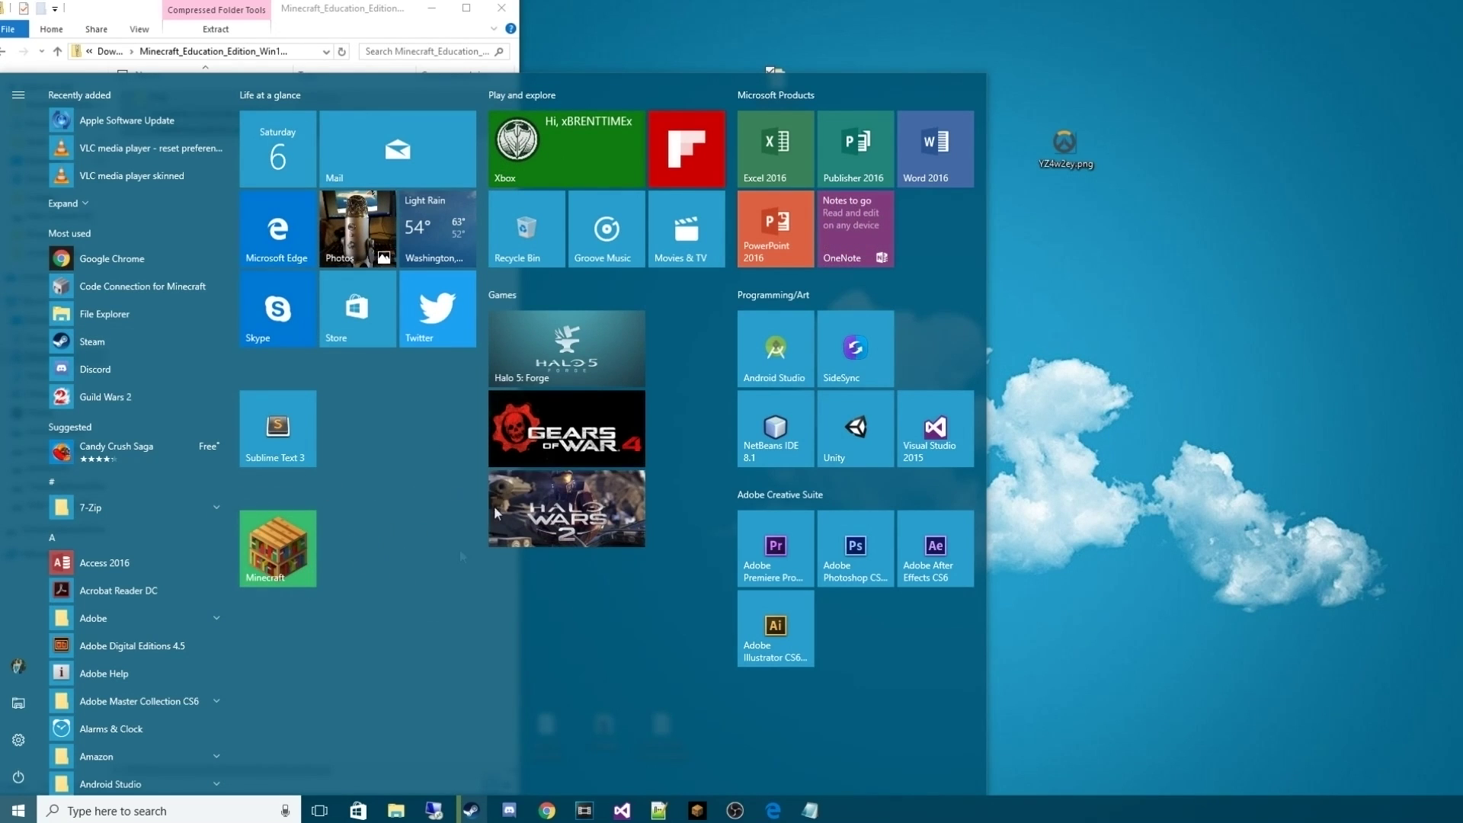
mouse_move(432, 523)
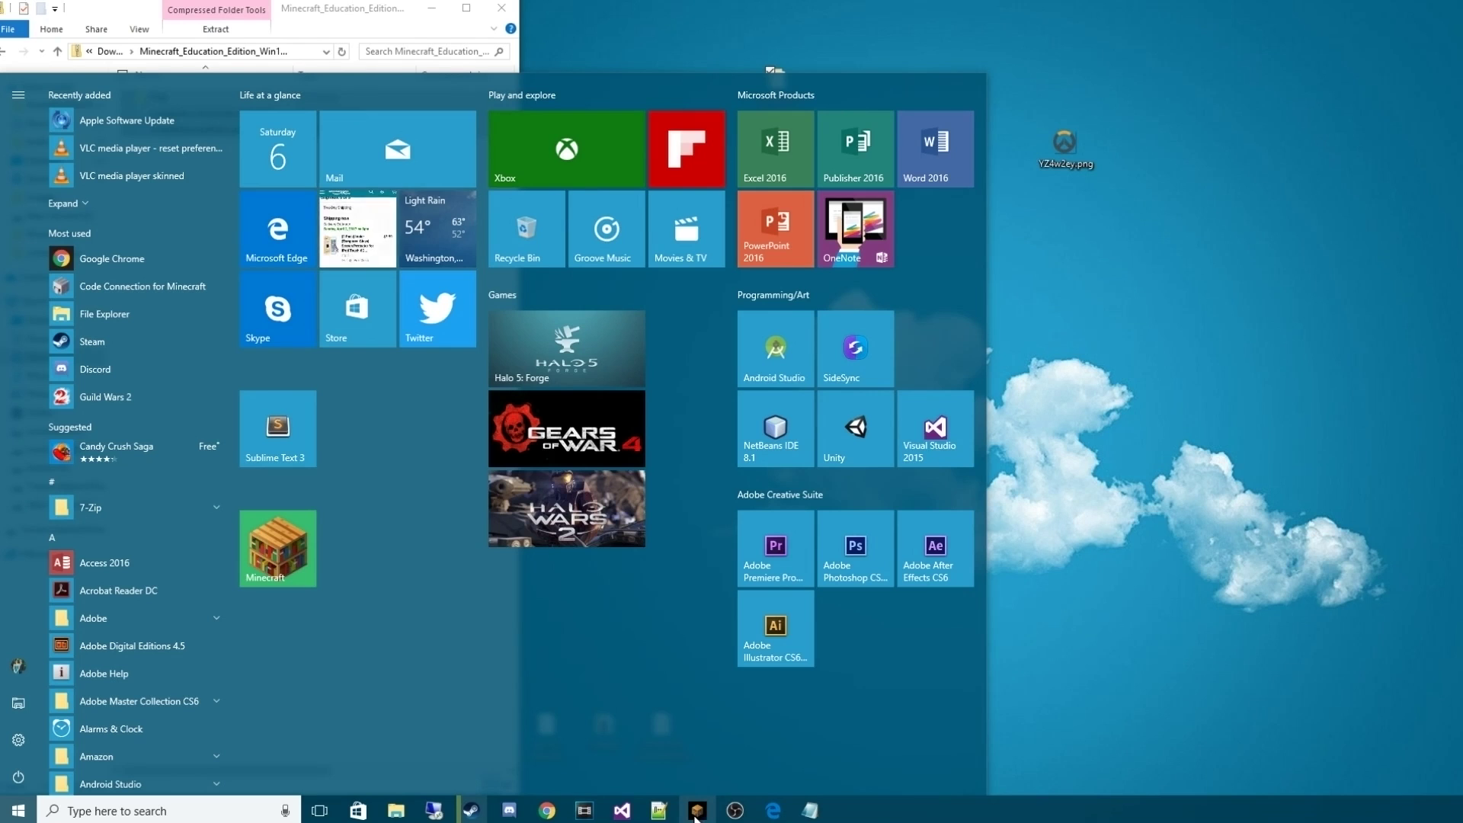
click(1164, 590)
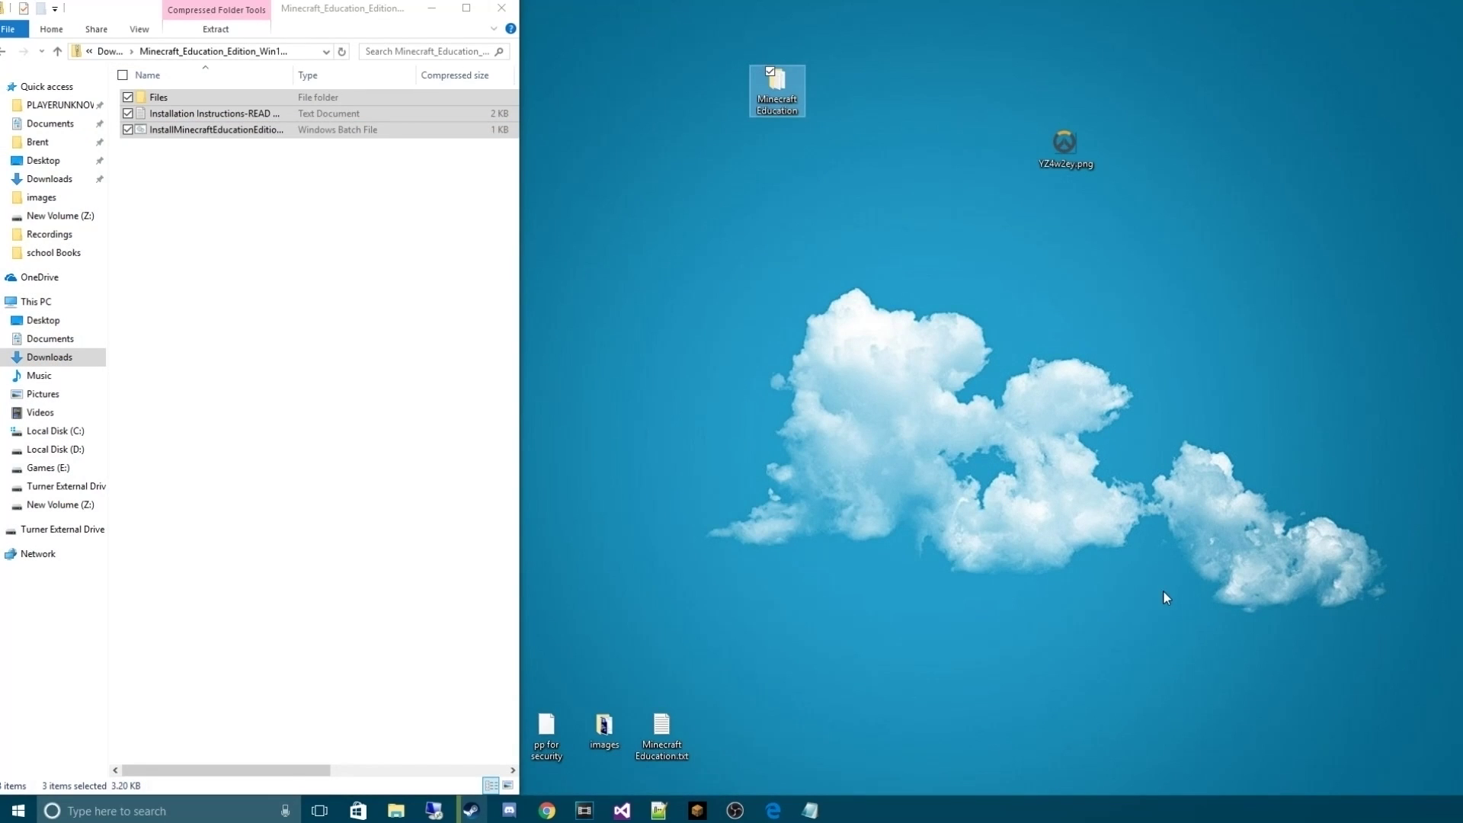
Open the Minecraft zip in Downloads and run codeconnection.msi
click(531, 352)
click(50, 178)
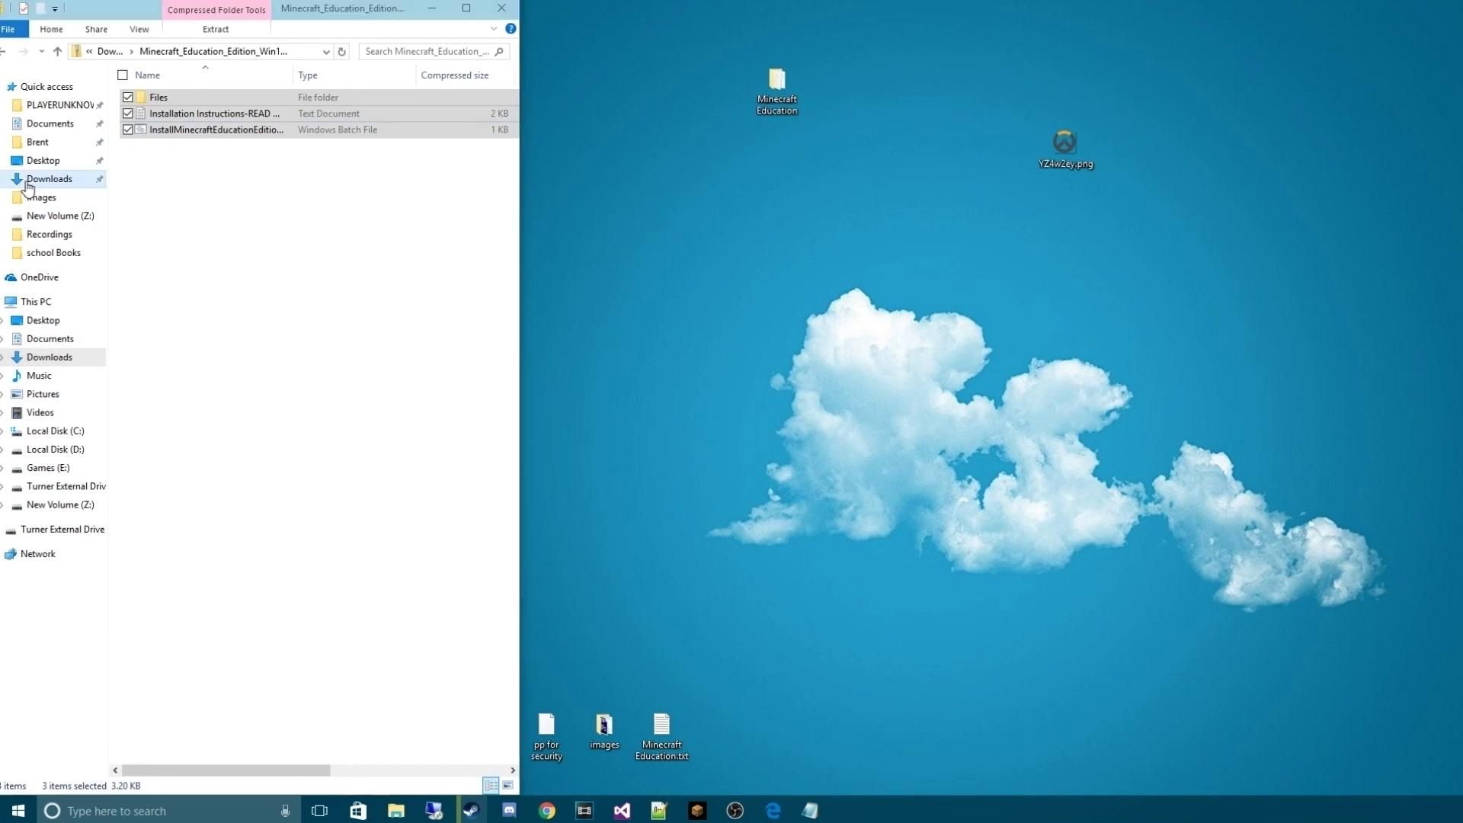
click(200, 212)
double_click(200, 214)
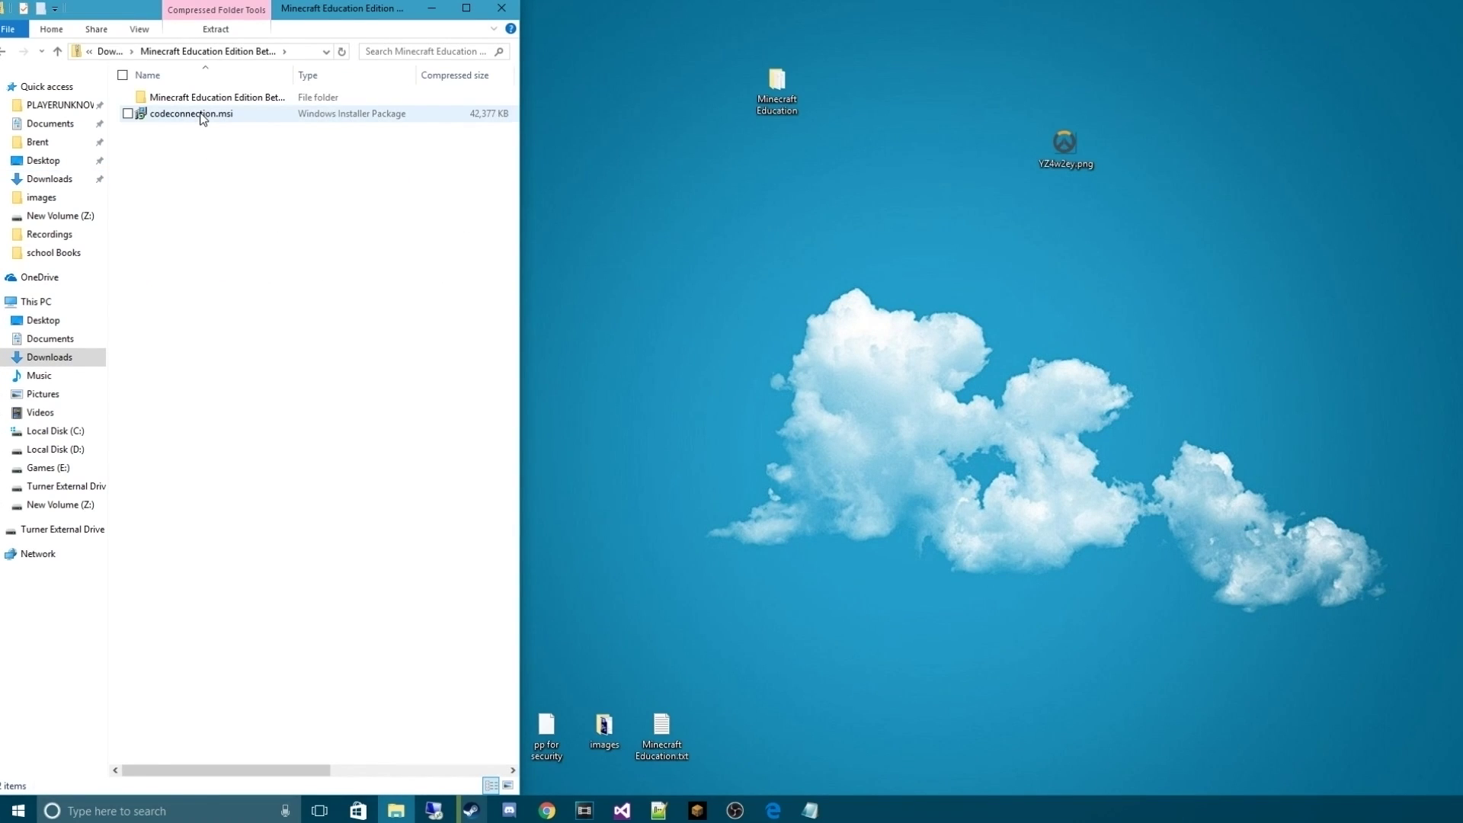
click(203, 119)
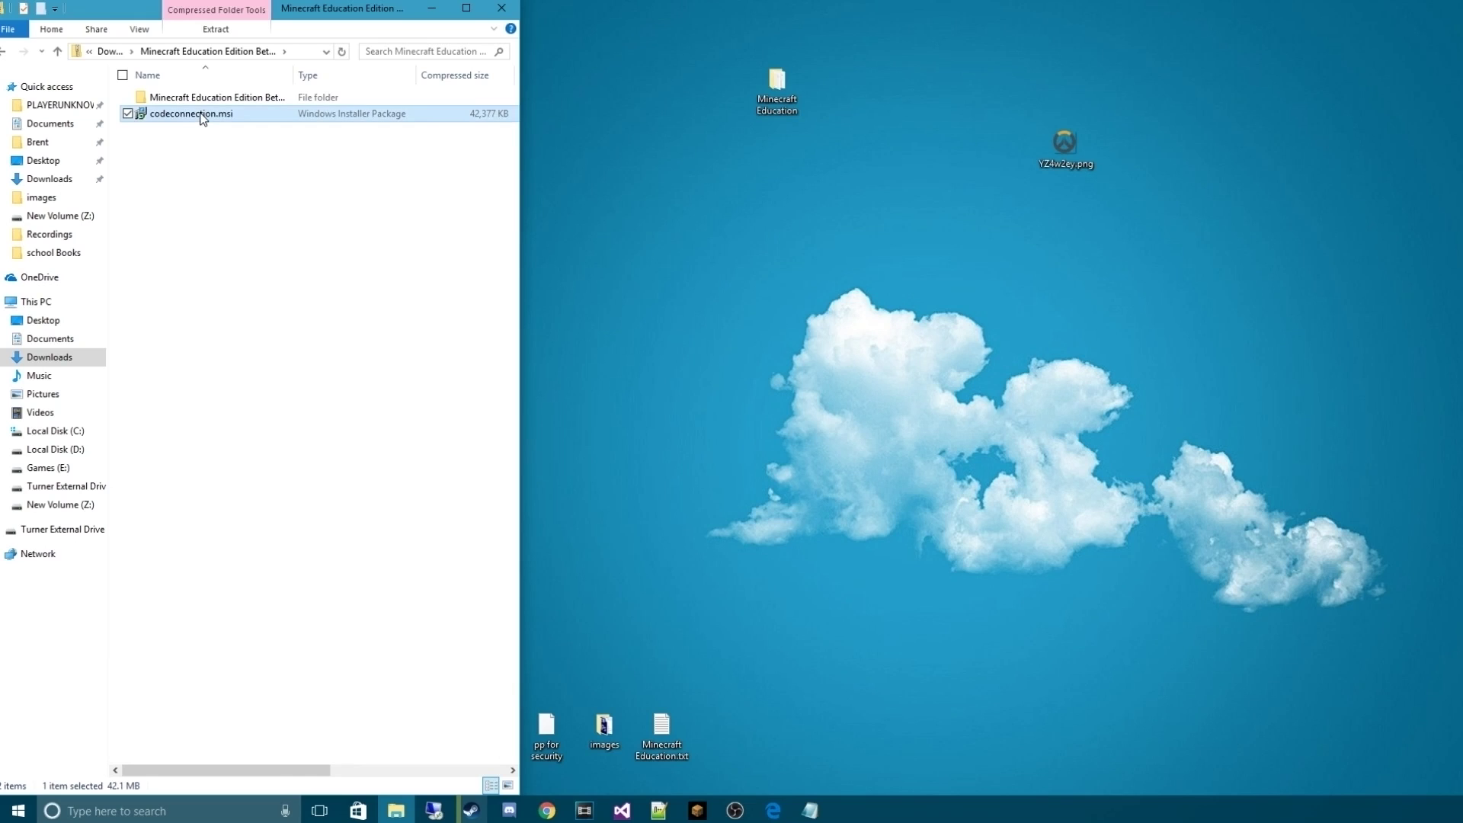
double_click(202, 115)
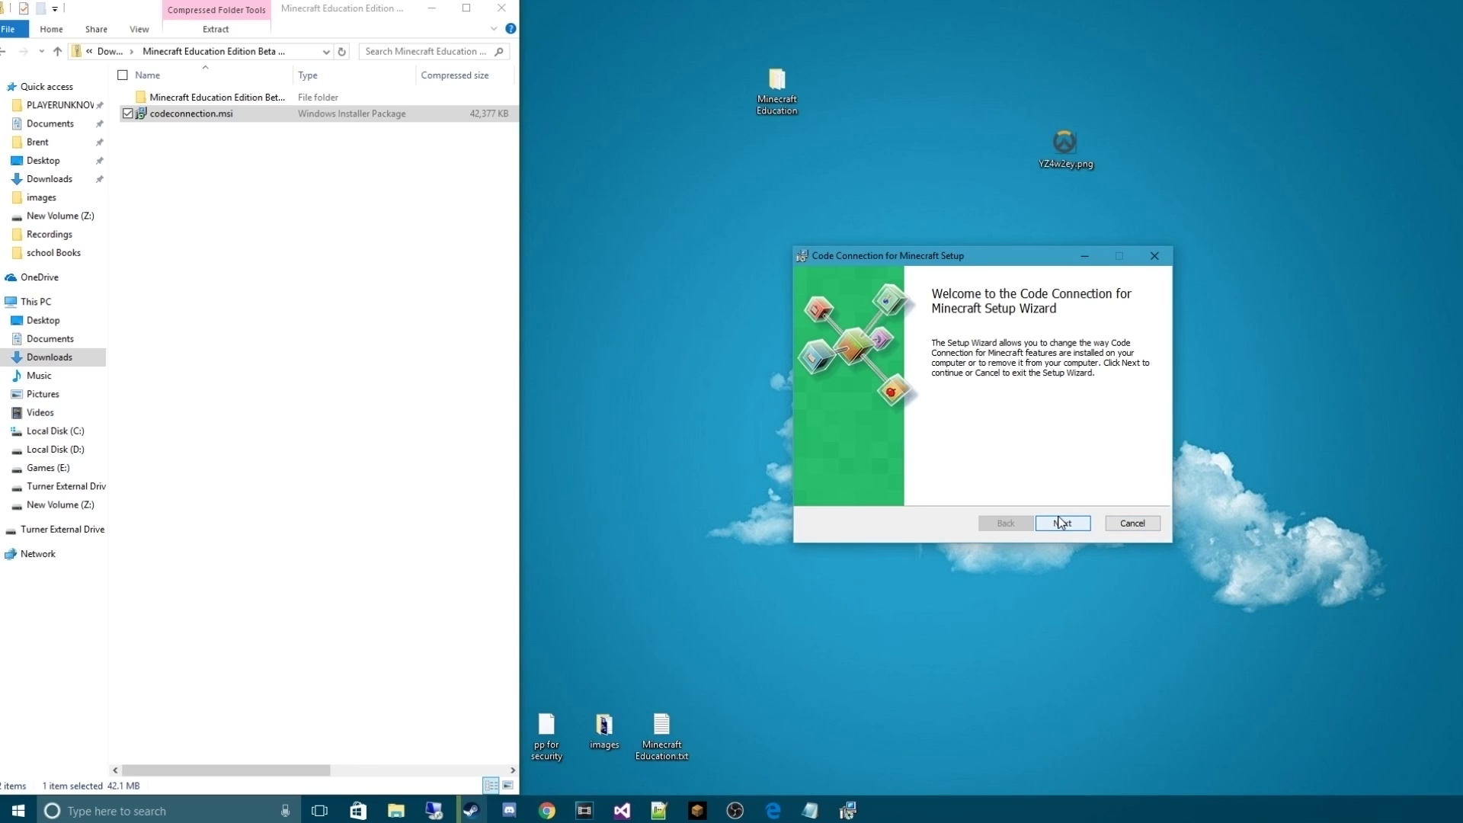
Cancel the Code Connection setup wizard and minimize File Explorer
click(1059, 529)
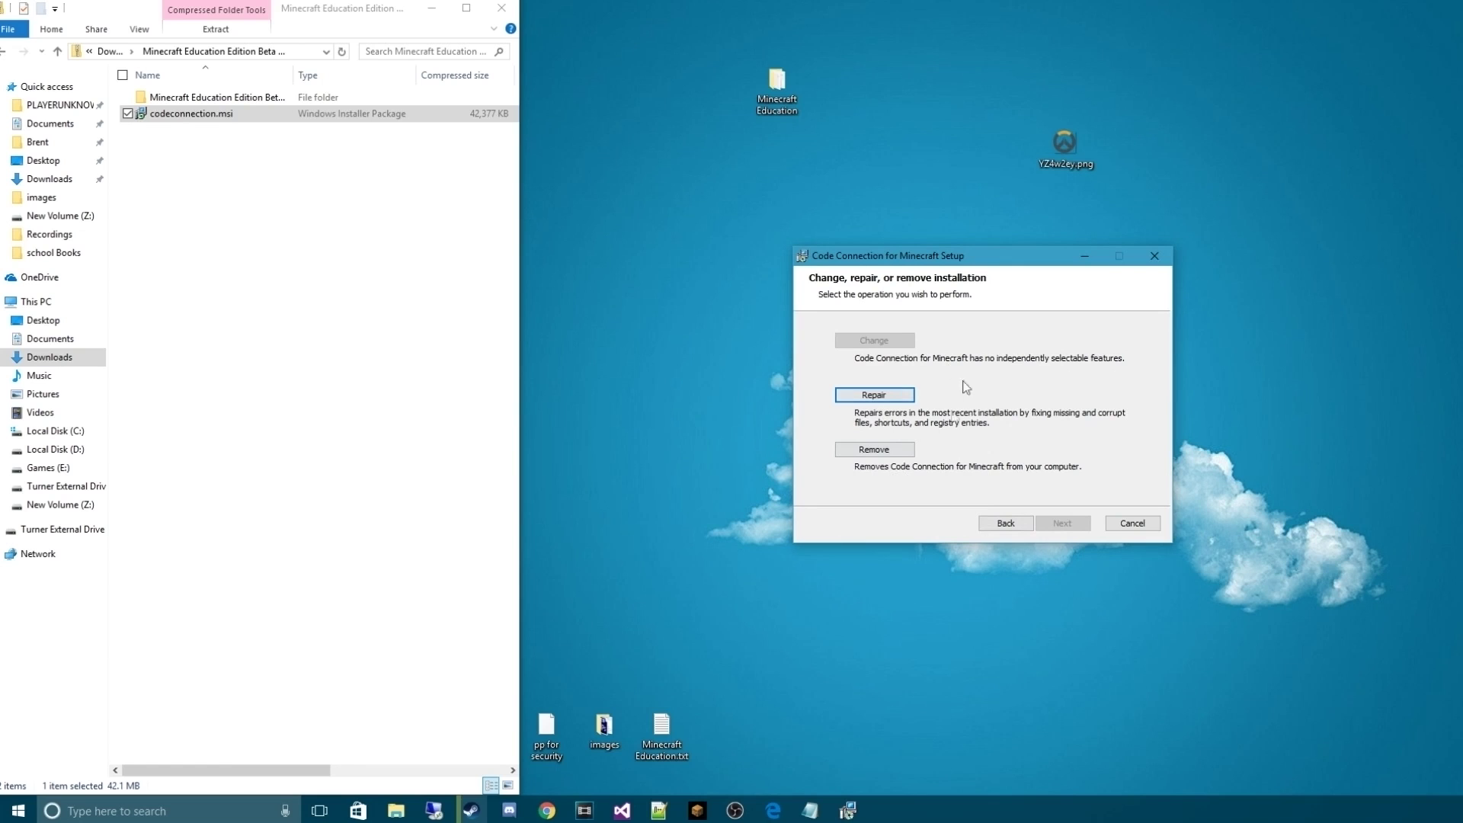
click(1132, 524)
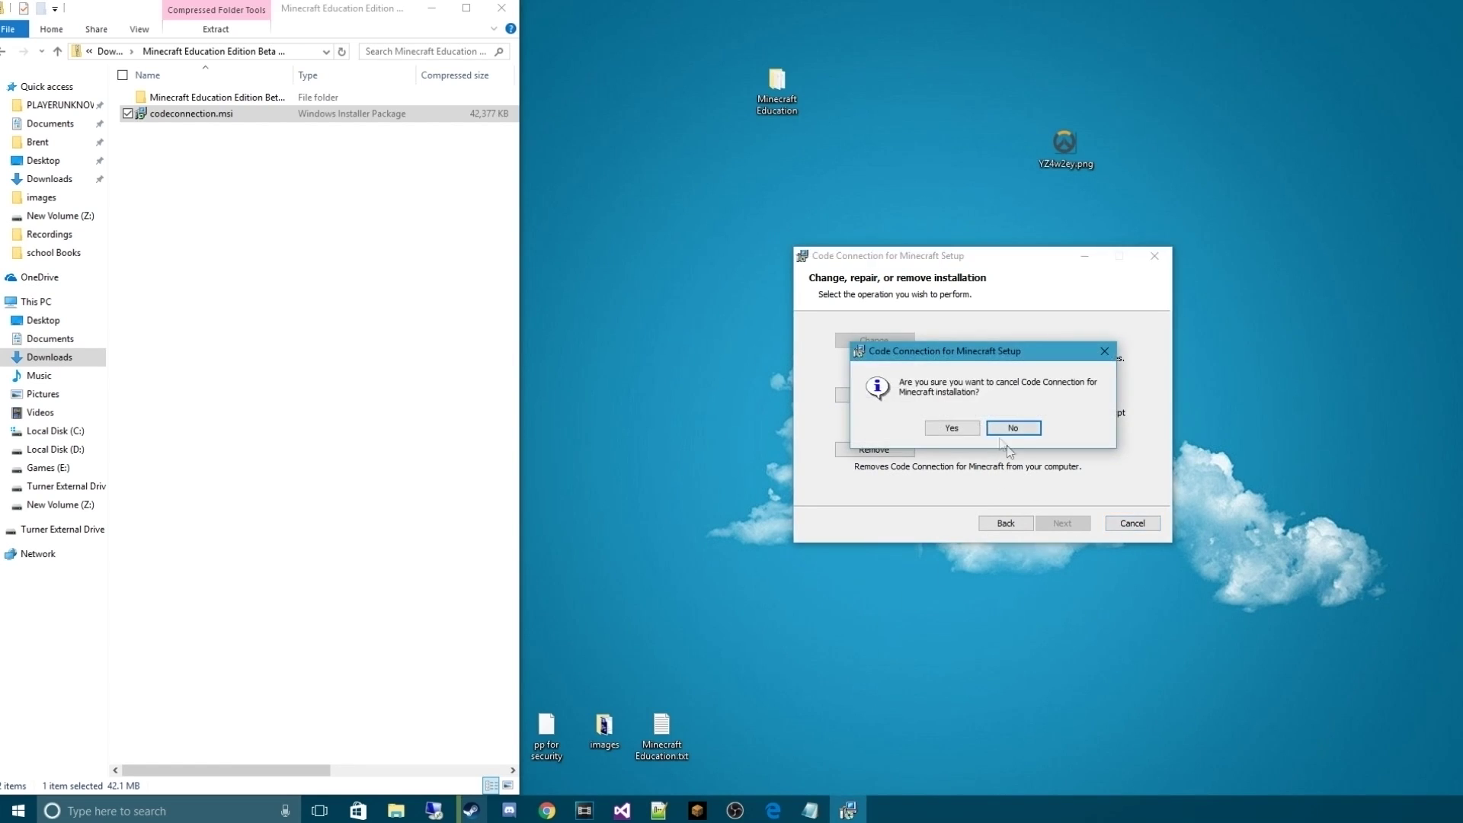
click(952, 431)
click(1041, 519)
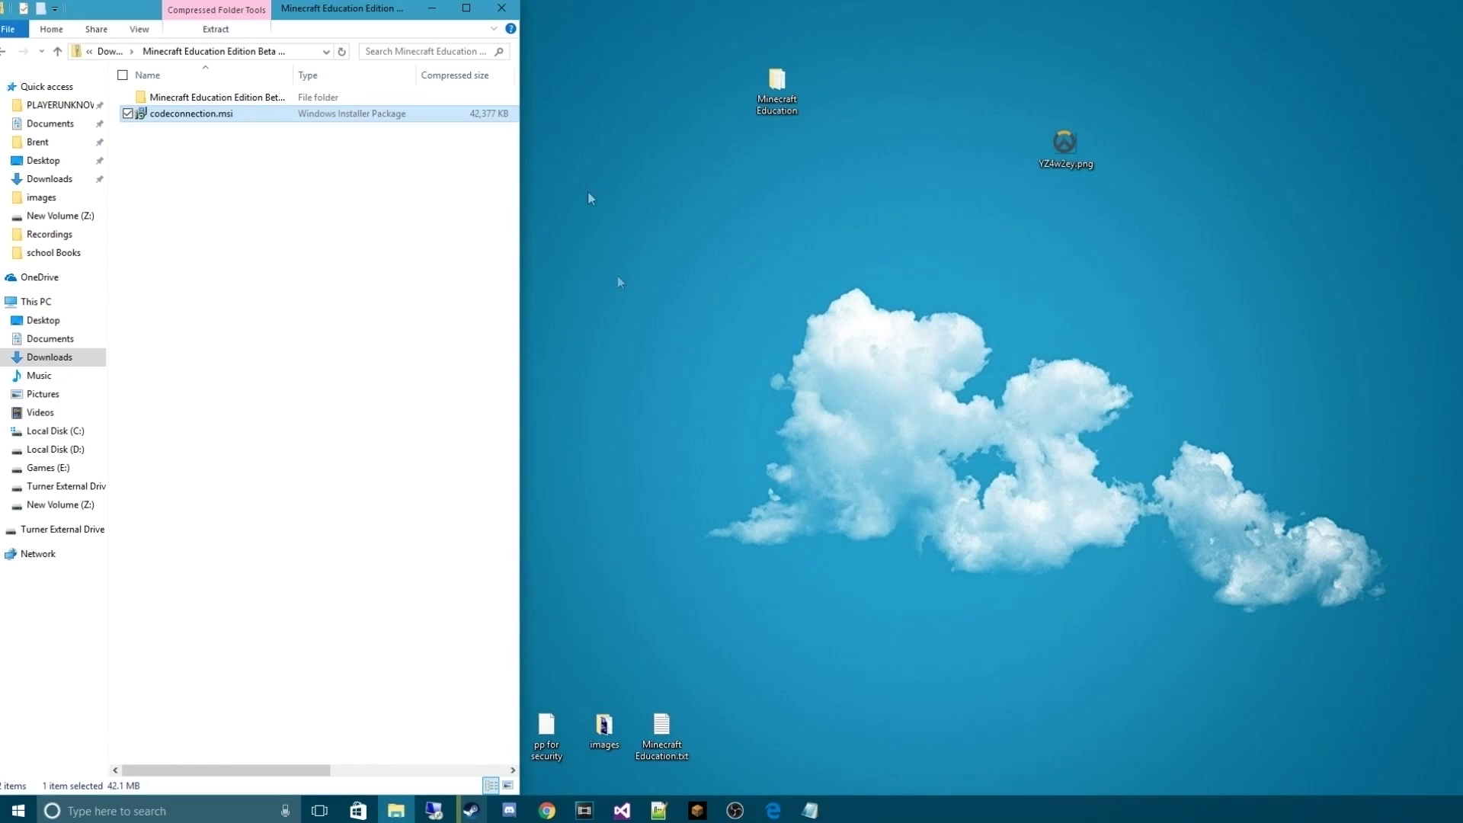
click(428, 11)
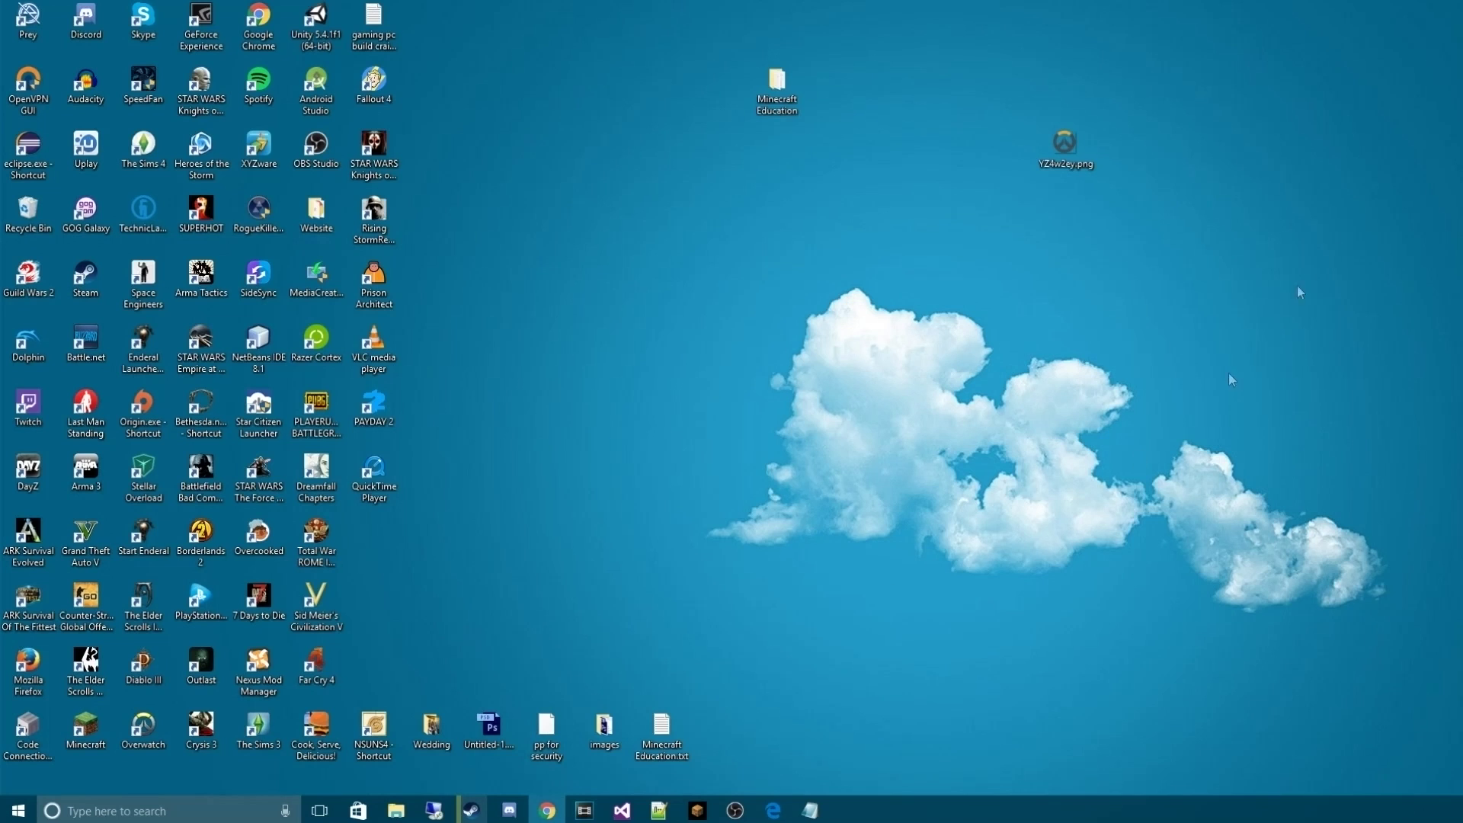
Pin Code Connection for Minecraft from Most used among the Start tiles
key(super)
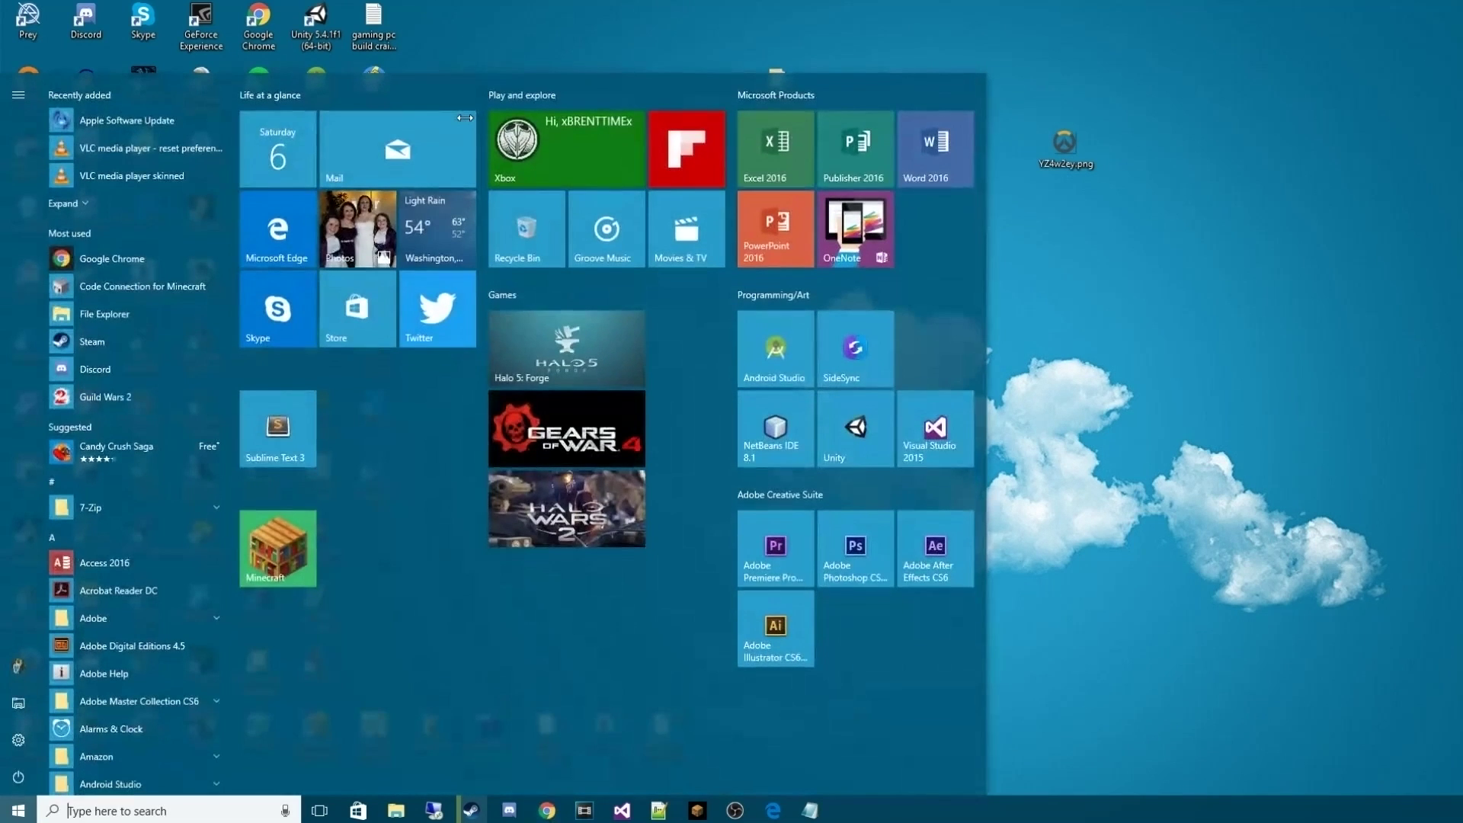
text(c)
key(BackSpace)
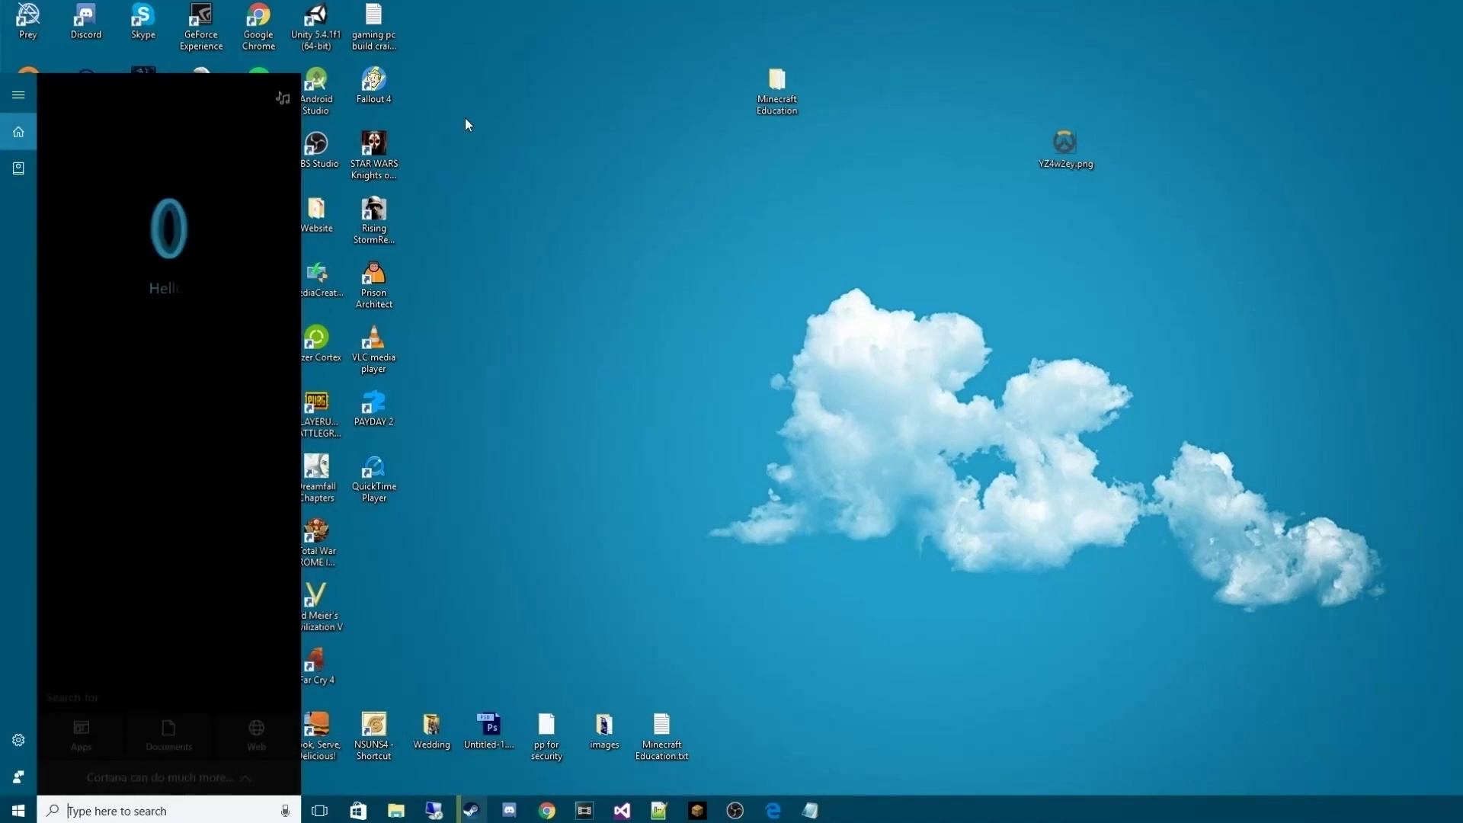
key(Escape)
key(super)
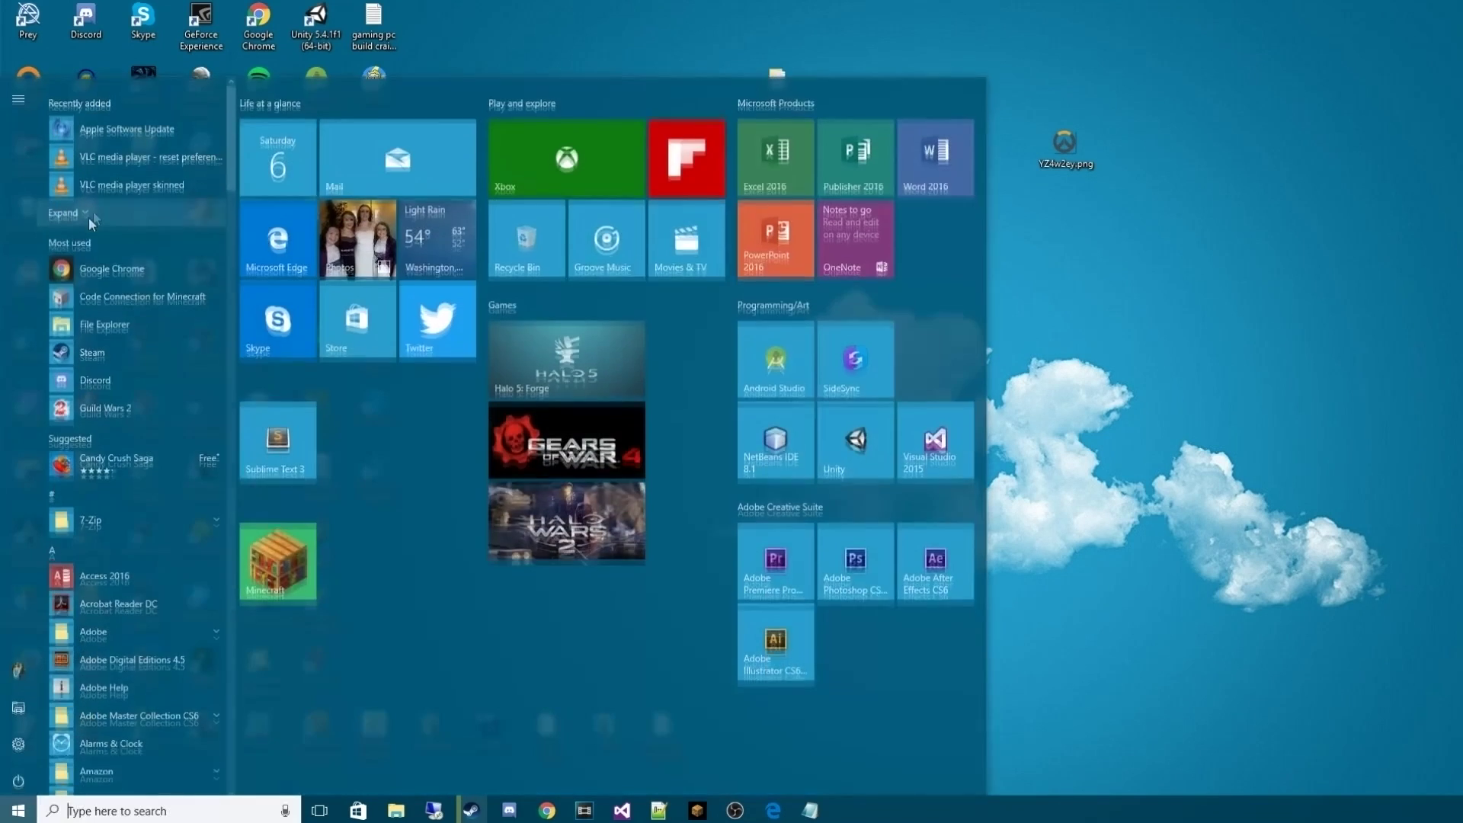
drag(120, 297, 354, 556)
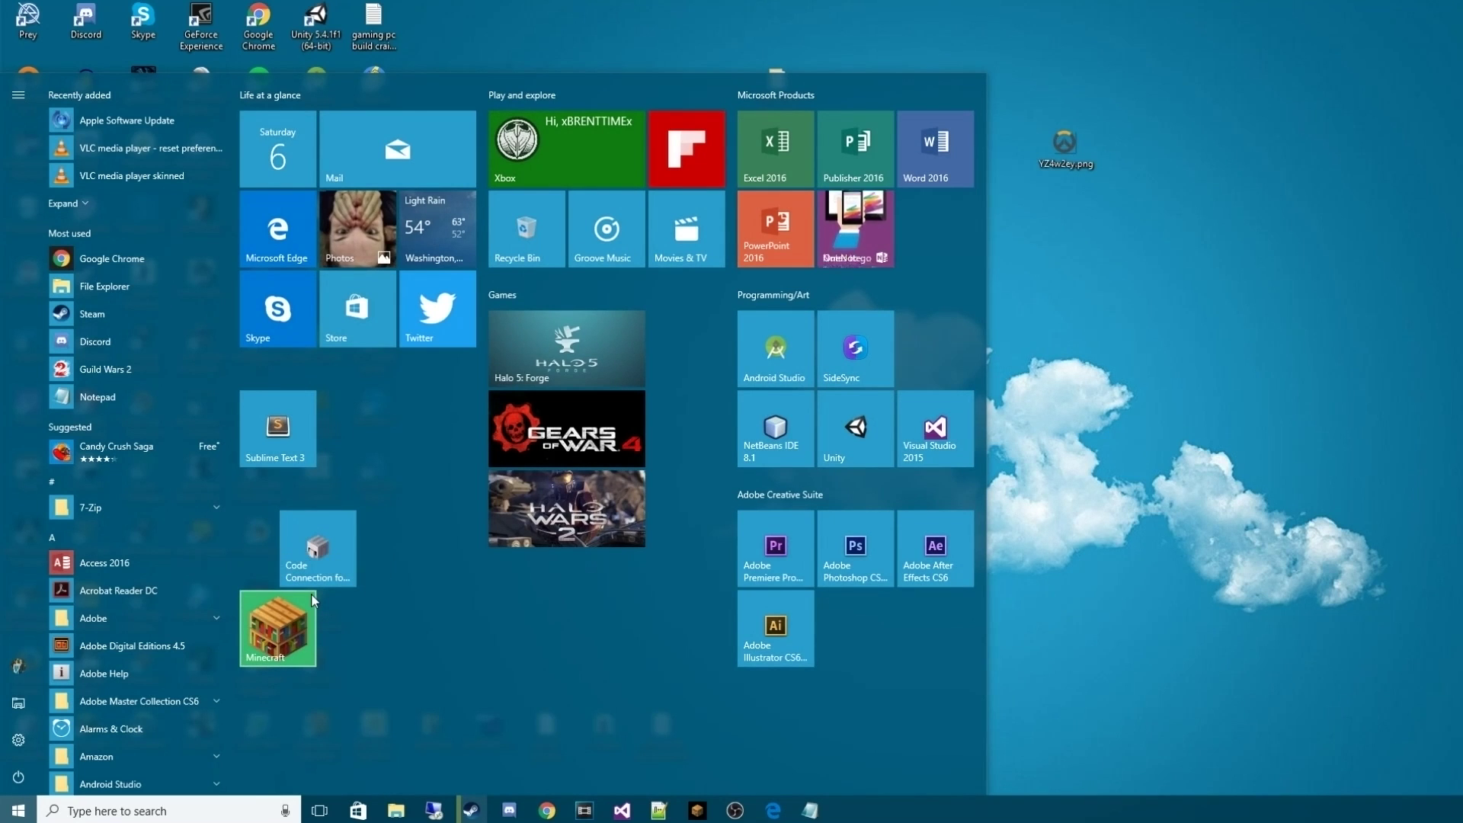
Search for 'co' from the taskbar, then close the search results and Start menu
click(74, 811)
text(c)
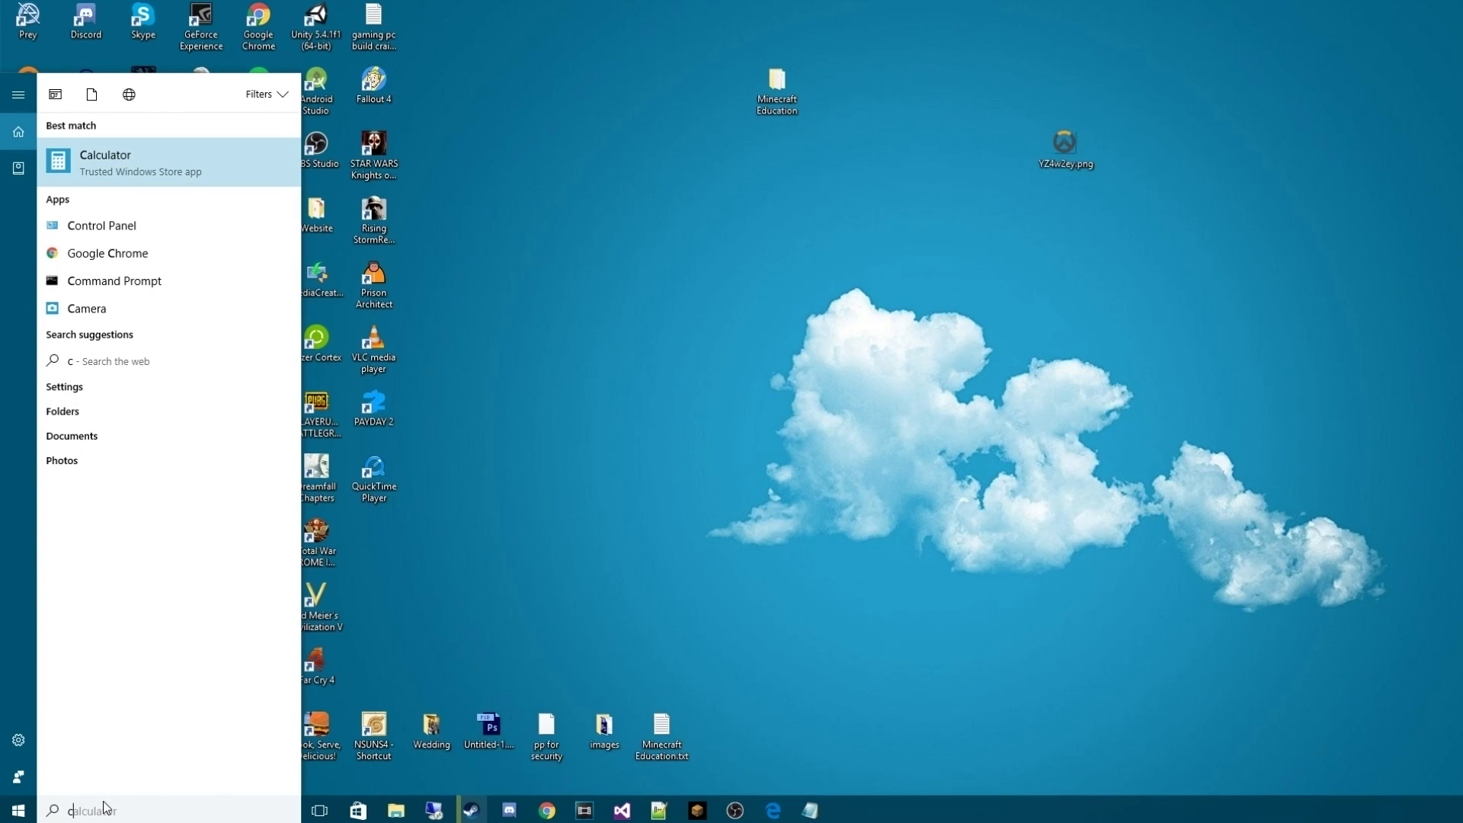
click(437, 640)
click(18, 810)
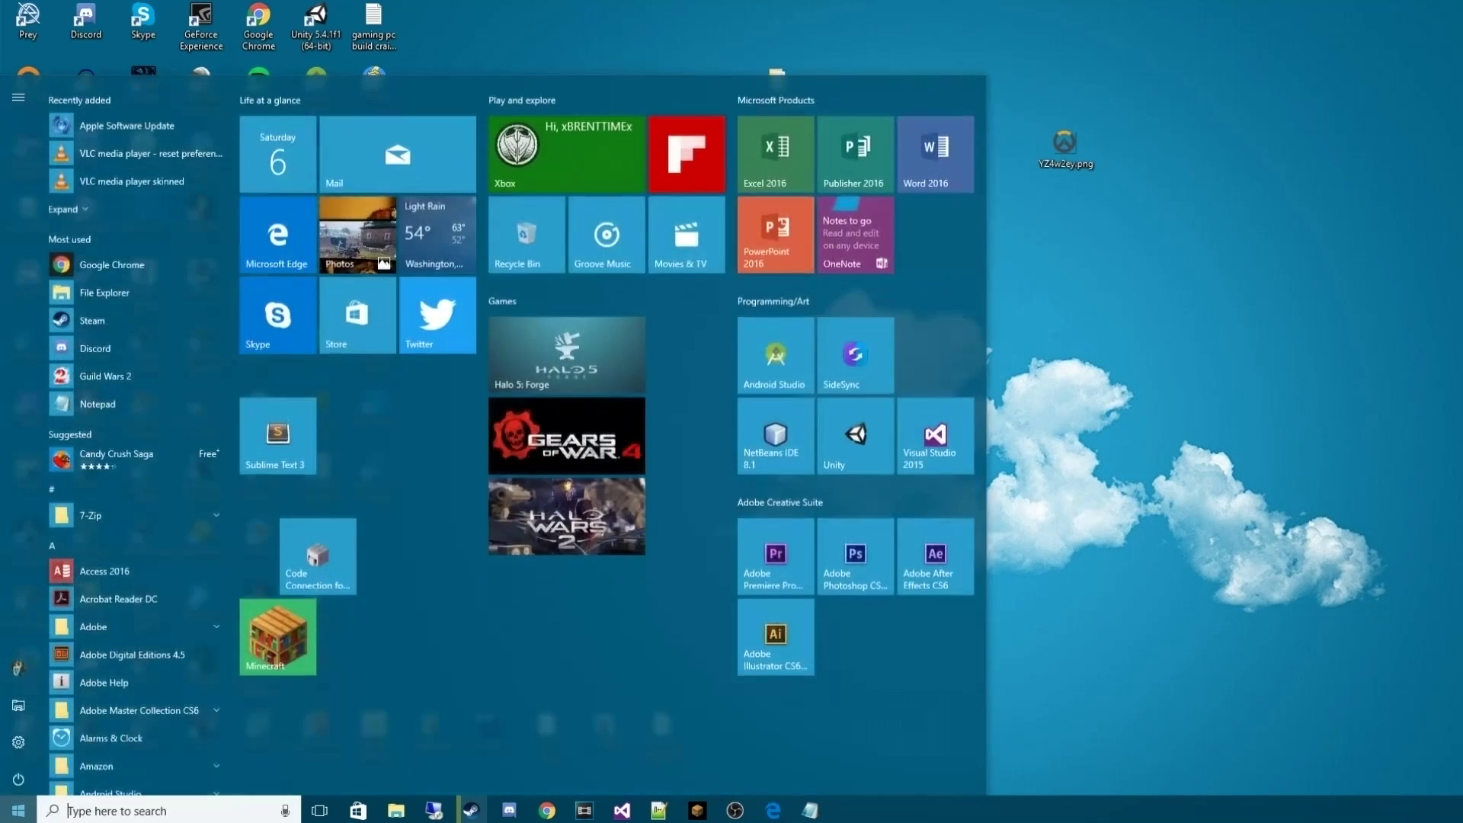
text(co)
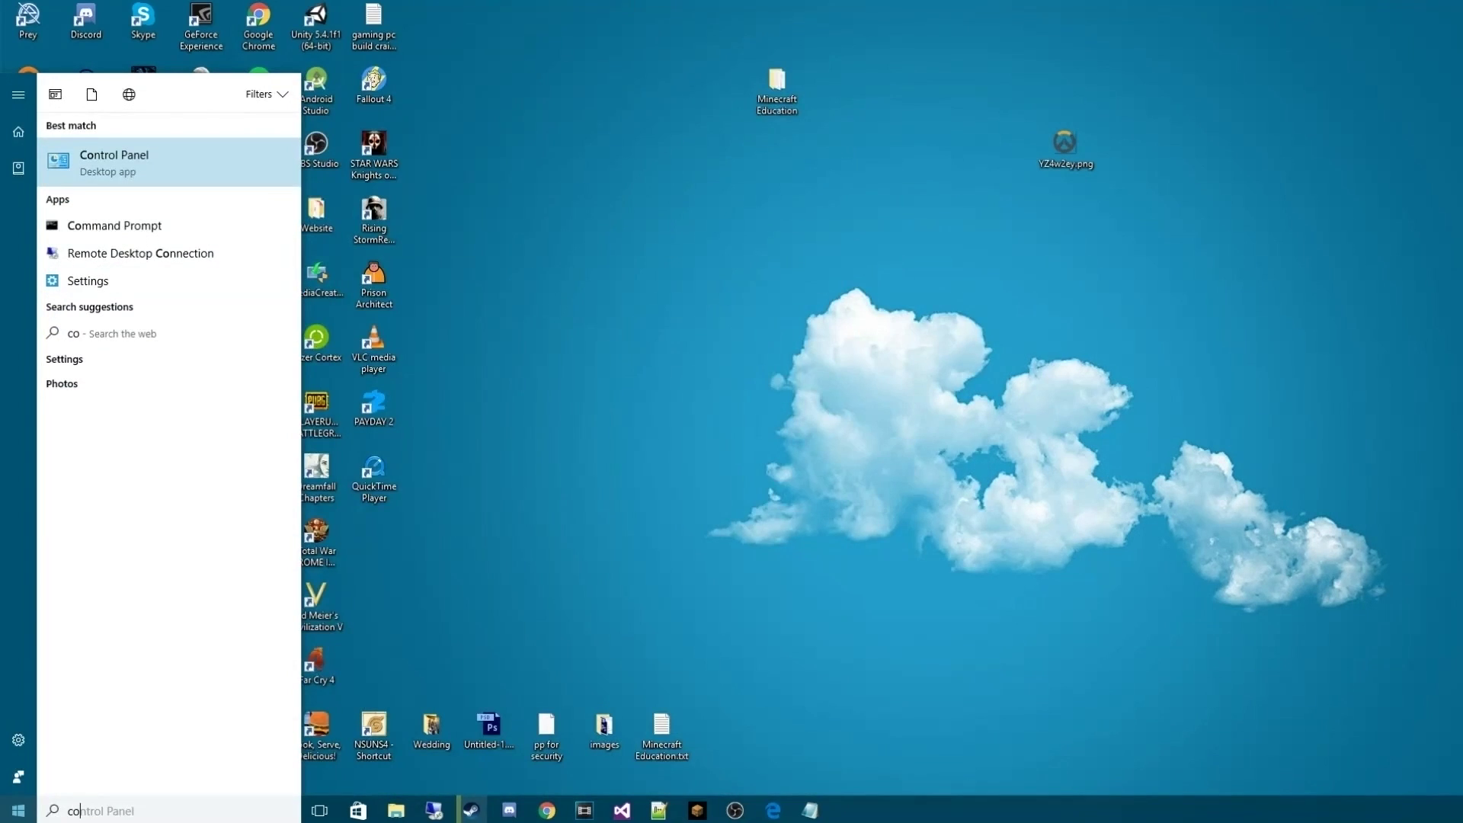
click(365, 696)
key(super)
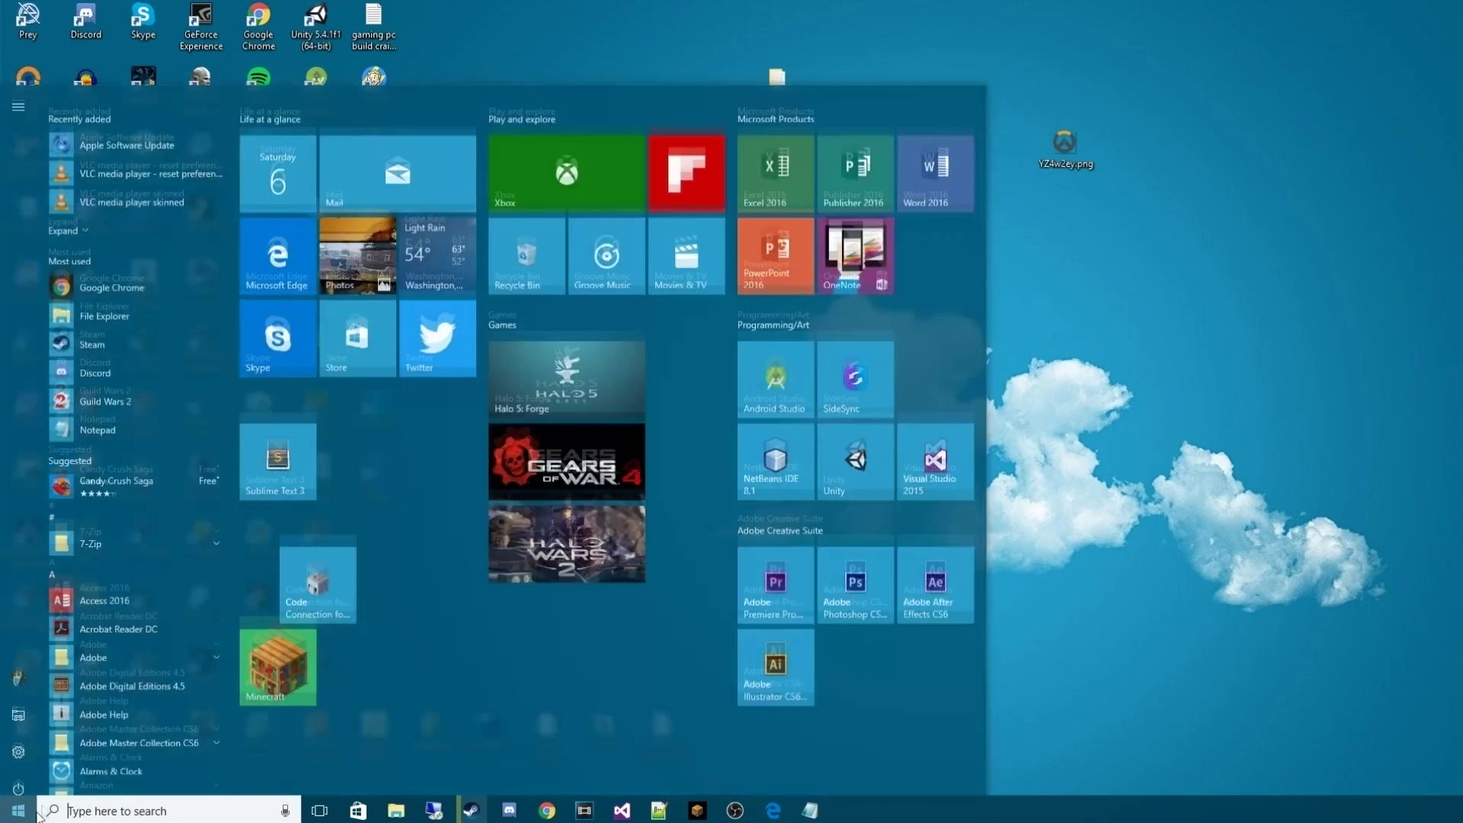
key(super)
Move the Code Connection shortcut to mid-desktop and launch Minecraft: Education Edition
drag(27, 728, 1021, 286)
drag(936, 243, 1106, 237)
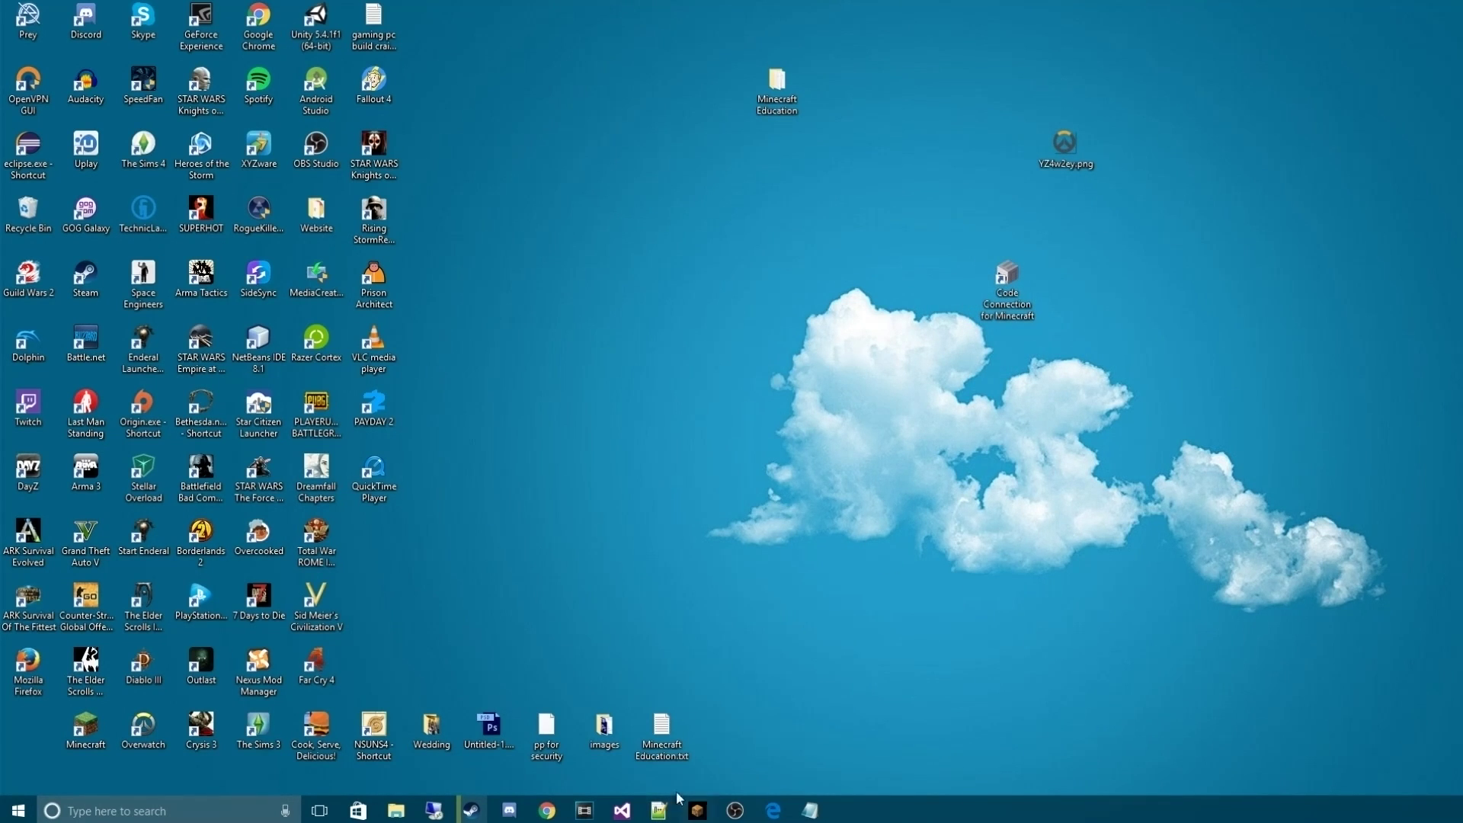
click(713, 812)
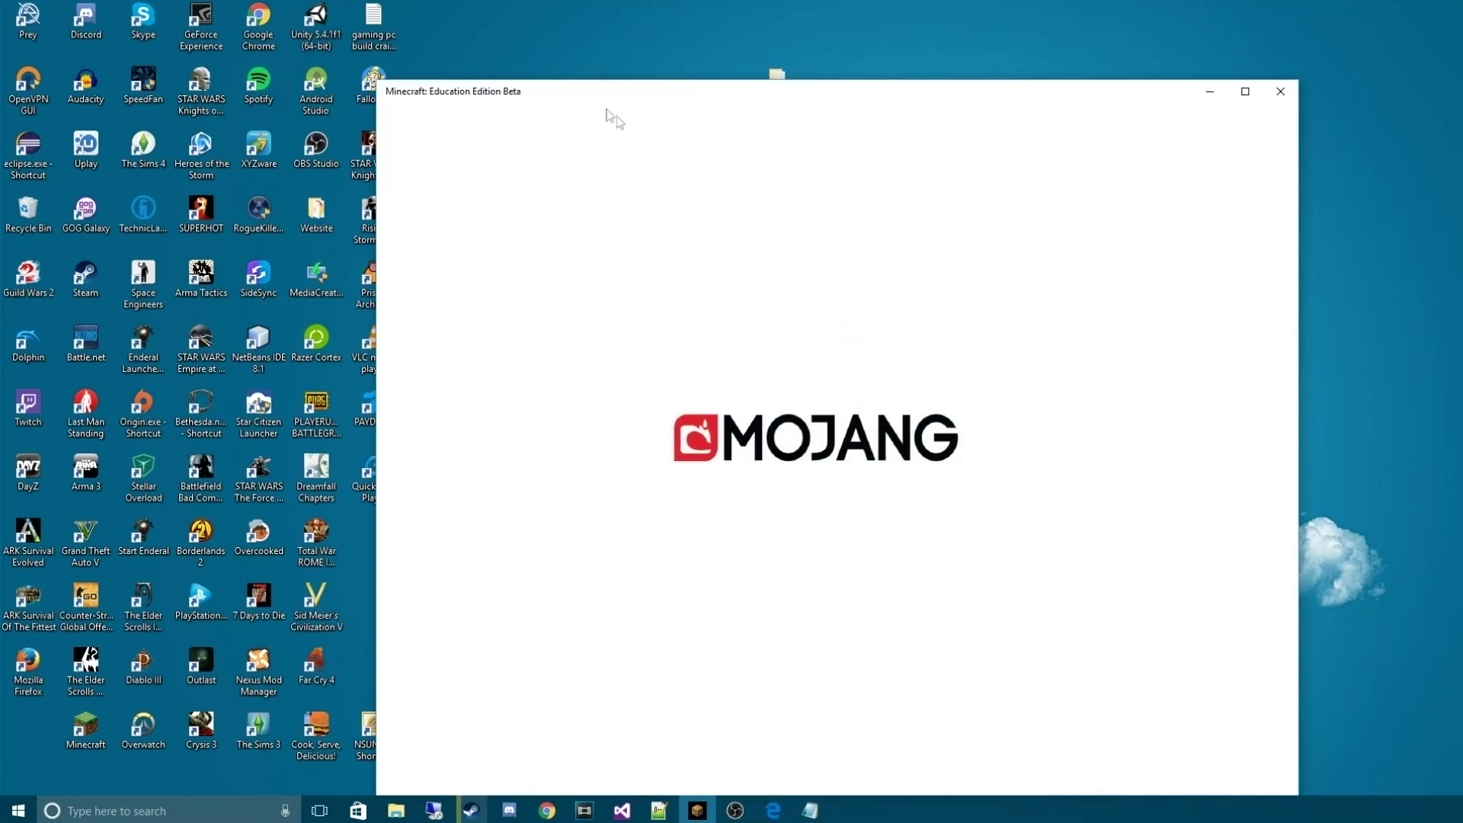
Place Minecraft at the upper left and open Code Connection on the right
drag(593, 99, 223, 47)
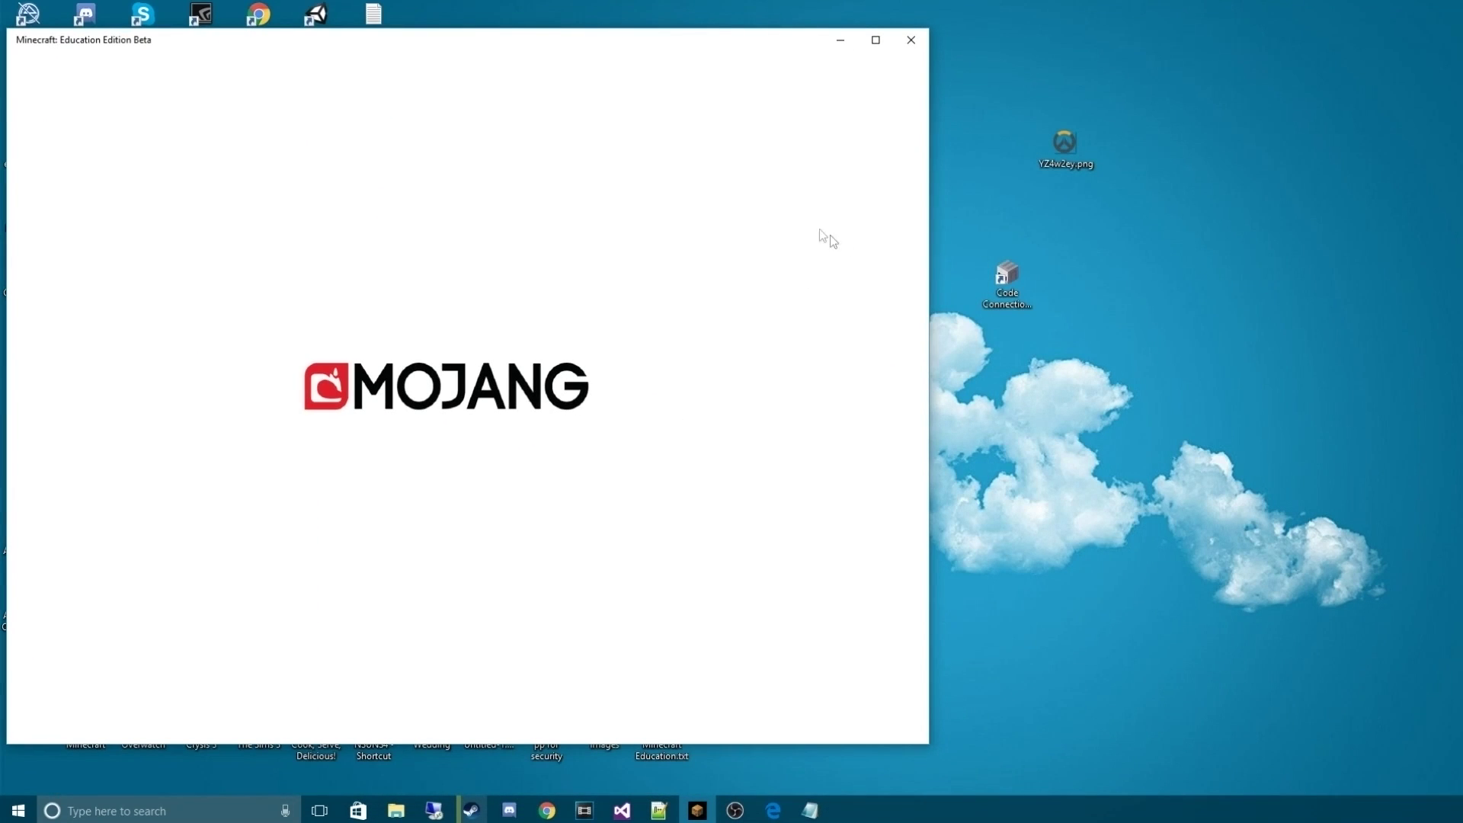
double_click(1018, 273)
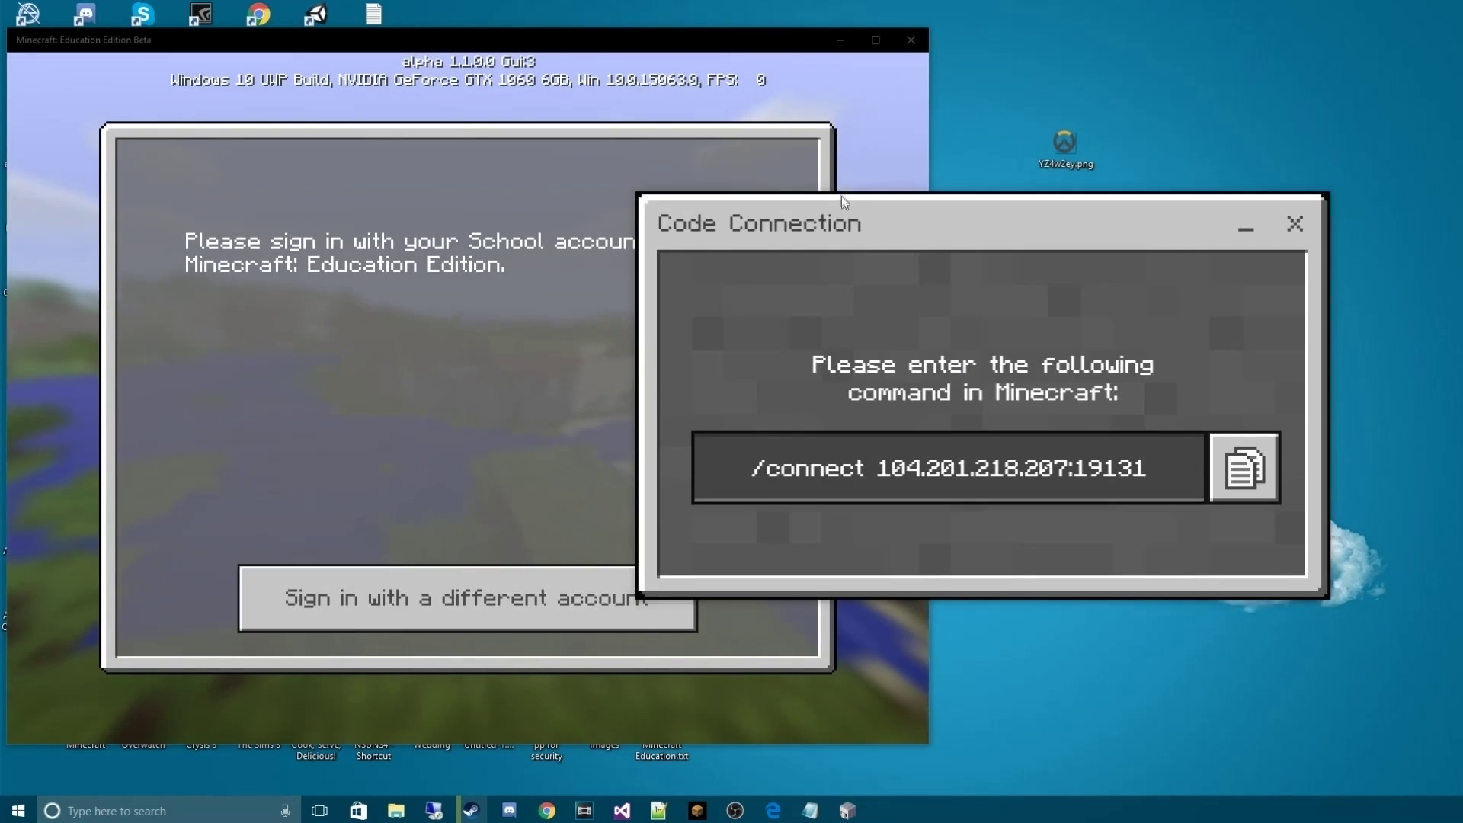
drag(841, 195, 1235, 205)
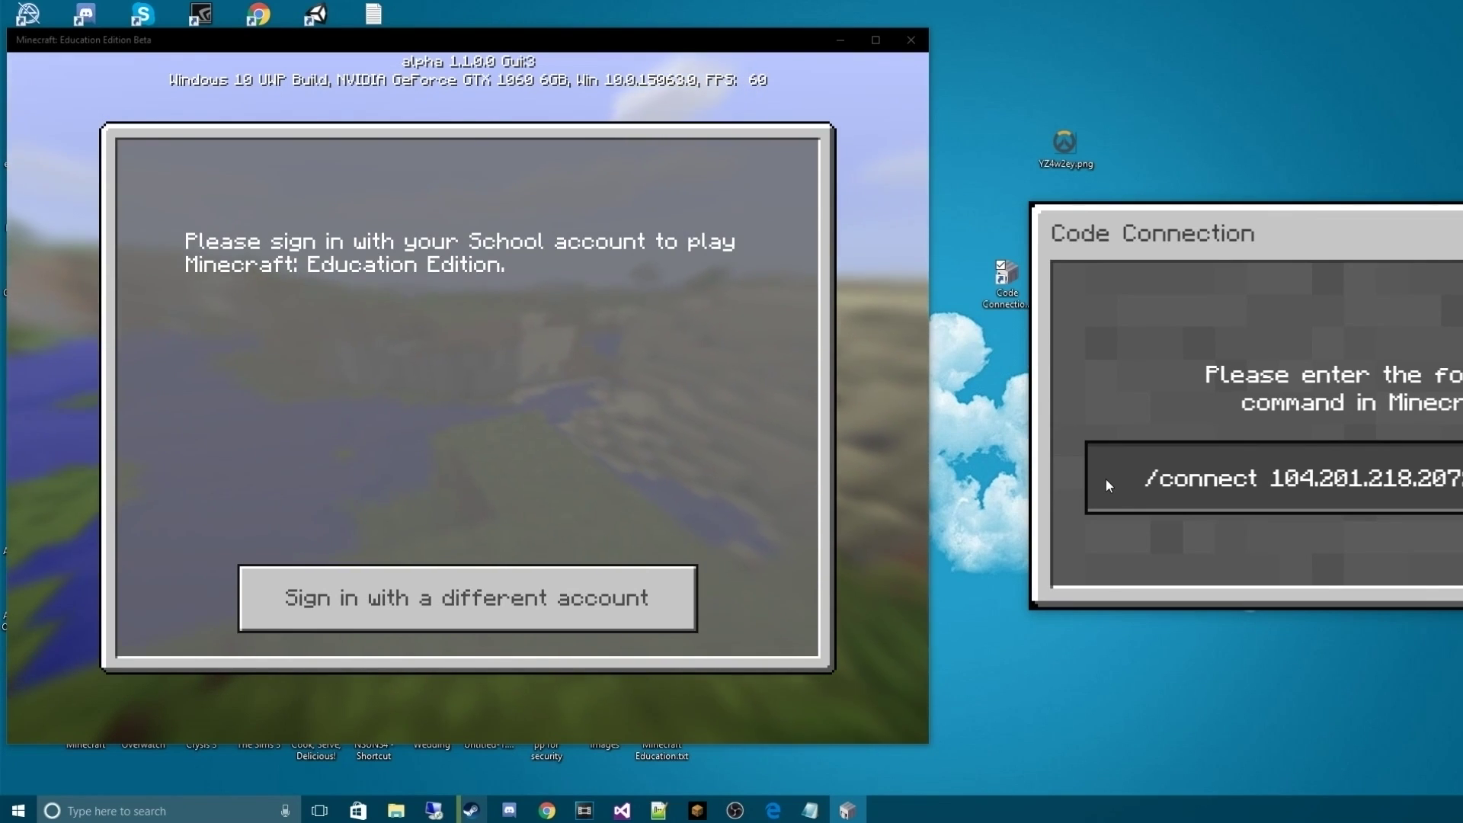
Copy the account e-mail line from Notepad, then minimize Notepad
click(810, 809)
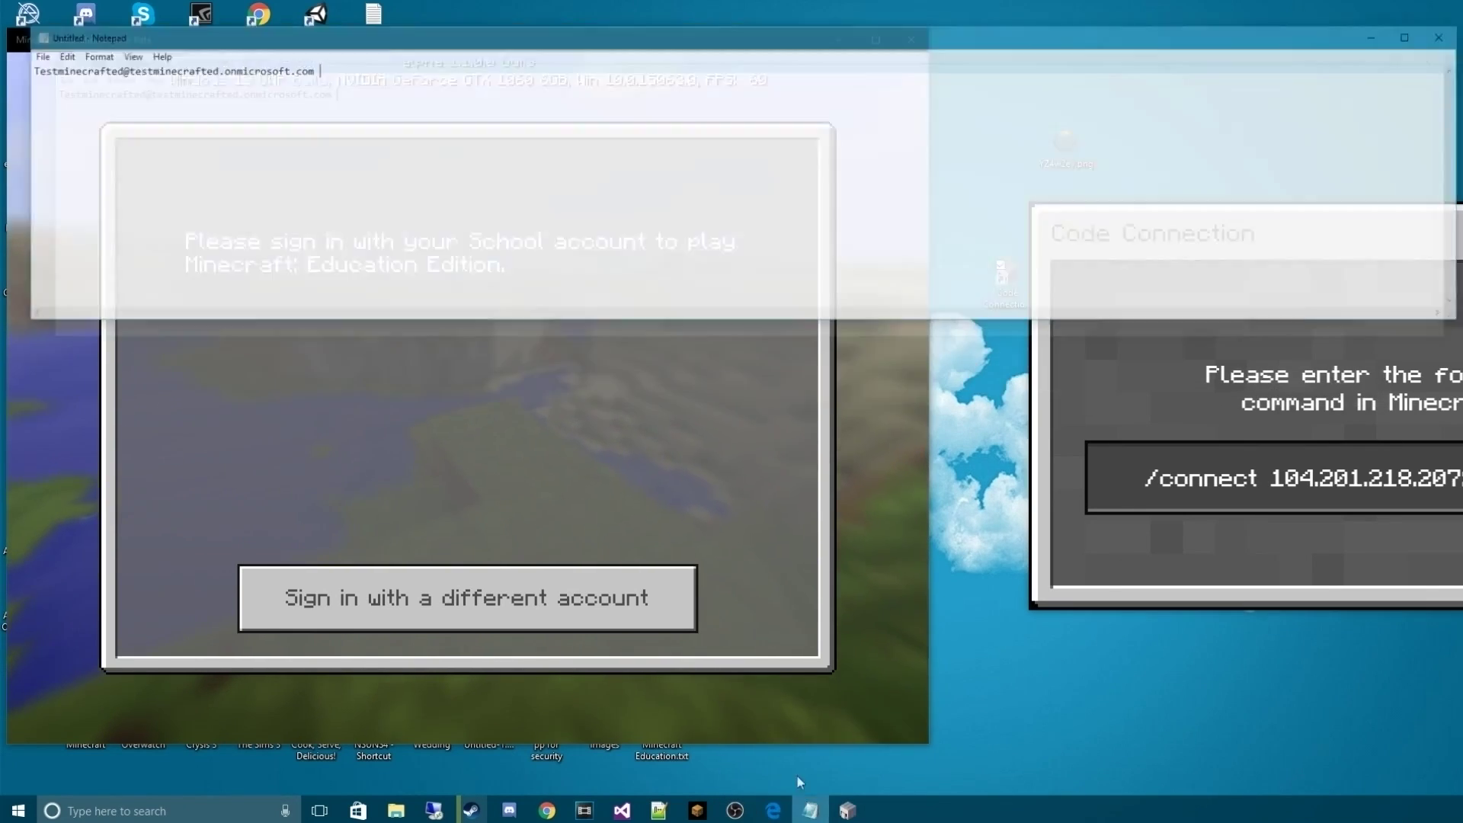
drag(686, 14, 1342, 139)
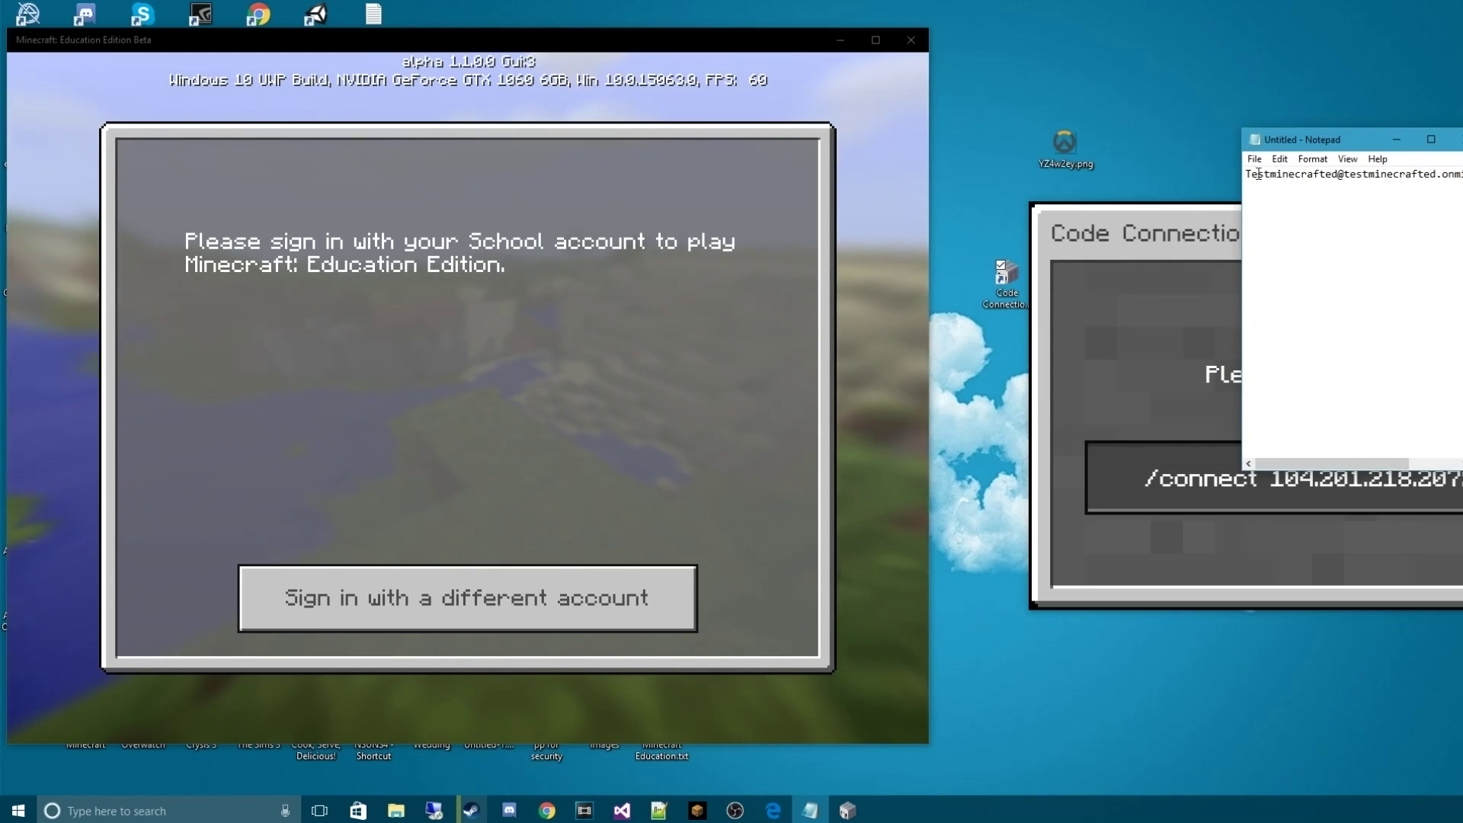
double_click(1258, 173)
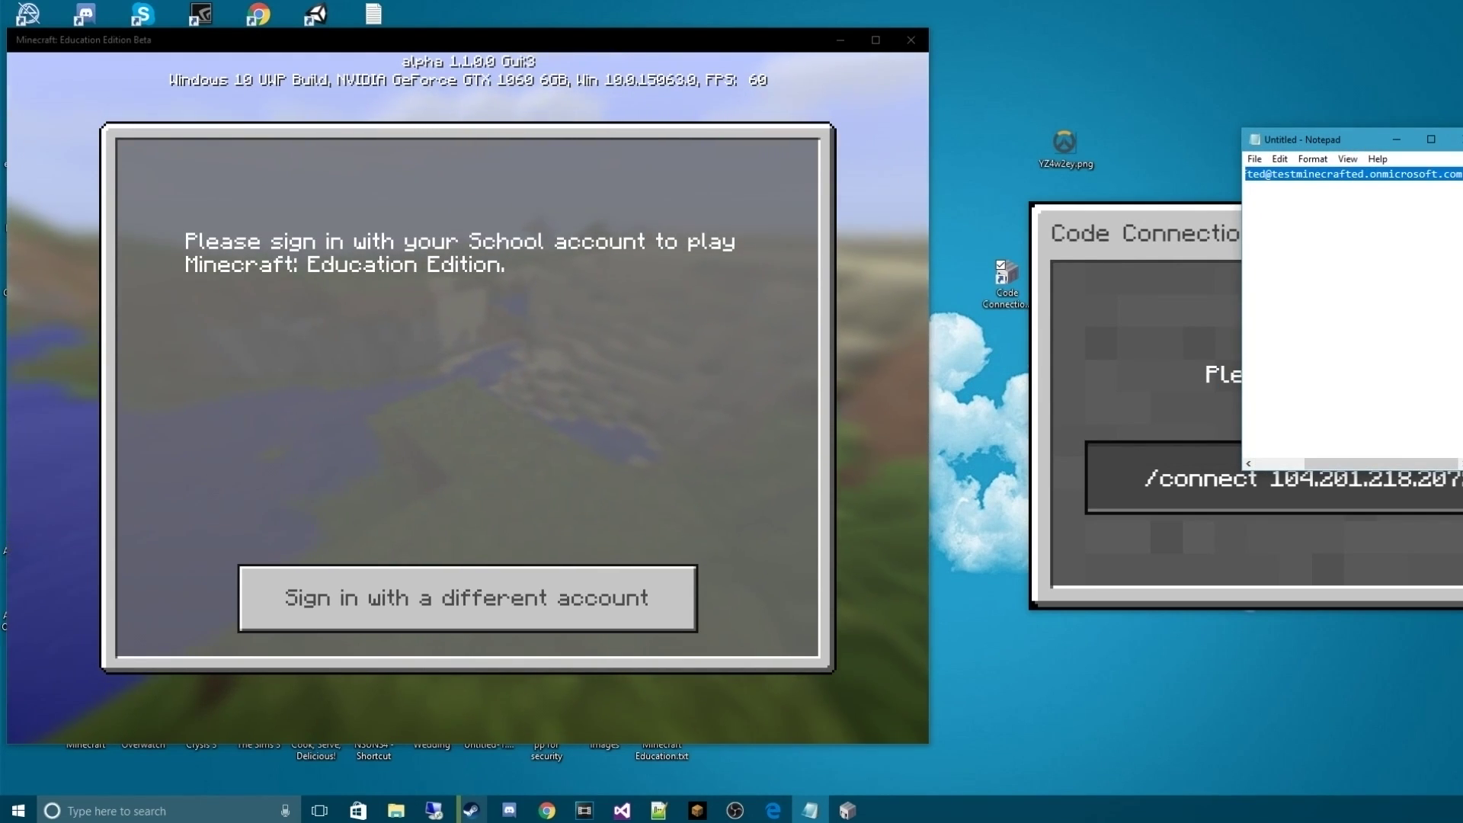
click(1396, 140)
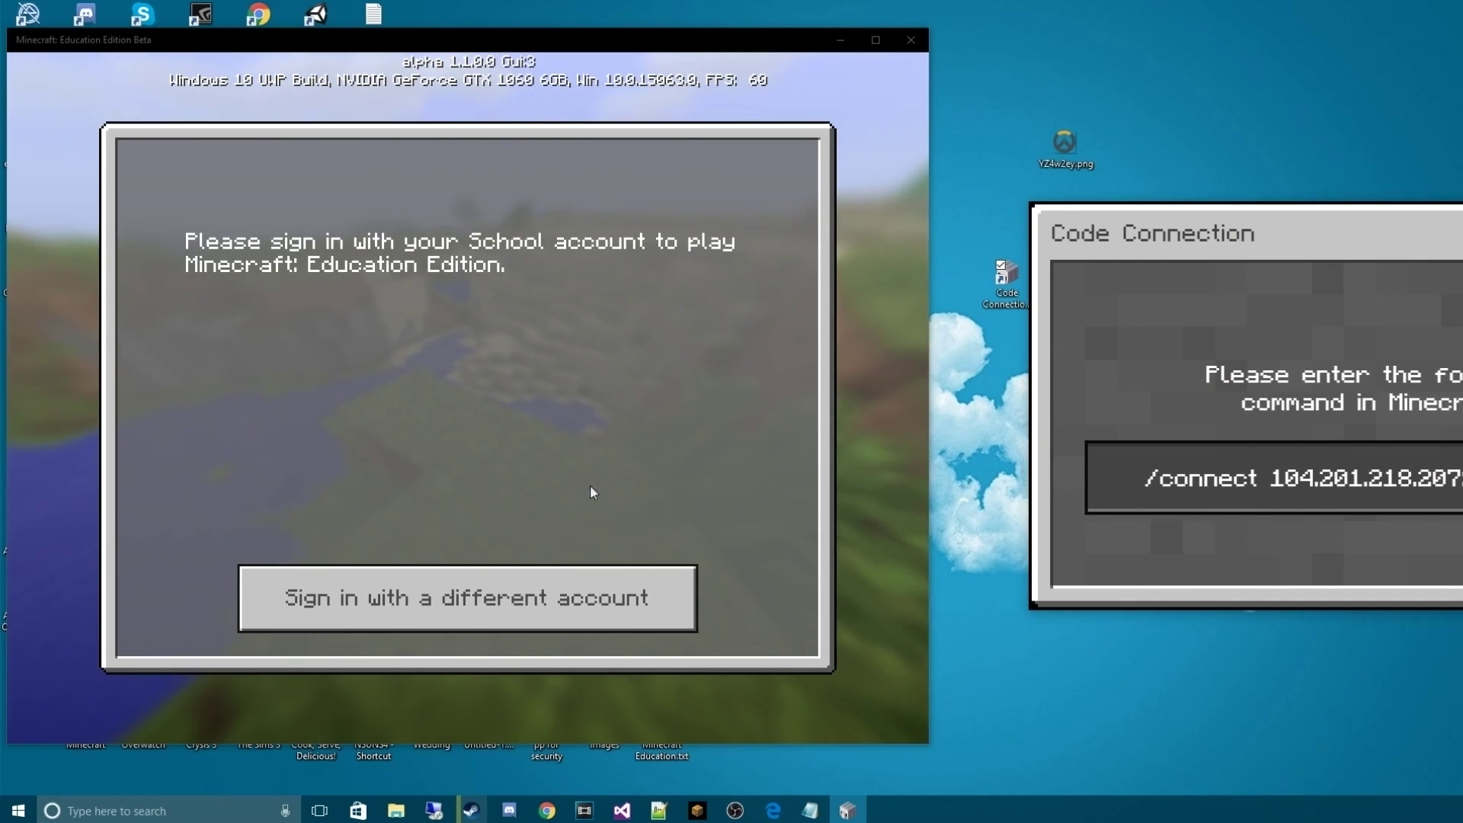
Sign in with the pasted school account e-mail and dismiss the free trial notice
click(491, 610)
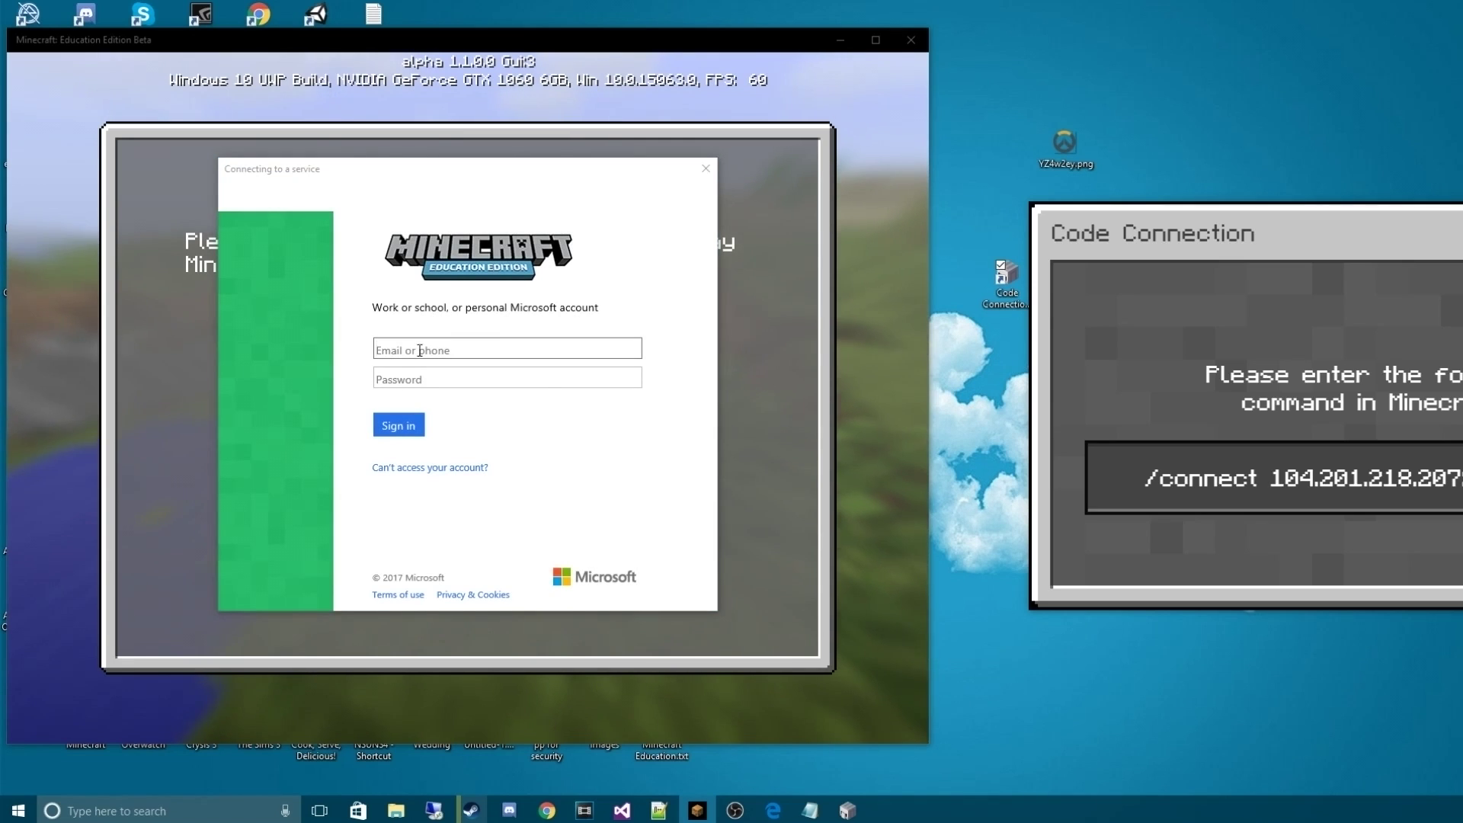
click(452, 351)
key(ctrl+v)
click(547, 374)
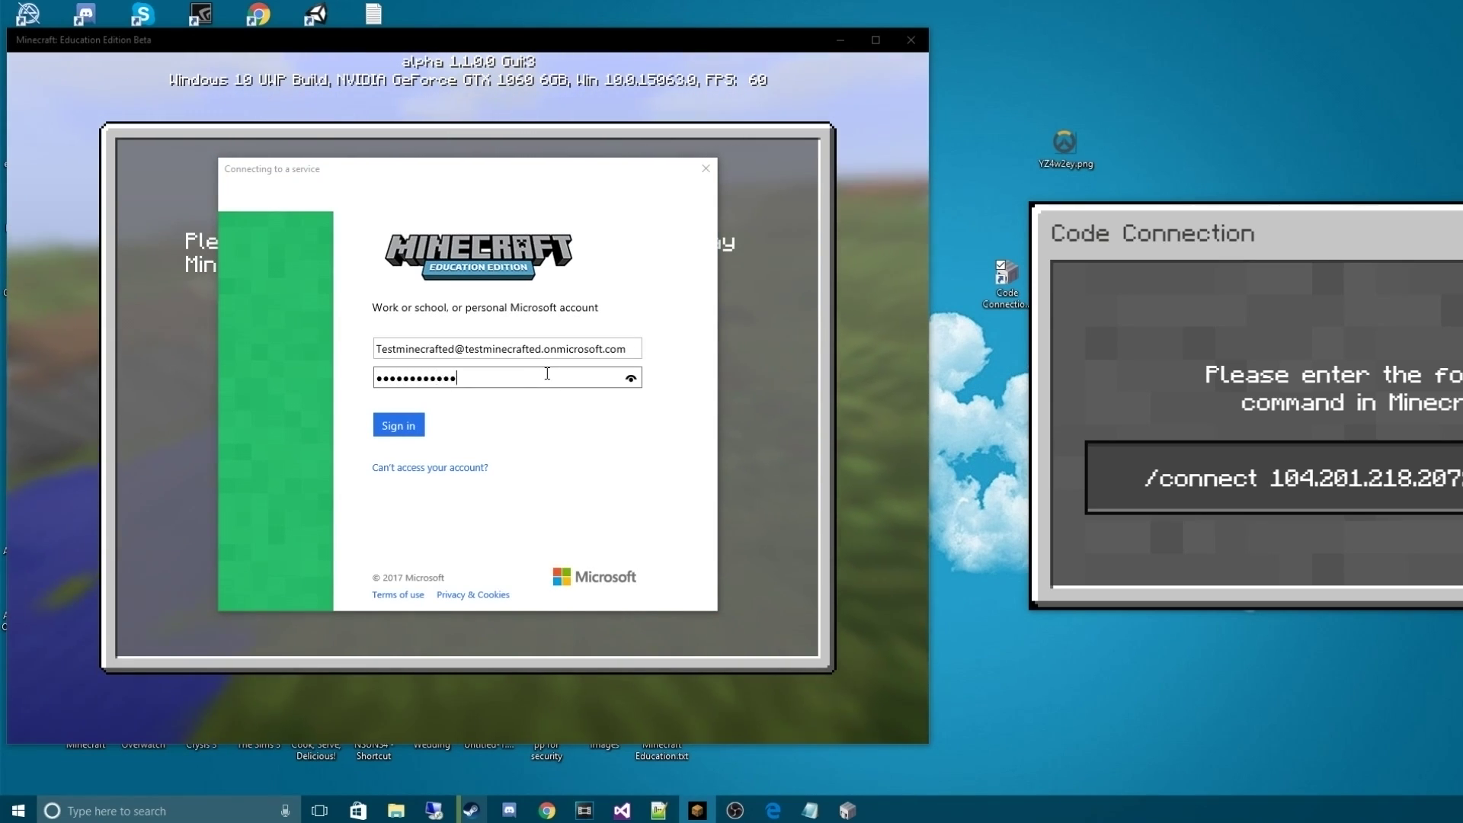
key(Return)
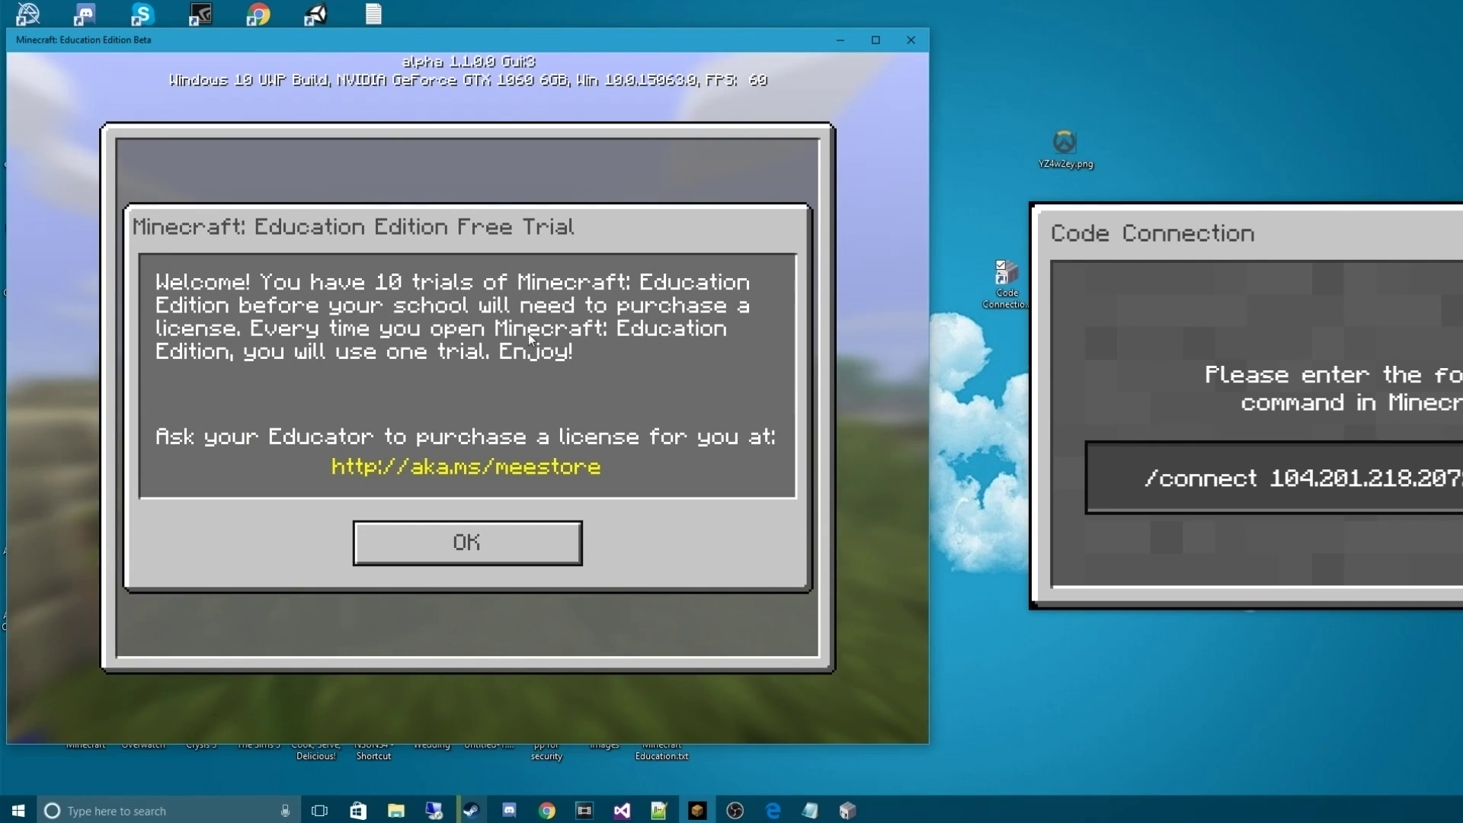
click(514, 533)
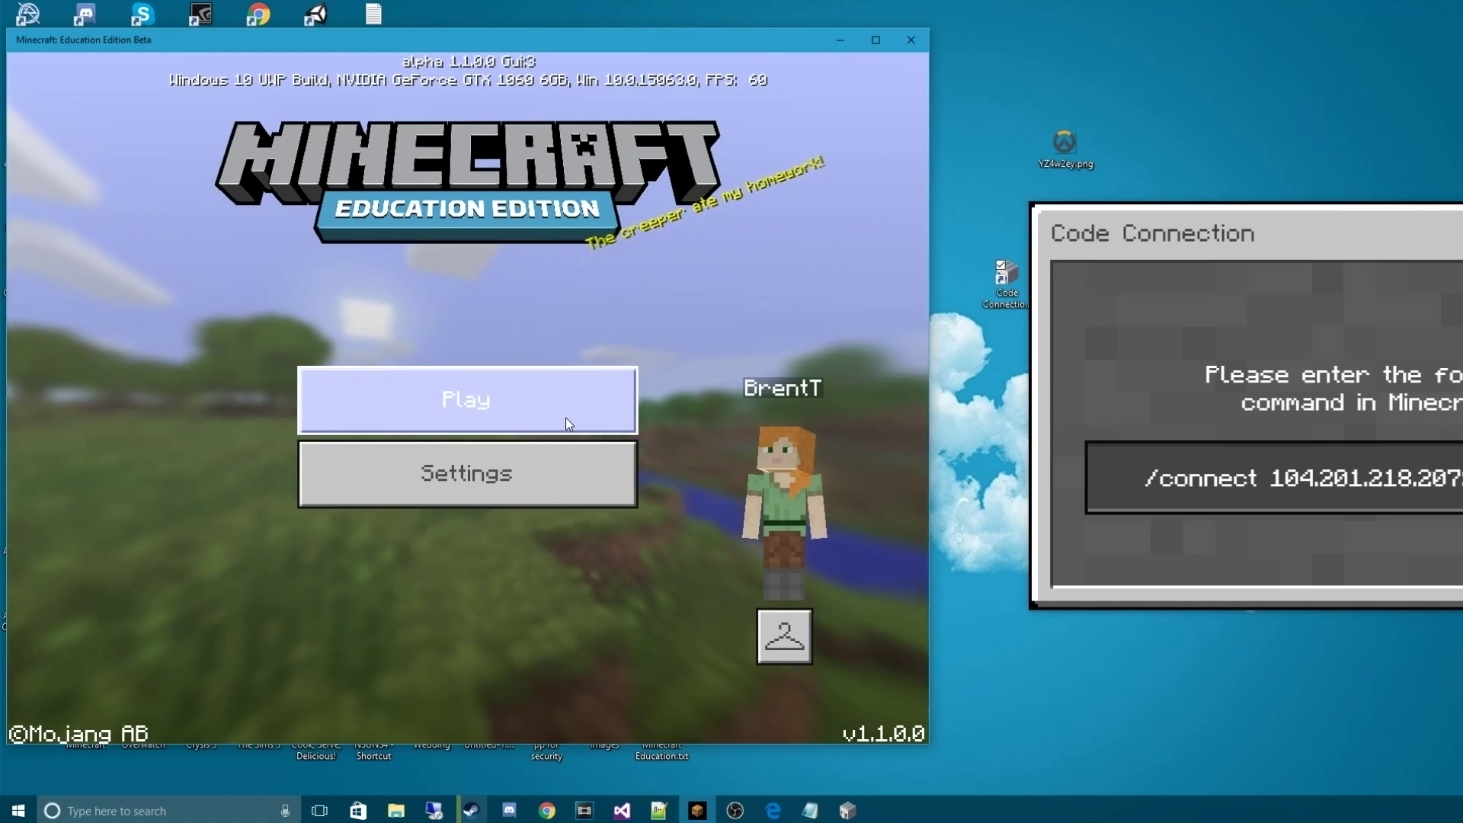
Start a new randomly generated world and name it 'Youtube TESt'
click(566, 418)
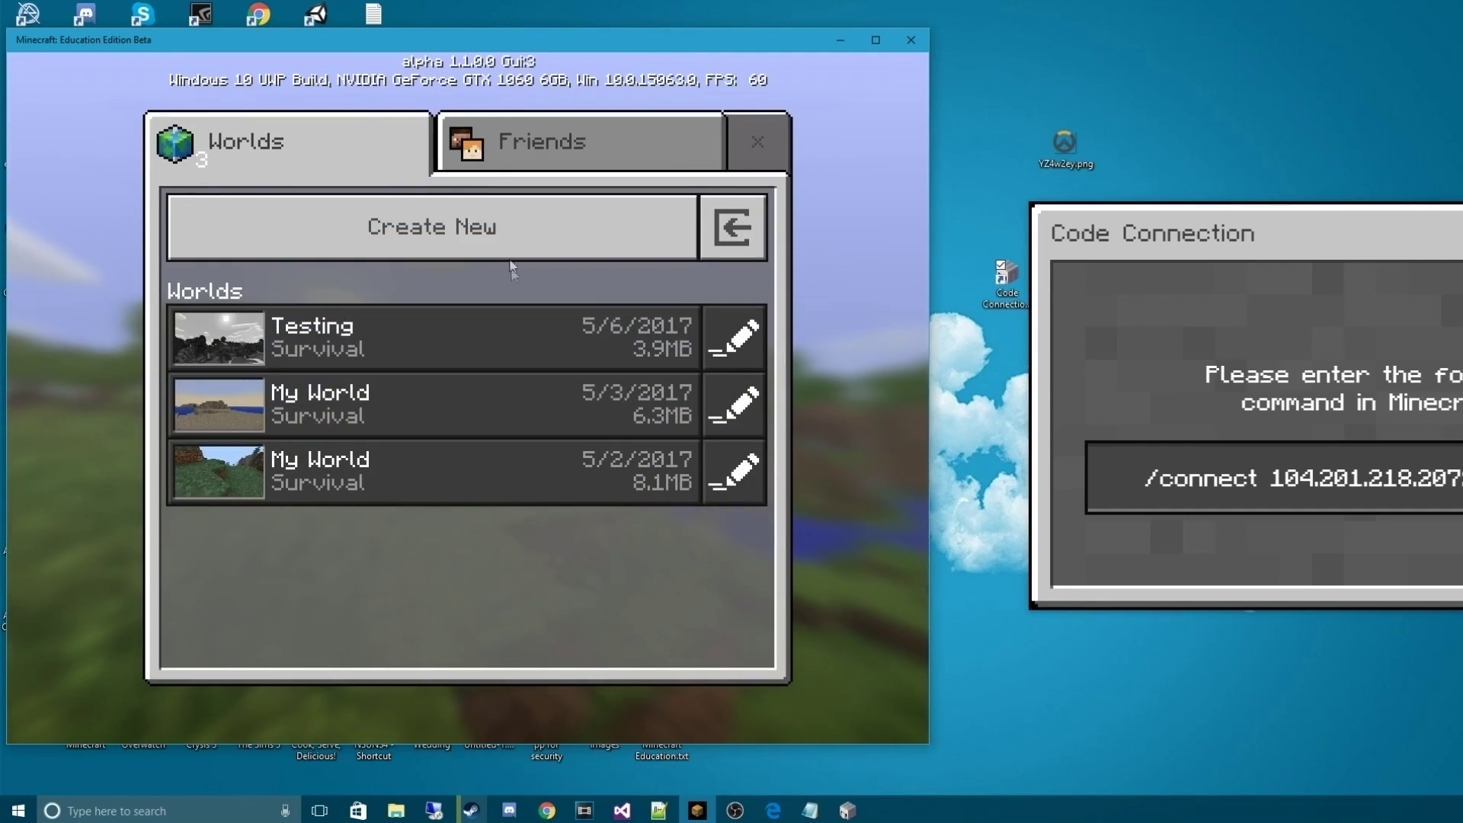
click(496, 226)
click(392, 177)
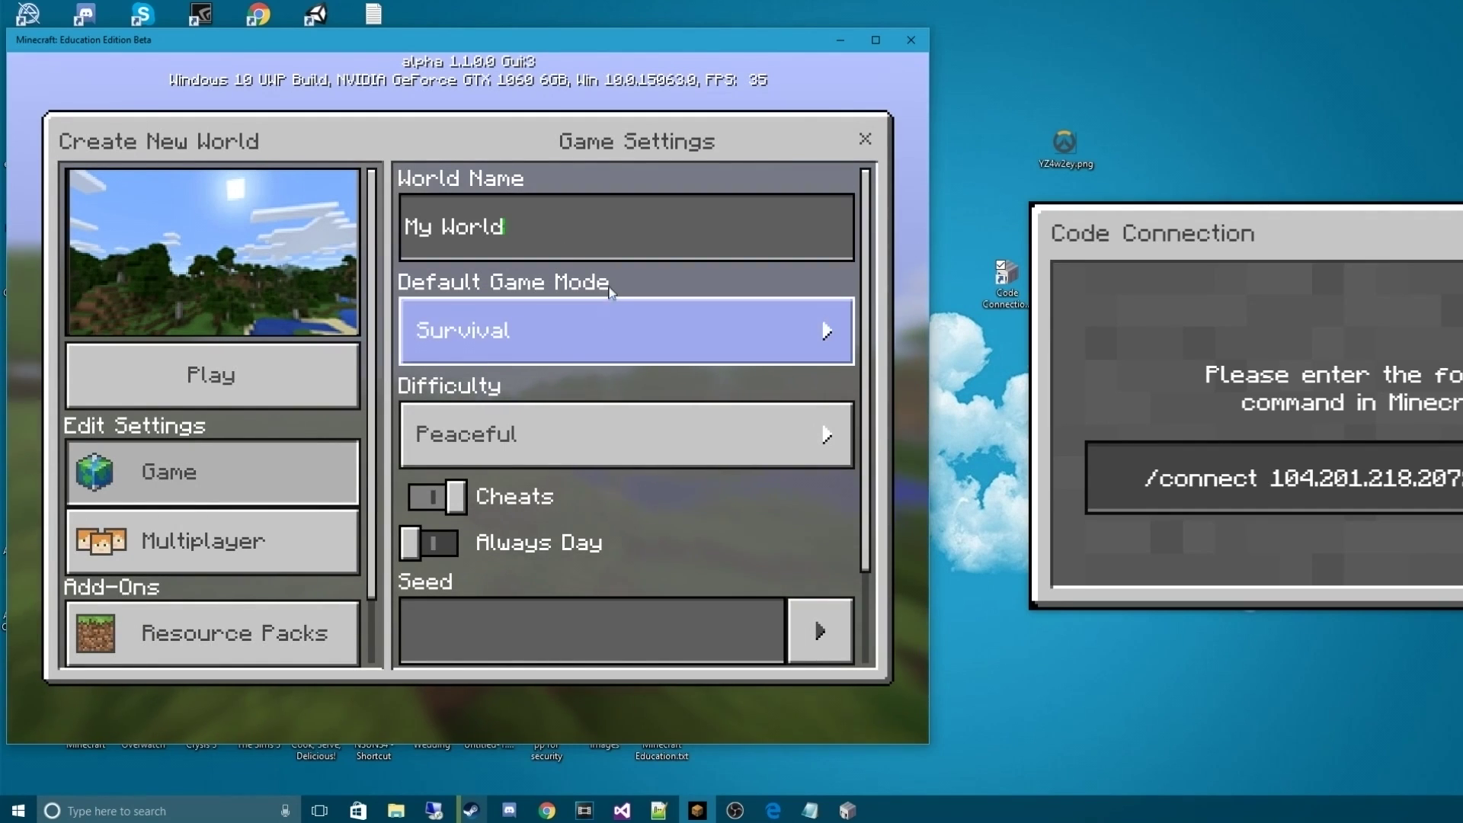
click(556, 223)
key(BackSpace)
key(BackSpace)
key(BackSpace)
key(BackSpace)
key(BackSpace)
key(BackSpace)
key(BackSpace)
key(BackSpace)
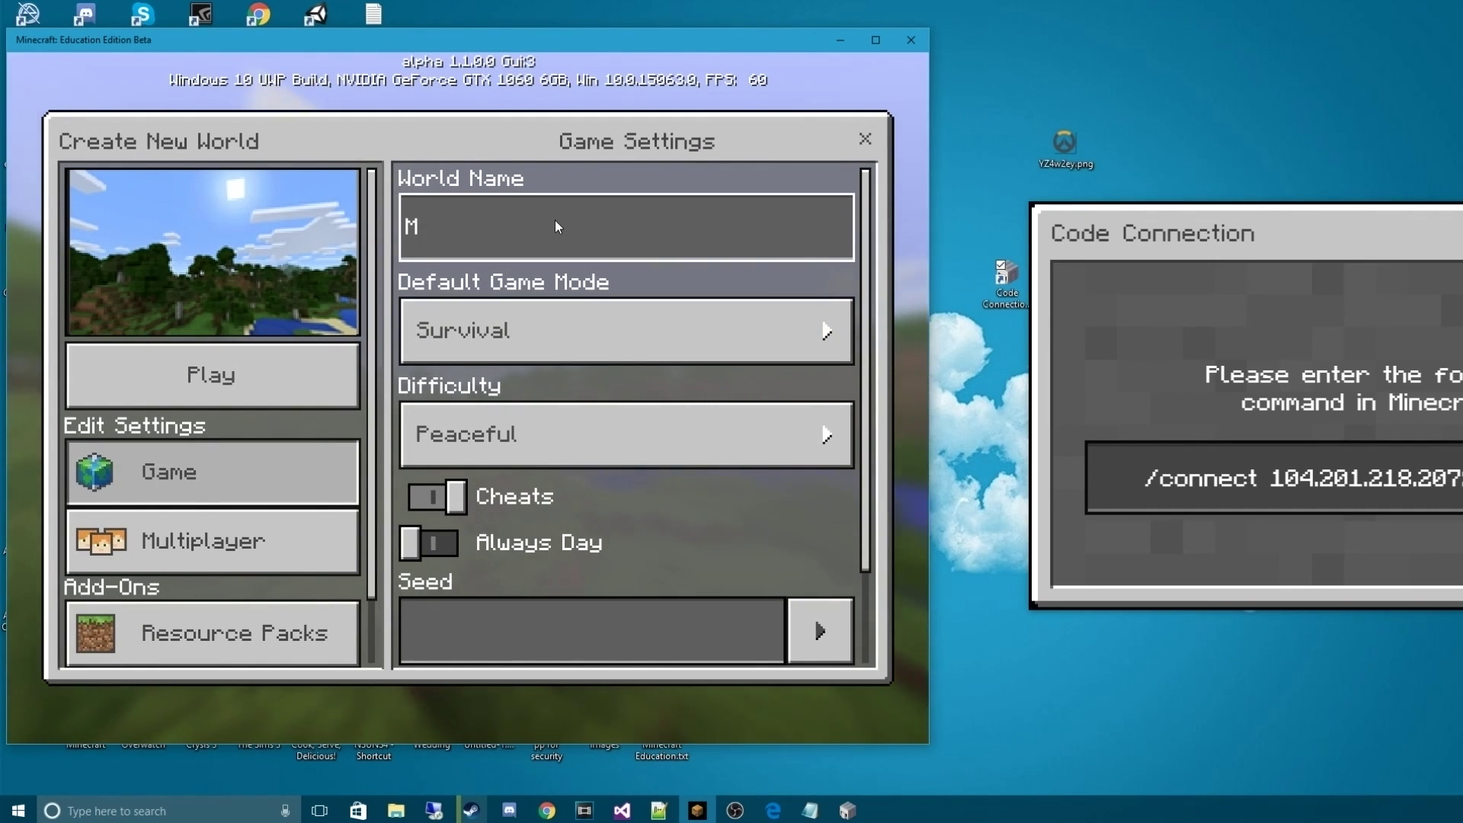
text(Youtube TESt)
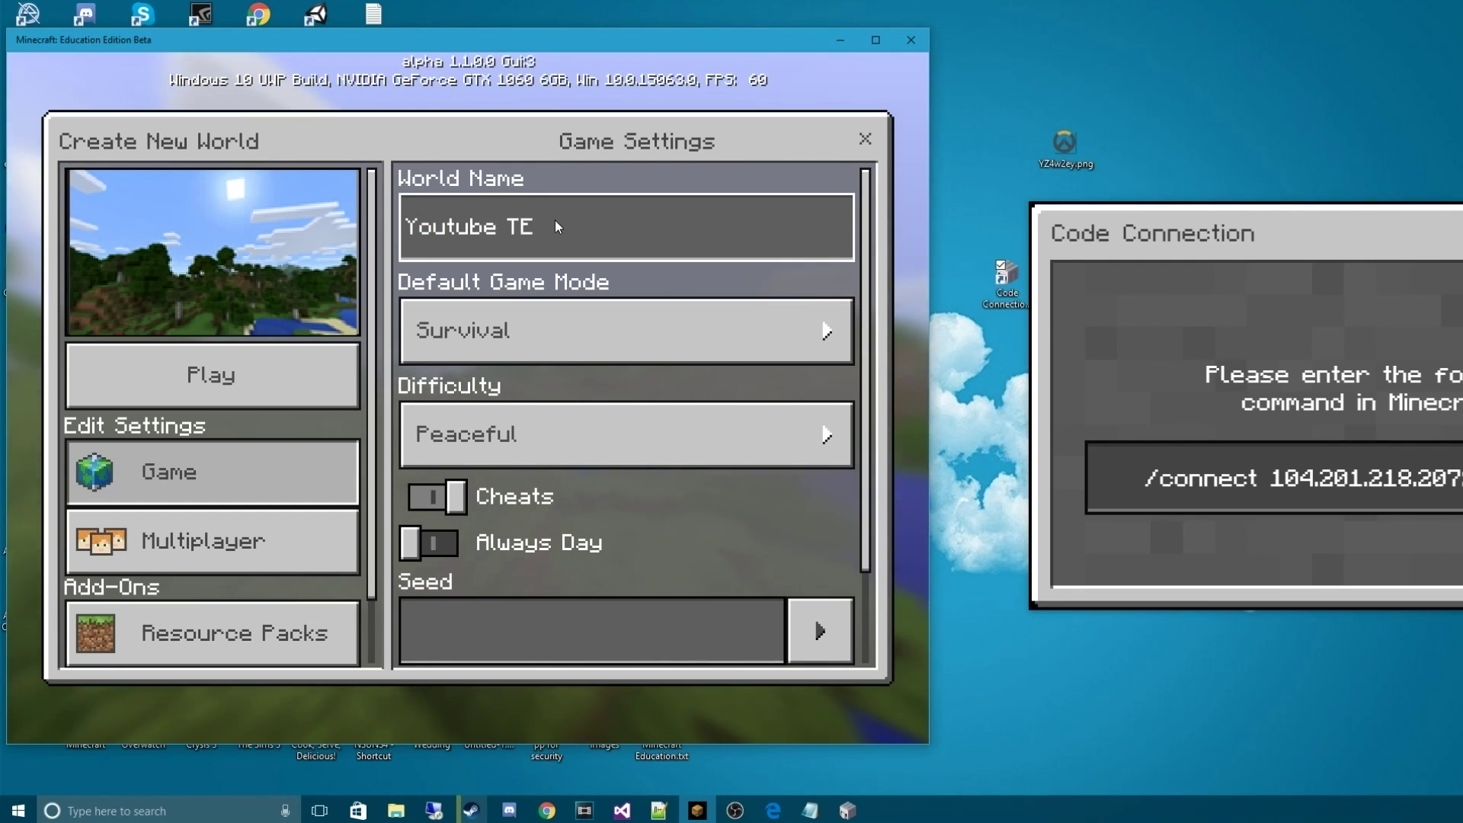
Set Difficulty to Easy, check the multiplayer settings, and create the world
click(515, 447)
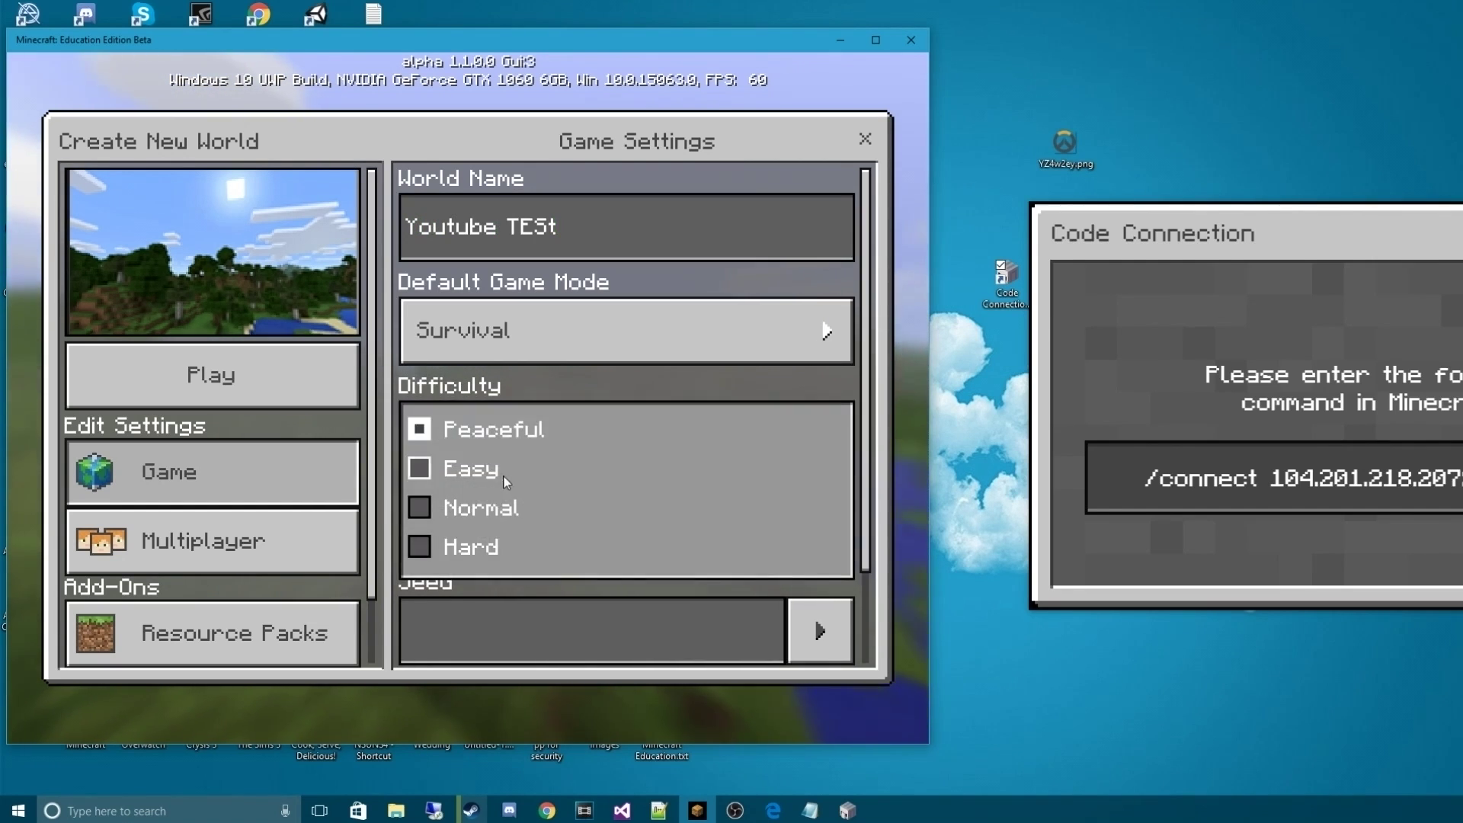
click(465, 477)
scroll(609, 441, down, 2)
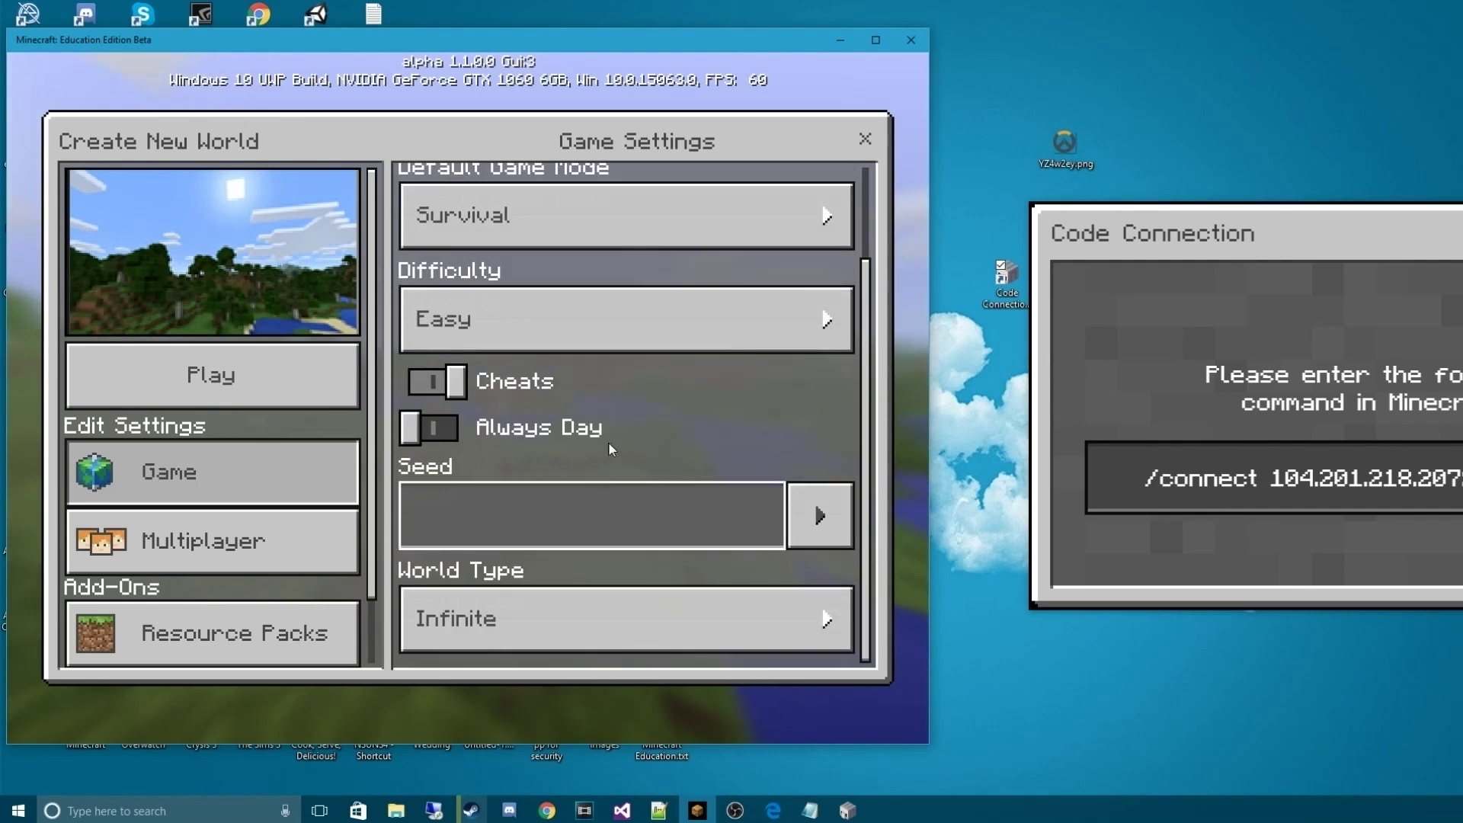
scroll(747, 396, up, 2)
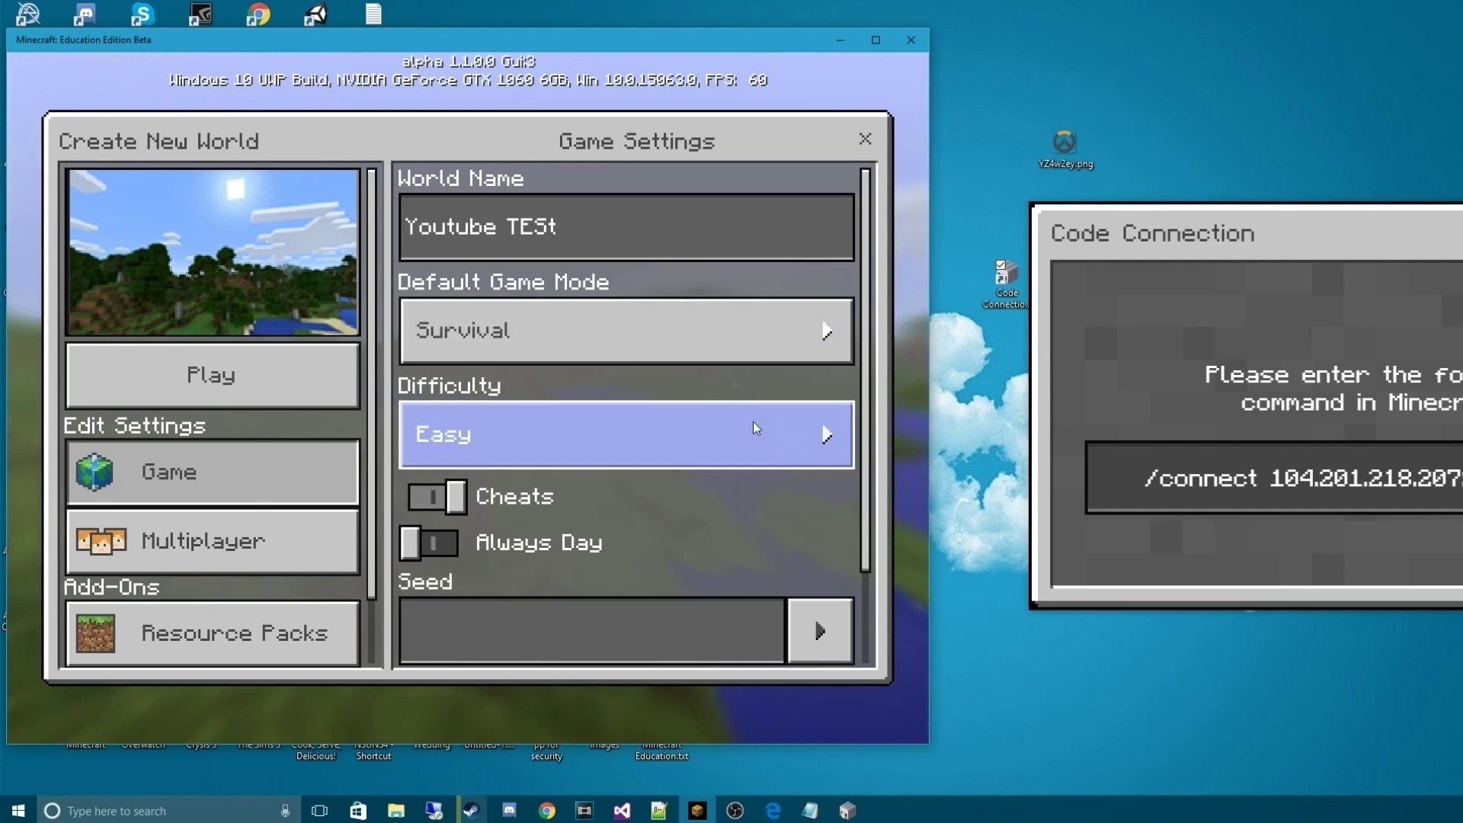
click(307, 537)
click(265, 474)
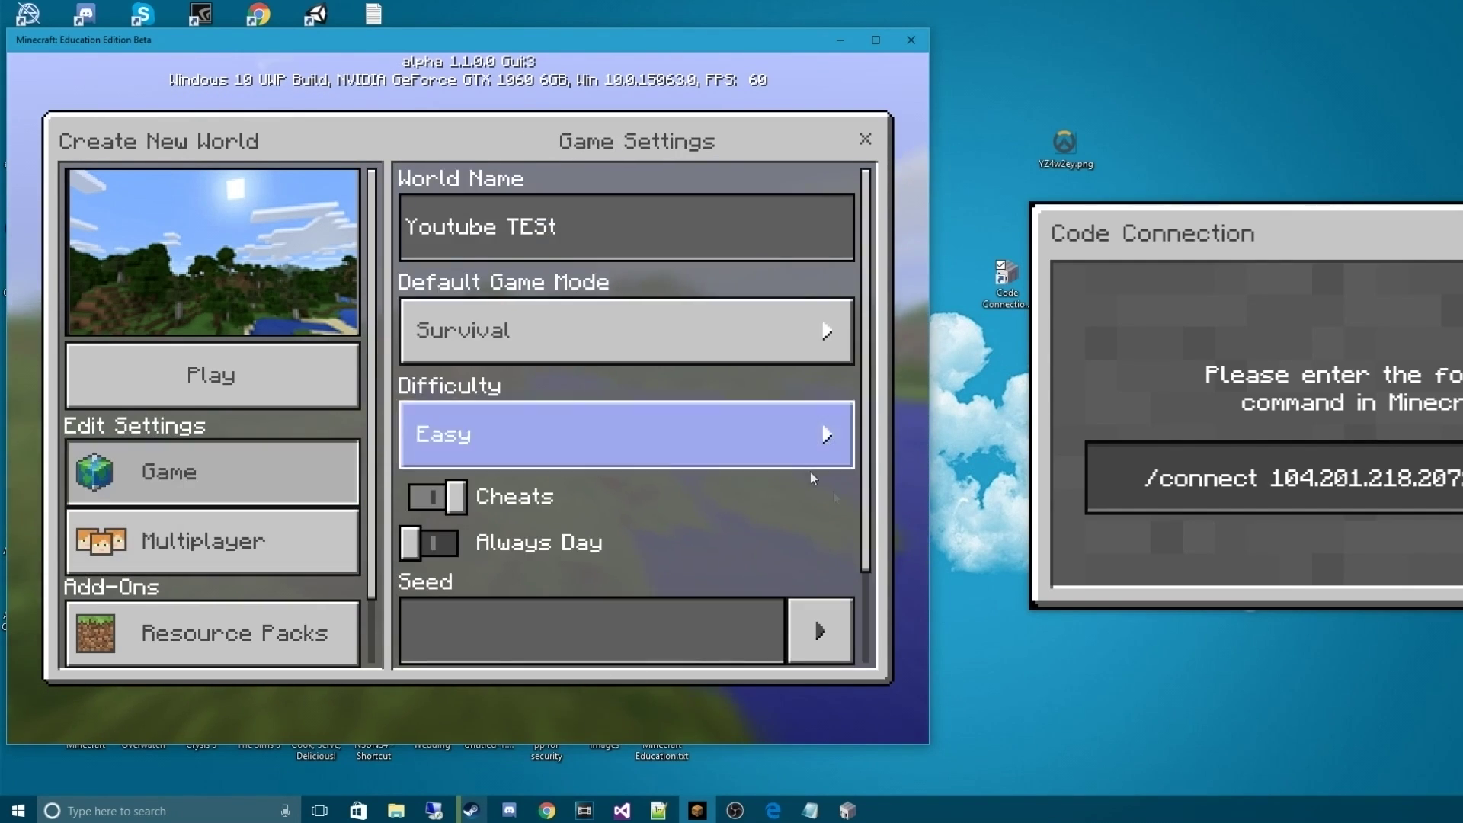
click(201, 381)
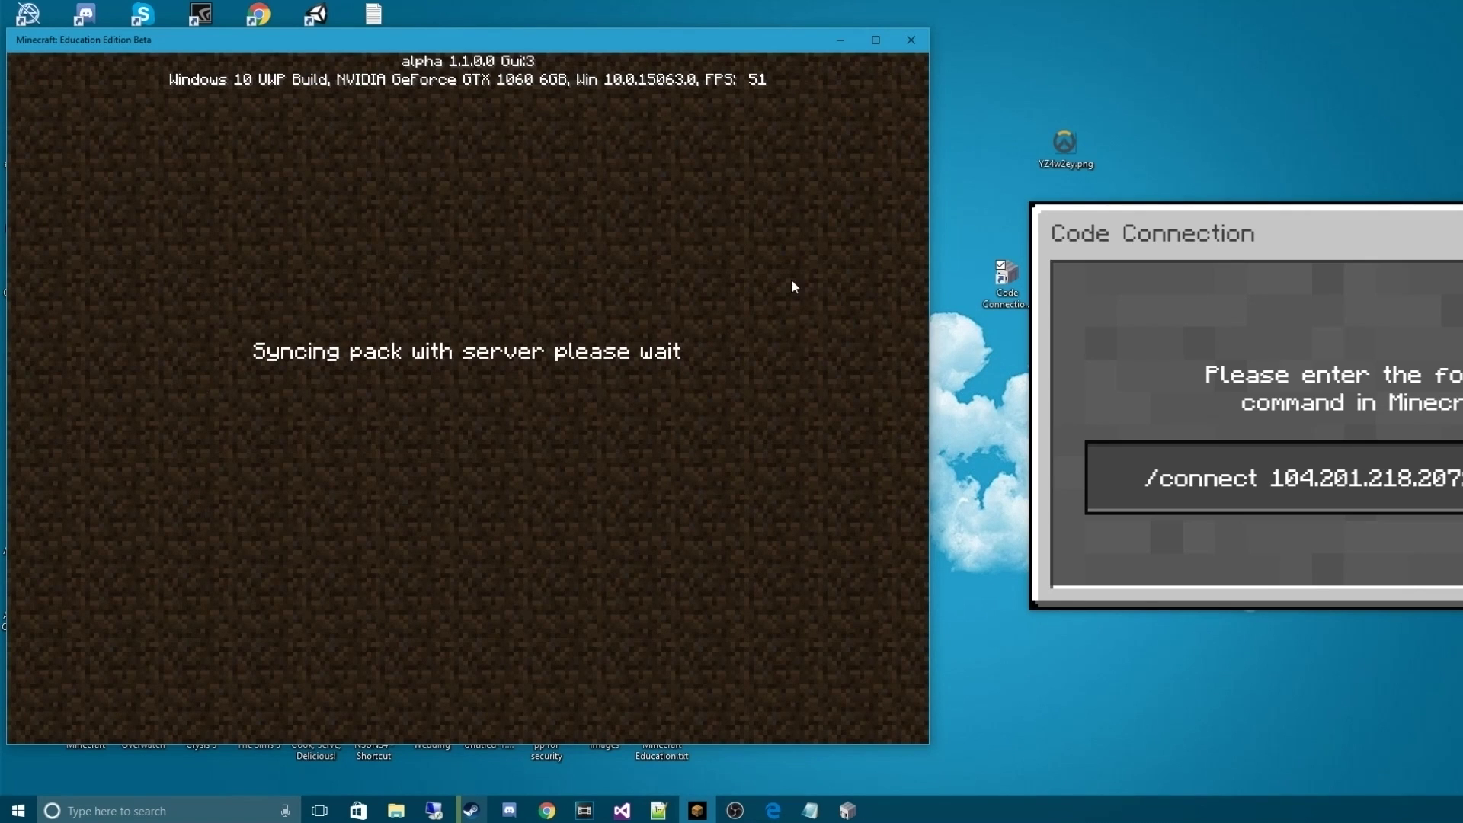
Copy the /connect command from Code Connection and minimize its window
drag(1235, 236, 1014, 212)
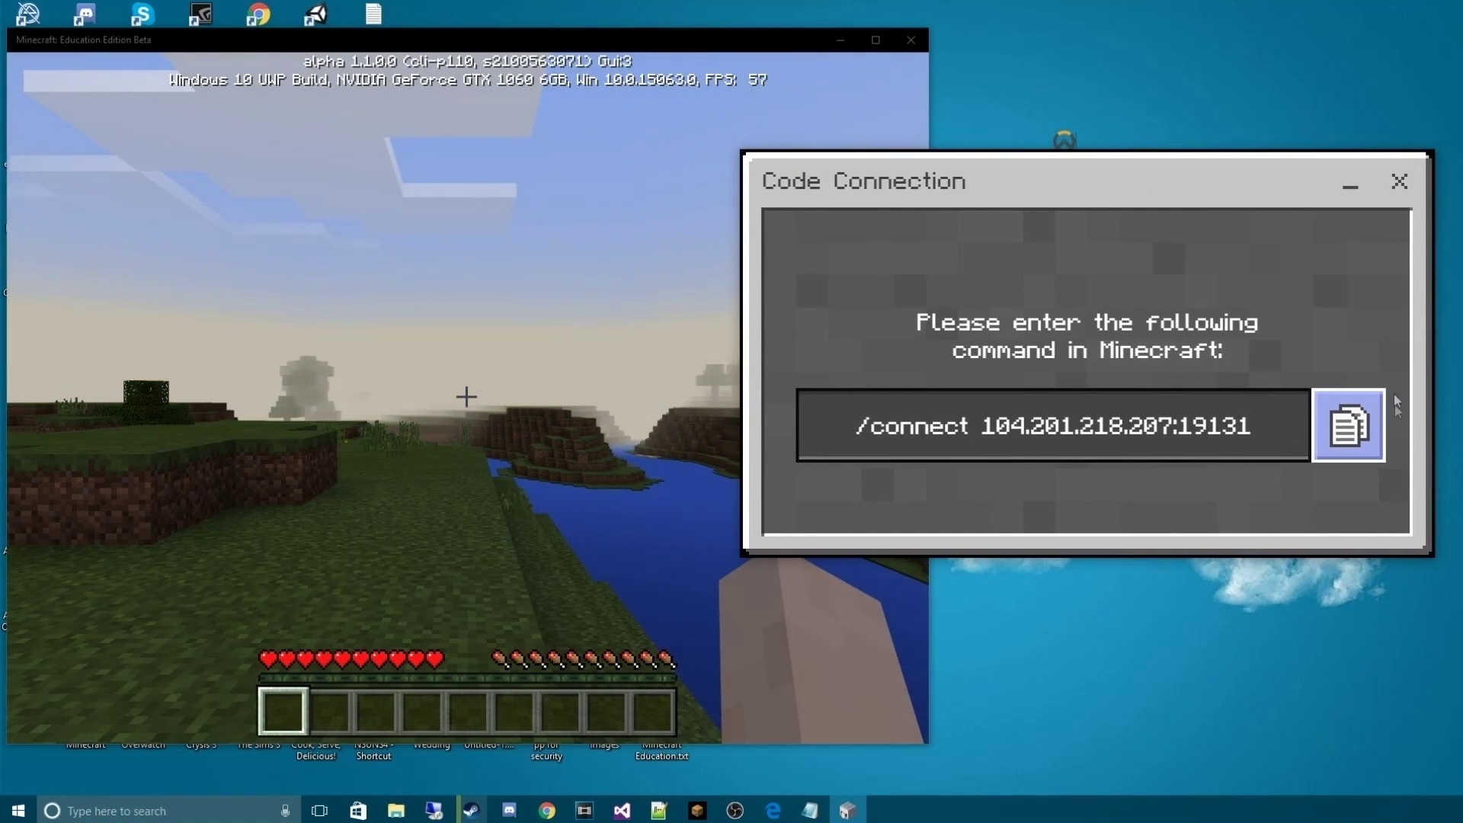
drag(1251, 433, 849, 438)
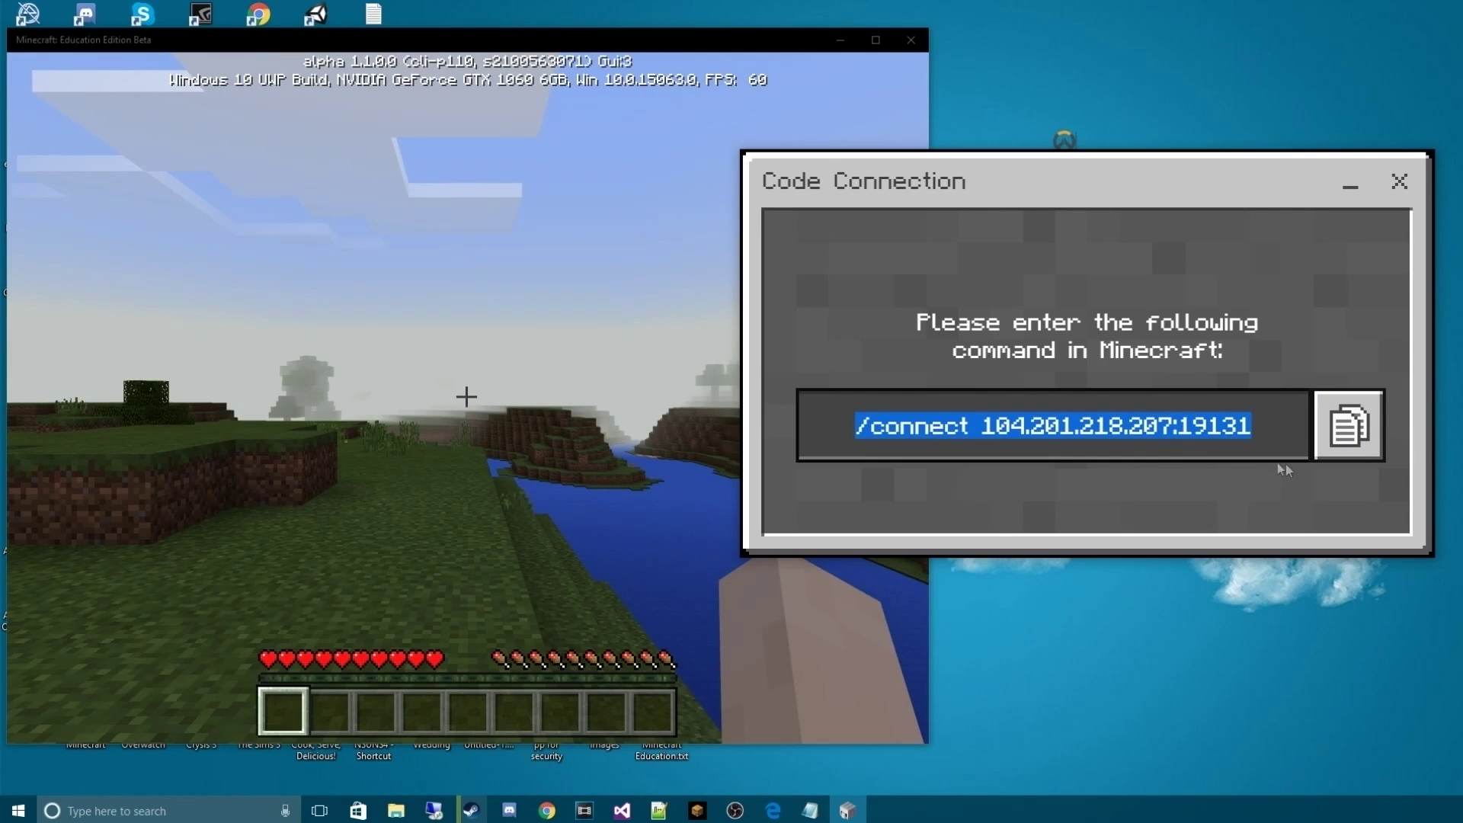
click(1349, 425)
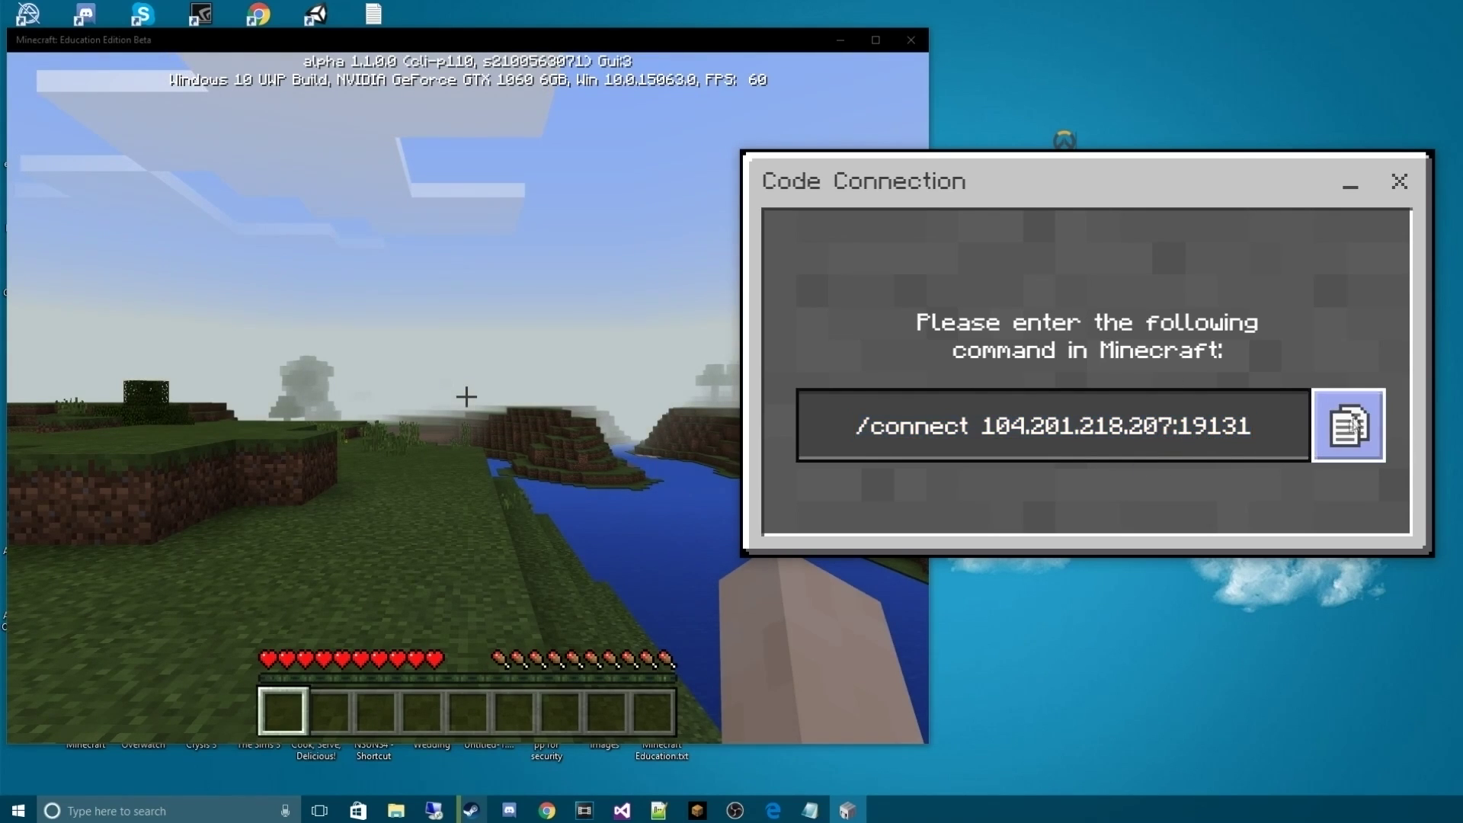
click(1351, 186)
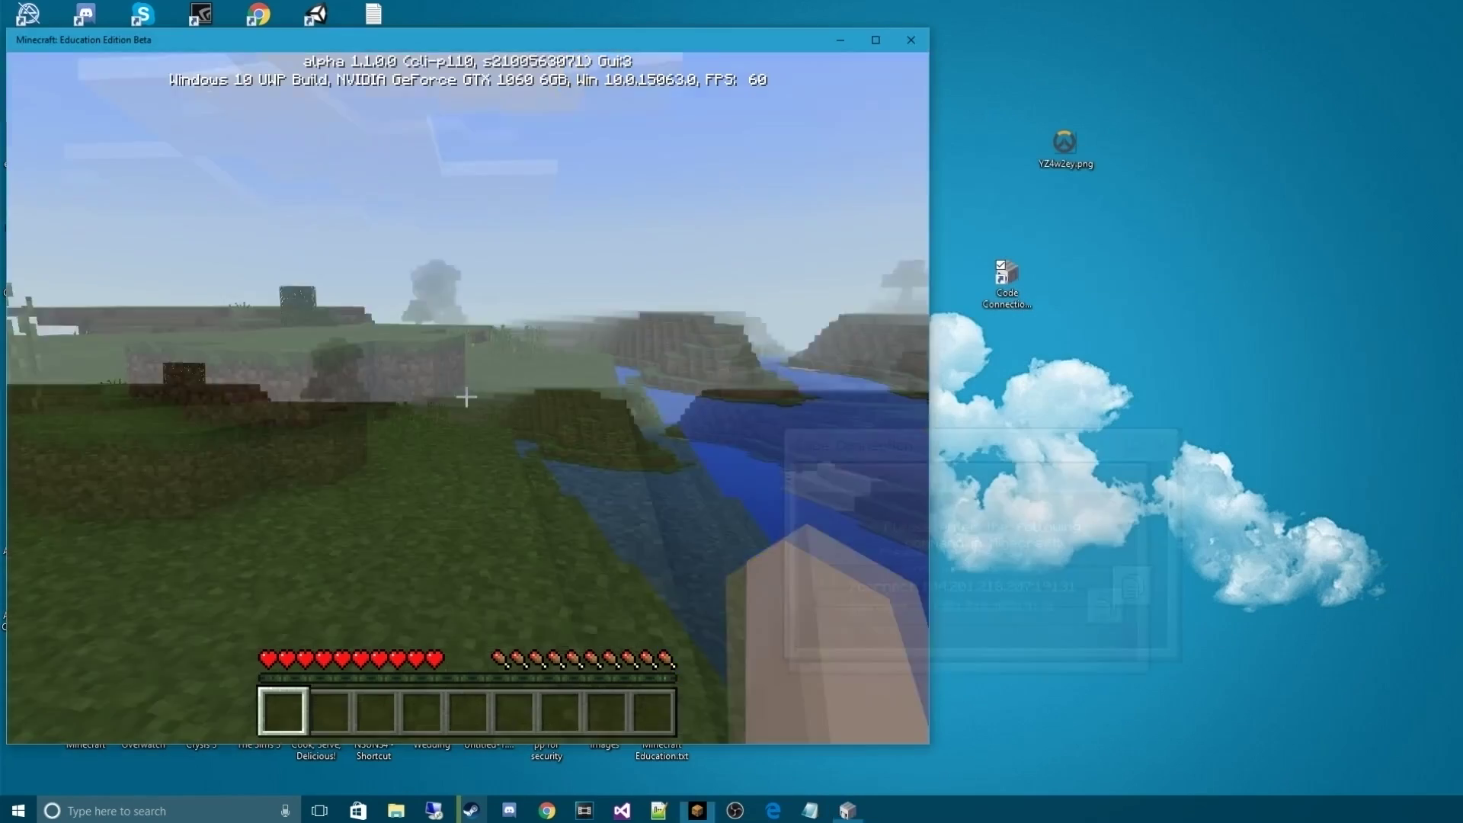
Paste the /connect command into chat and run it to connect to 104.201.218.207:19131
key(t)
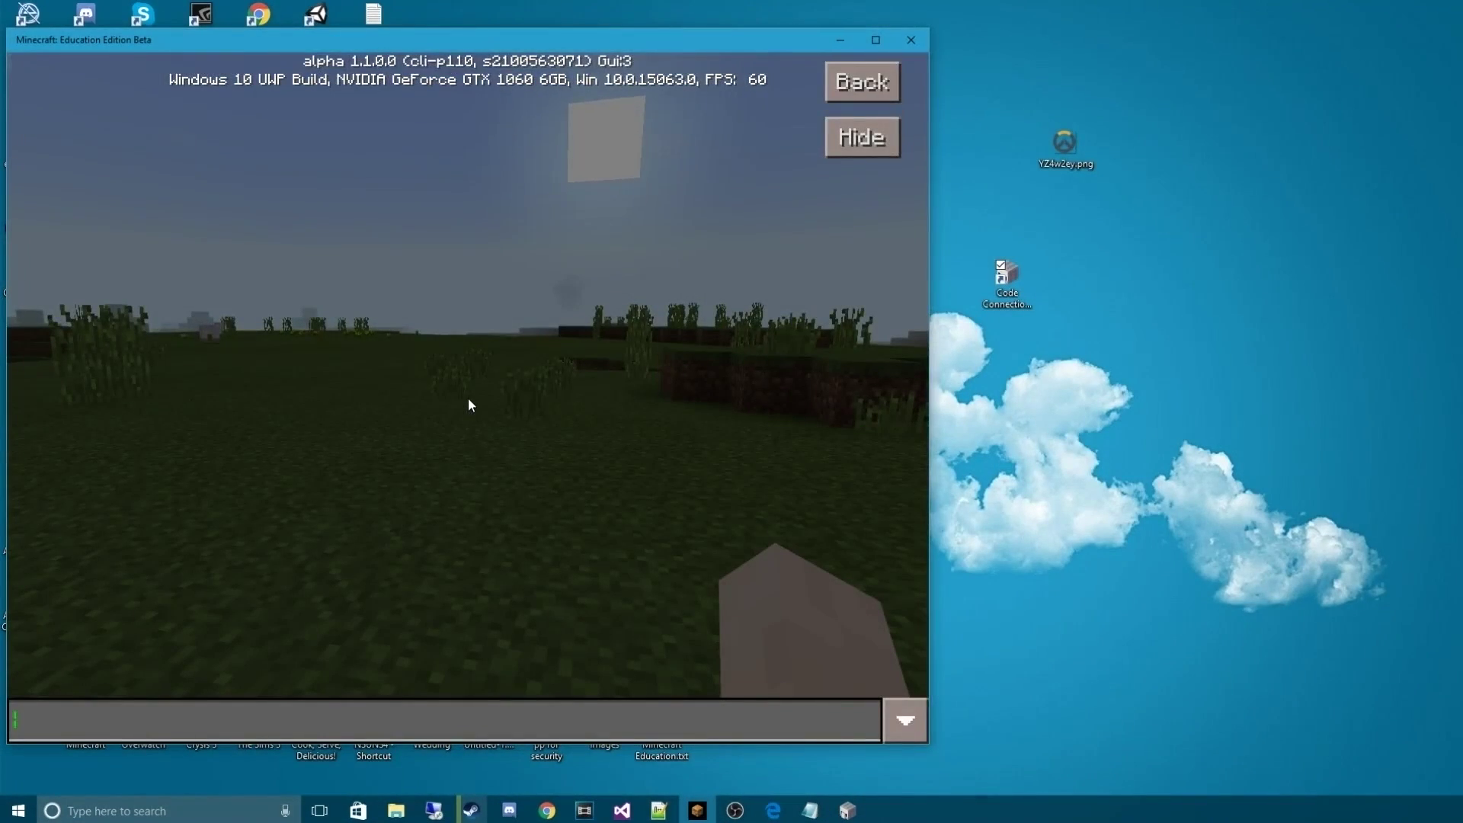
key(Escape)
key(slash)
key(BackSpace)
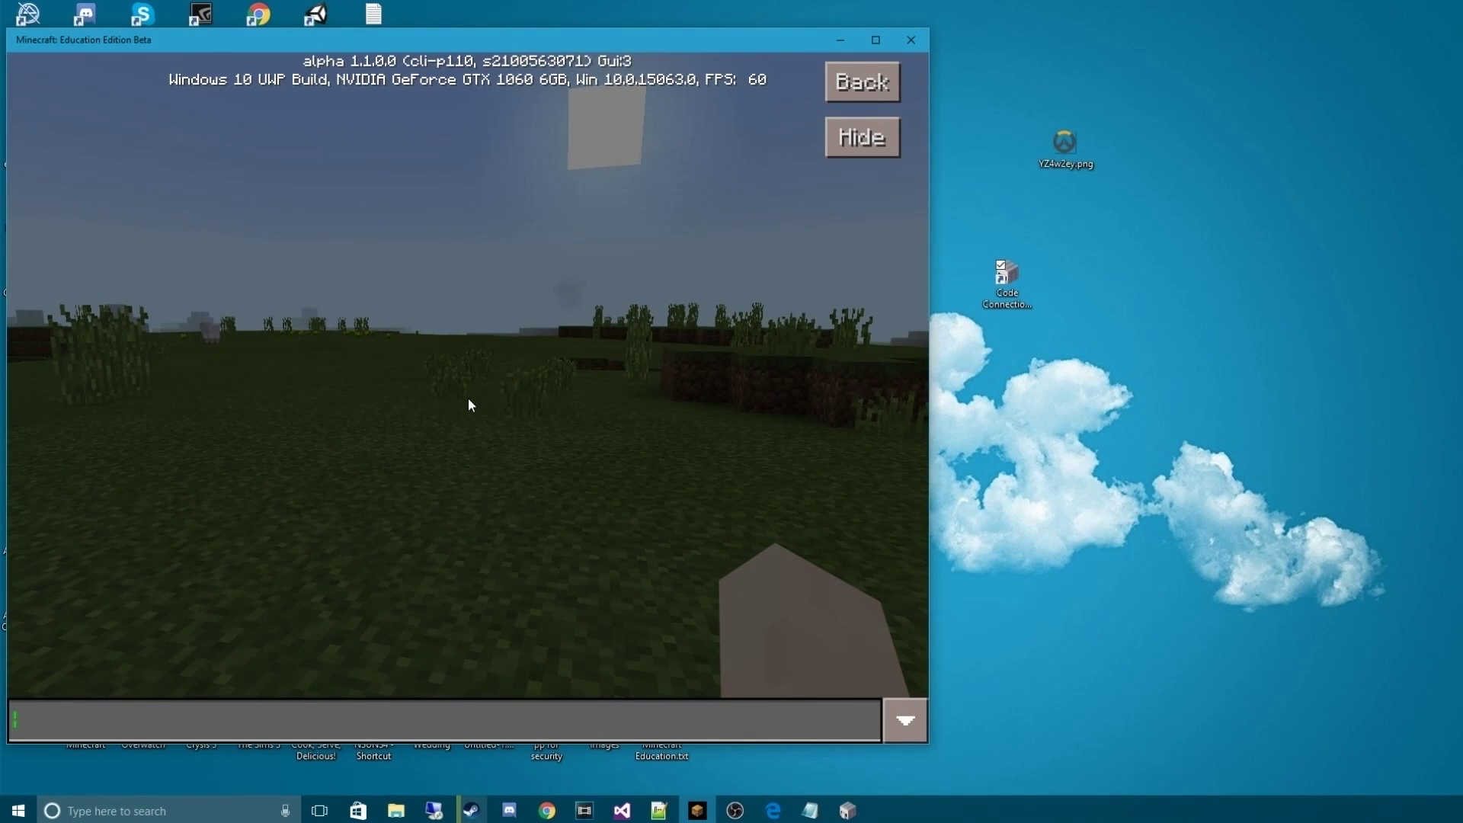
text(/)
key(BackSpace)
key(Escape)
key(t)
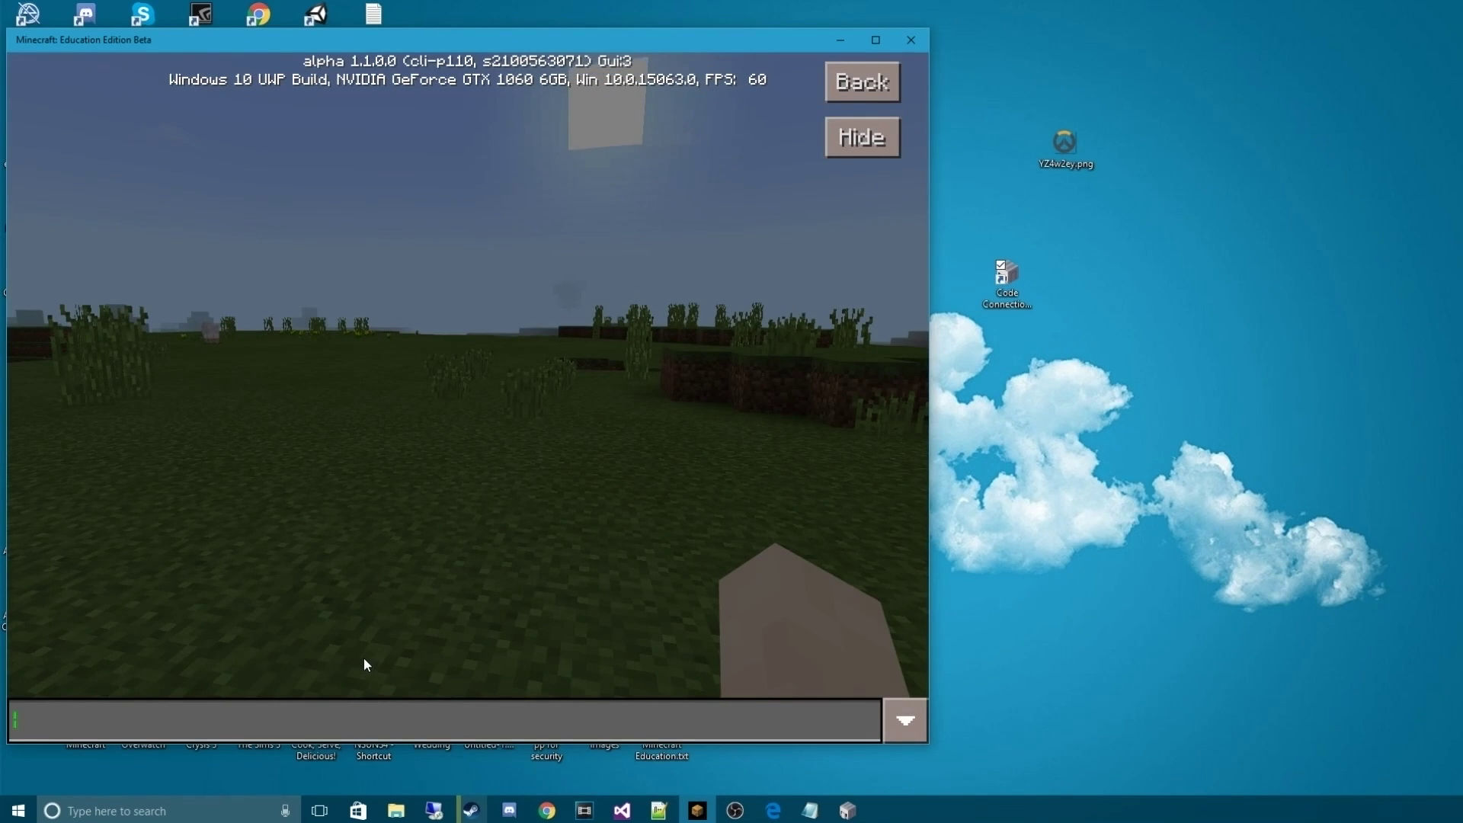
text(/connect 104.201.218.207:19131)
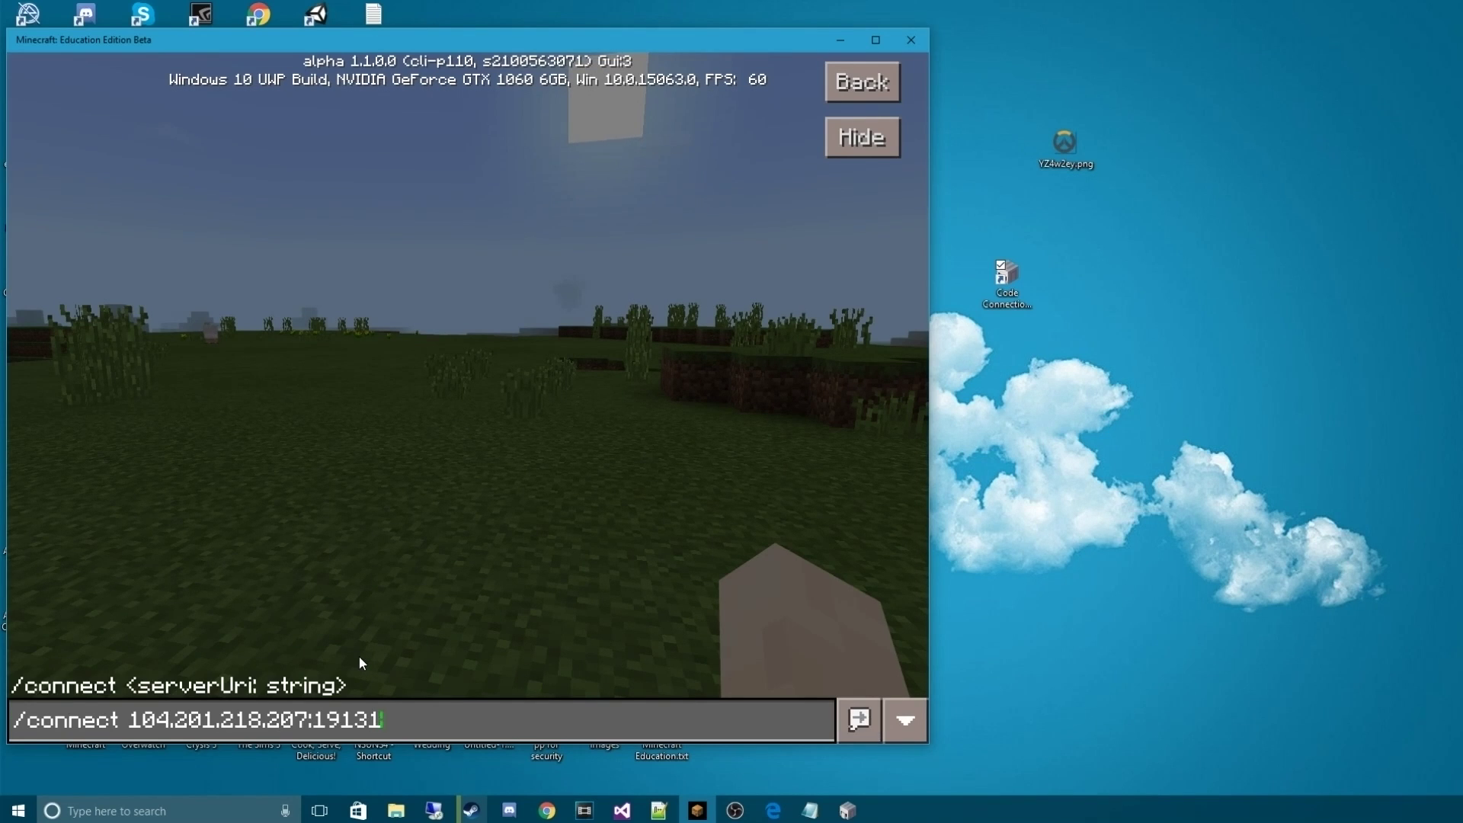
key(Return)
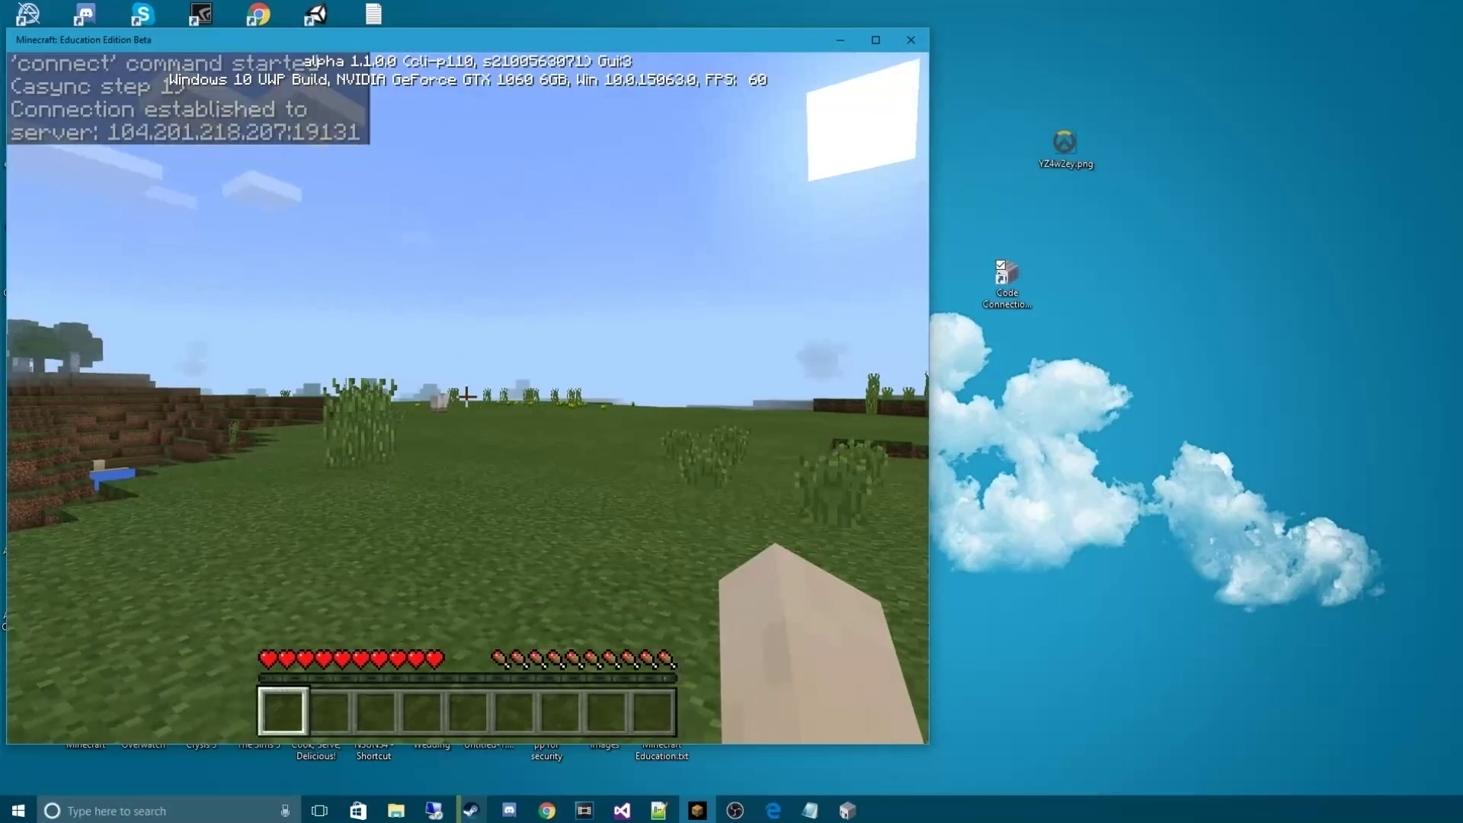
Pause the game, move the Code Connection window aside, and resume play
key(Escape)
click(848, 810)
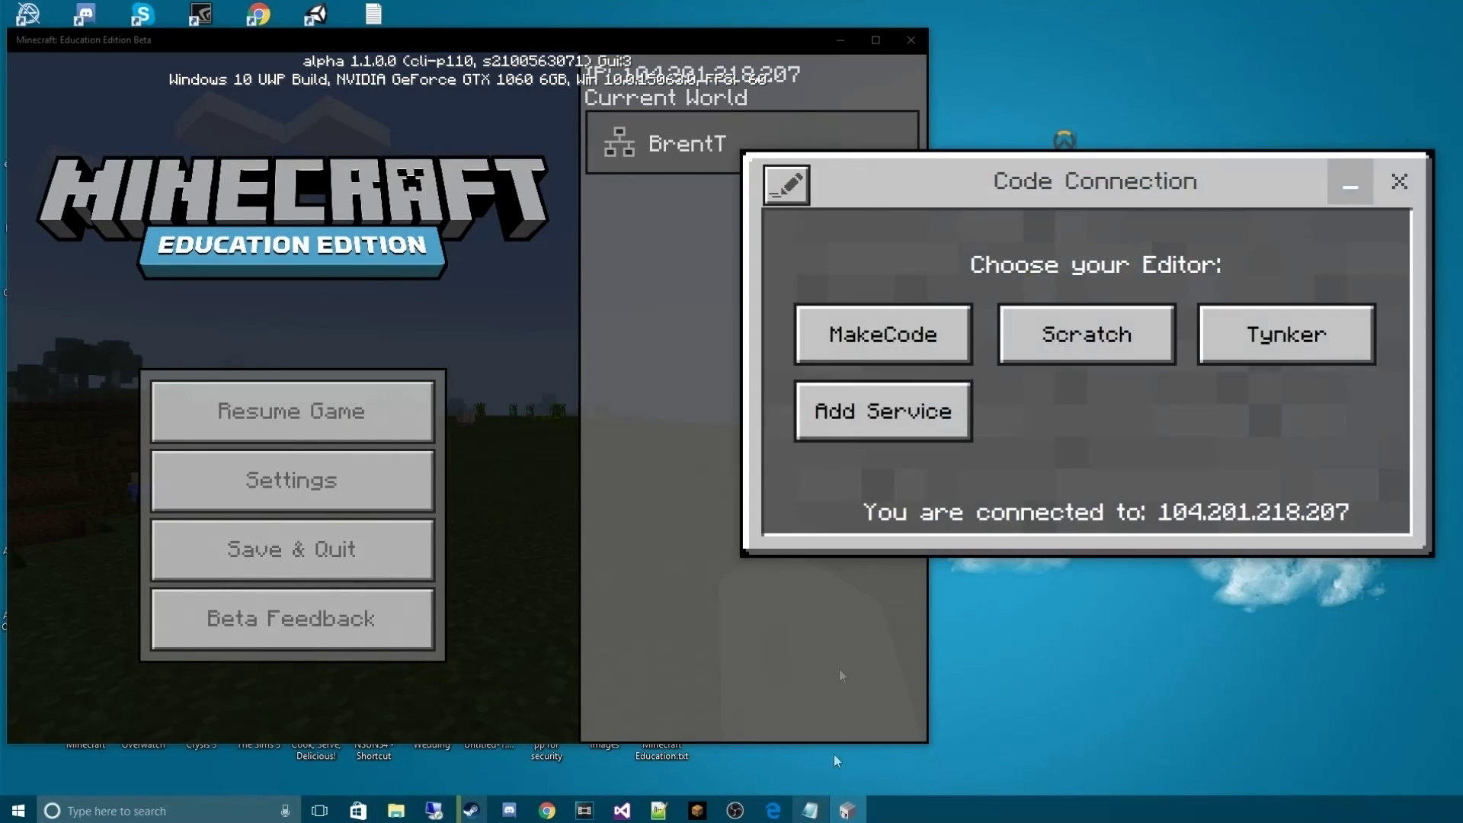
drag(874, 159, 892, 237)
click(292, 410)
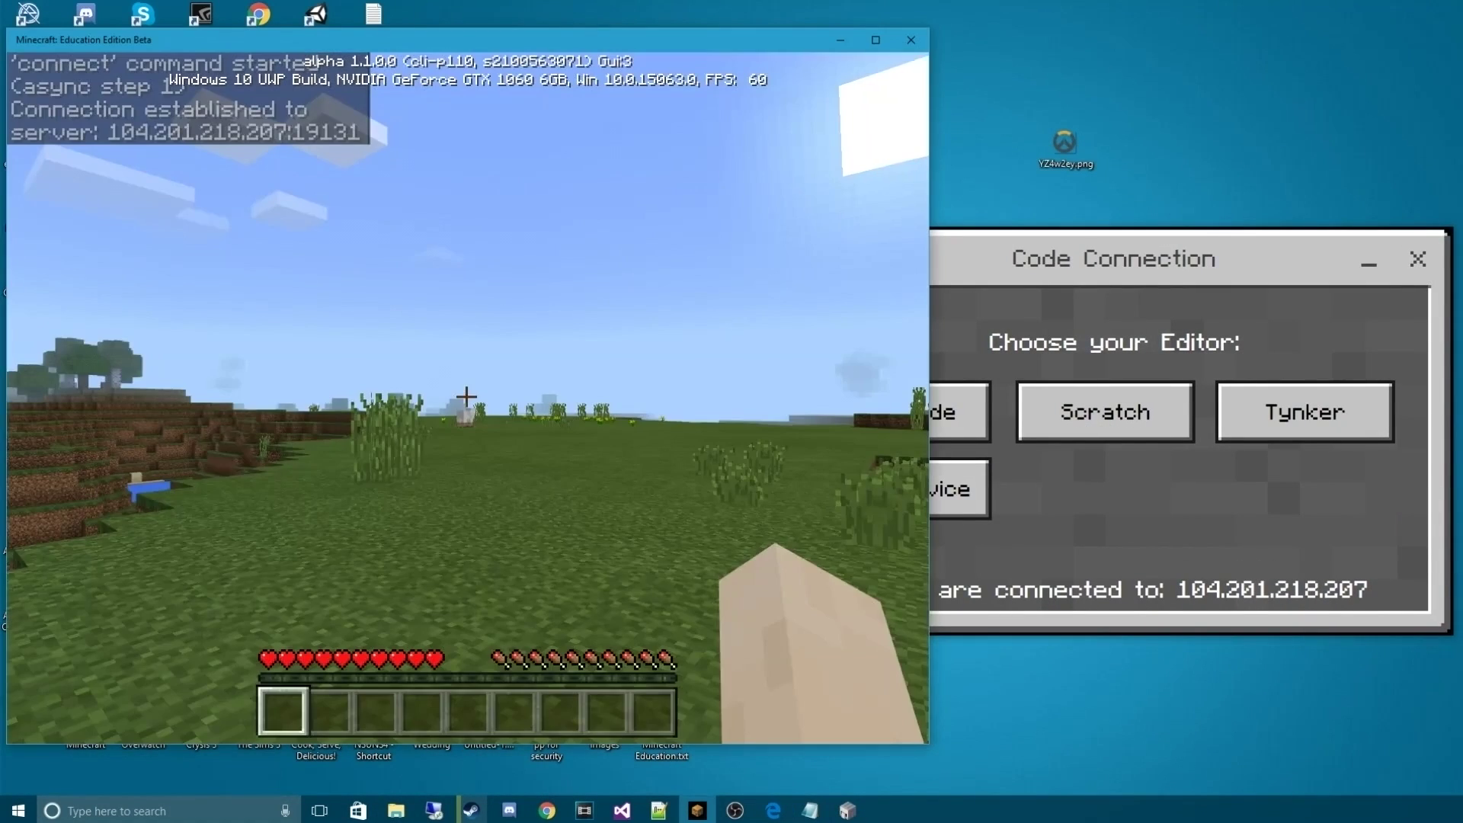
Walk forward across the grass, then pause and bring Code Connection to the front
key(w)
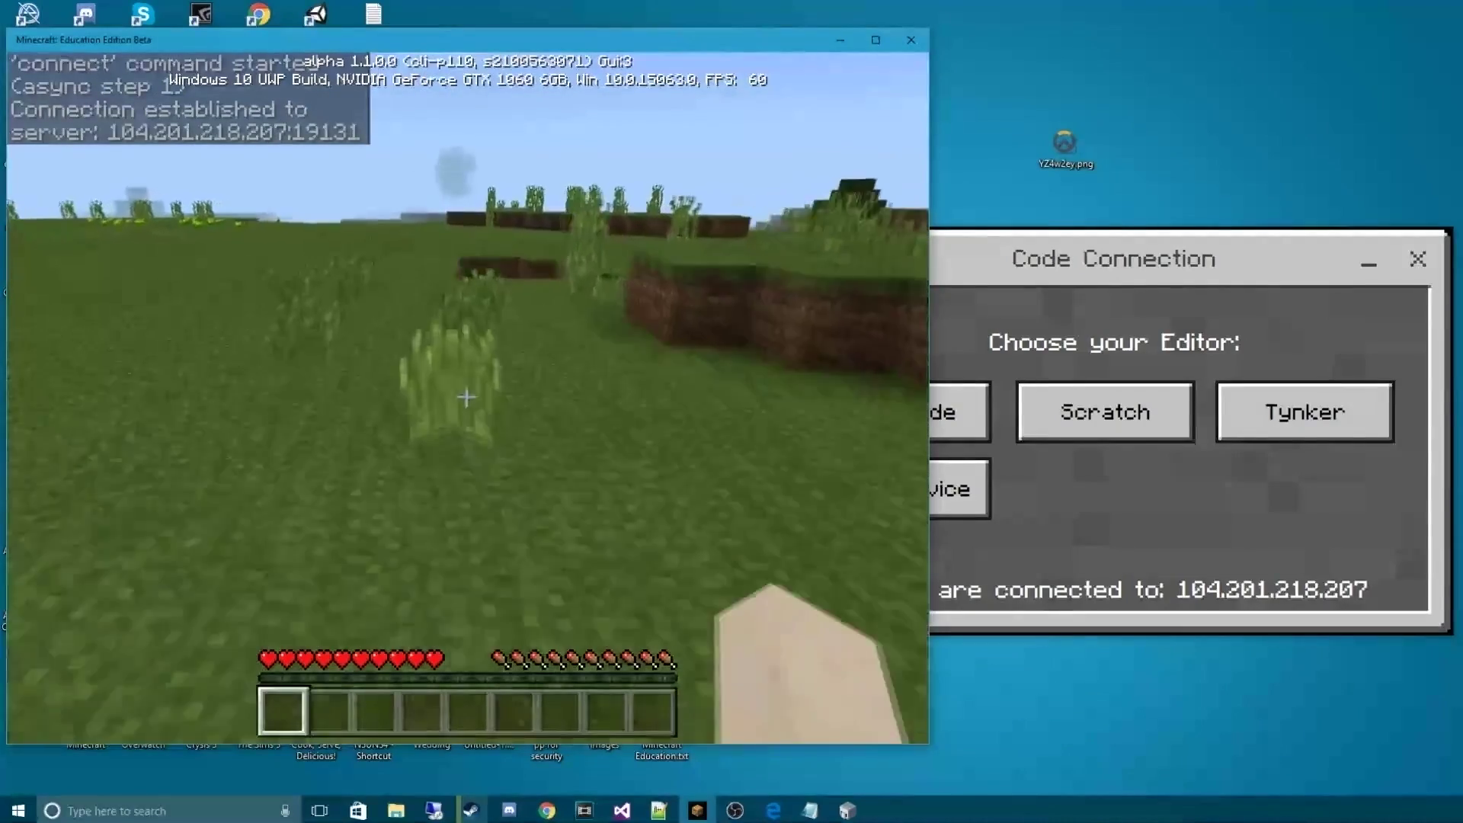
key(w)
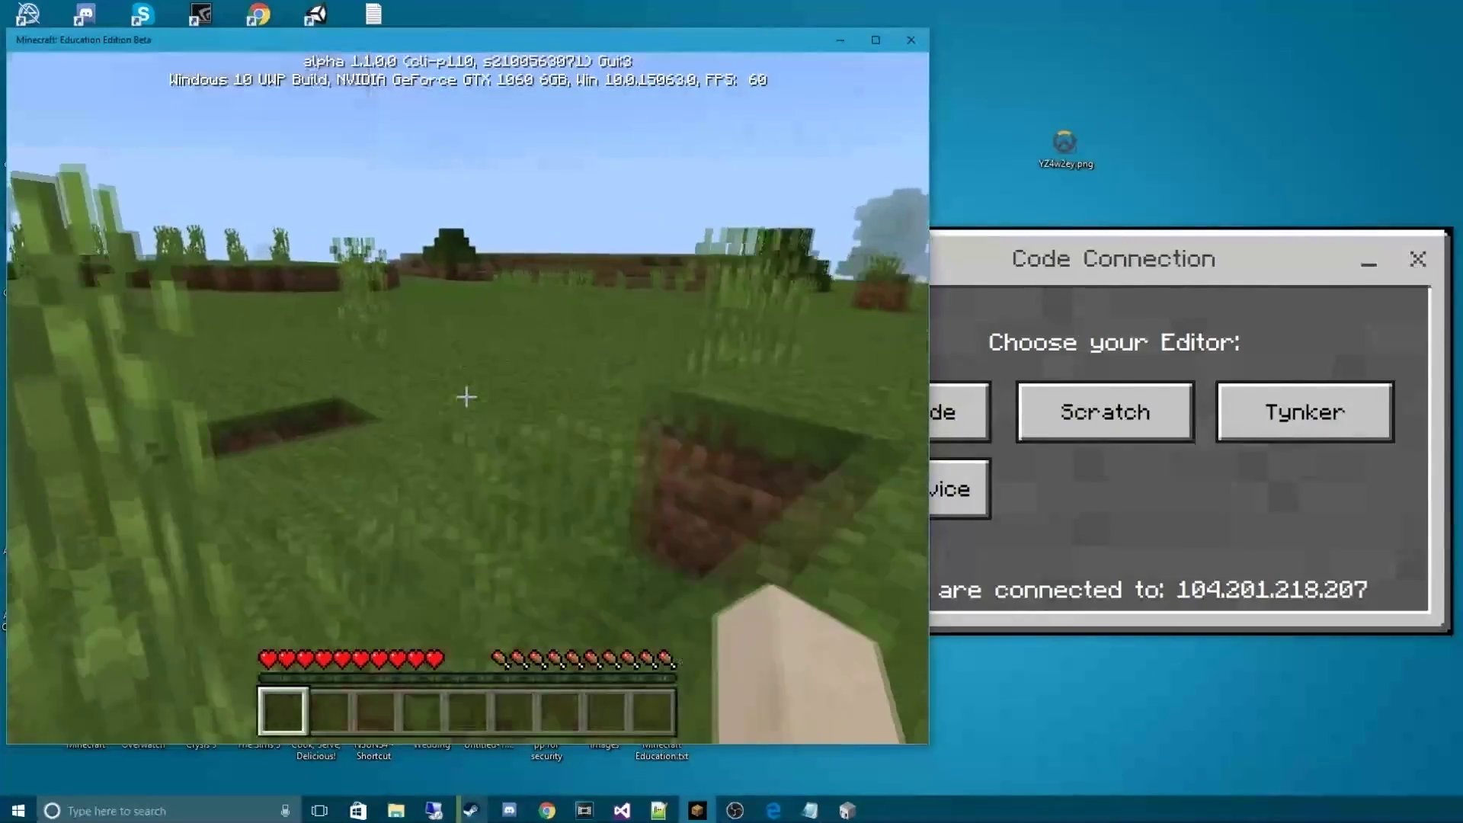
key(w)
key(Escape)
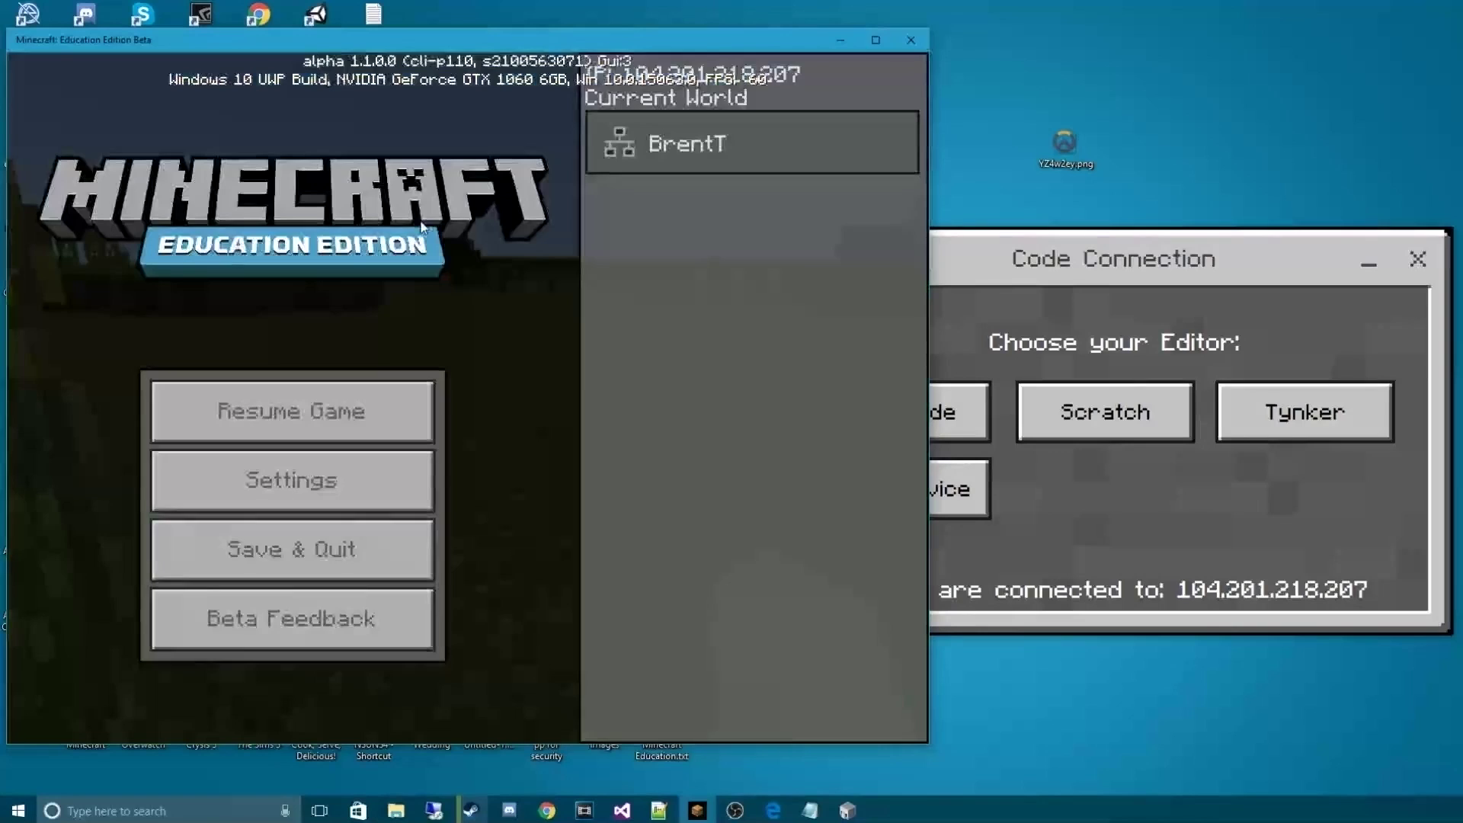
click(1193, 479)
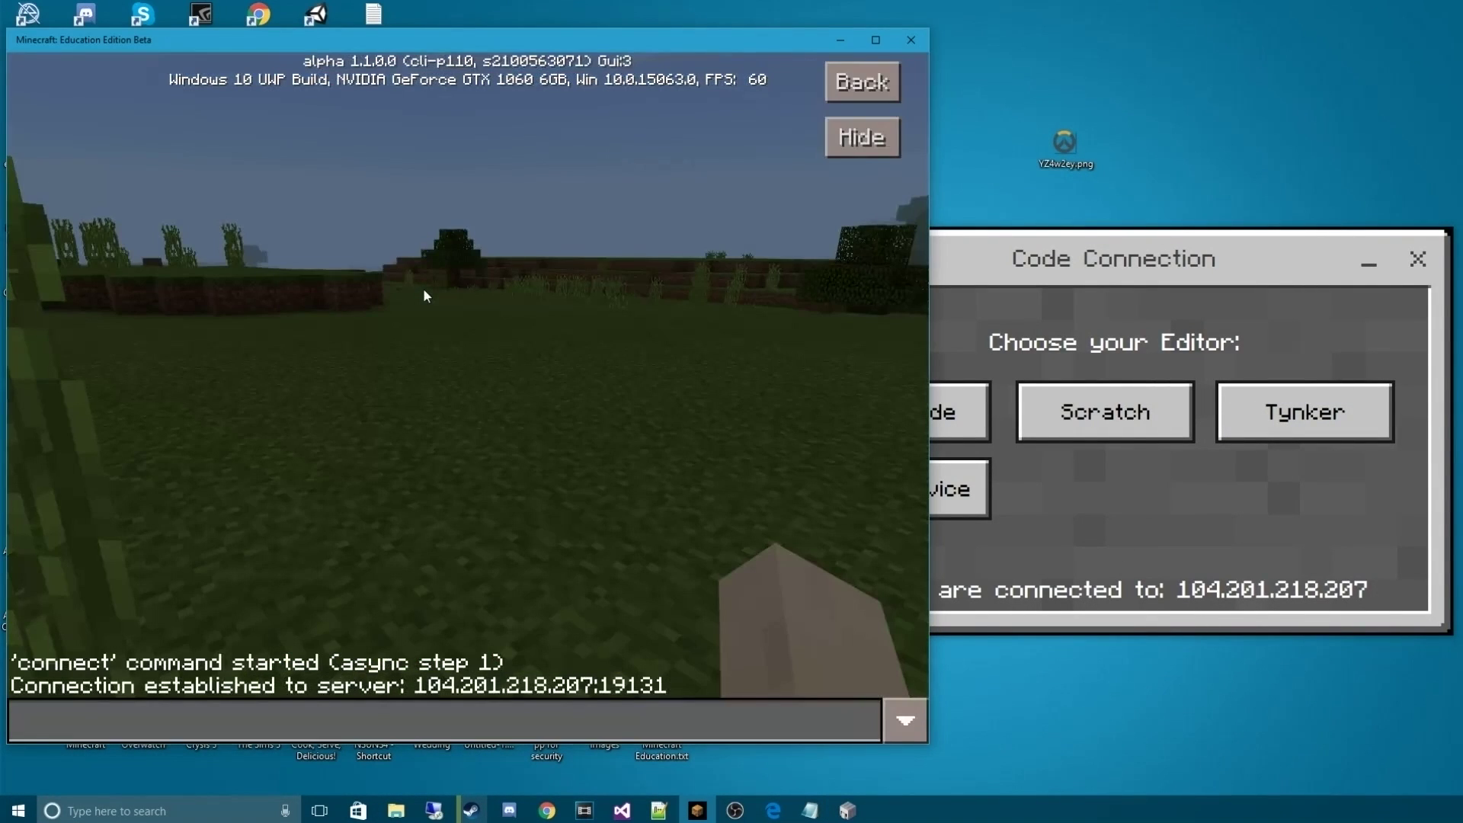
Resume play and walk across the field, onto the dirt ledge and through tall grass
key(Escape)
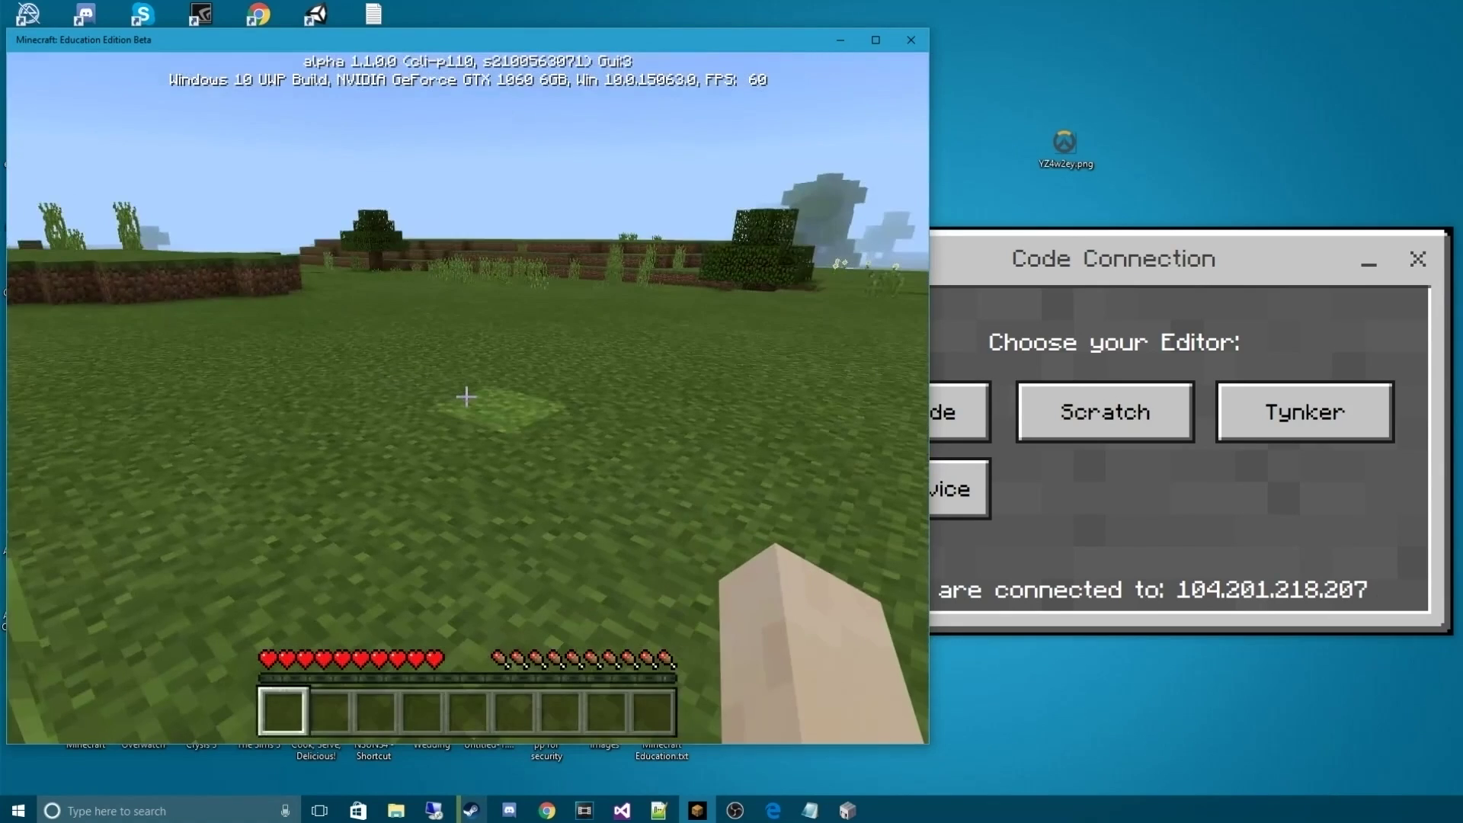
key(w)
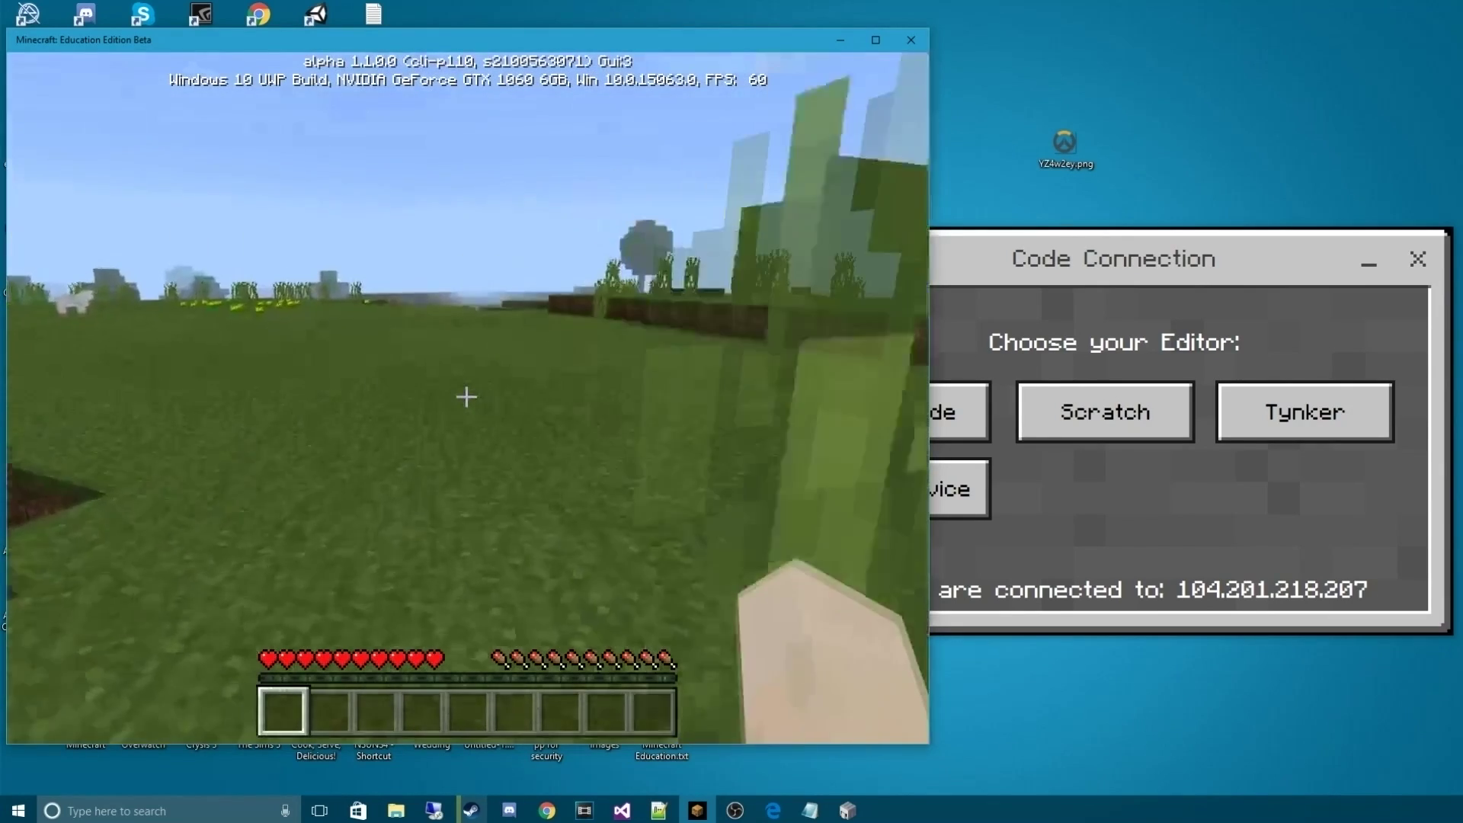
key(w)
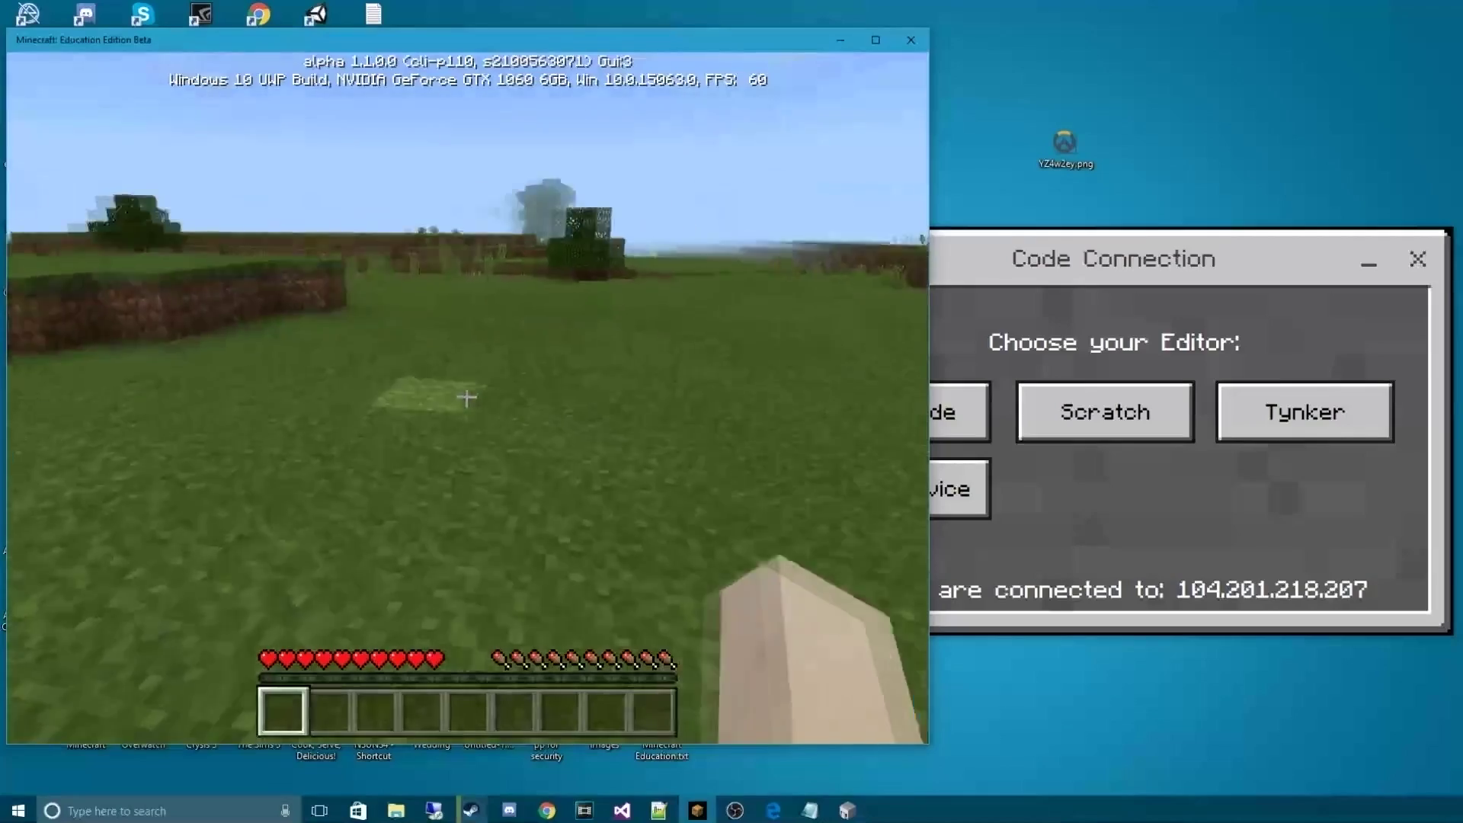
key(w)
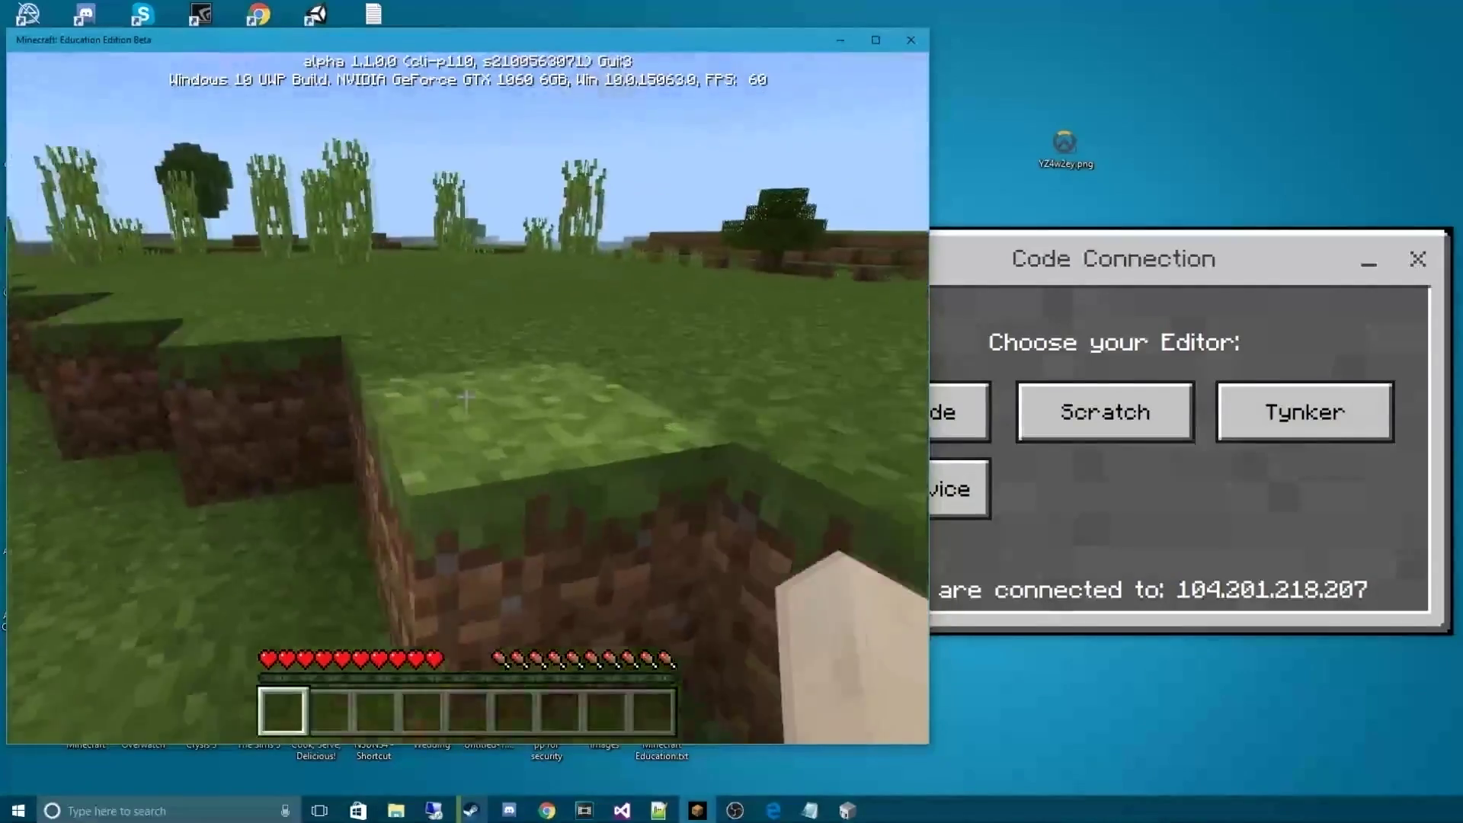
key(w)
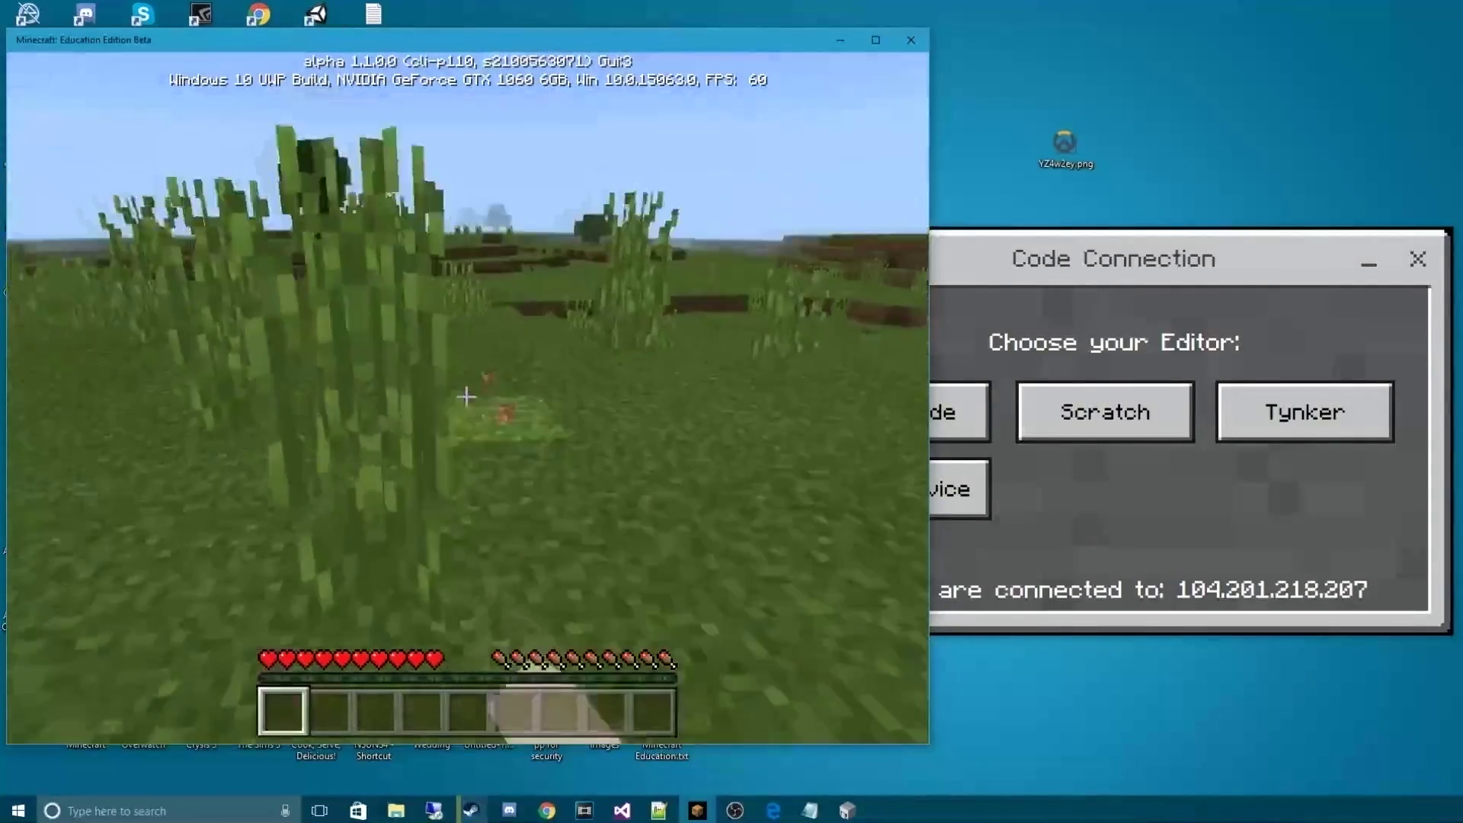
key(w)
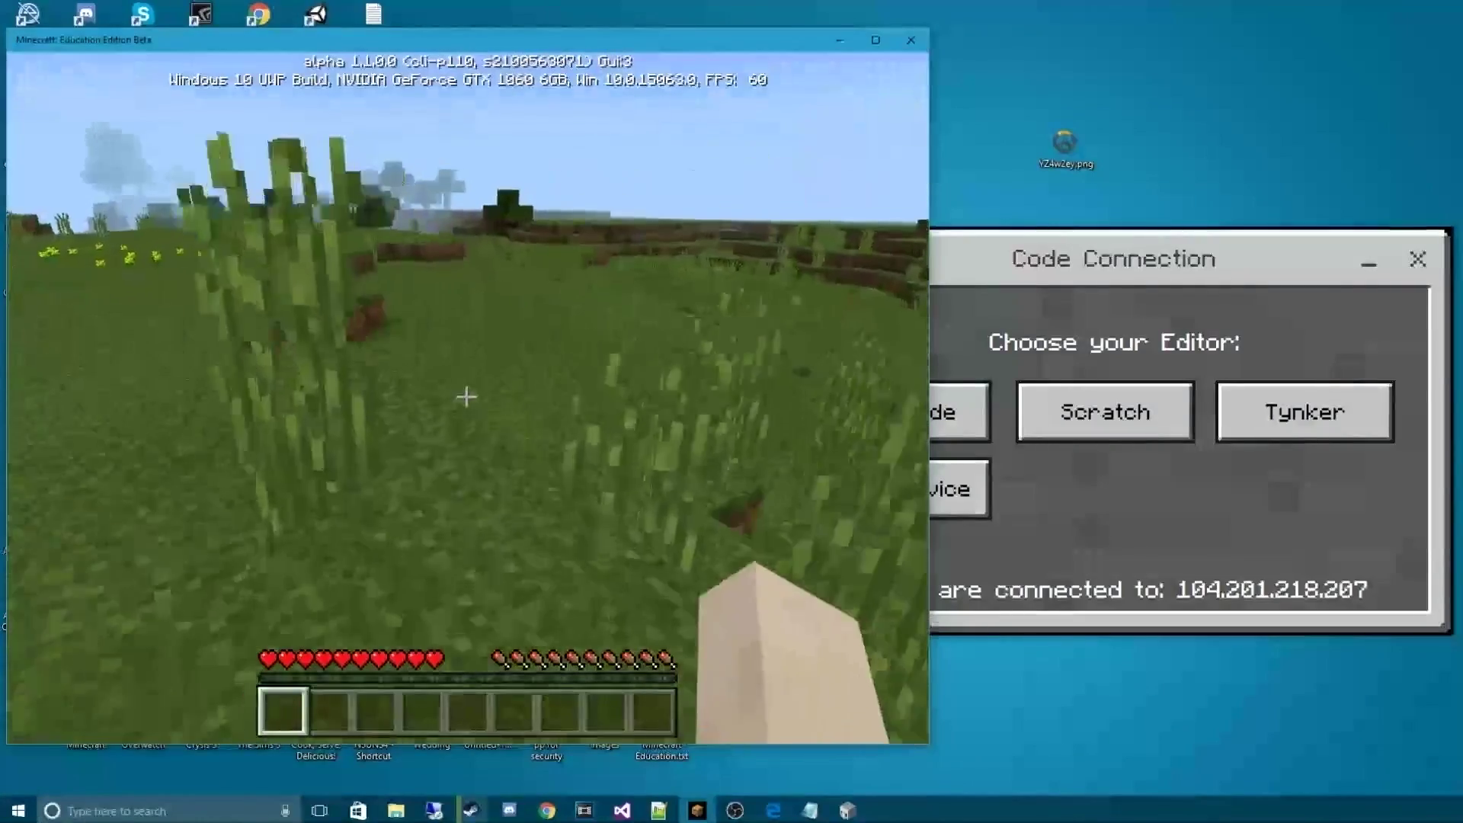
key(w)
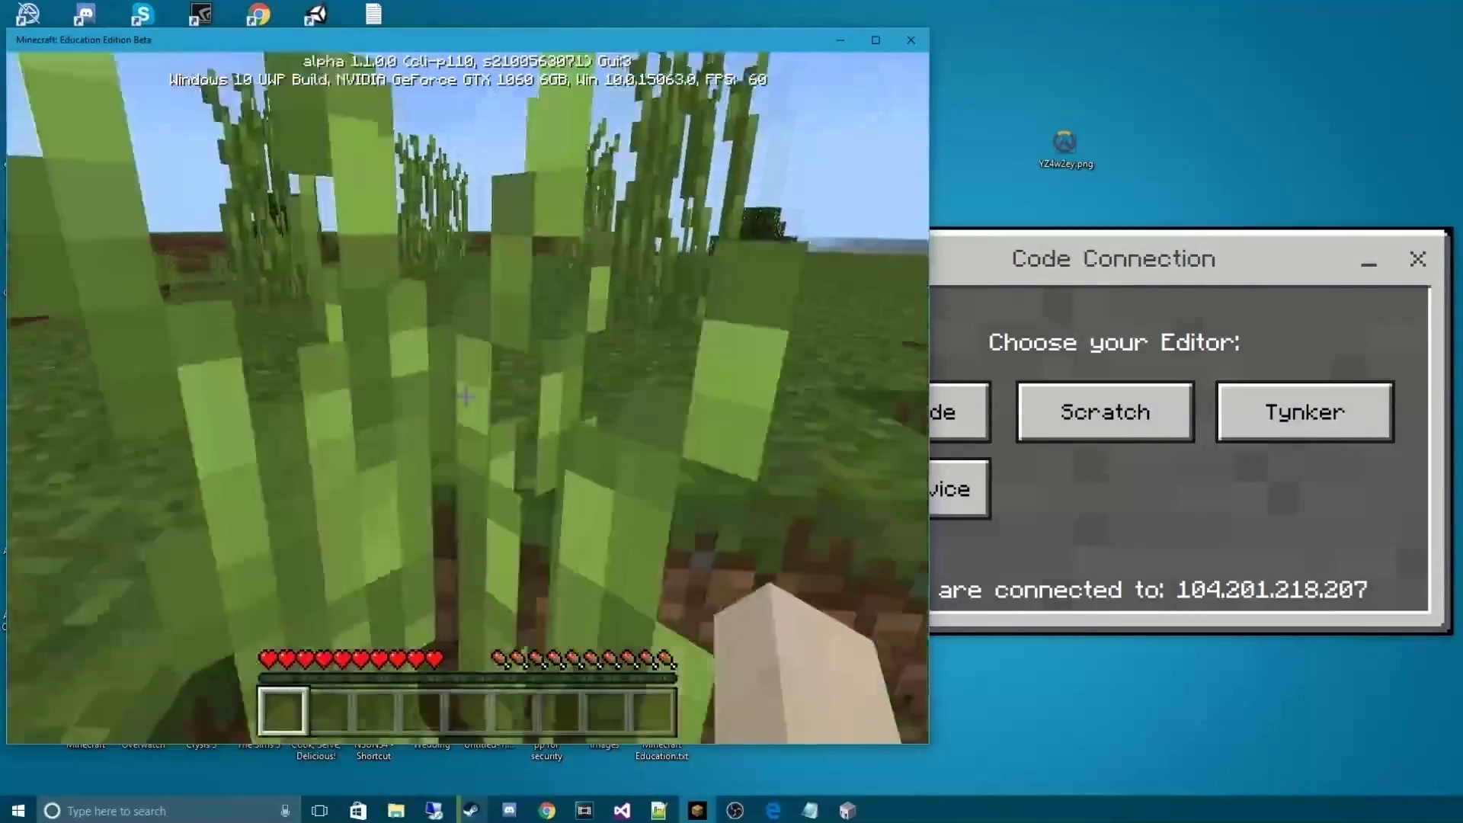
key(w)
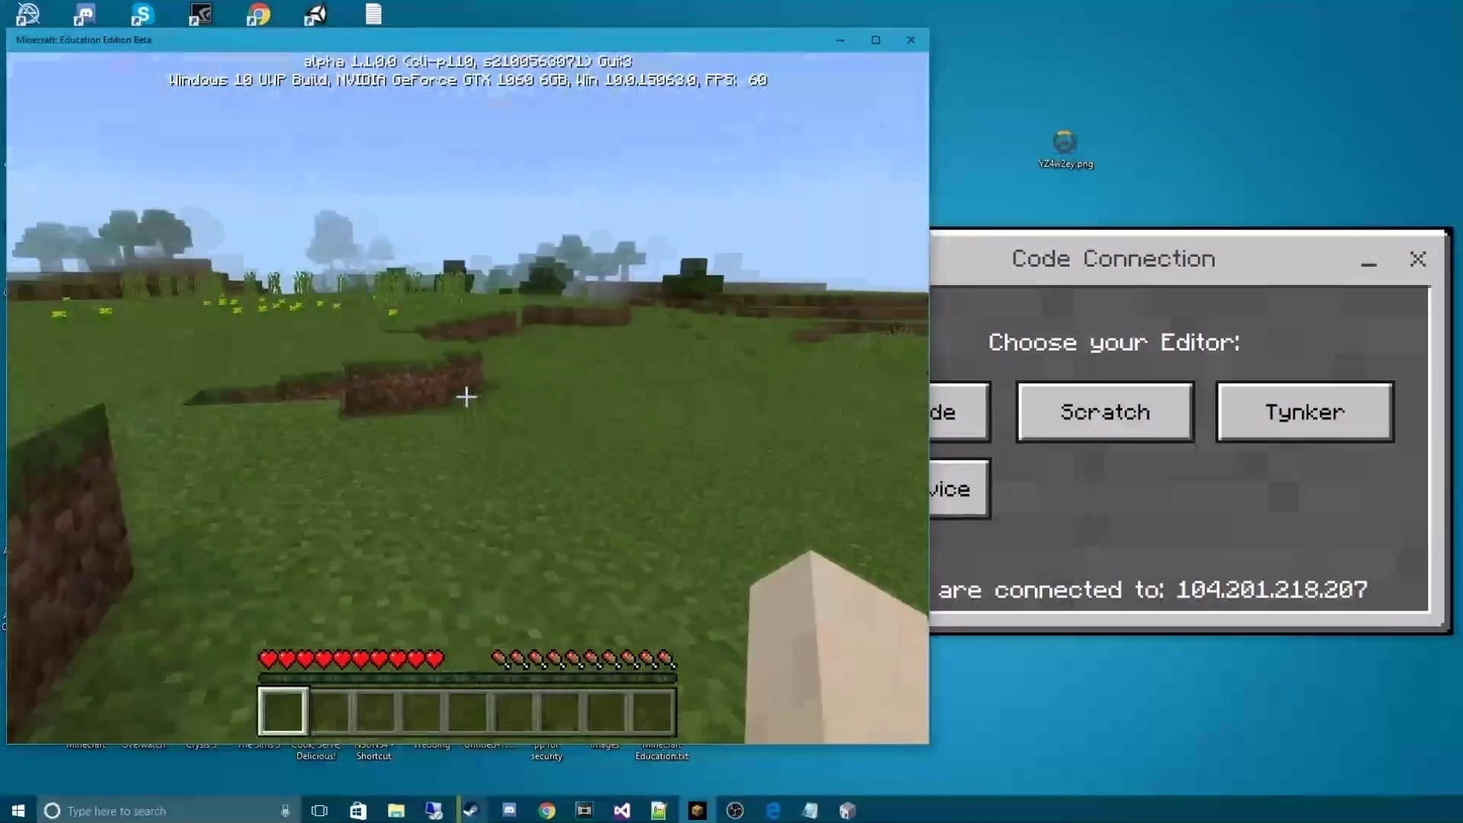
Pause the game and open the MakeCode editor in Code Connection
key(Escape)
click(1058, 496)
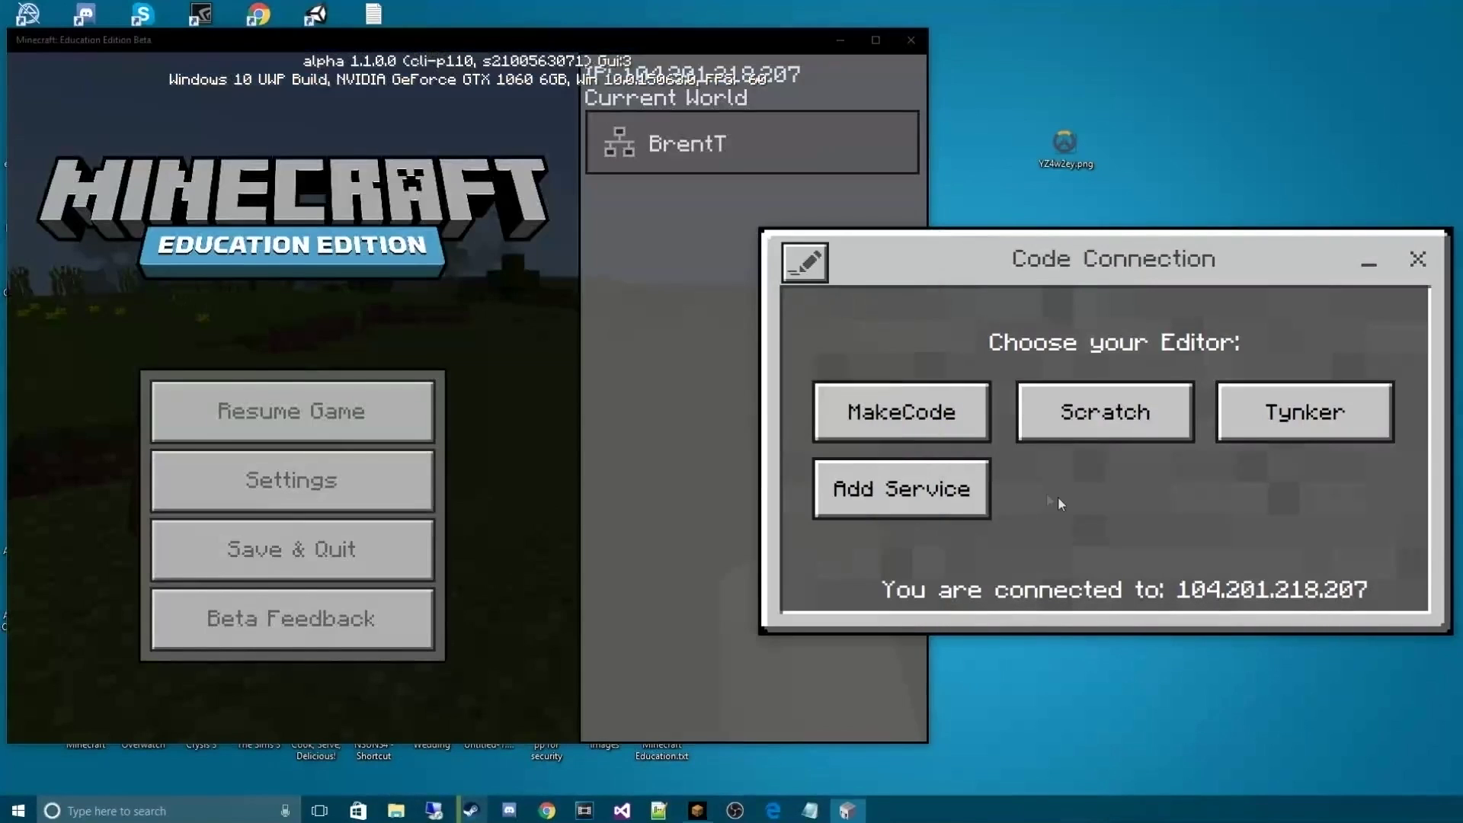
click(929, 426)
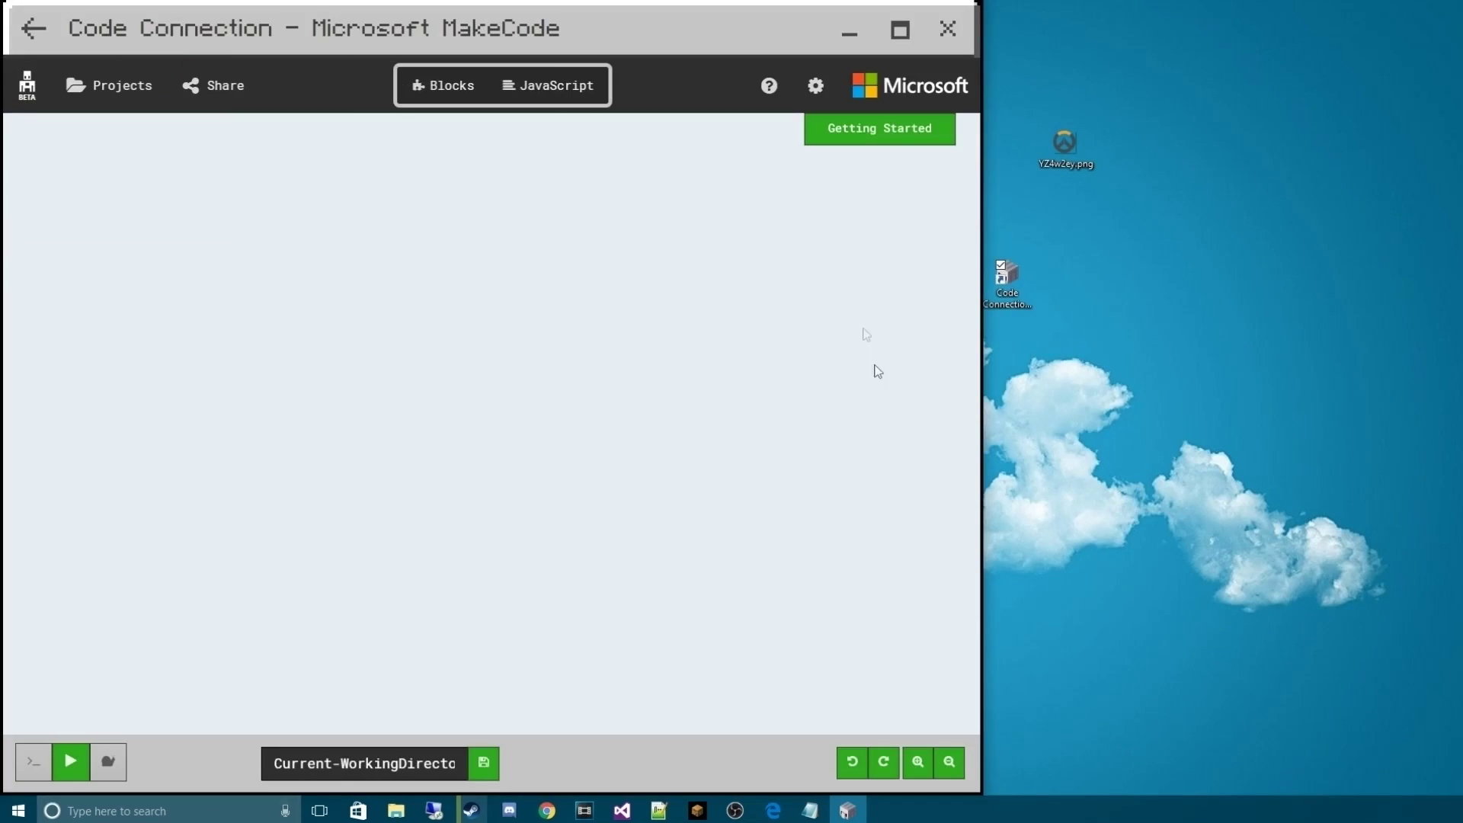
Move the MakeCode window aside and walk across the field to test the program
drag(529, 35, 988, 55)
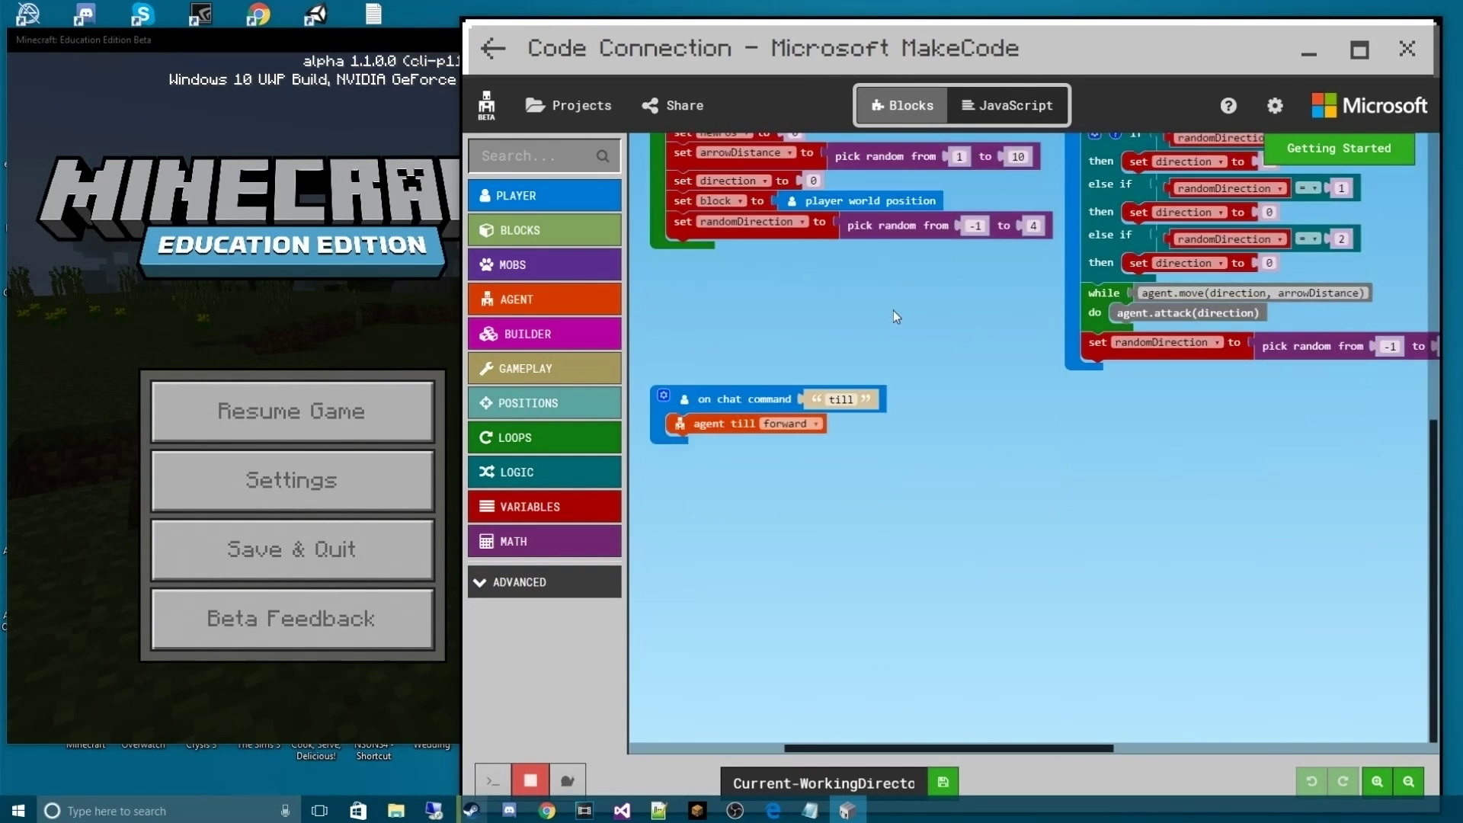
click(426, 396)
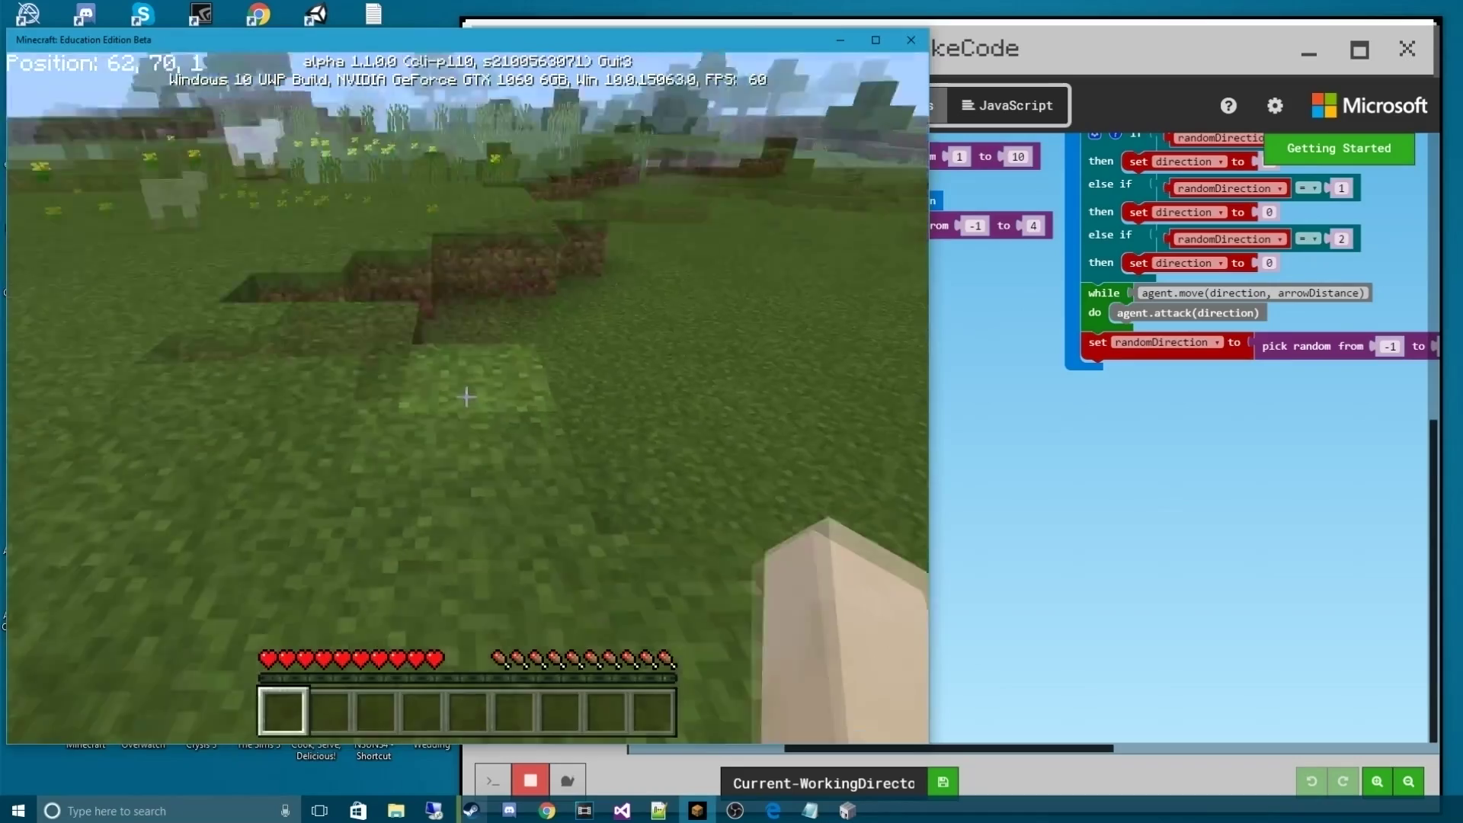
key(w)
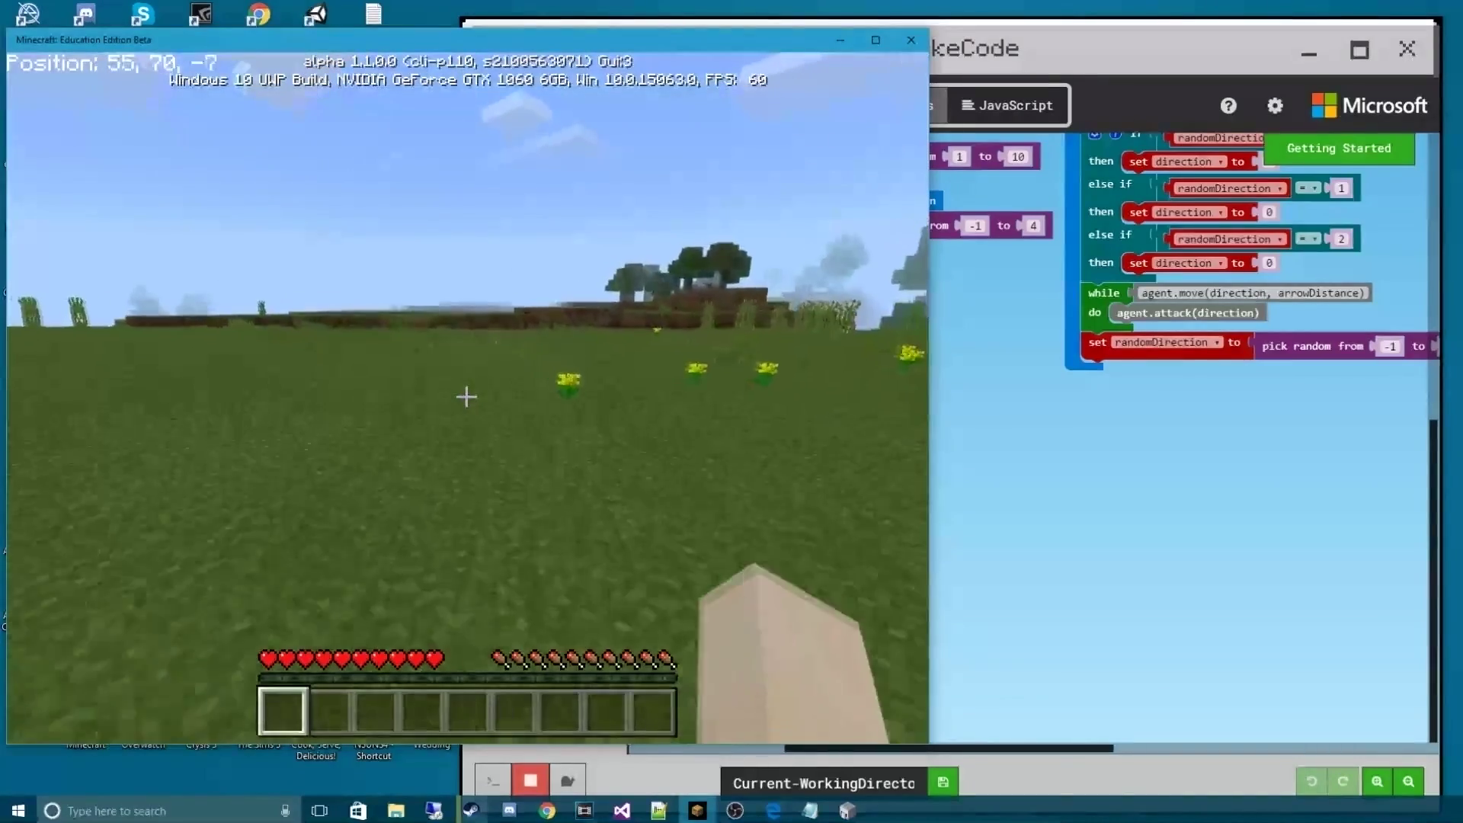
key(w)
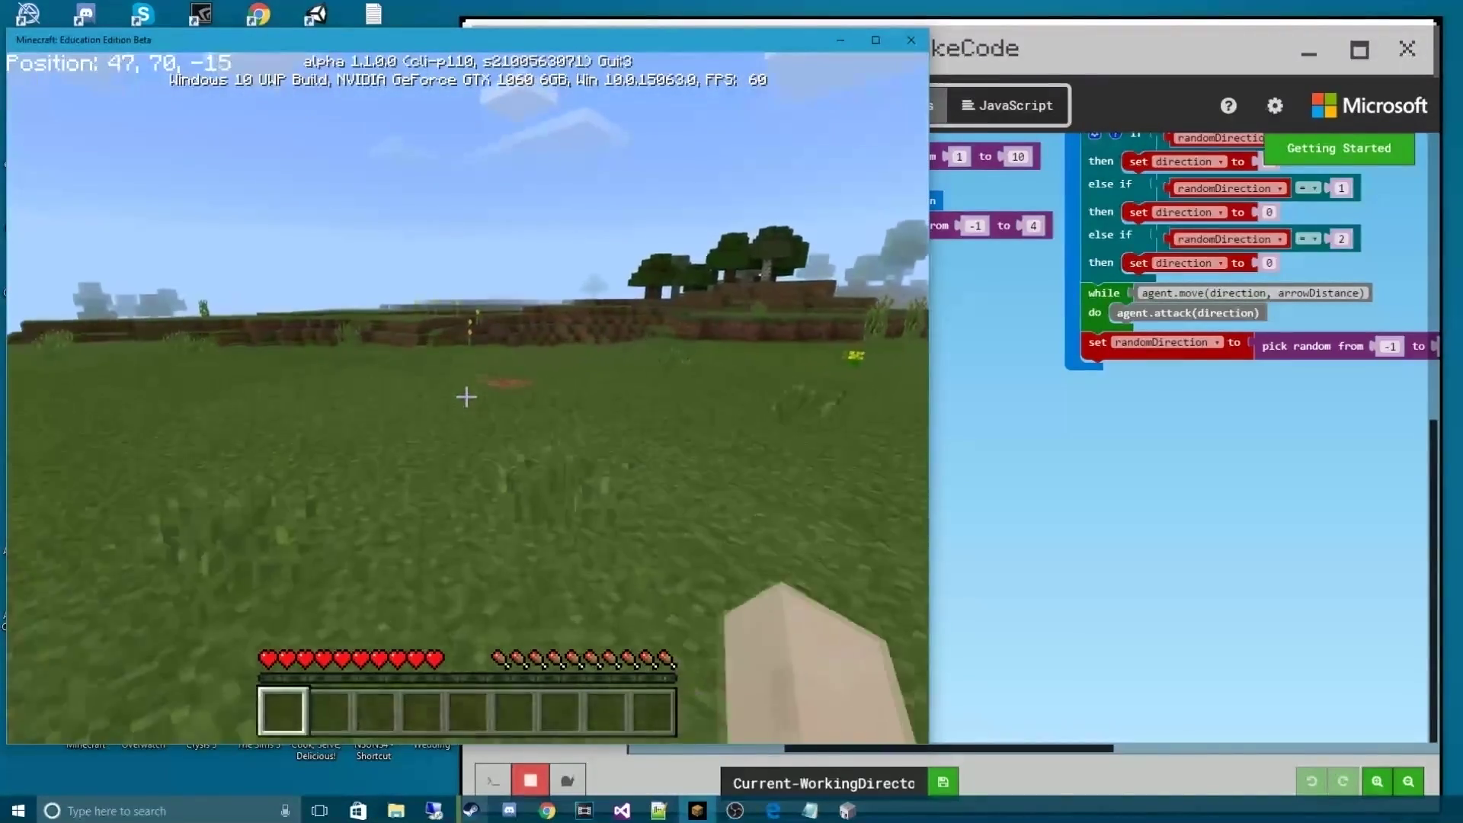
key(w)
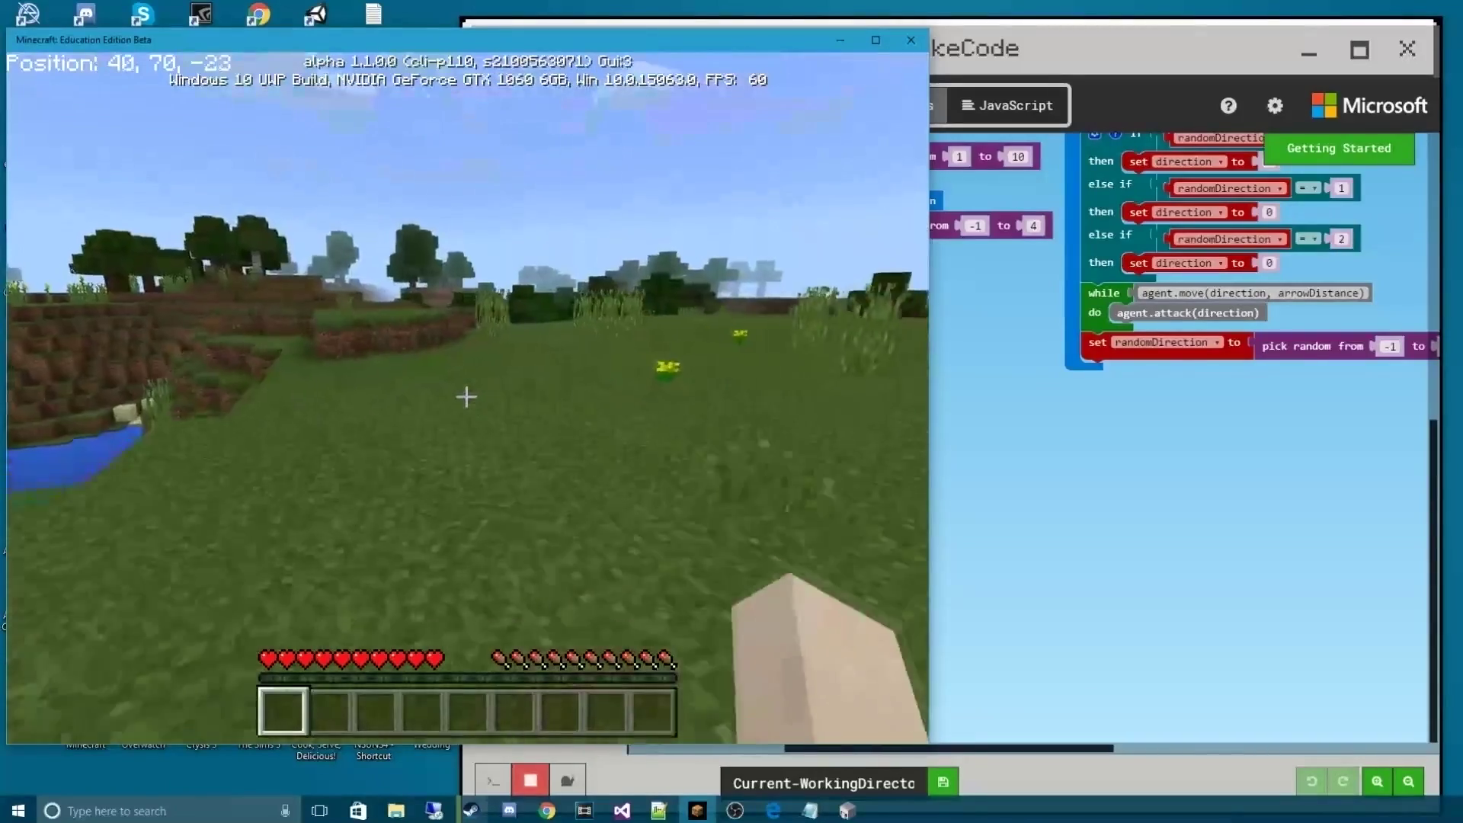
Walk on toward the river, then pause and show the program as JavaScript
key(w)
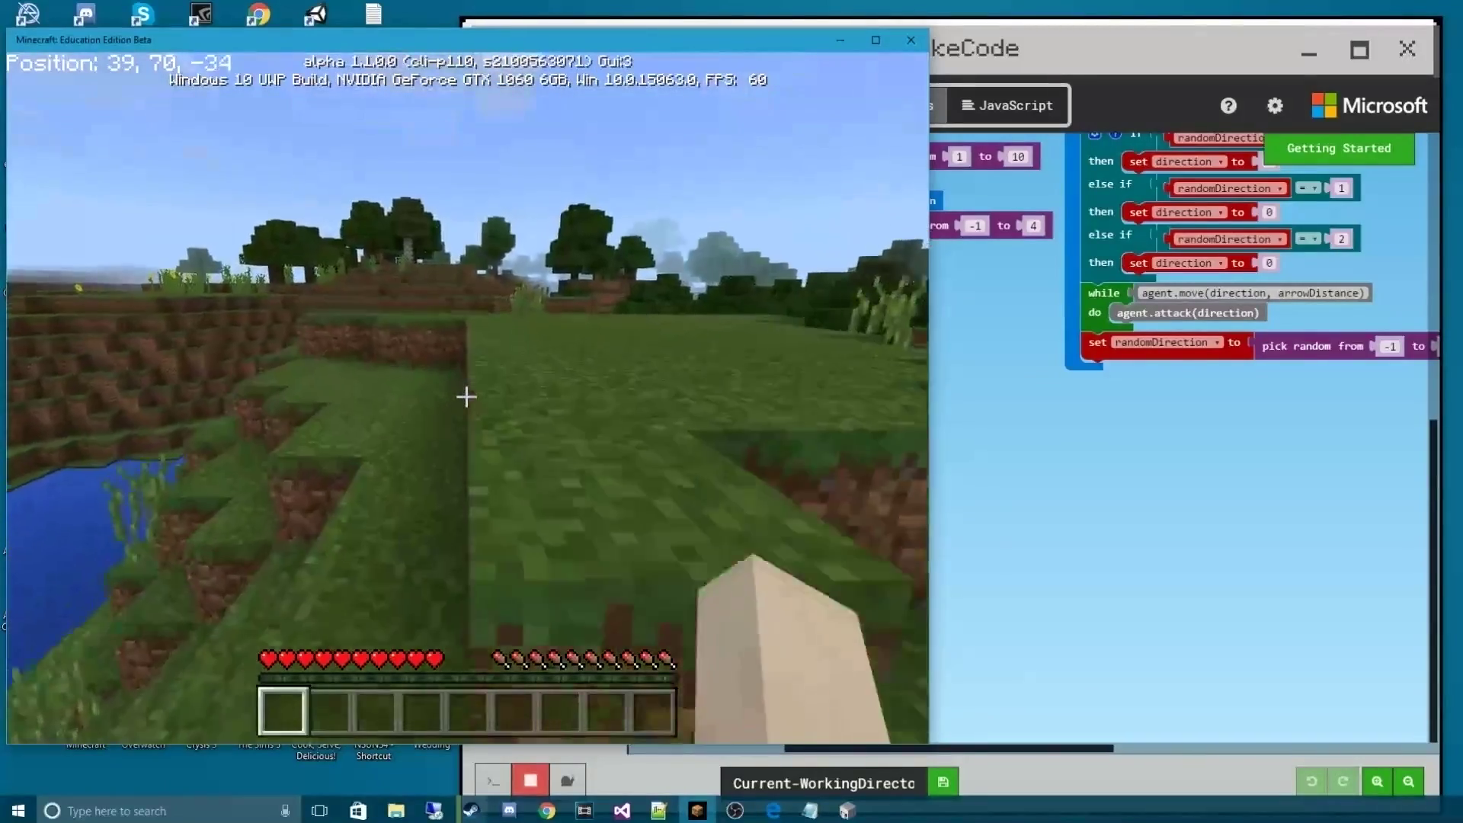
key(w)
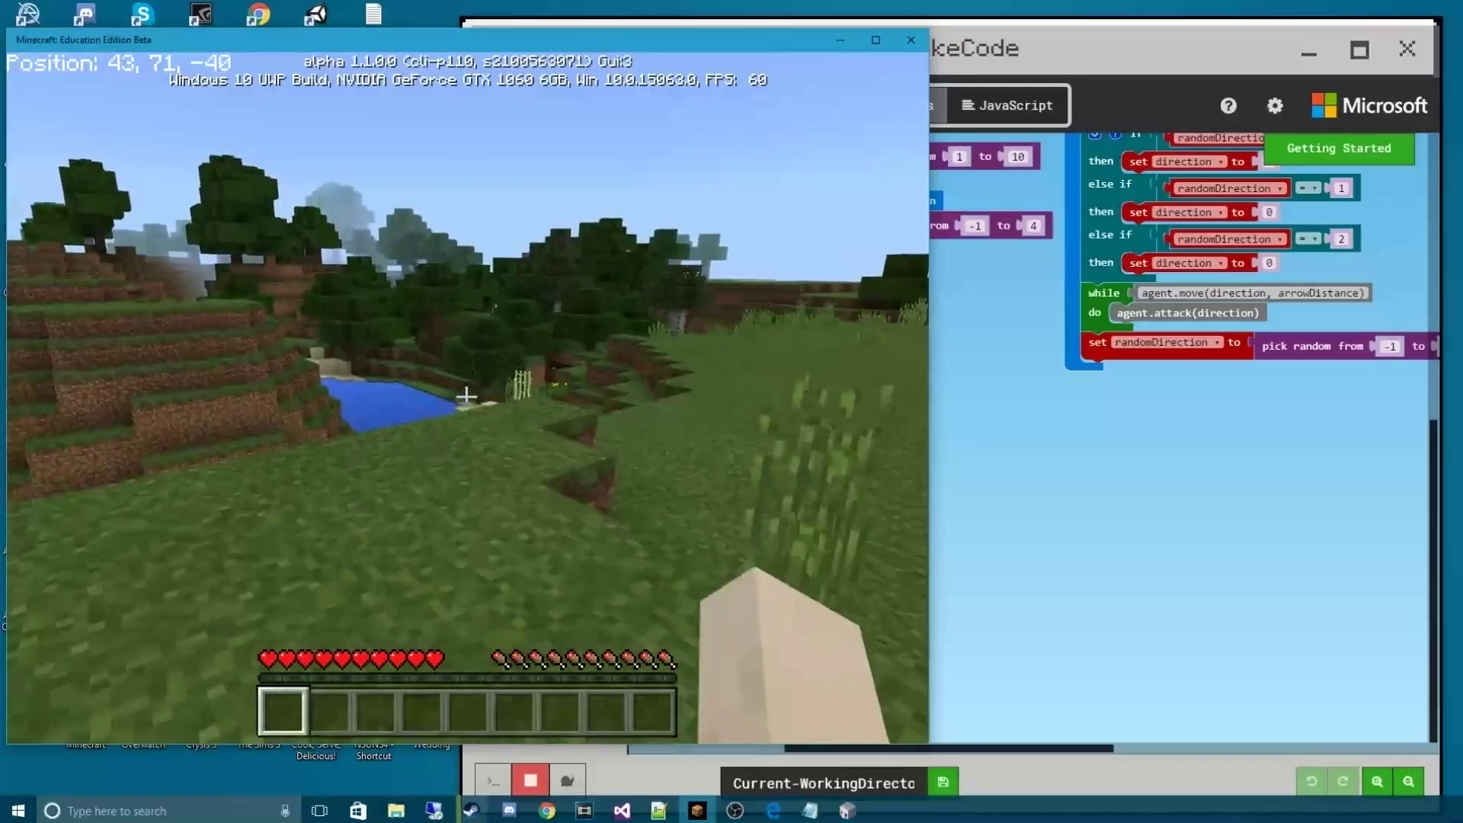
key(Escape)
click(964, 103)
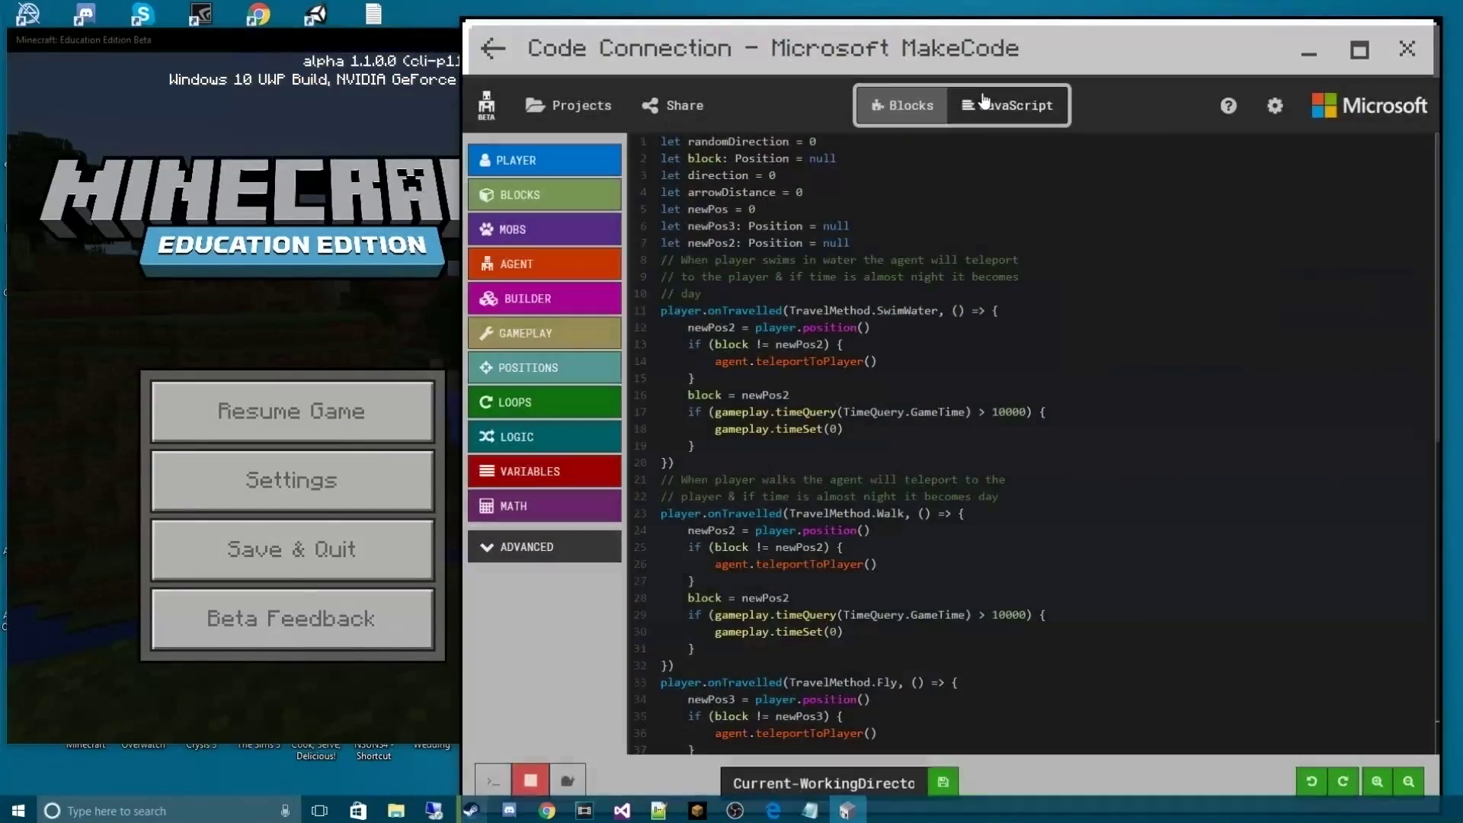
Resume the game and walk toward the trees and field, reaching position 130, 70, -85
click(385, 412)
click(386, 412)
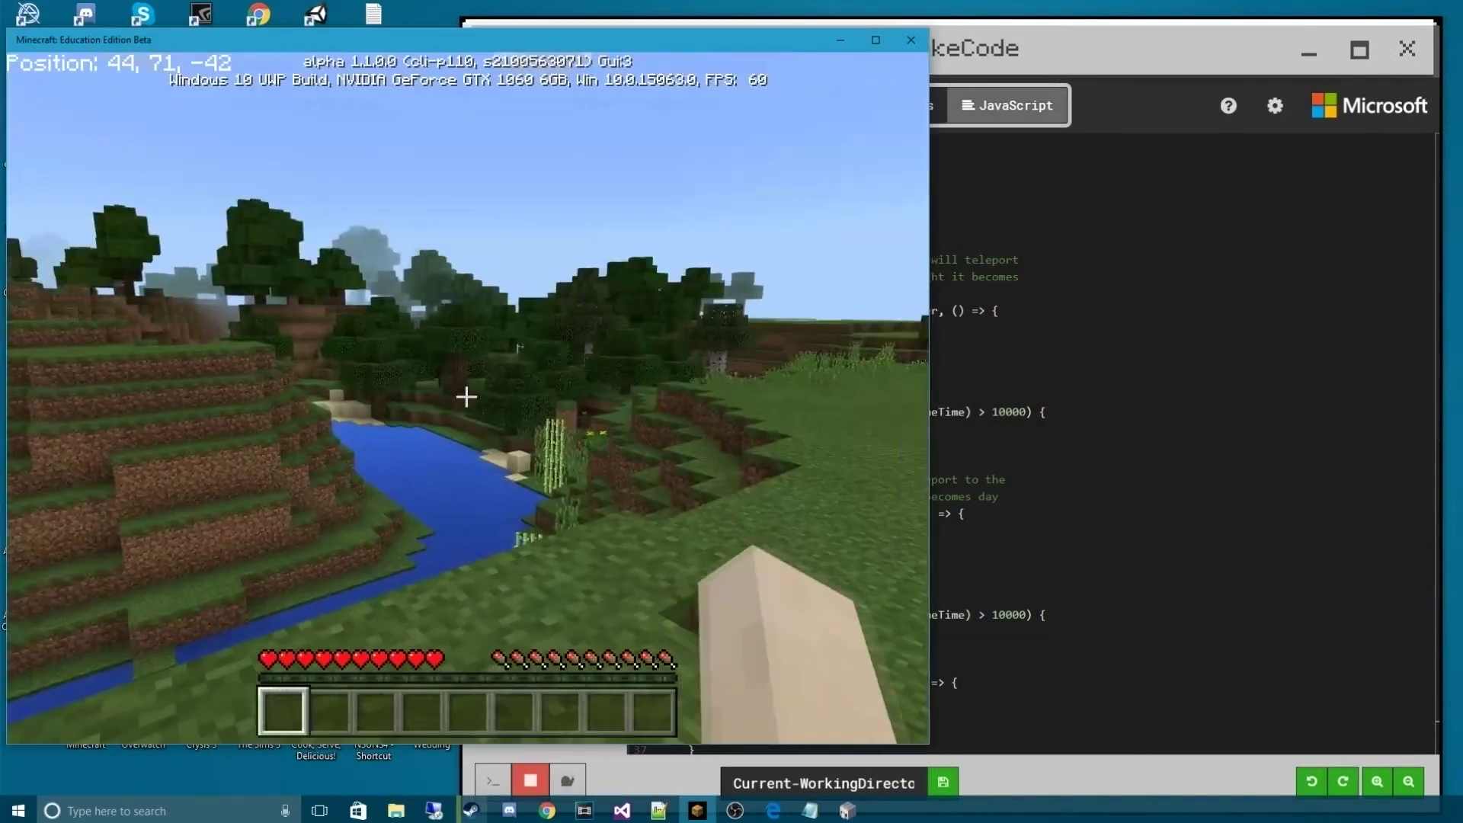
key(w)
key(w)
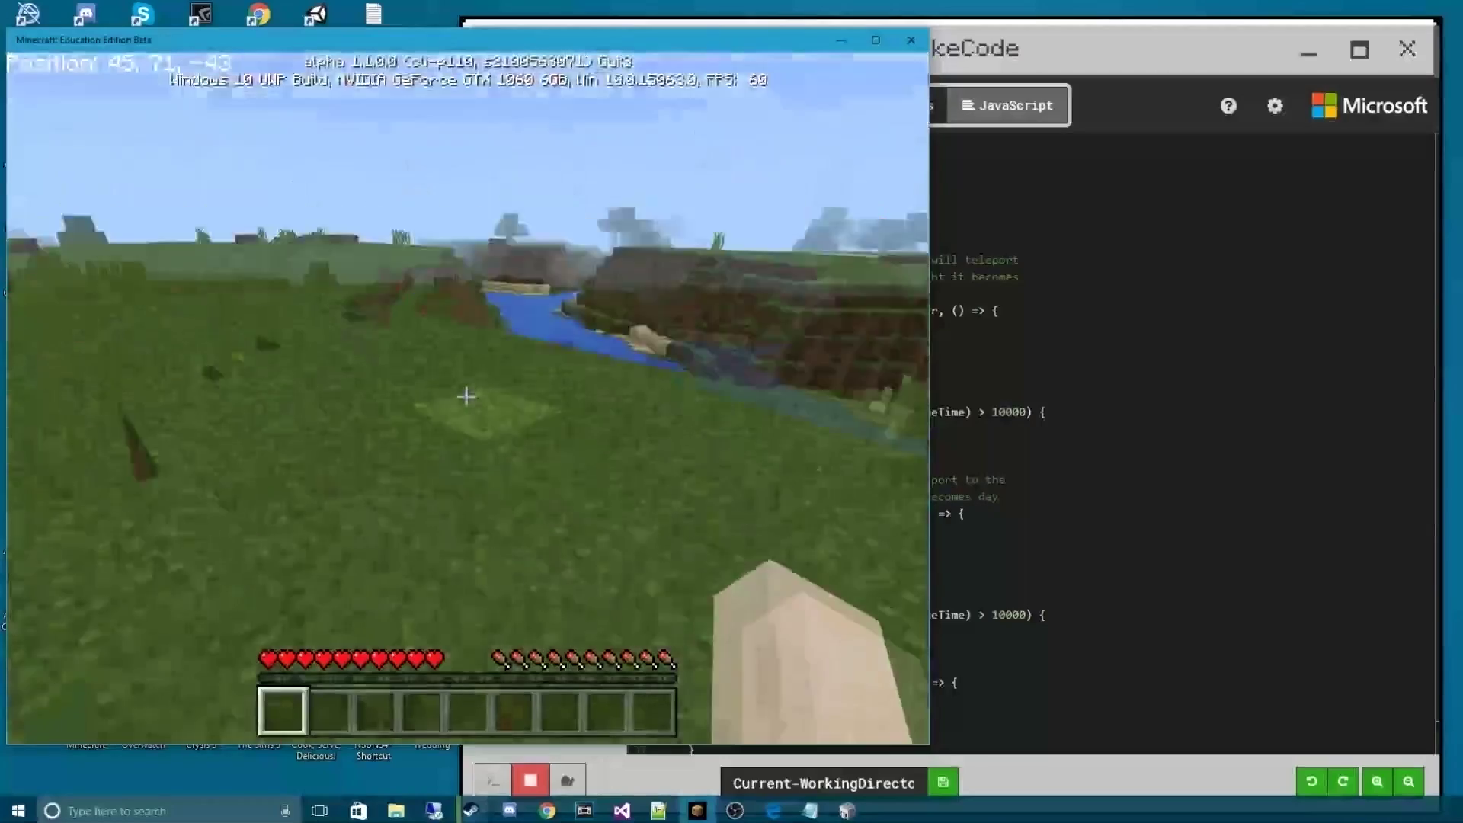
key(w)
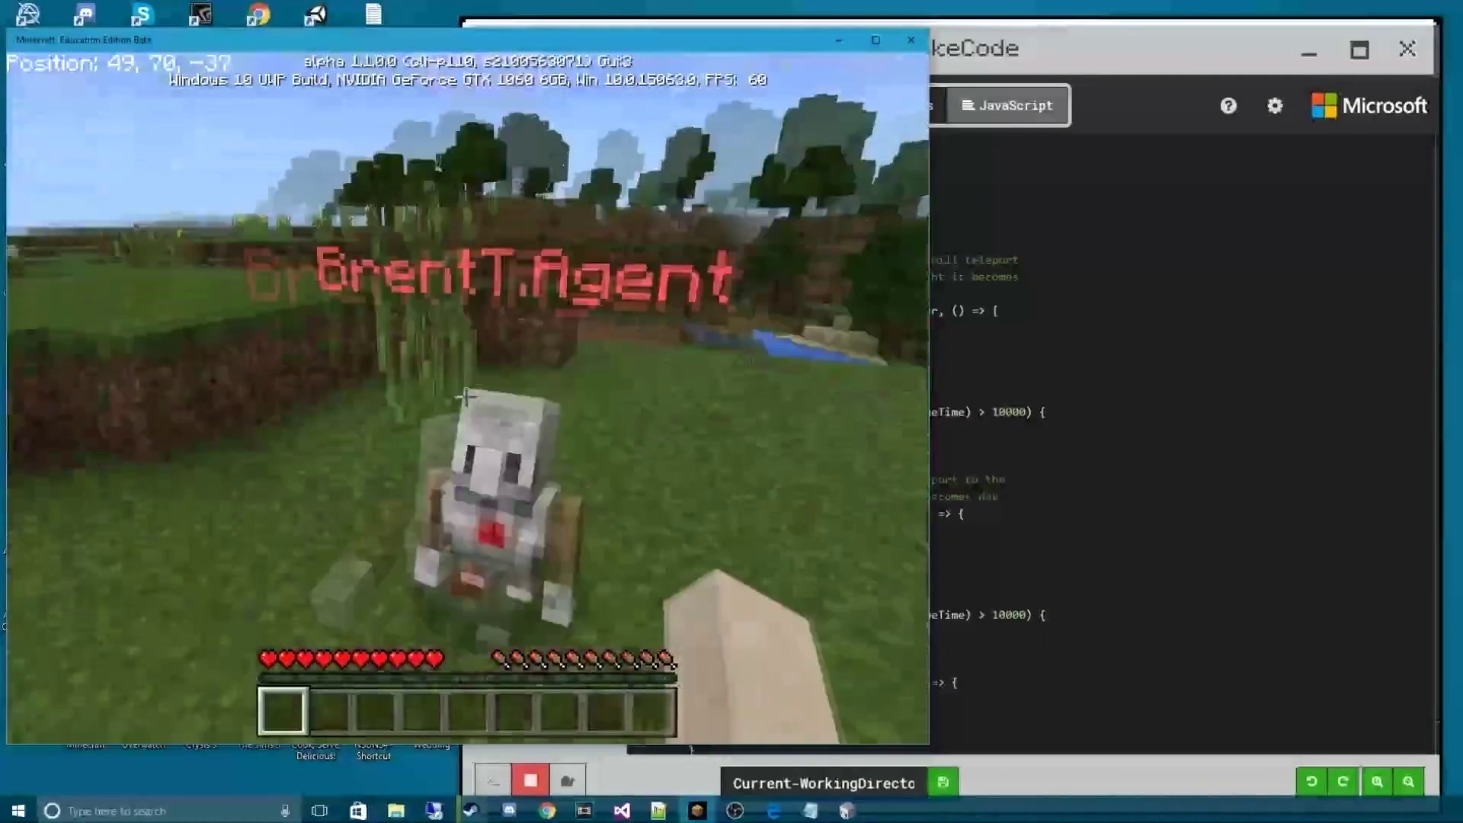
key(w)
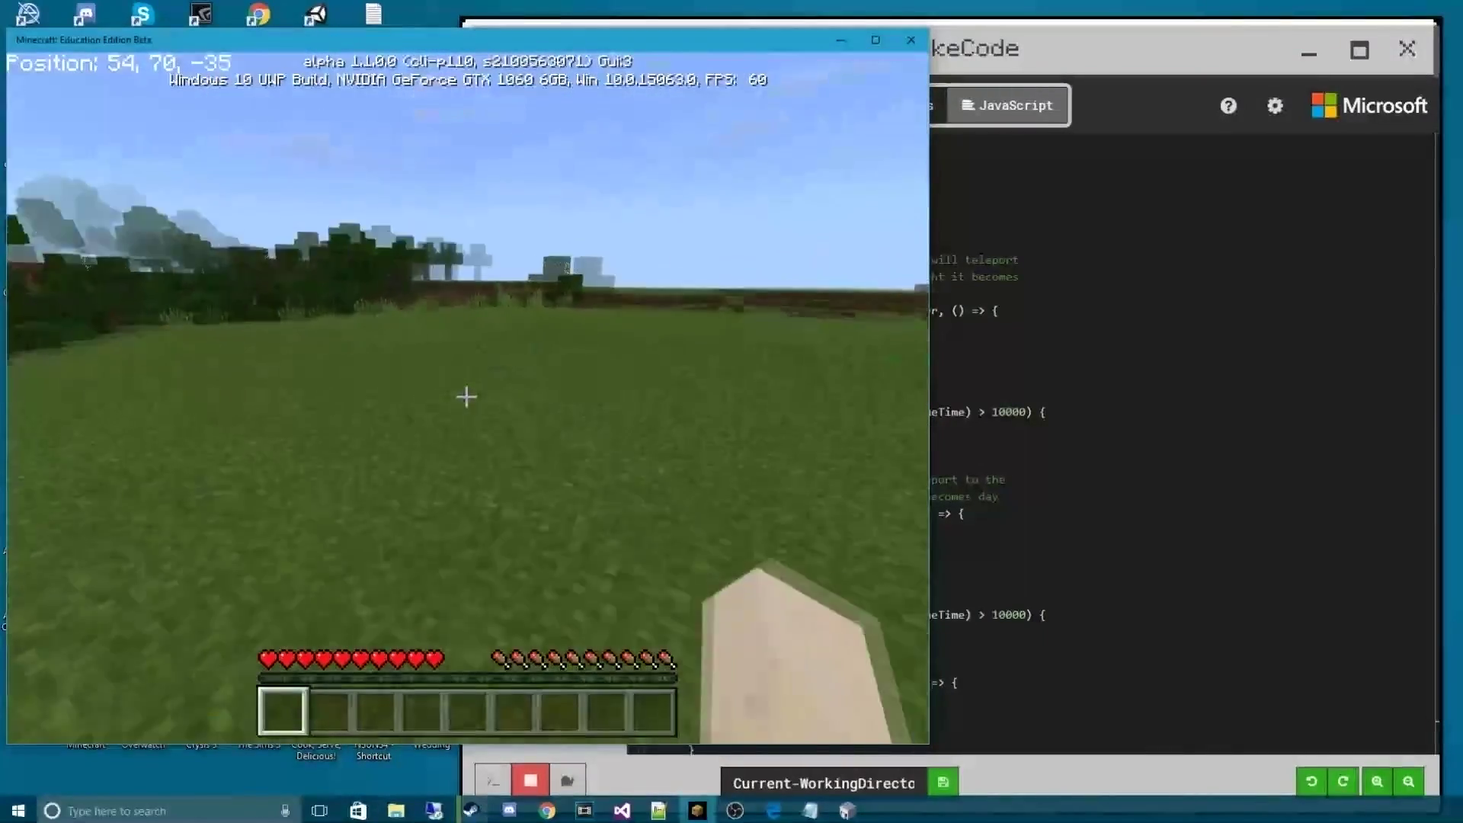
key(w)
key(w)
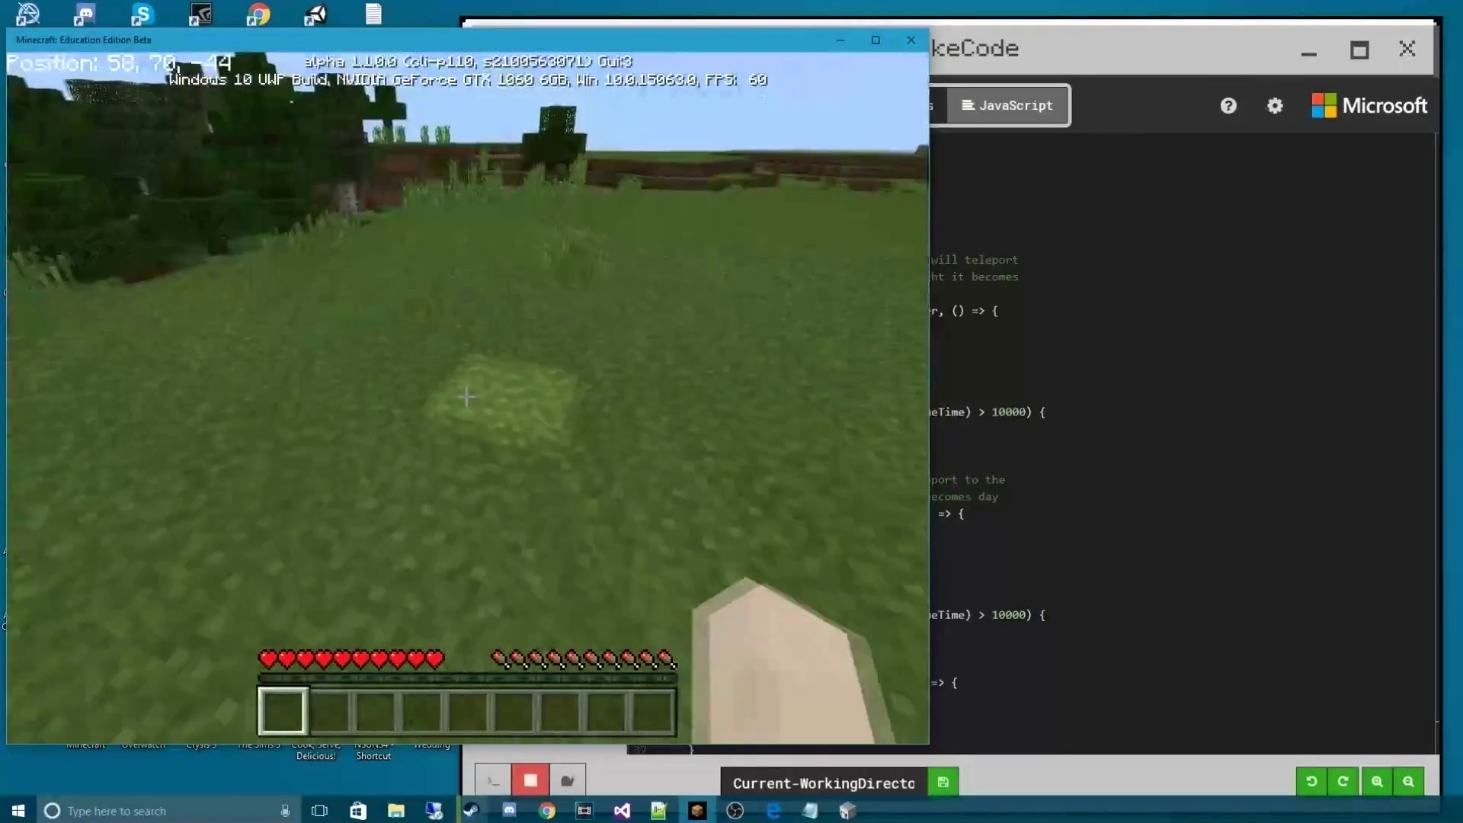
key(w)
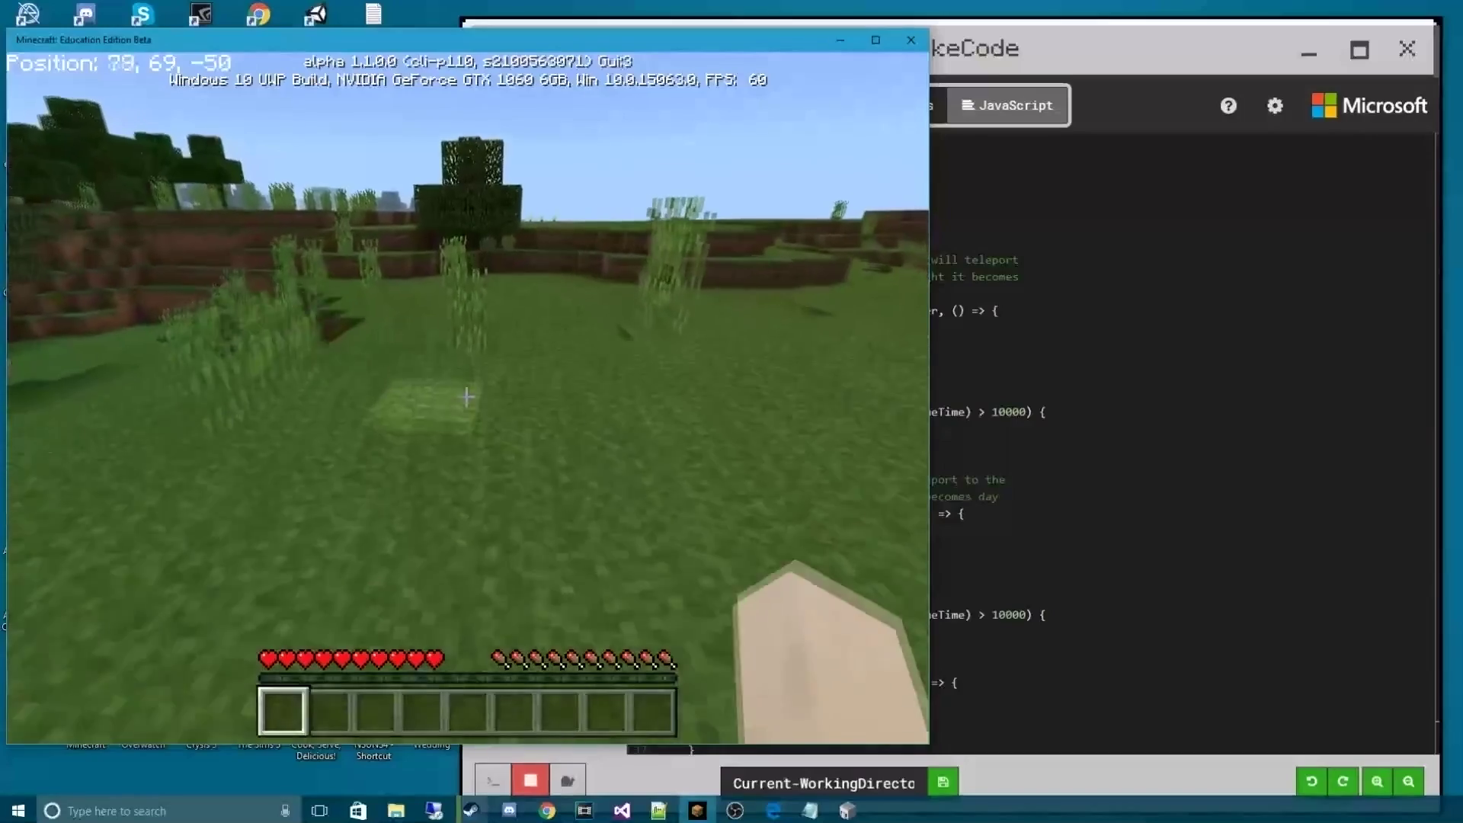
key(w)
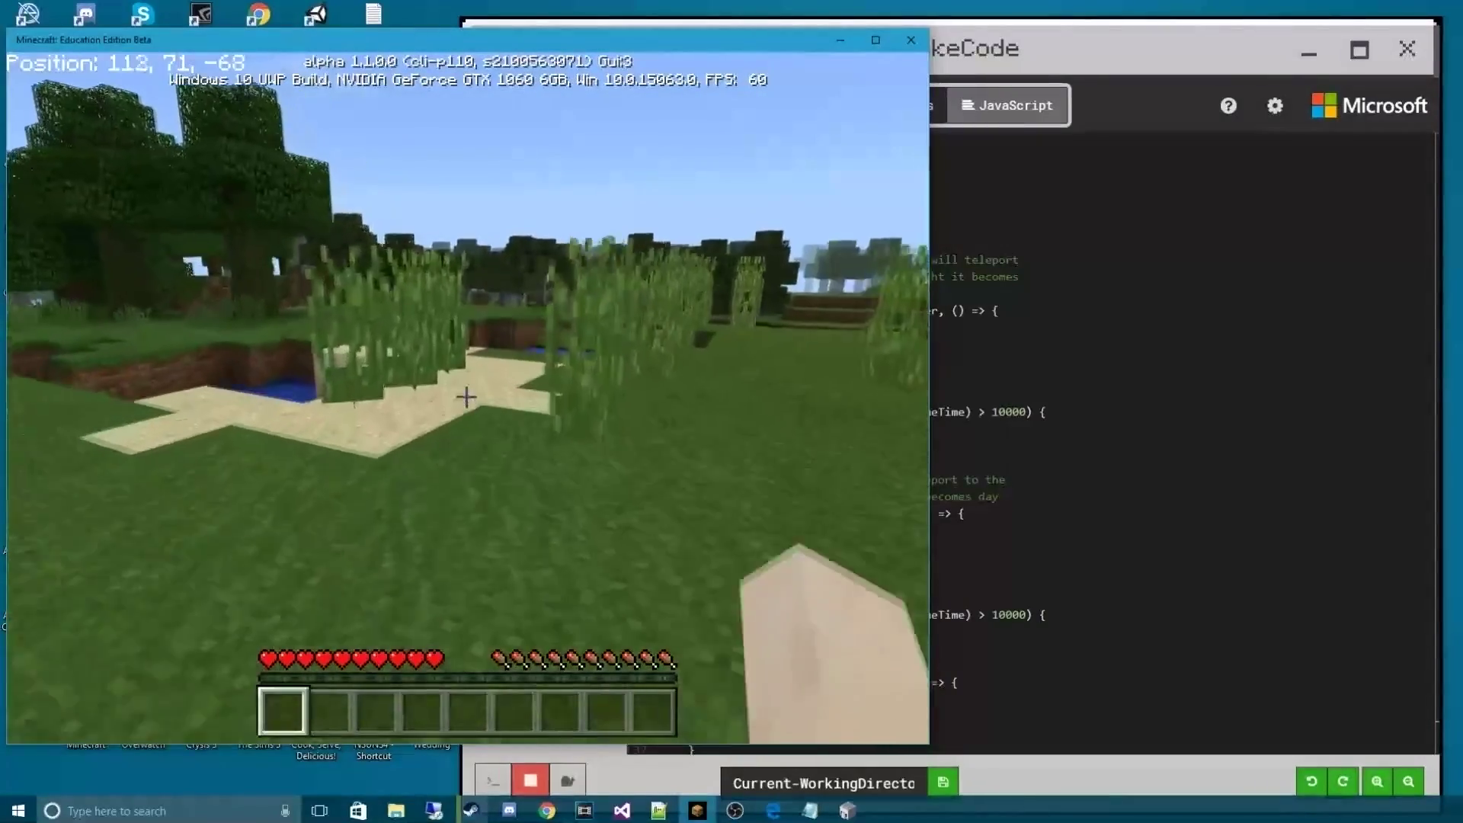
key(w)
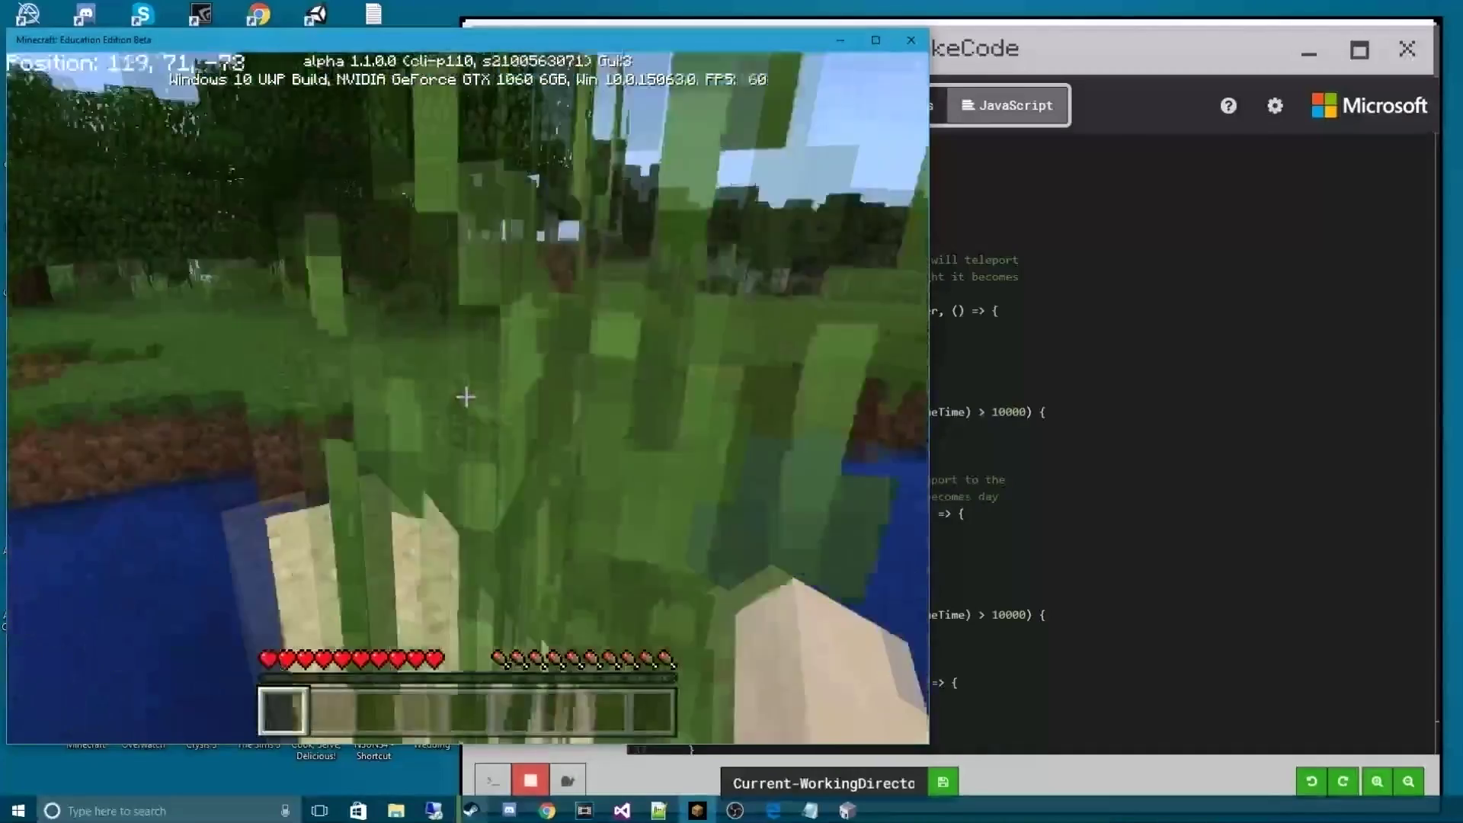
key(w)
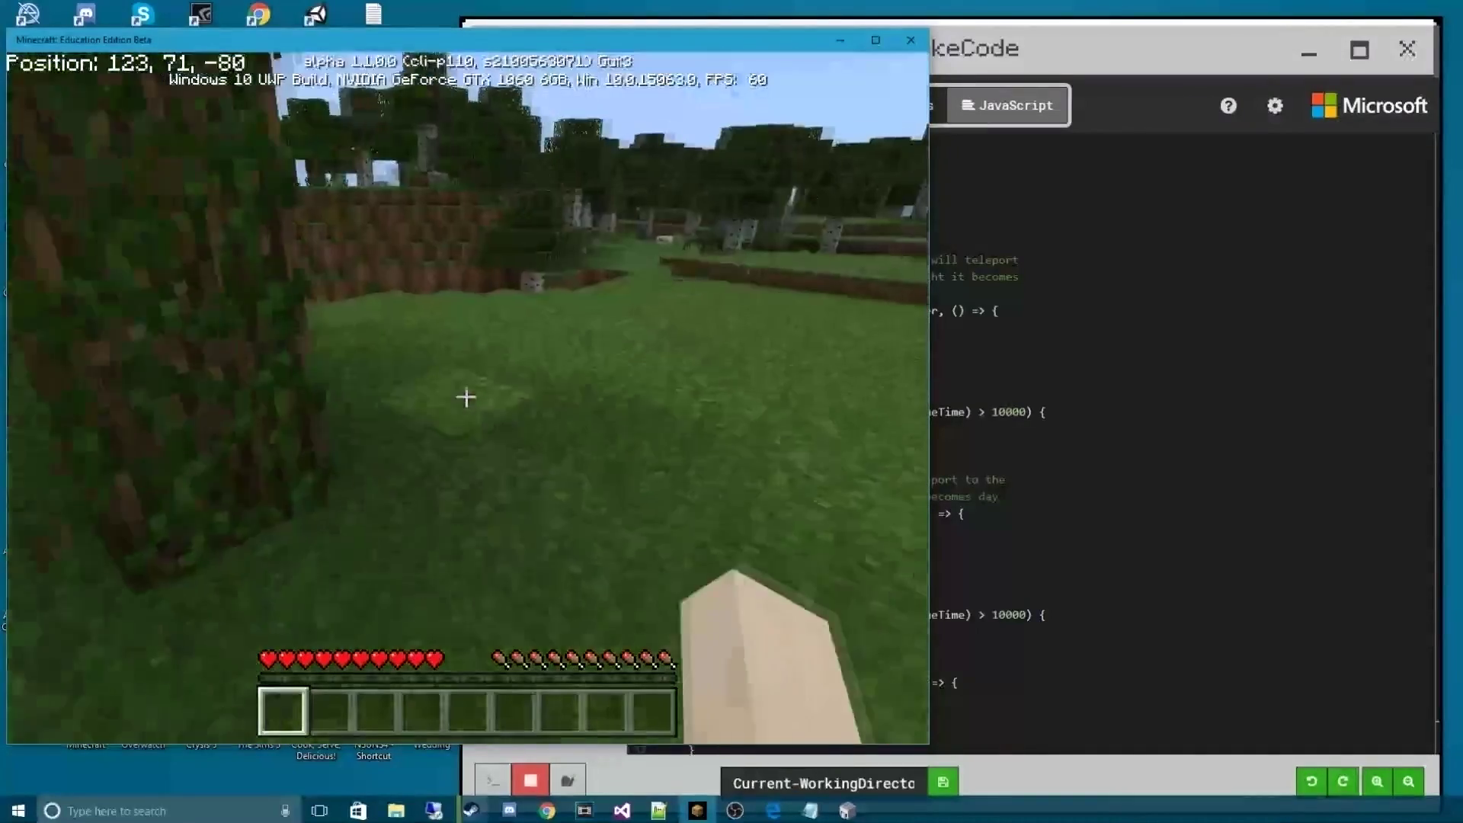
key(w)
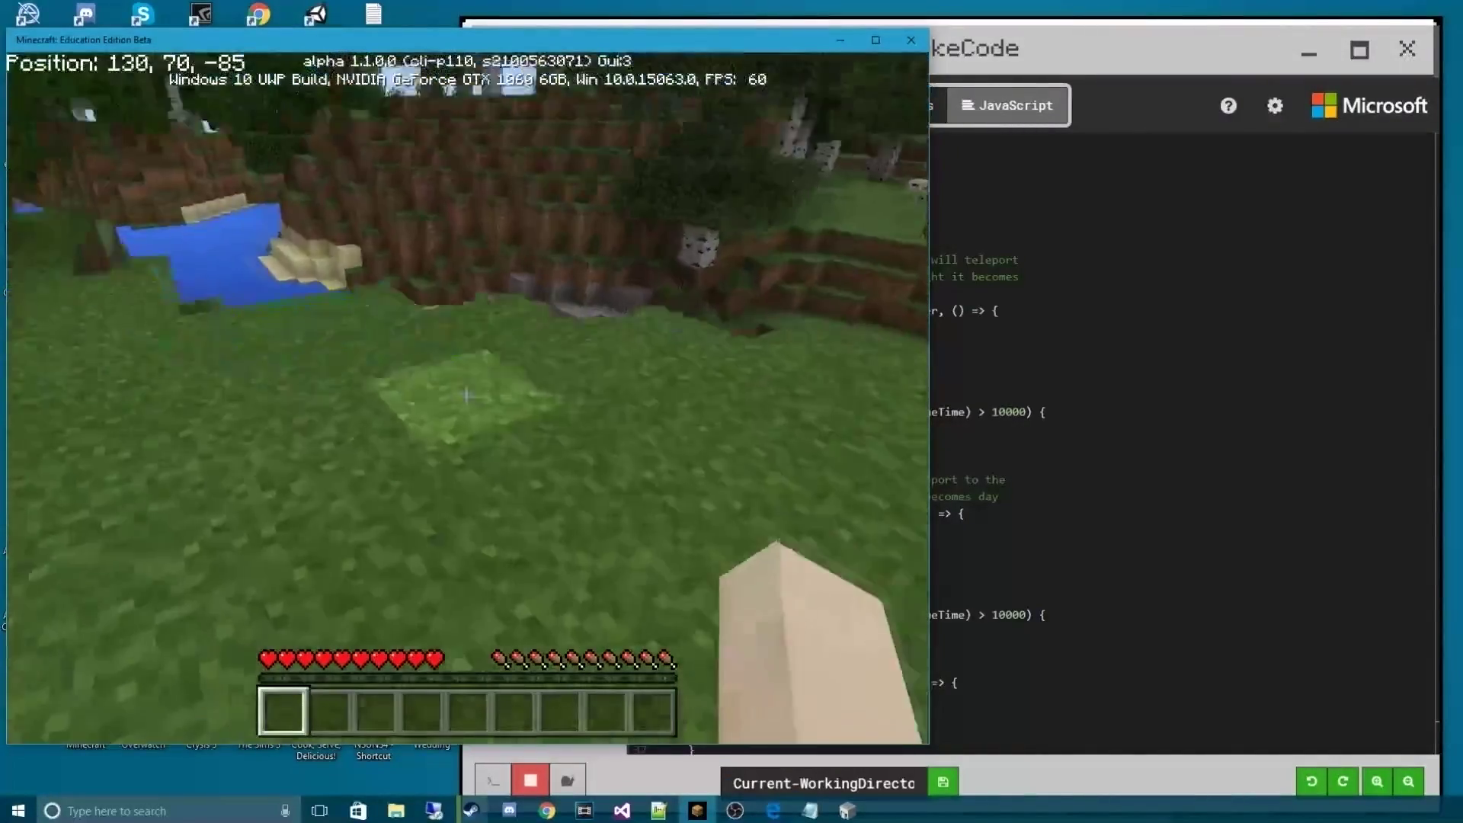